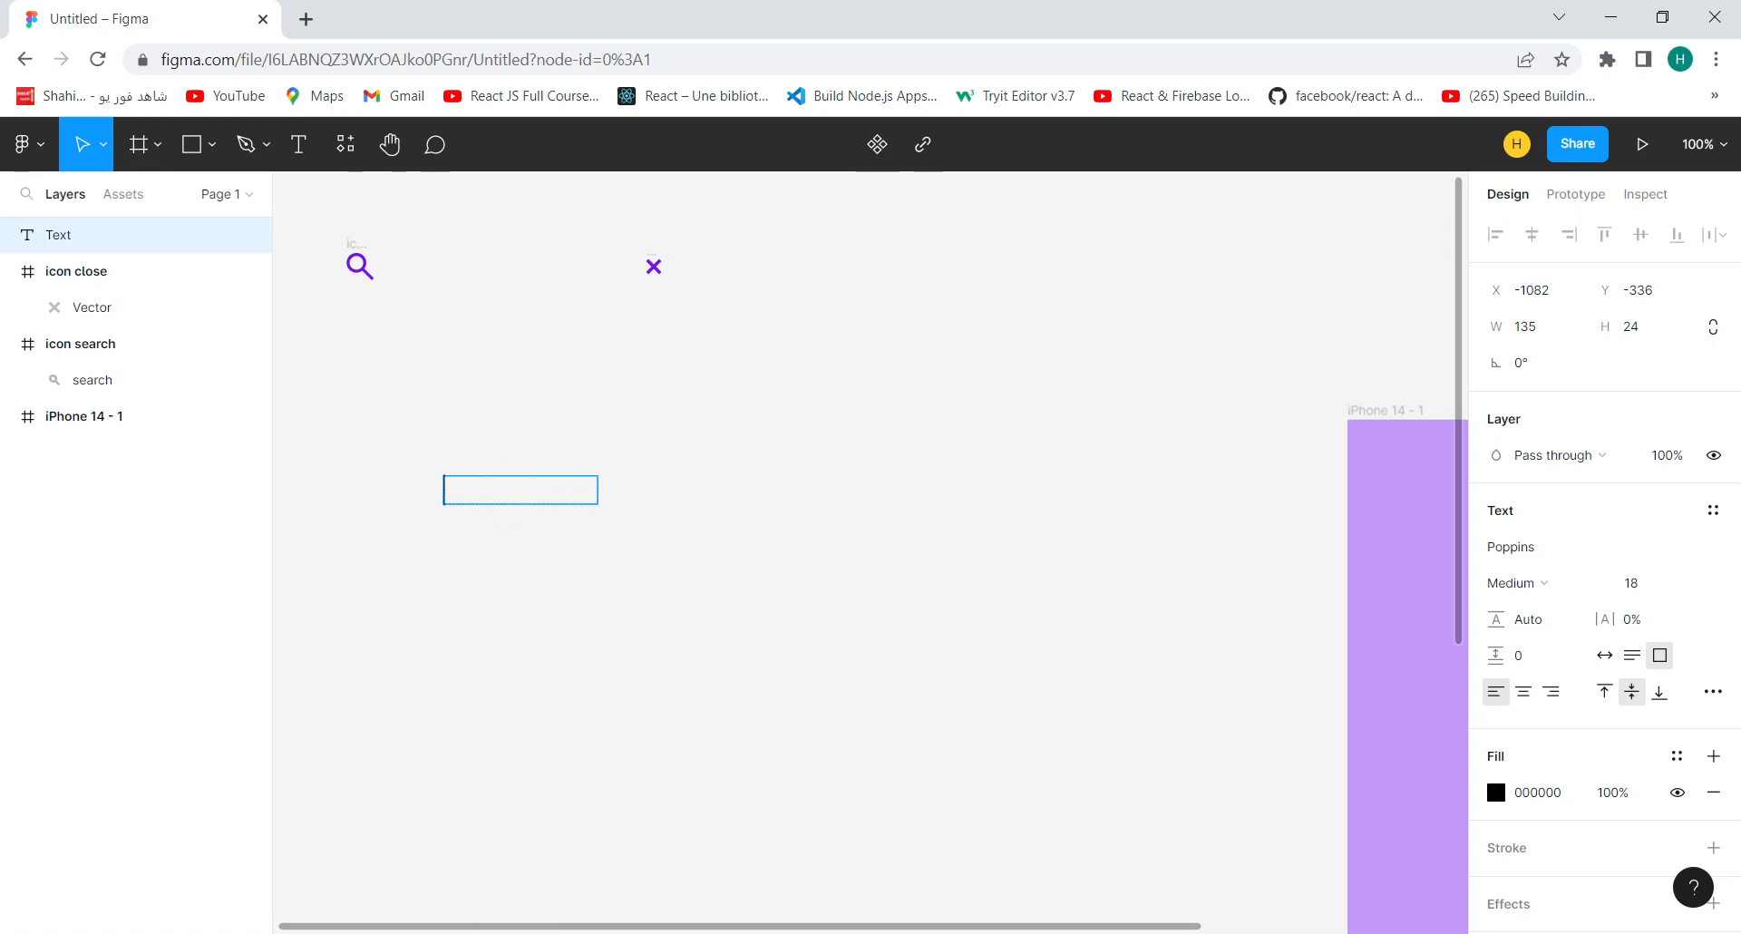
Set the empty text box's font size to 30 and enter "how design dynamic button search" in it
{"action": "left_click", "coordinate": [1659, 596]}
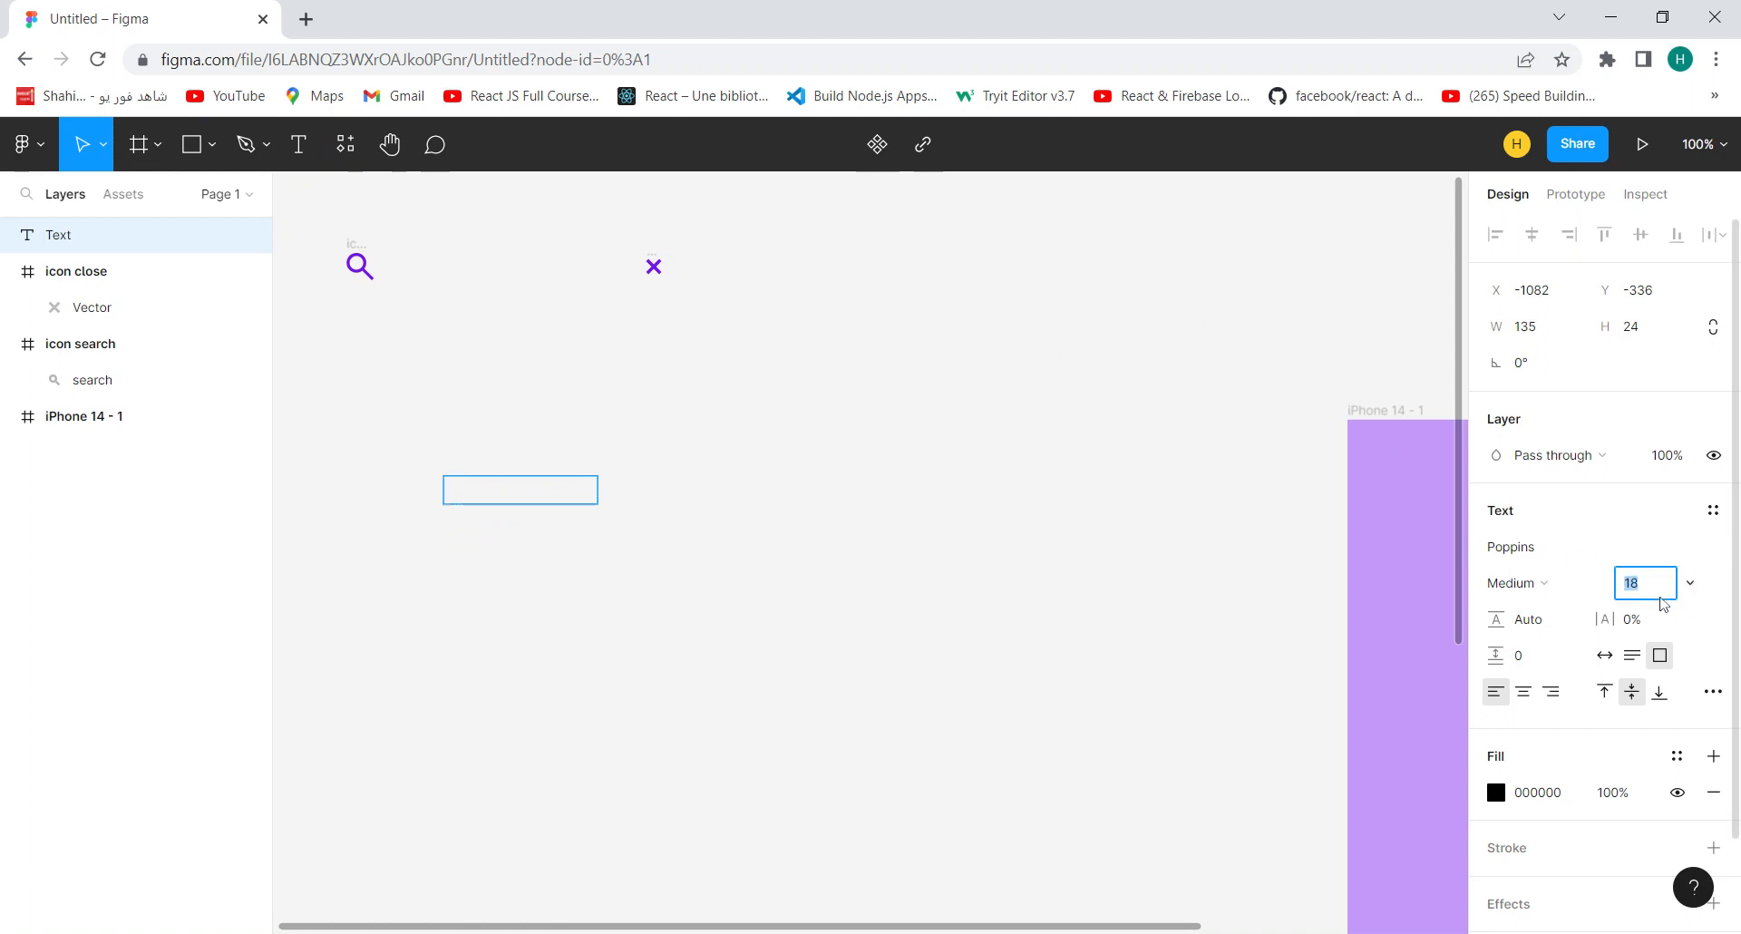
{"action": "key", "text": "Return"}
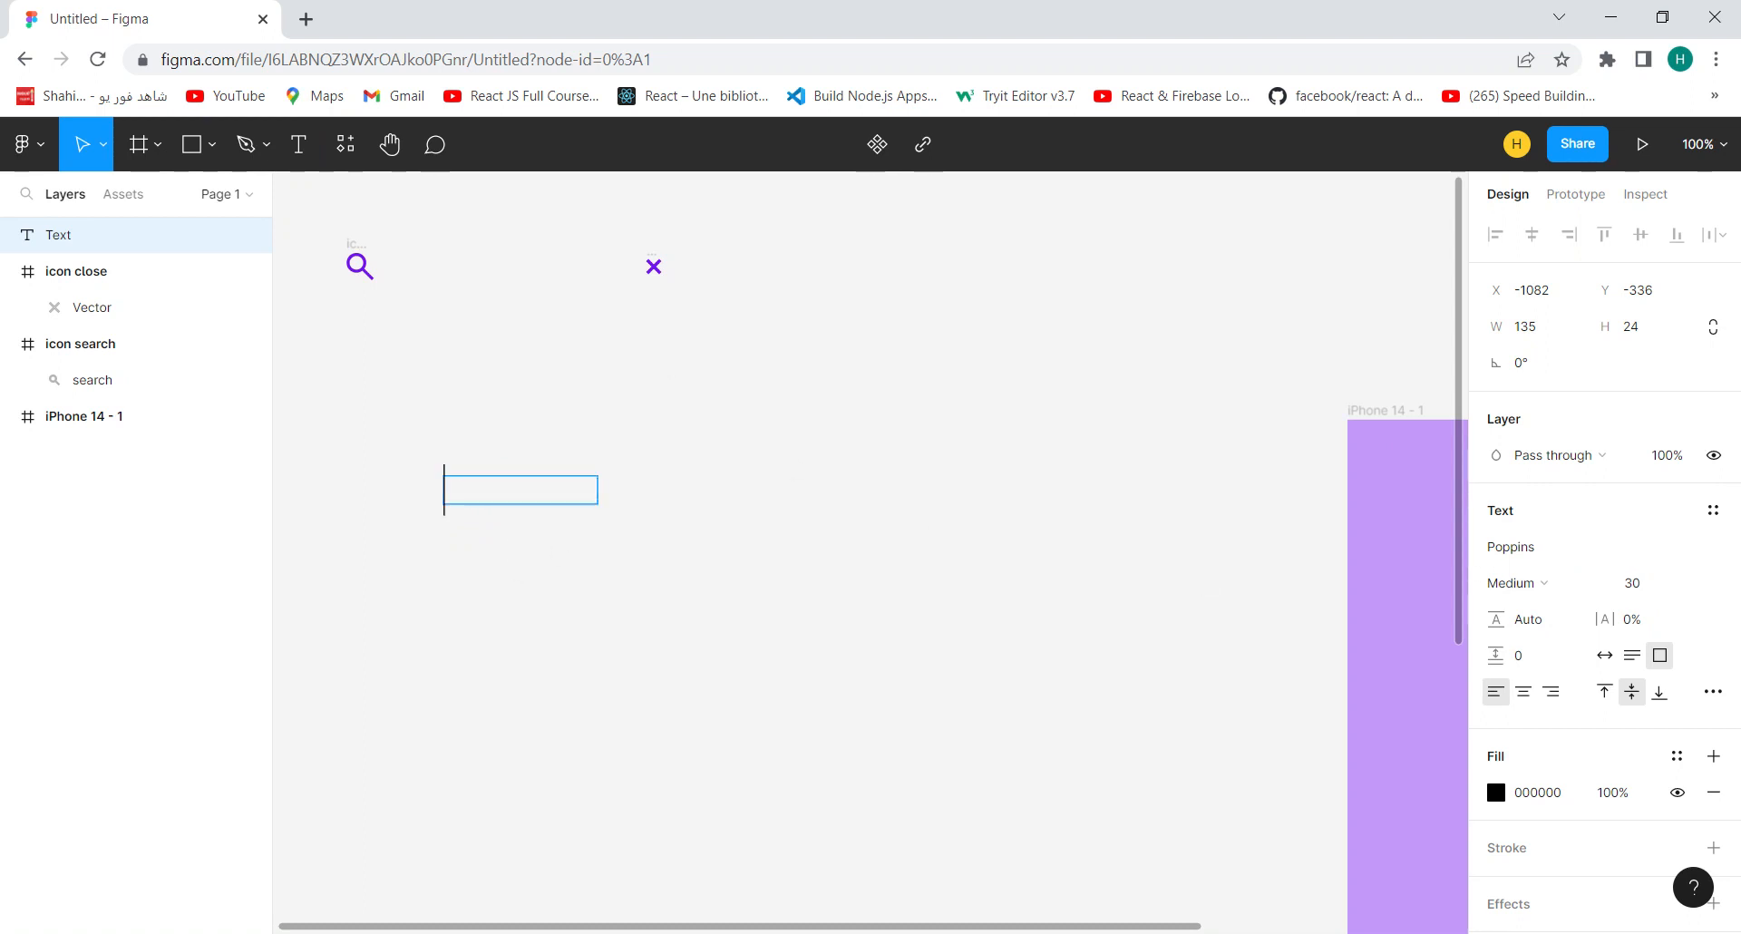
{"action": "type", "text": "how "}
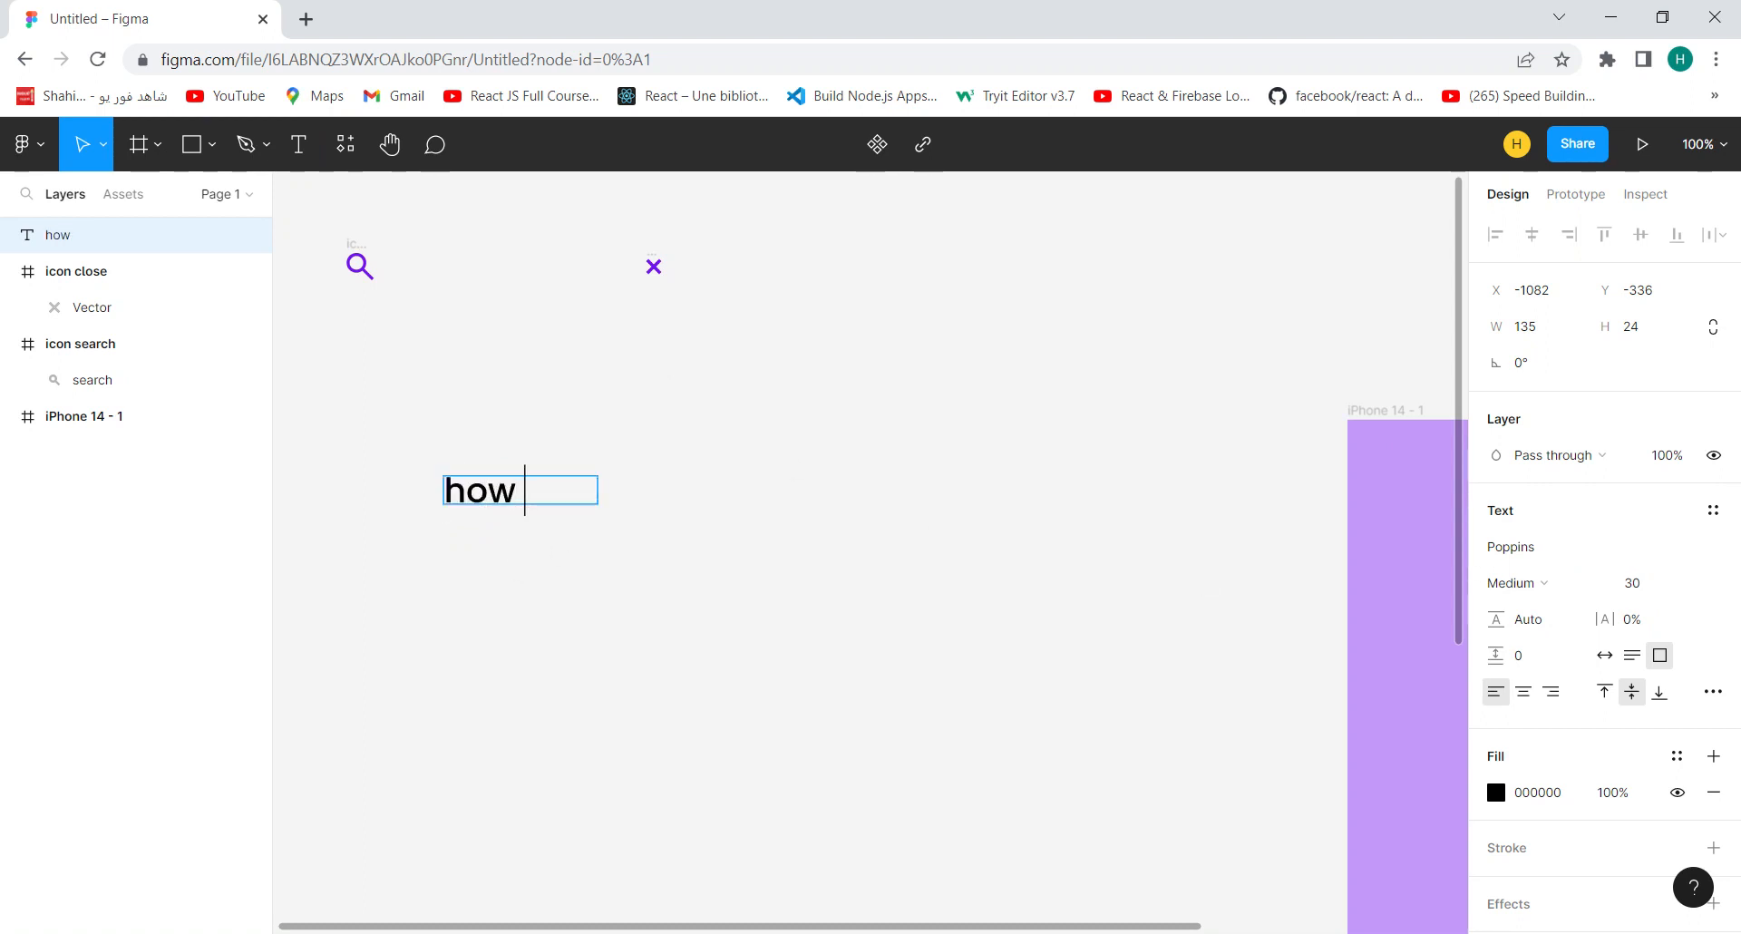
{"action": "type", "text": "desi"}
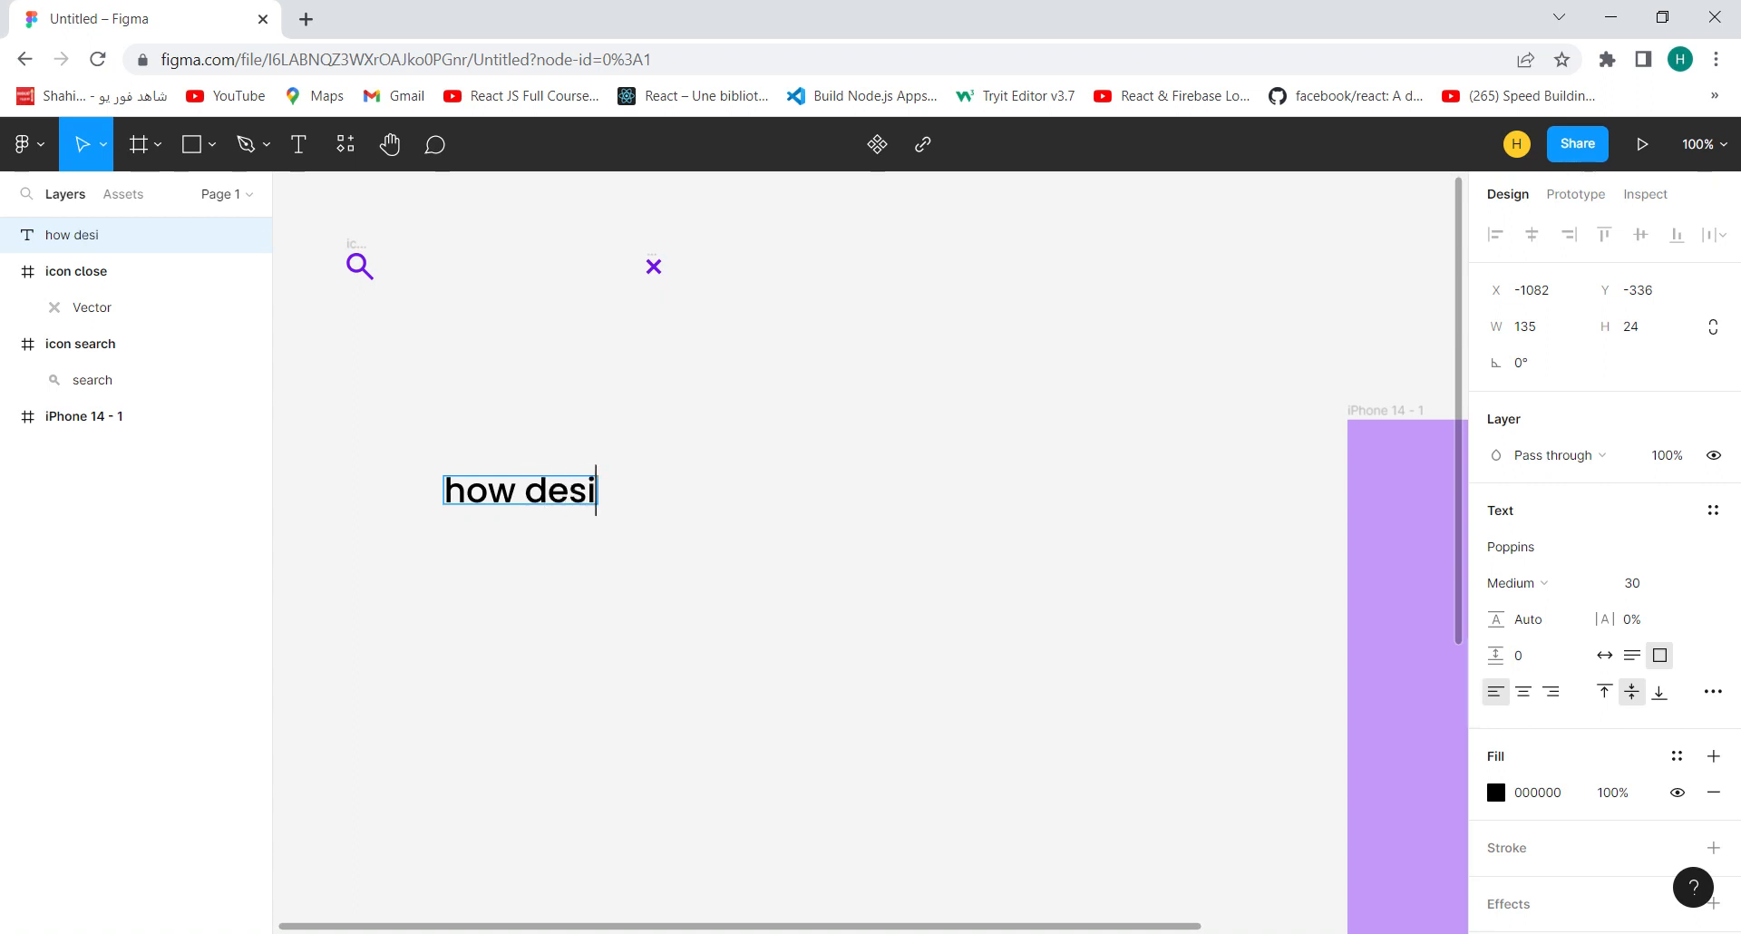
{"action": "type", "text": "gn dynam"}
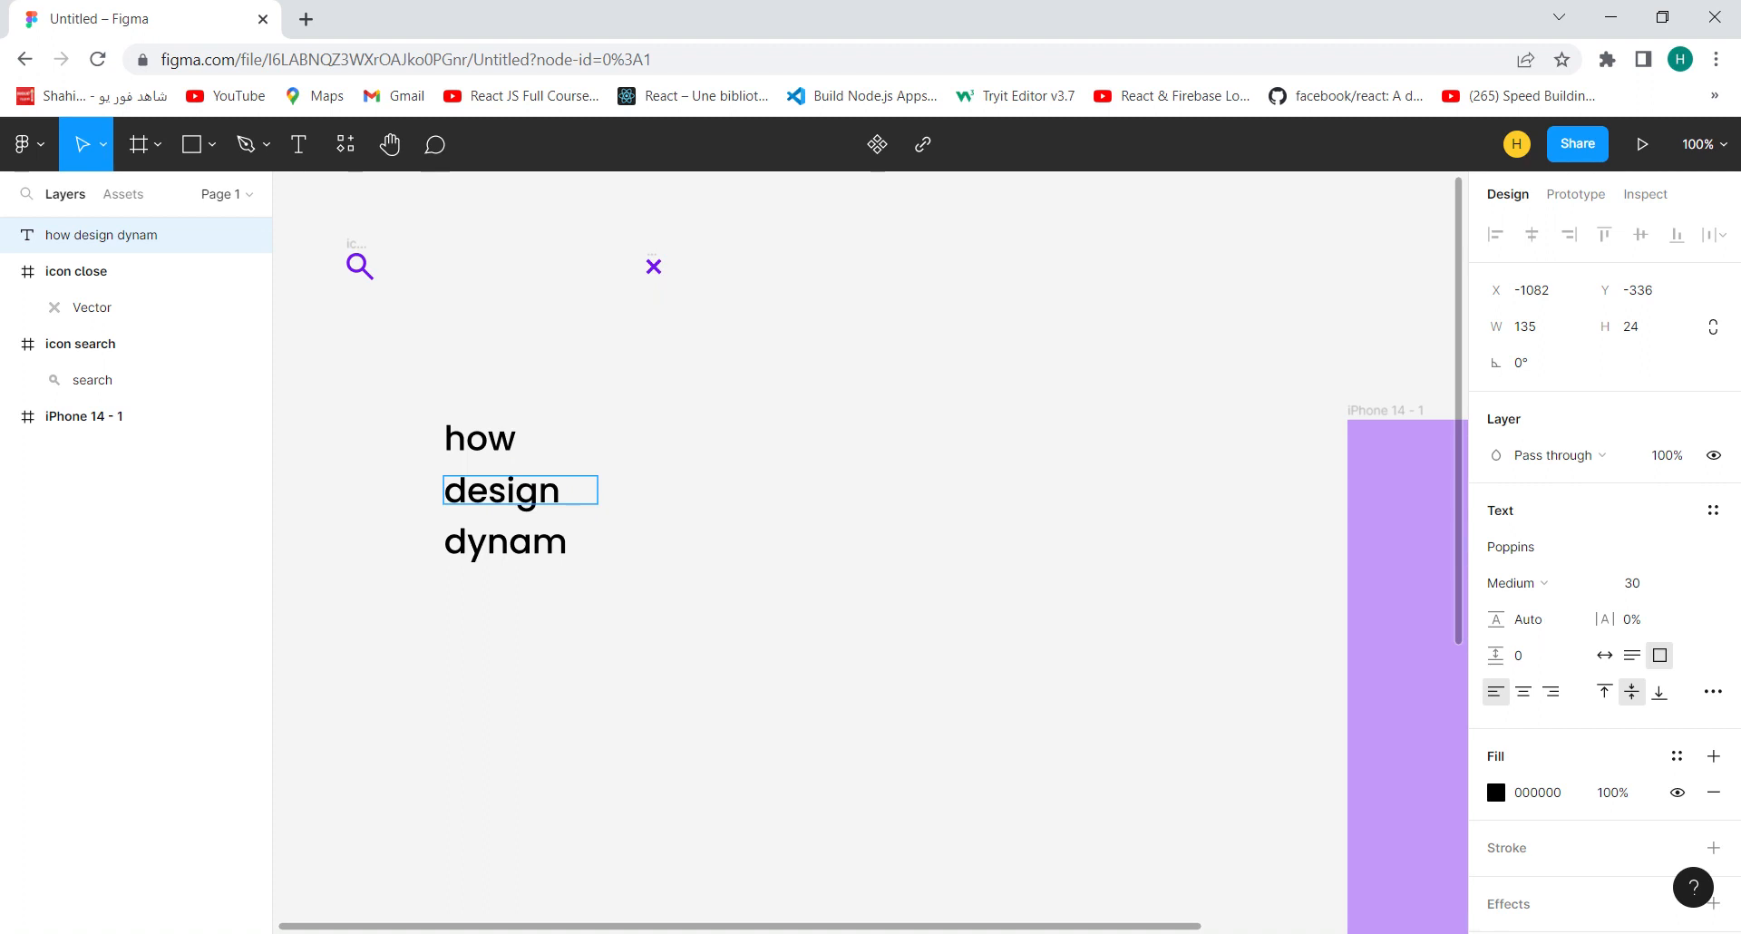
{"action": "type", "text": "i"}
{"action": "type", "text": "c butt"}
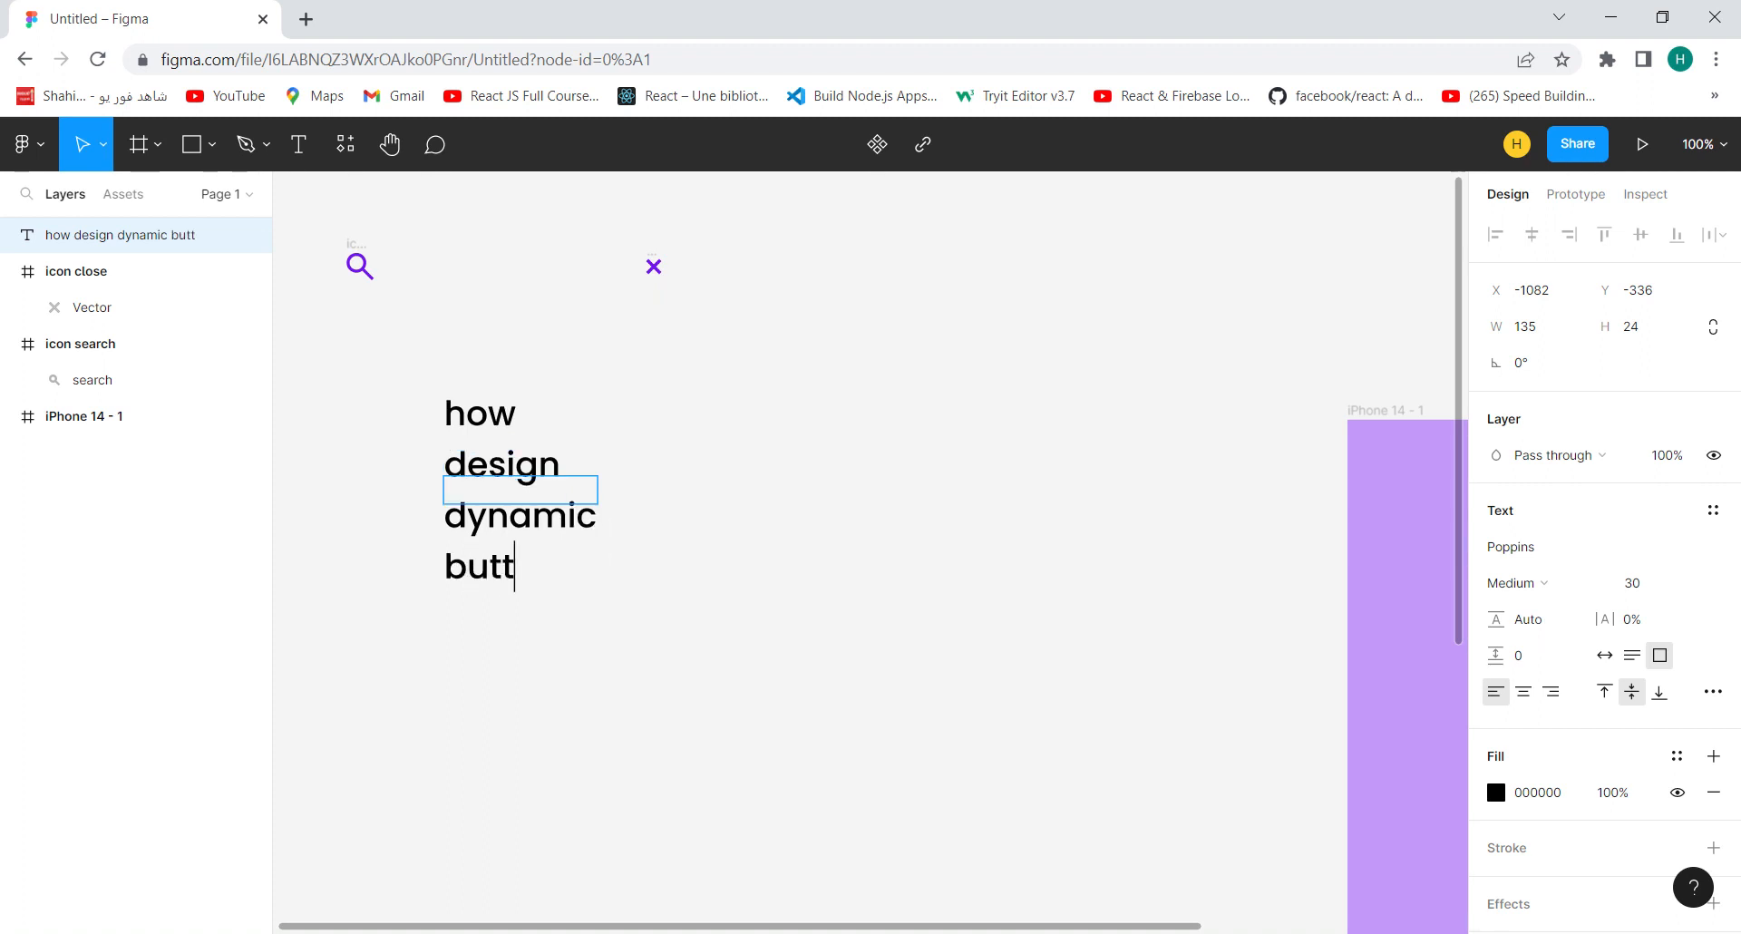
{"action": "type", "text": "on sezar"}
{"action": "key", "text": "BackSpace"}
{"action": "key", "text": "BackSpace"}
{"action": "key", "text": "BackSpace"}
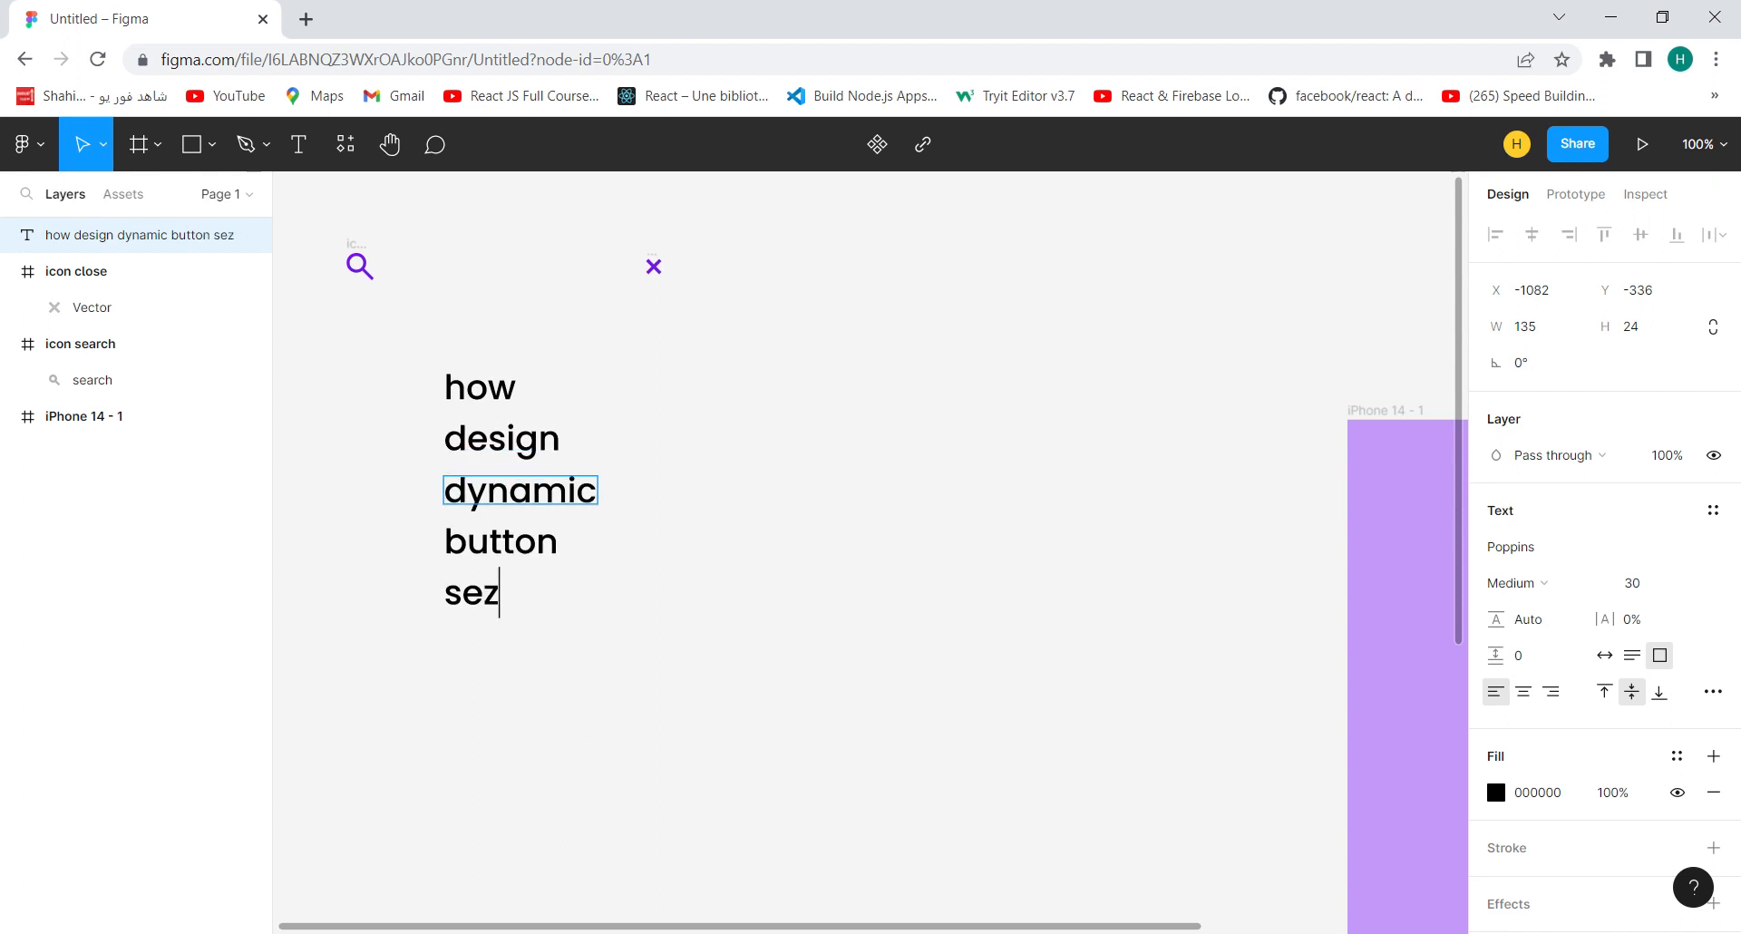
{"action": "type", "text": "r"}
{"action": "key", "text": "BackSpace"}
{"action": "type", "text": "arch"}
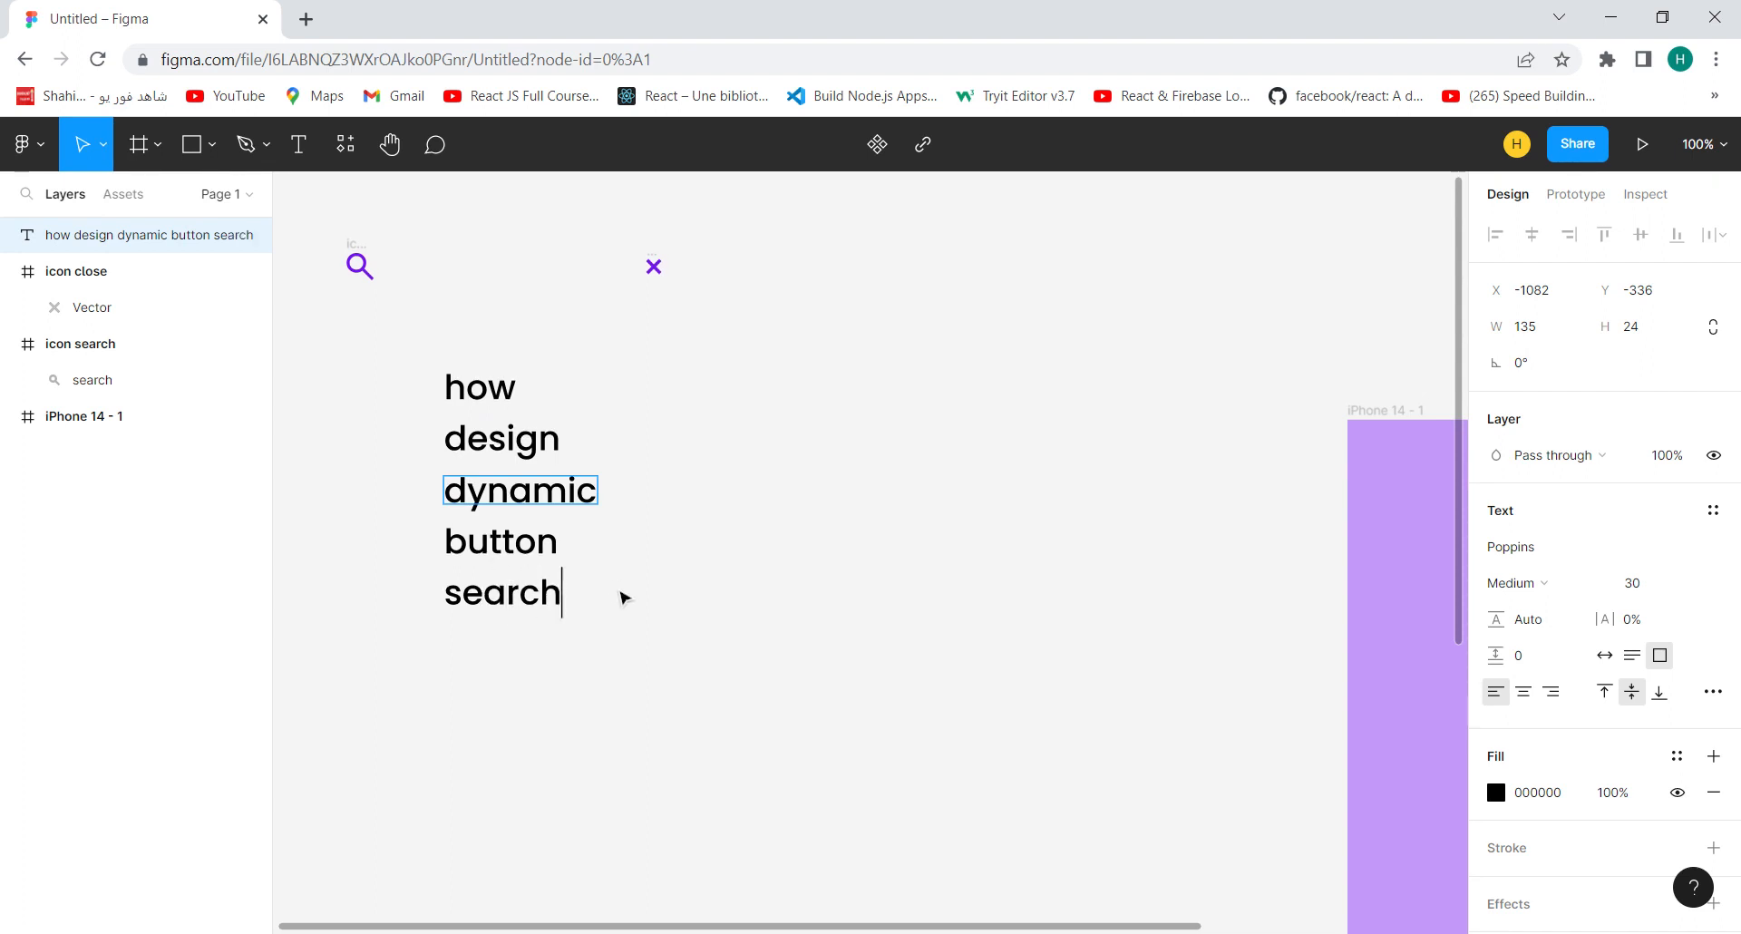
{"action": "left_click", "coordinate": [713, 682]}
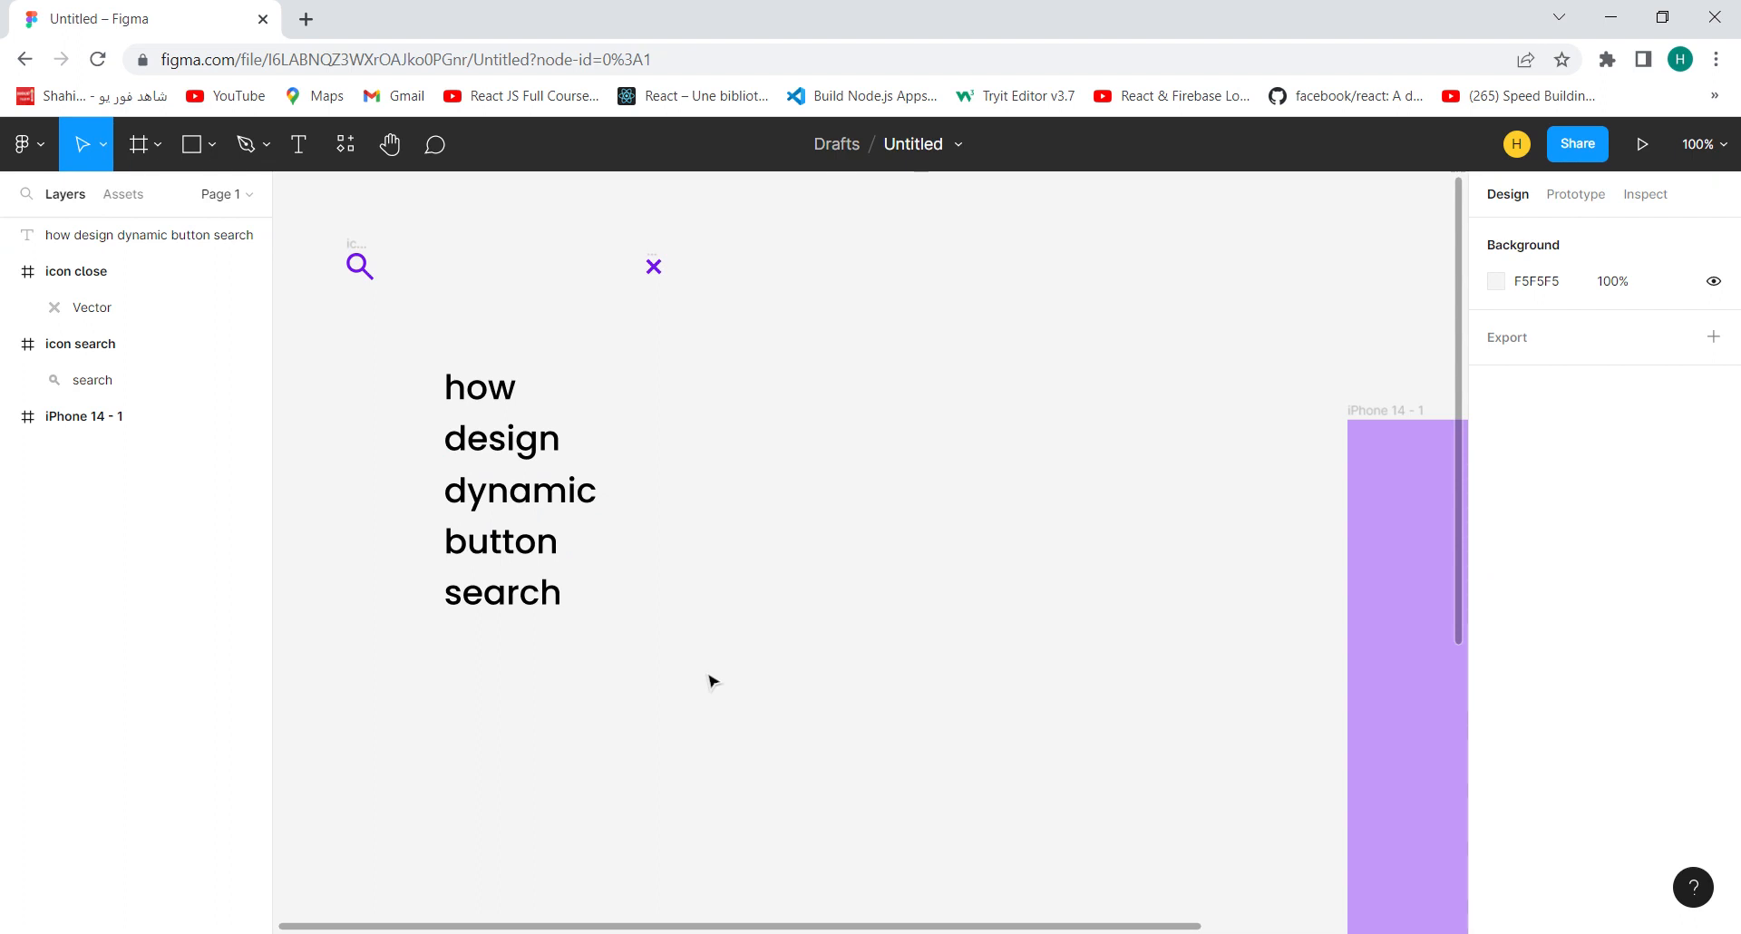
Delete the long text and create a text box about 173 × 19 reading "search" at font size 18
{"action": "left_click_drag", "start_coordinate": [622, 634], "coordinate": [409, 340]}
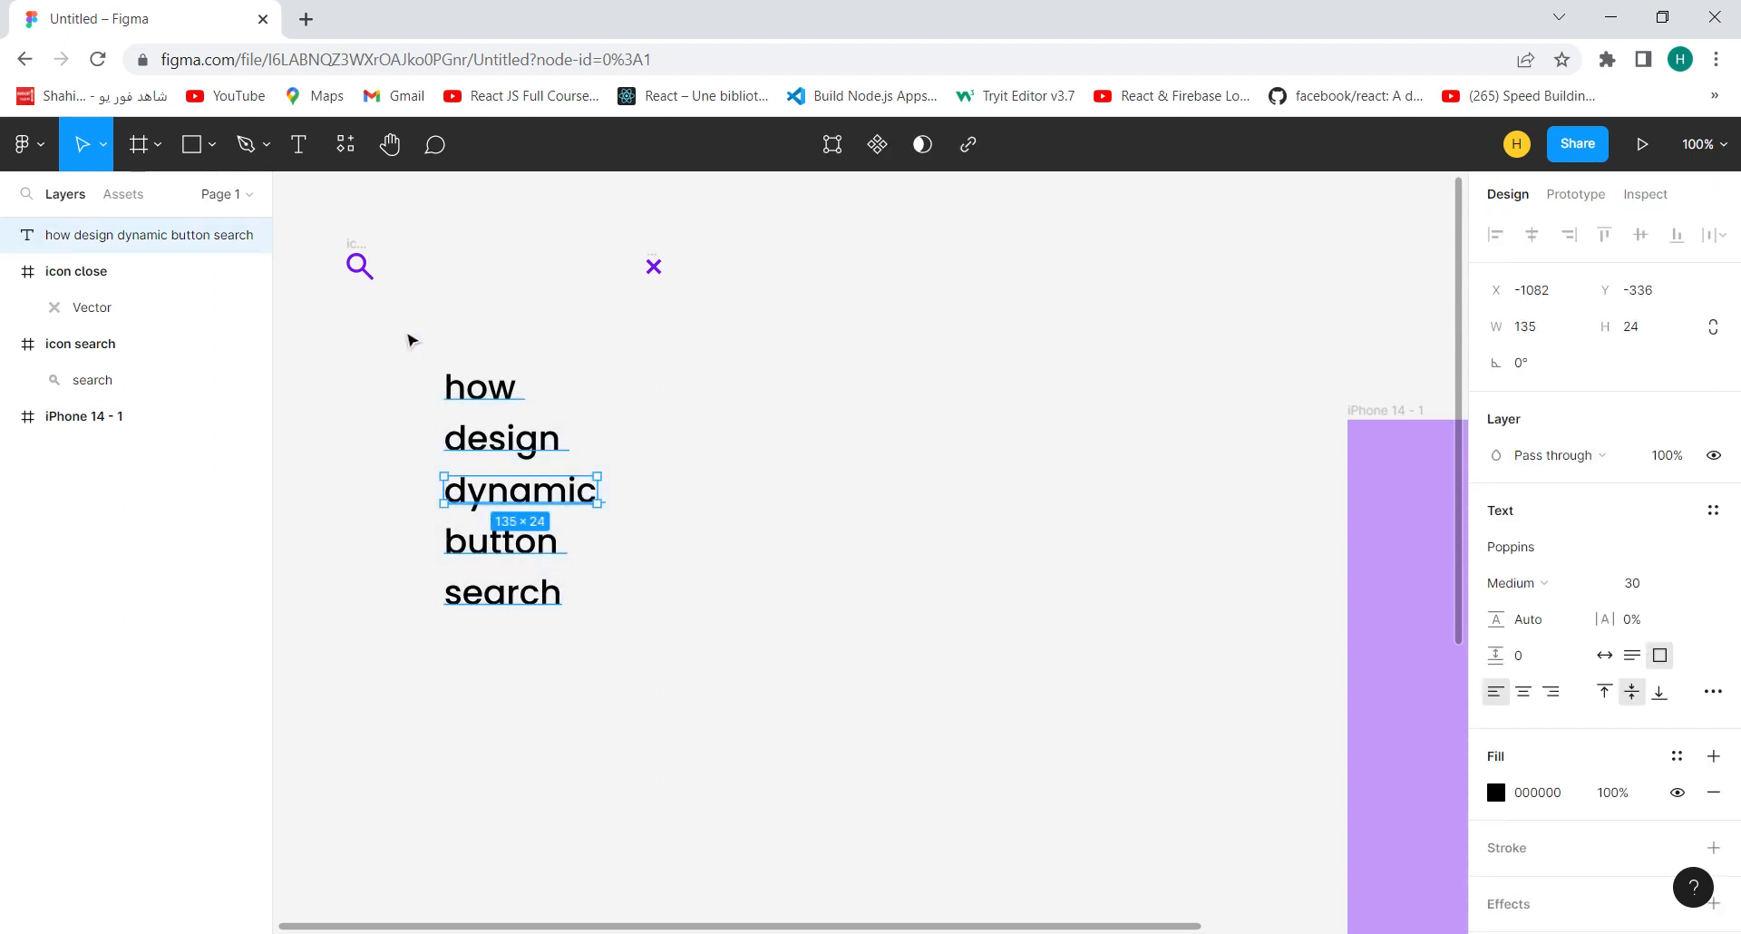
{"action": "key", "text": "Delete"}
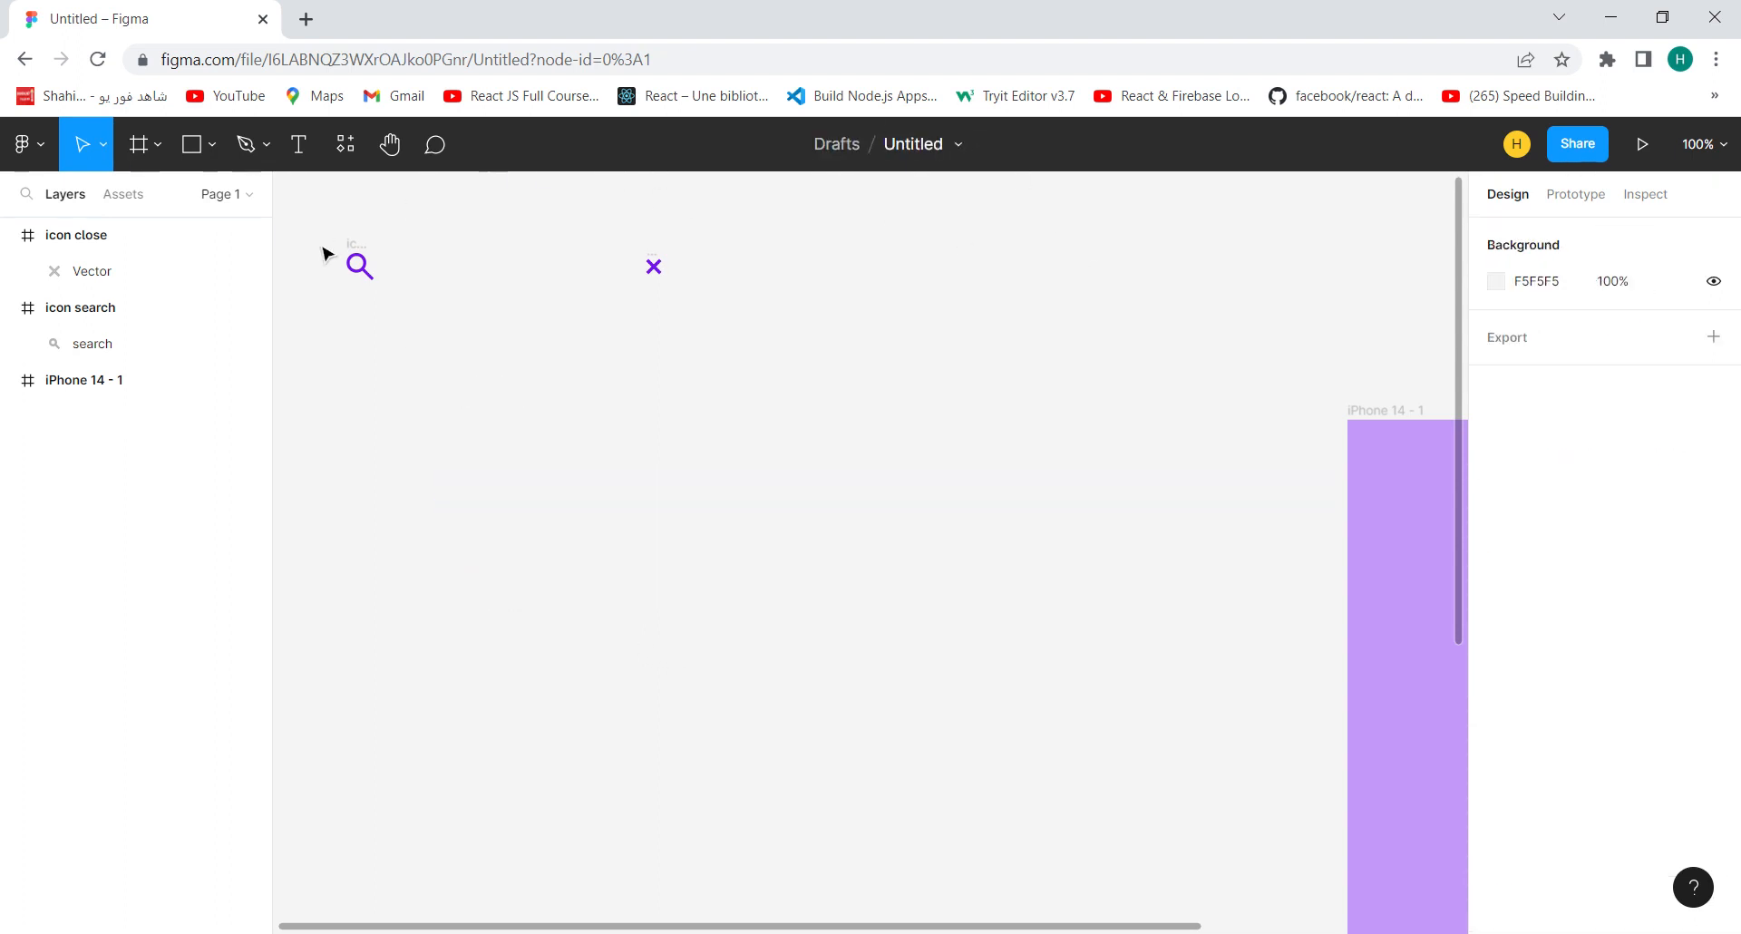
{"action": "left_click", "coordinate": [306, 147]}
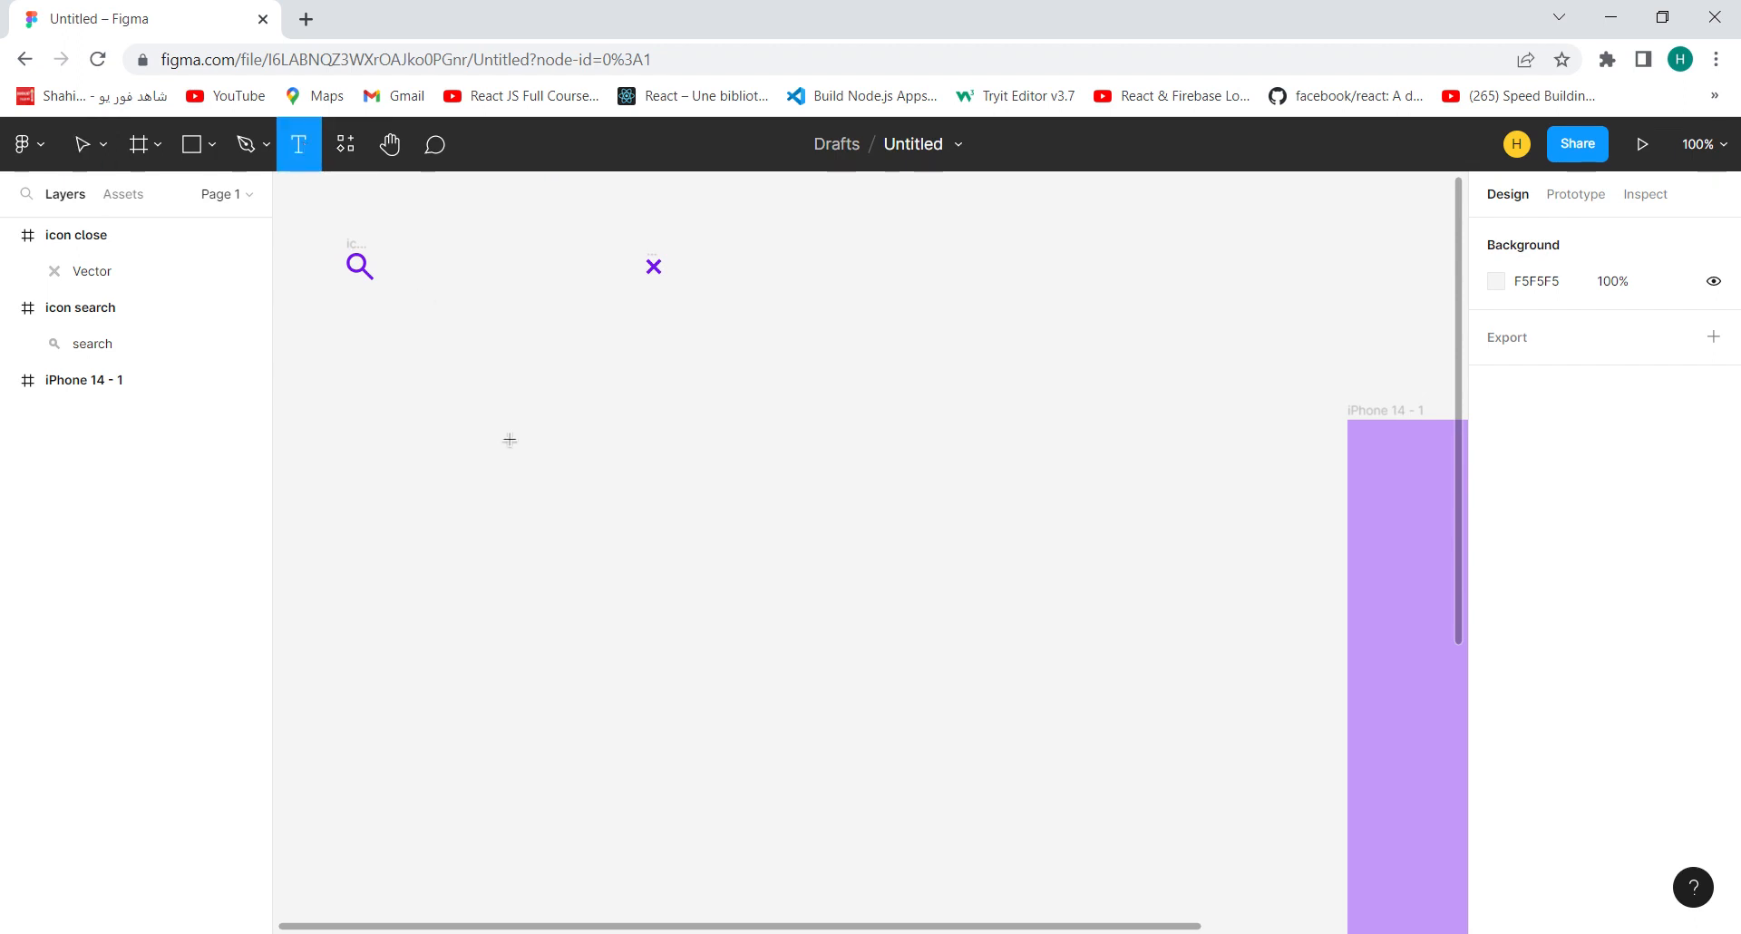
{"action": "left_click_drag", "start_coordinate": [509, 419], "coordinate": [708, 442]}
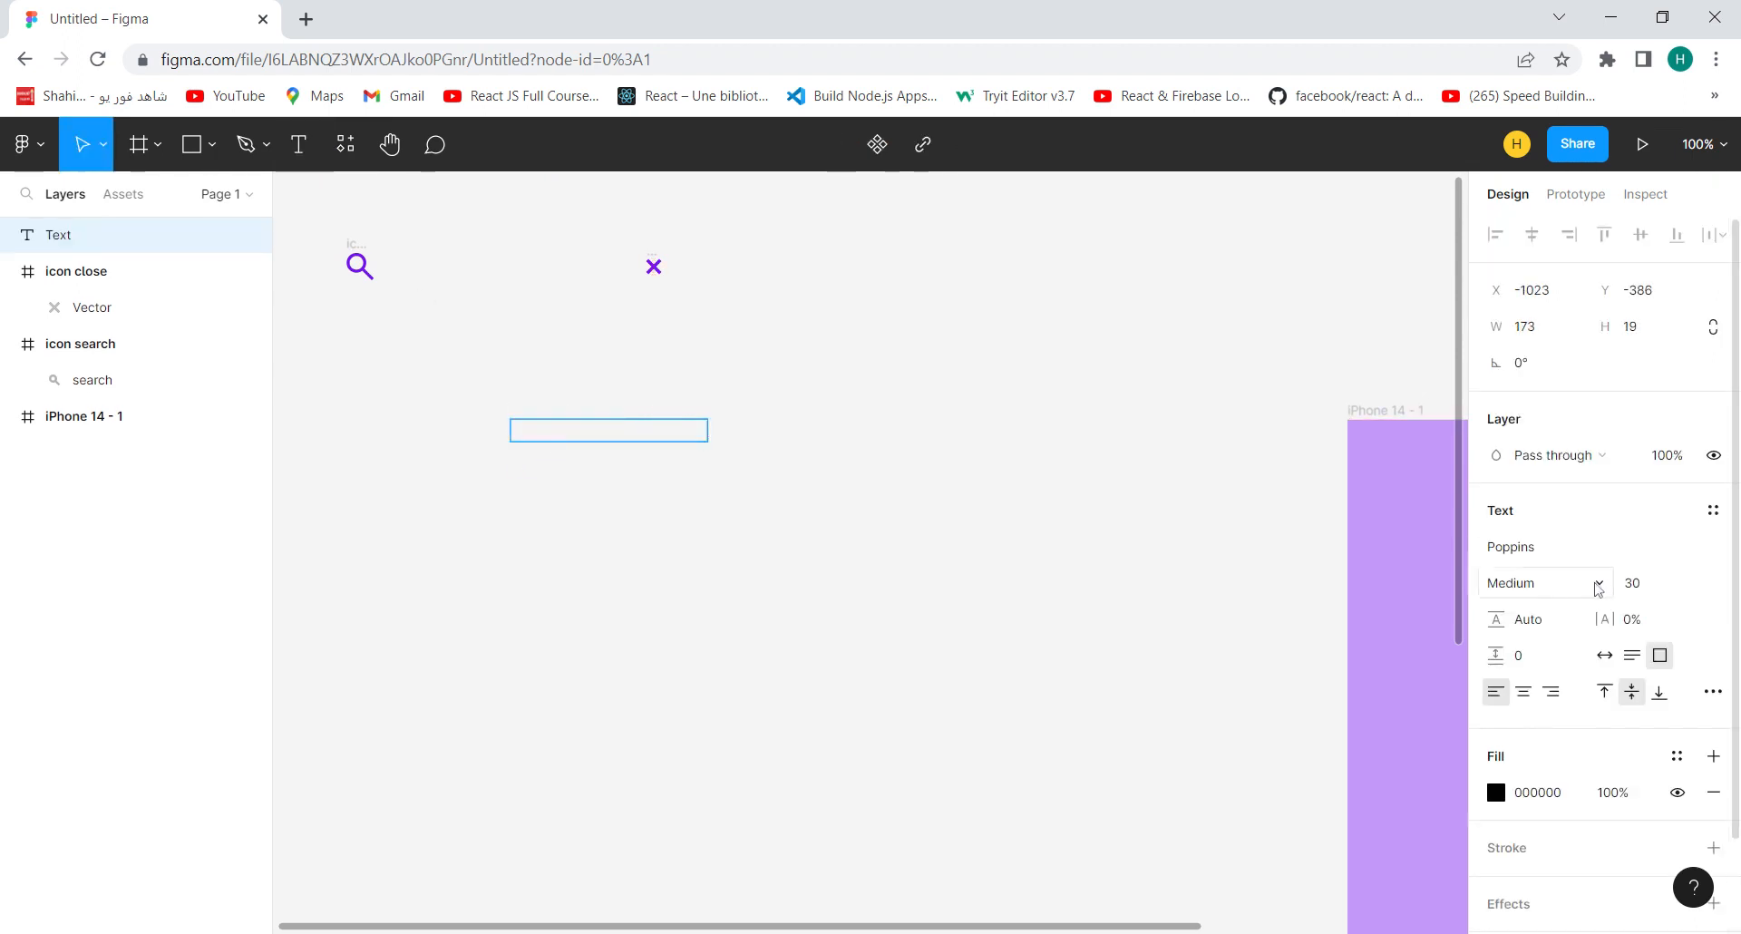
{"action": "left_click", "coordinate": [1670, 583]}
{"action": "key", "text": "Return"}
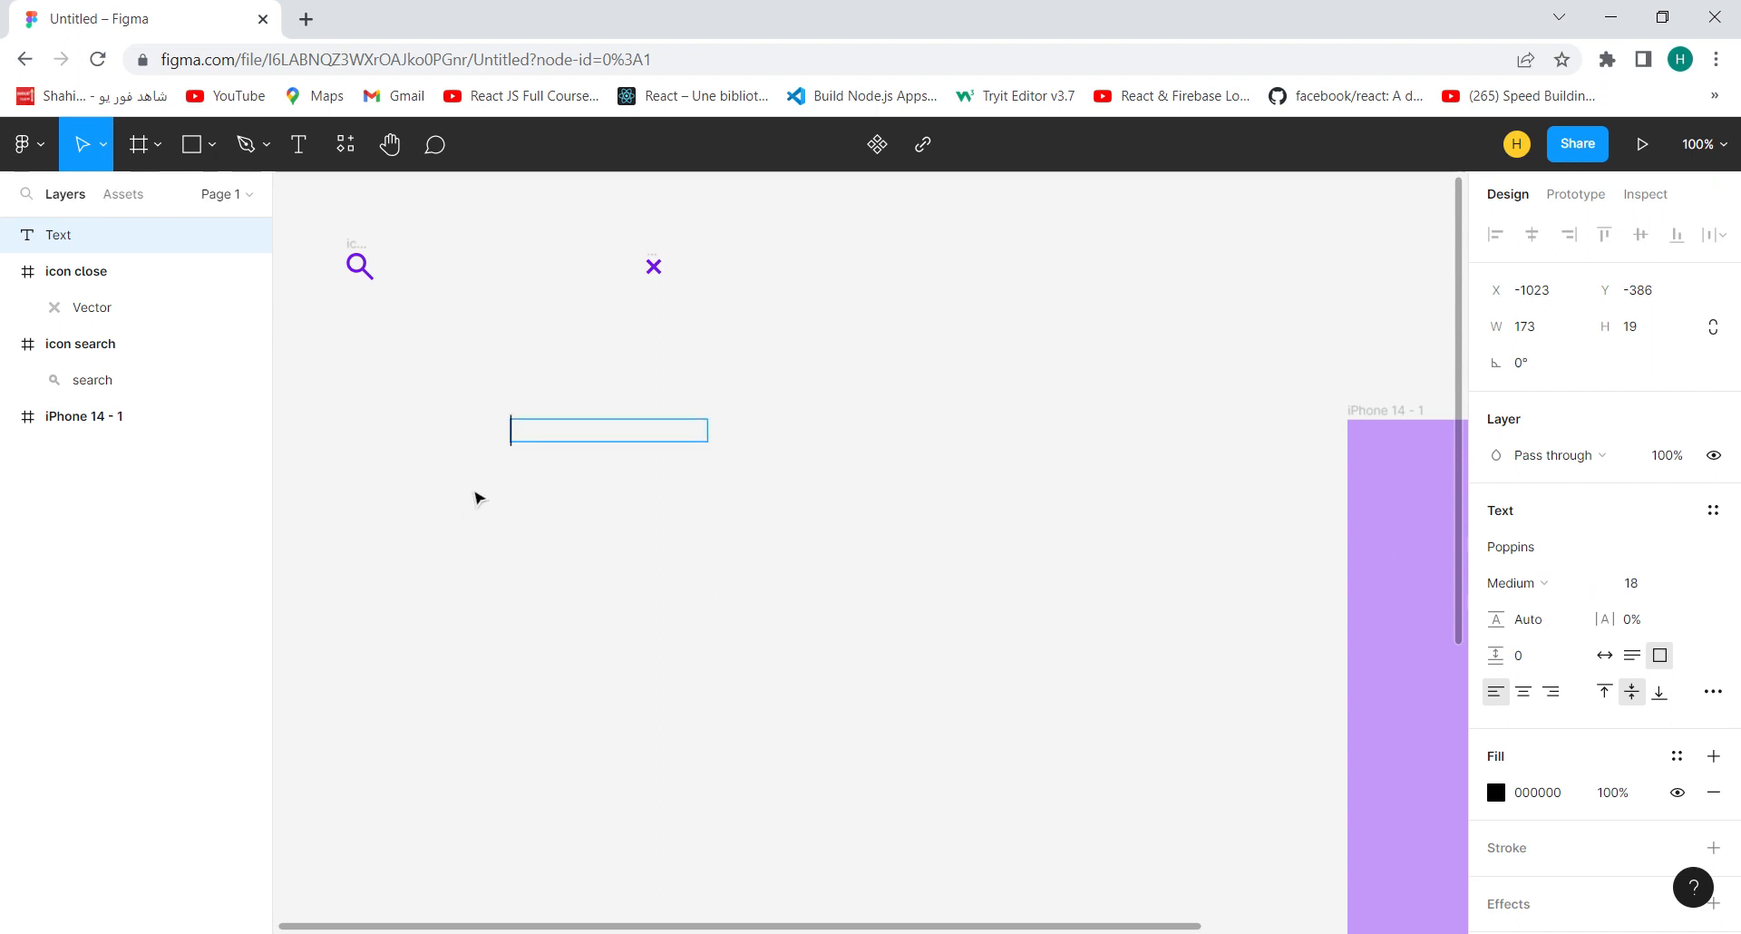
{"action": "type", "text": "search"}
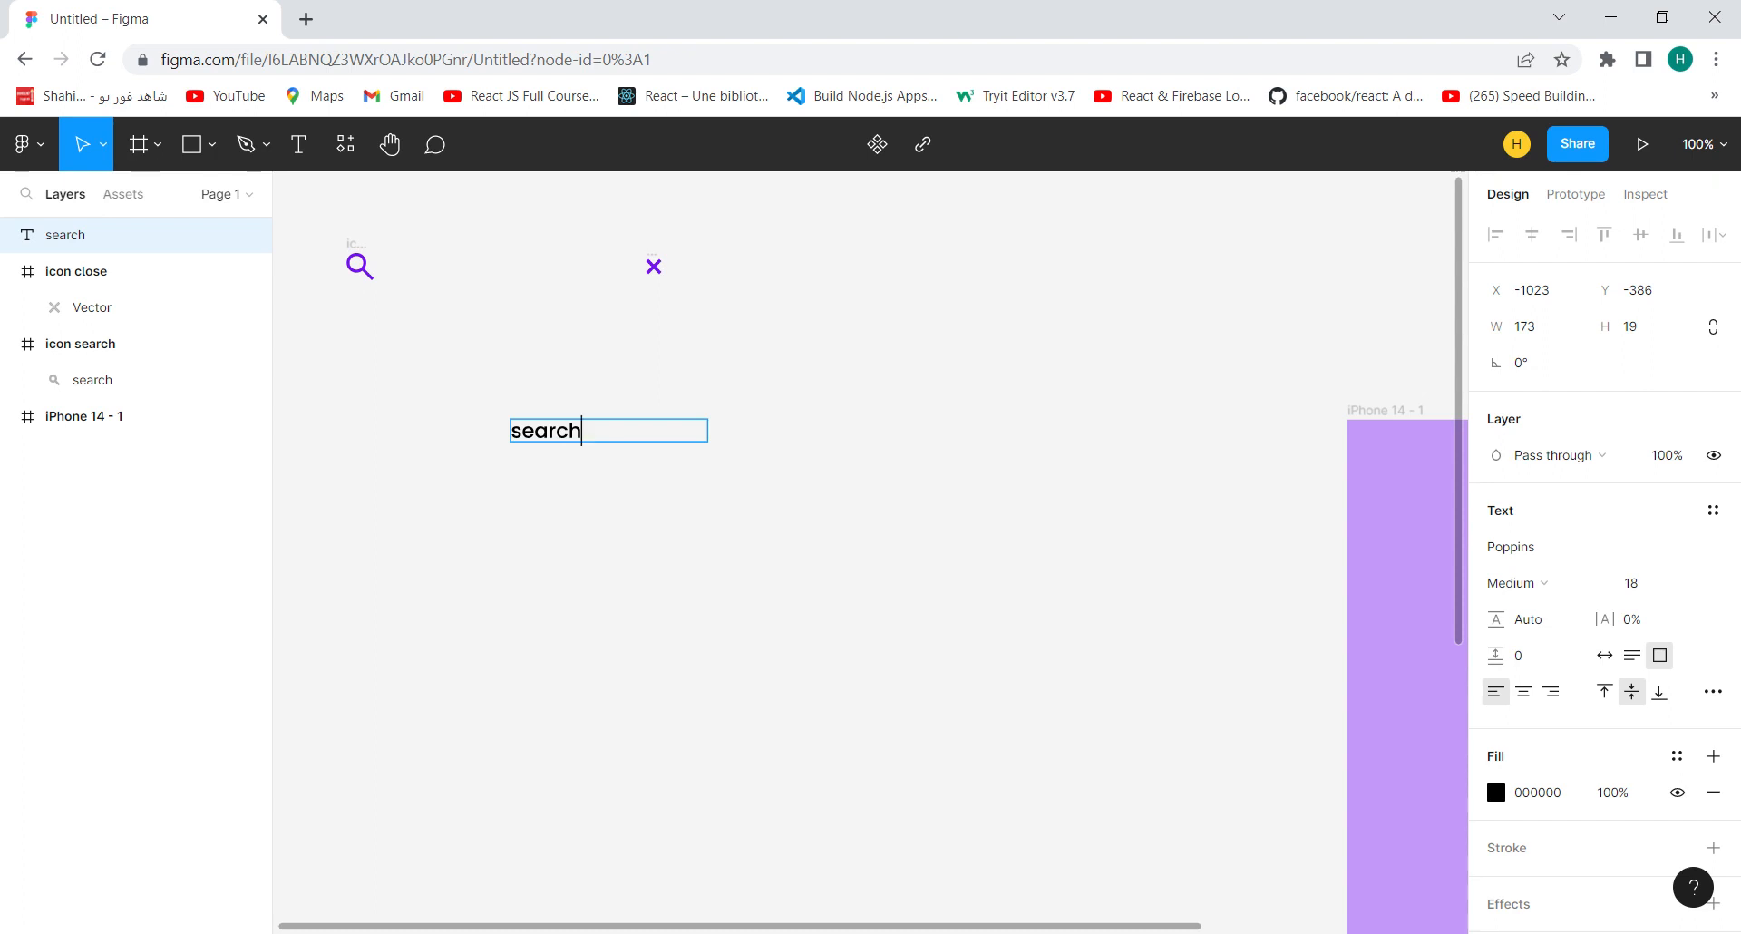
Recolor the "search" text with the document's purple 7314EF
{"action": "key", "text": "ctrl+a"}
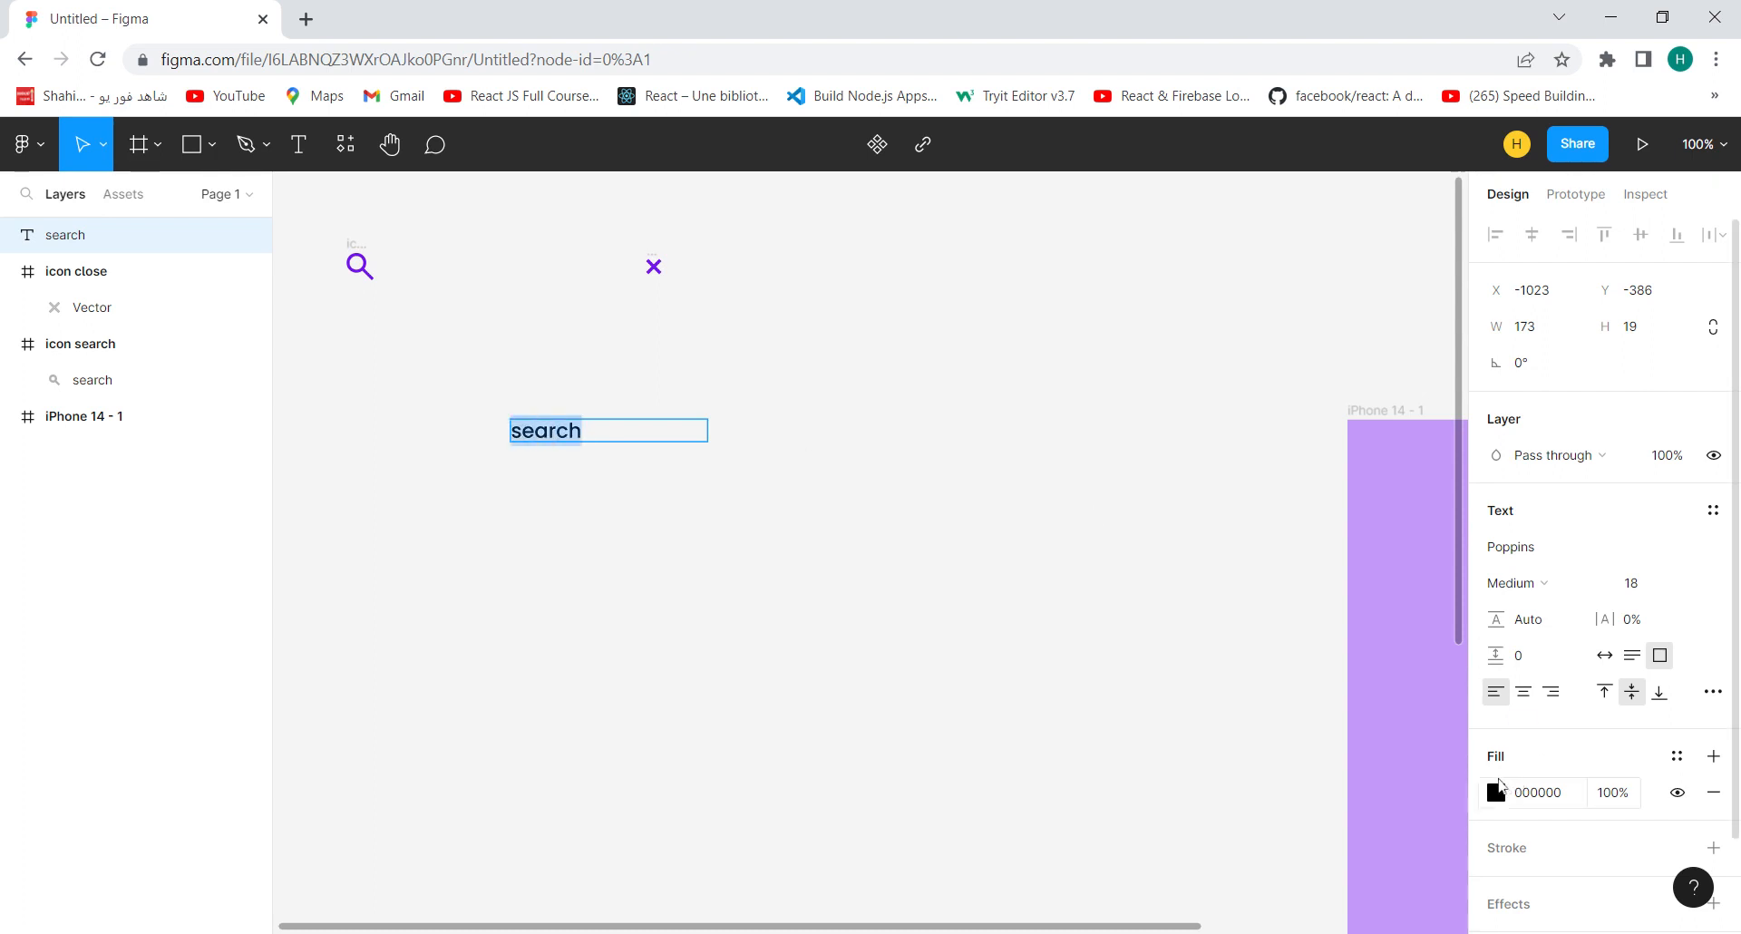
{"action": "left_click", "coordinate": [1496, 791]}
{"action": "left_click", "coordinate": [1224, 826]}
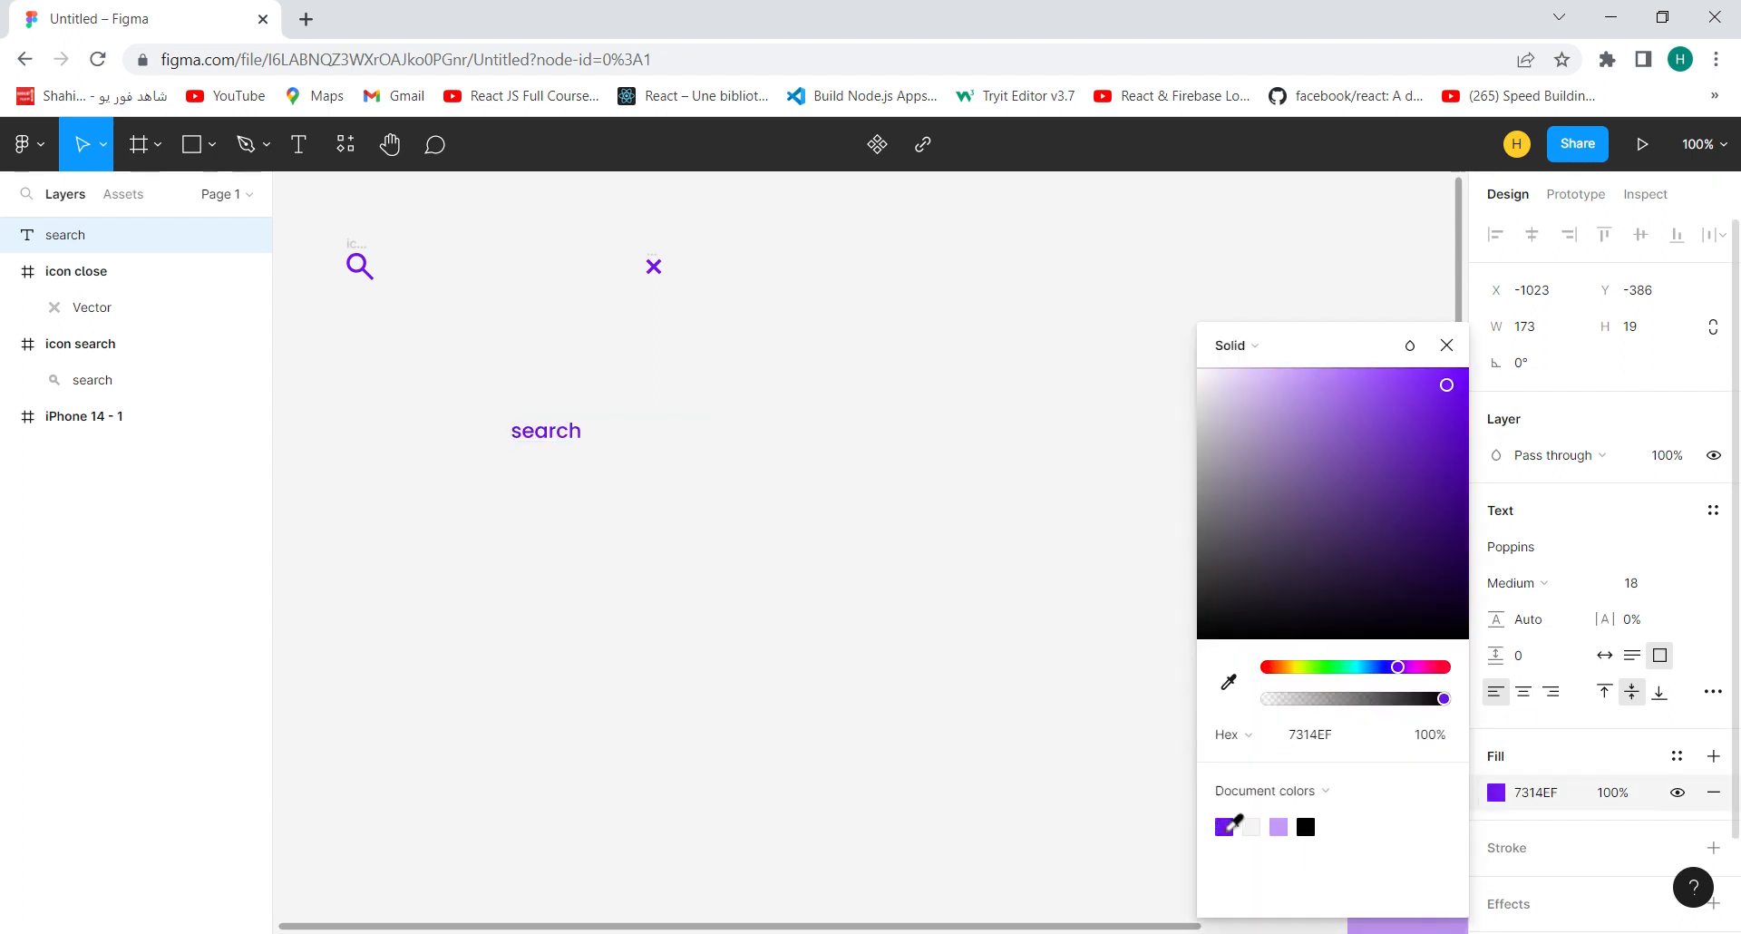
{"action": "key", "text": "Escape"}
{"action": "key", "text": "Escape"}
Place the magnifier icon just before the "search" text and the close icon just after it, all on one row
{"action": "left_click_drag", "start_coordinate": [885, 604], "coordinate": [337, 201]}
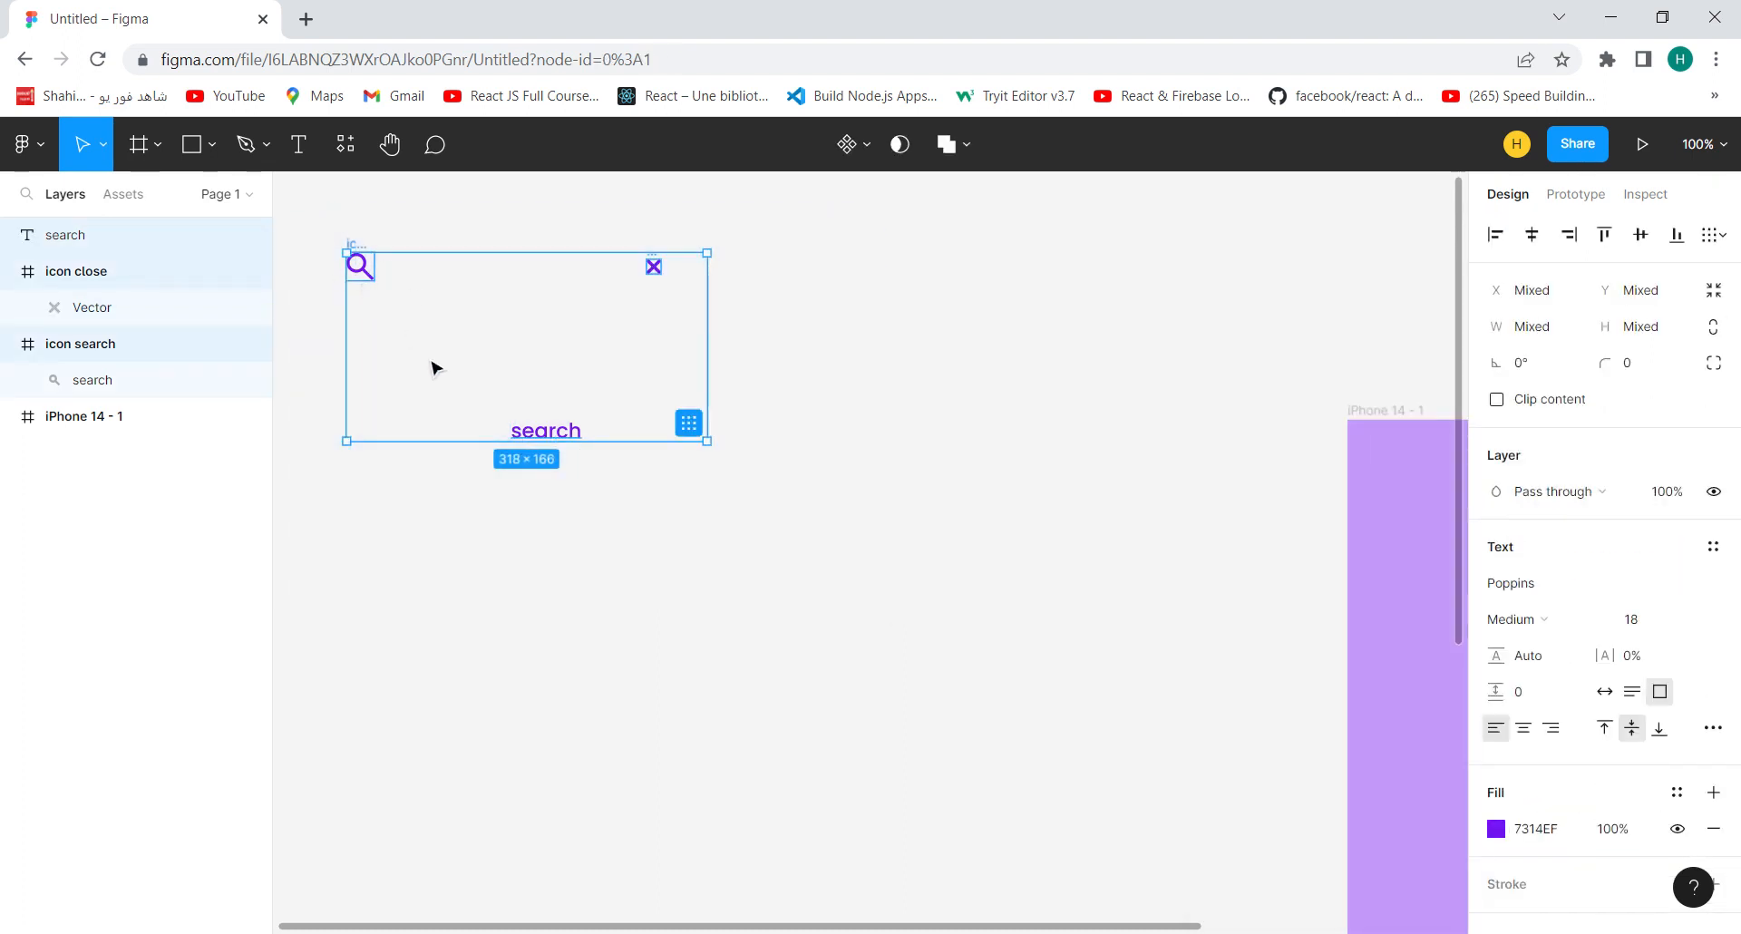
{"action": "left_click", "coordinate": [466, 521]}
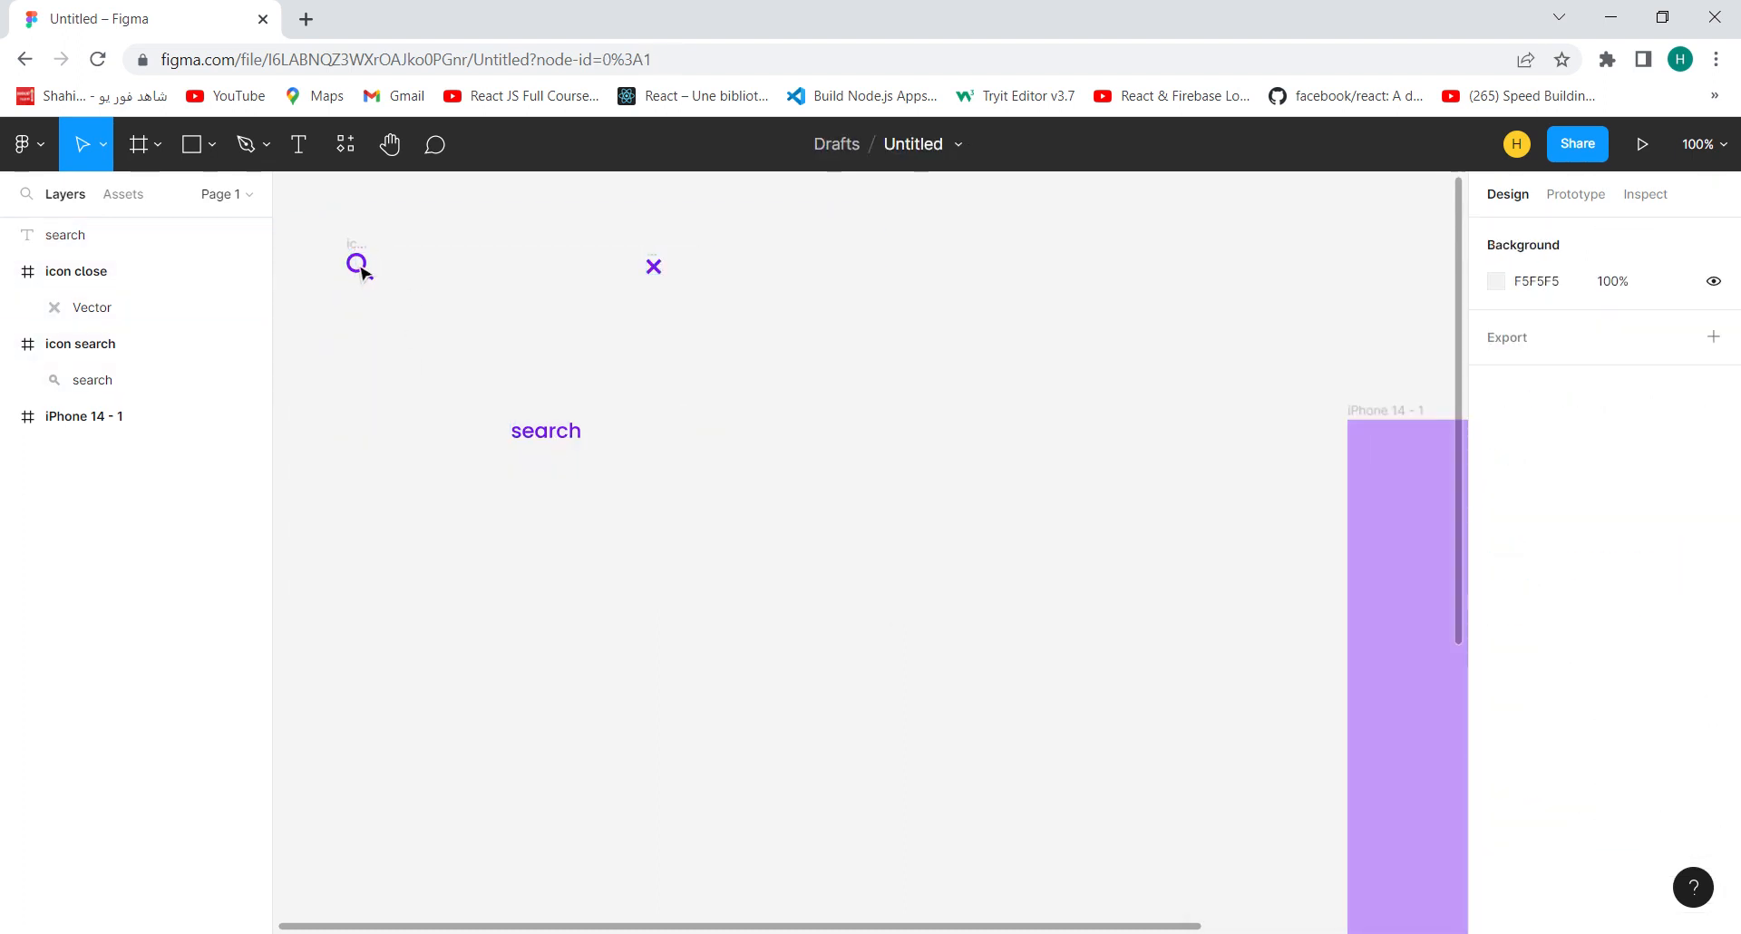
{"action": "left_click", "coordinate": [361, 267]}
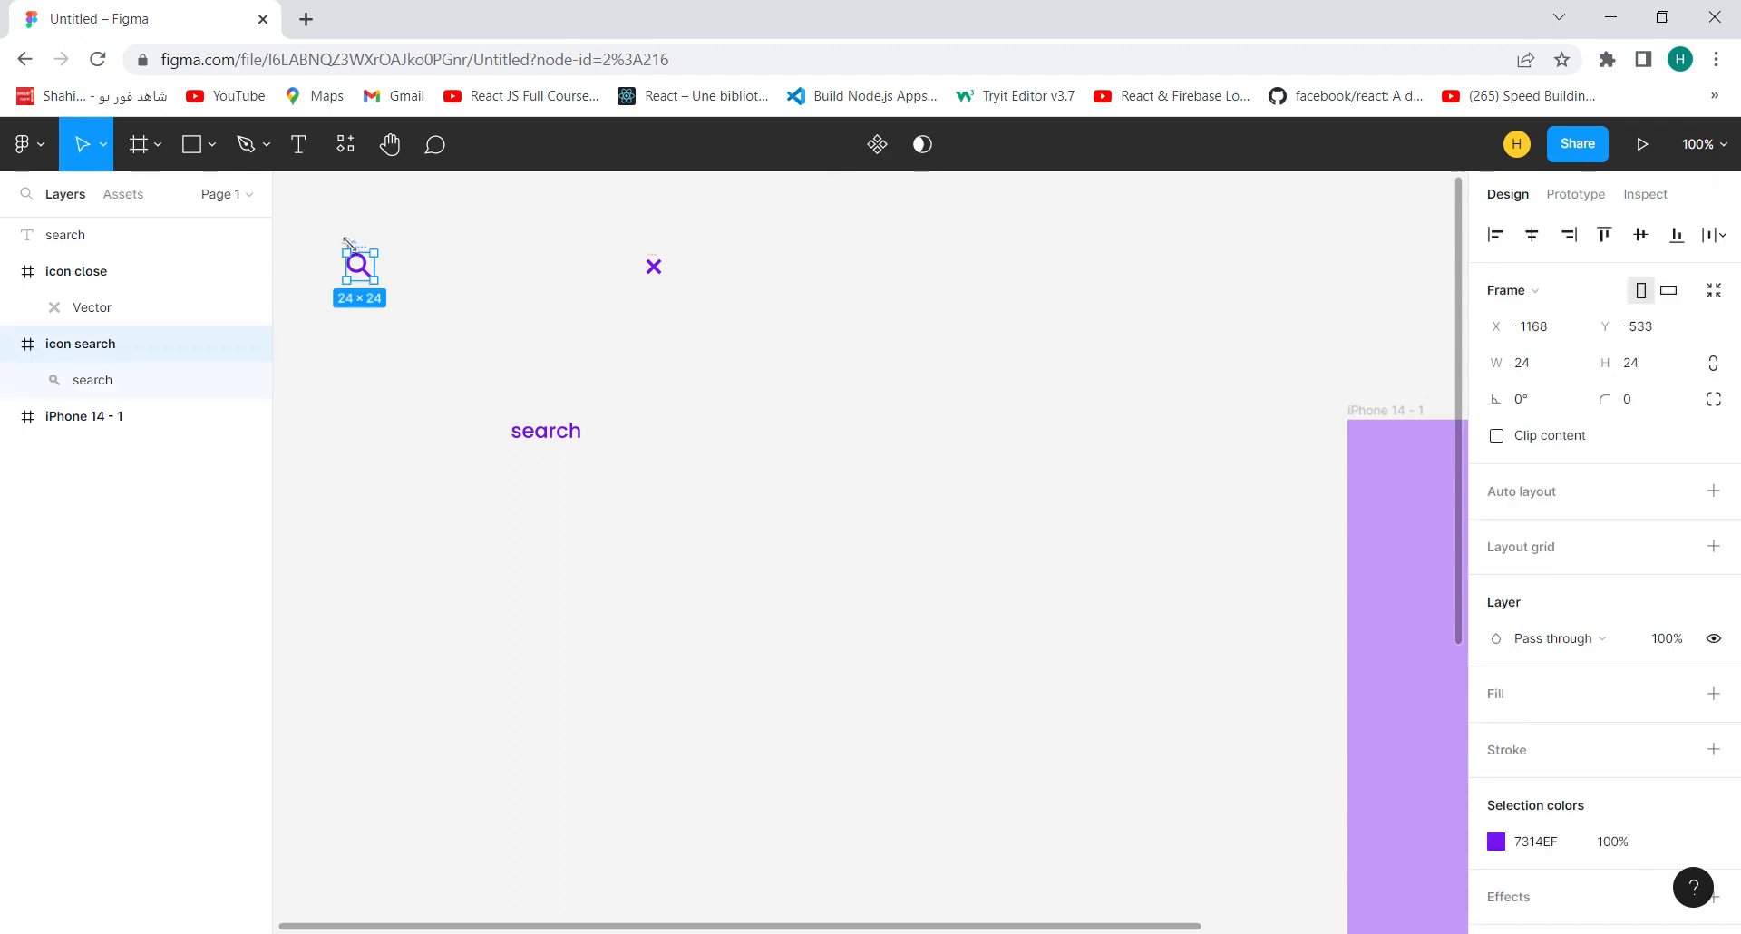
{"action": "left_click_drag", "start_coordinate": [356, 251], "coordinate": [461, 413]}
{"action": "left_click", "coordinate": [654, 265]}
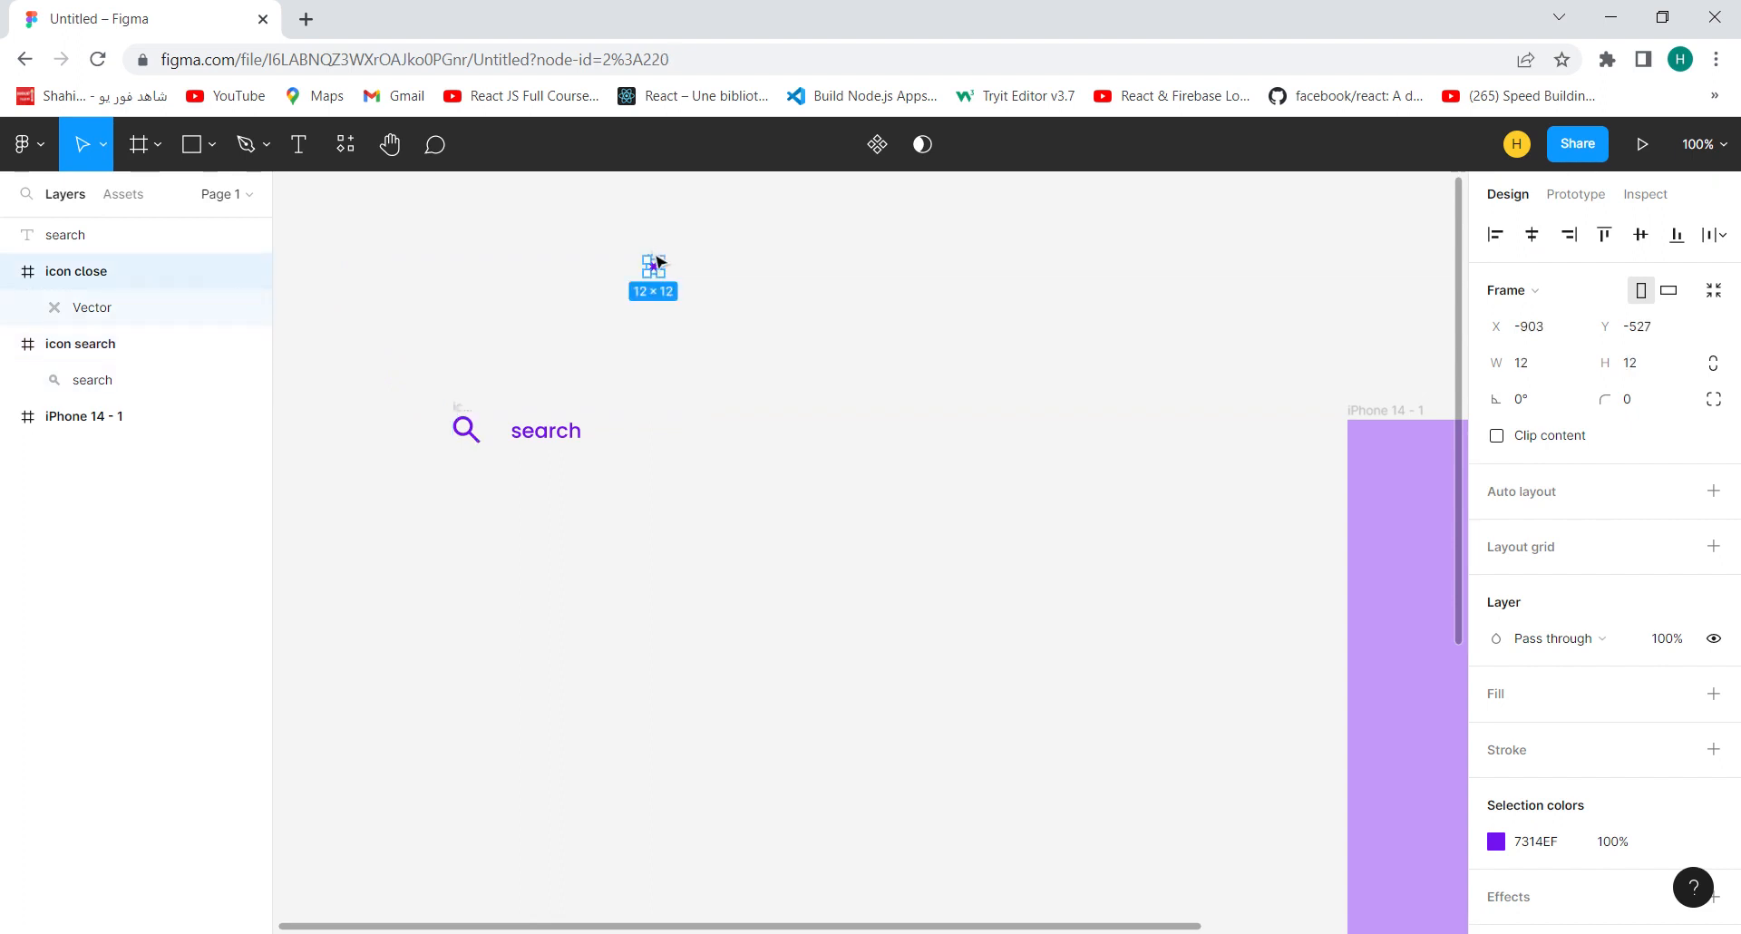
{"action": "left_click_drag", "start_coordinate": [655, 254], "coordinate": [649, 427]}
{"action": "left_click_drag", "start_coordinate": [743, 508], "coordinate": [377, 390]}
{"action": "double_click", "coordinate": [549, 437]}
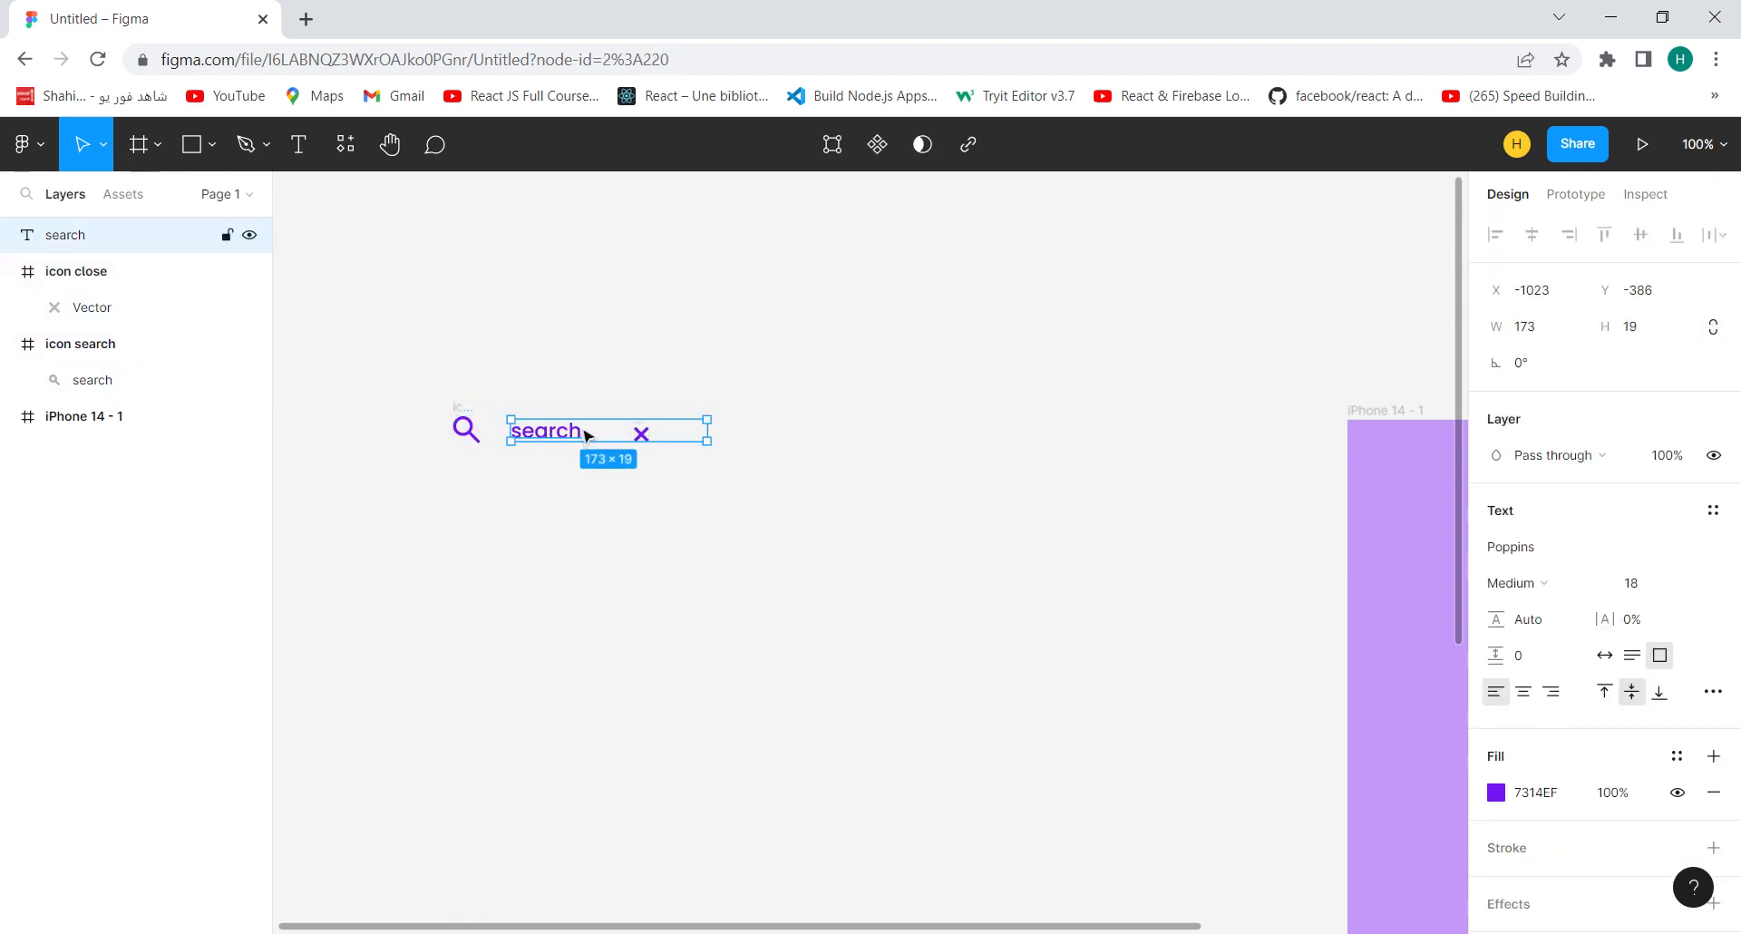
Wrap the magnifier icon, the "search" text and the close icon together in a new frame
{"action": "left_click_drag", "start_coordinate": [754, 538], "coordinate": [347, 281]}
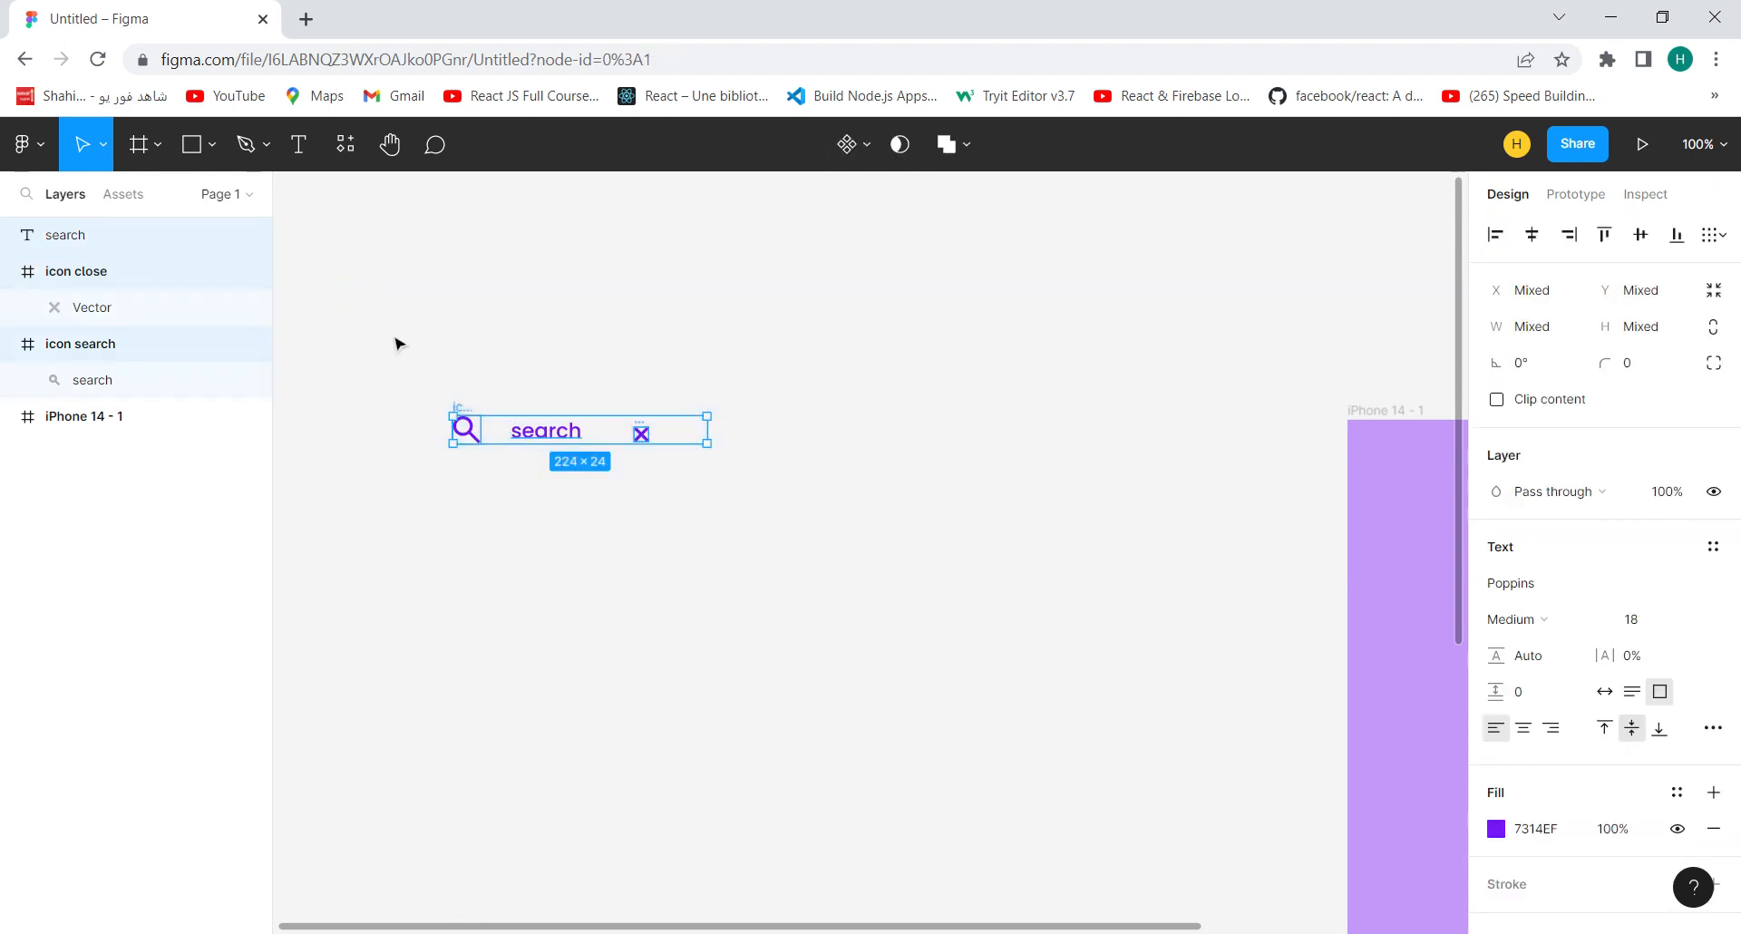
{"action": "right_click", "coordinate": [495, 432]}
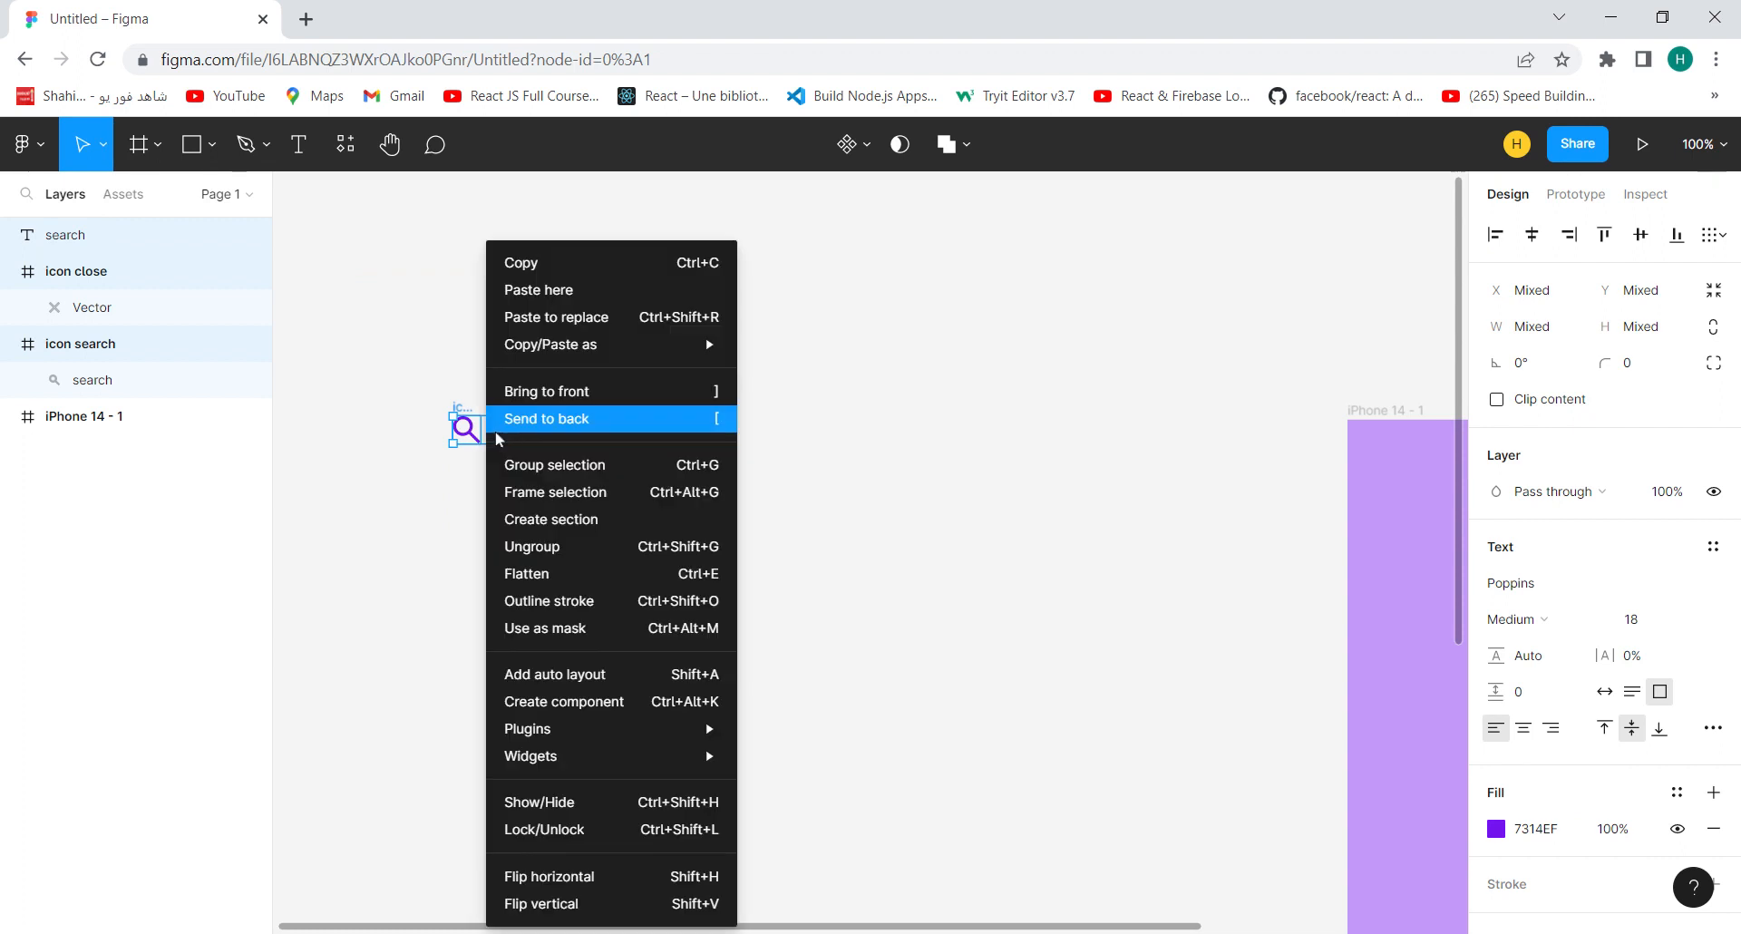
{"action": "left_click", "coordinate": [552, 489]}
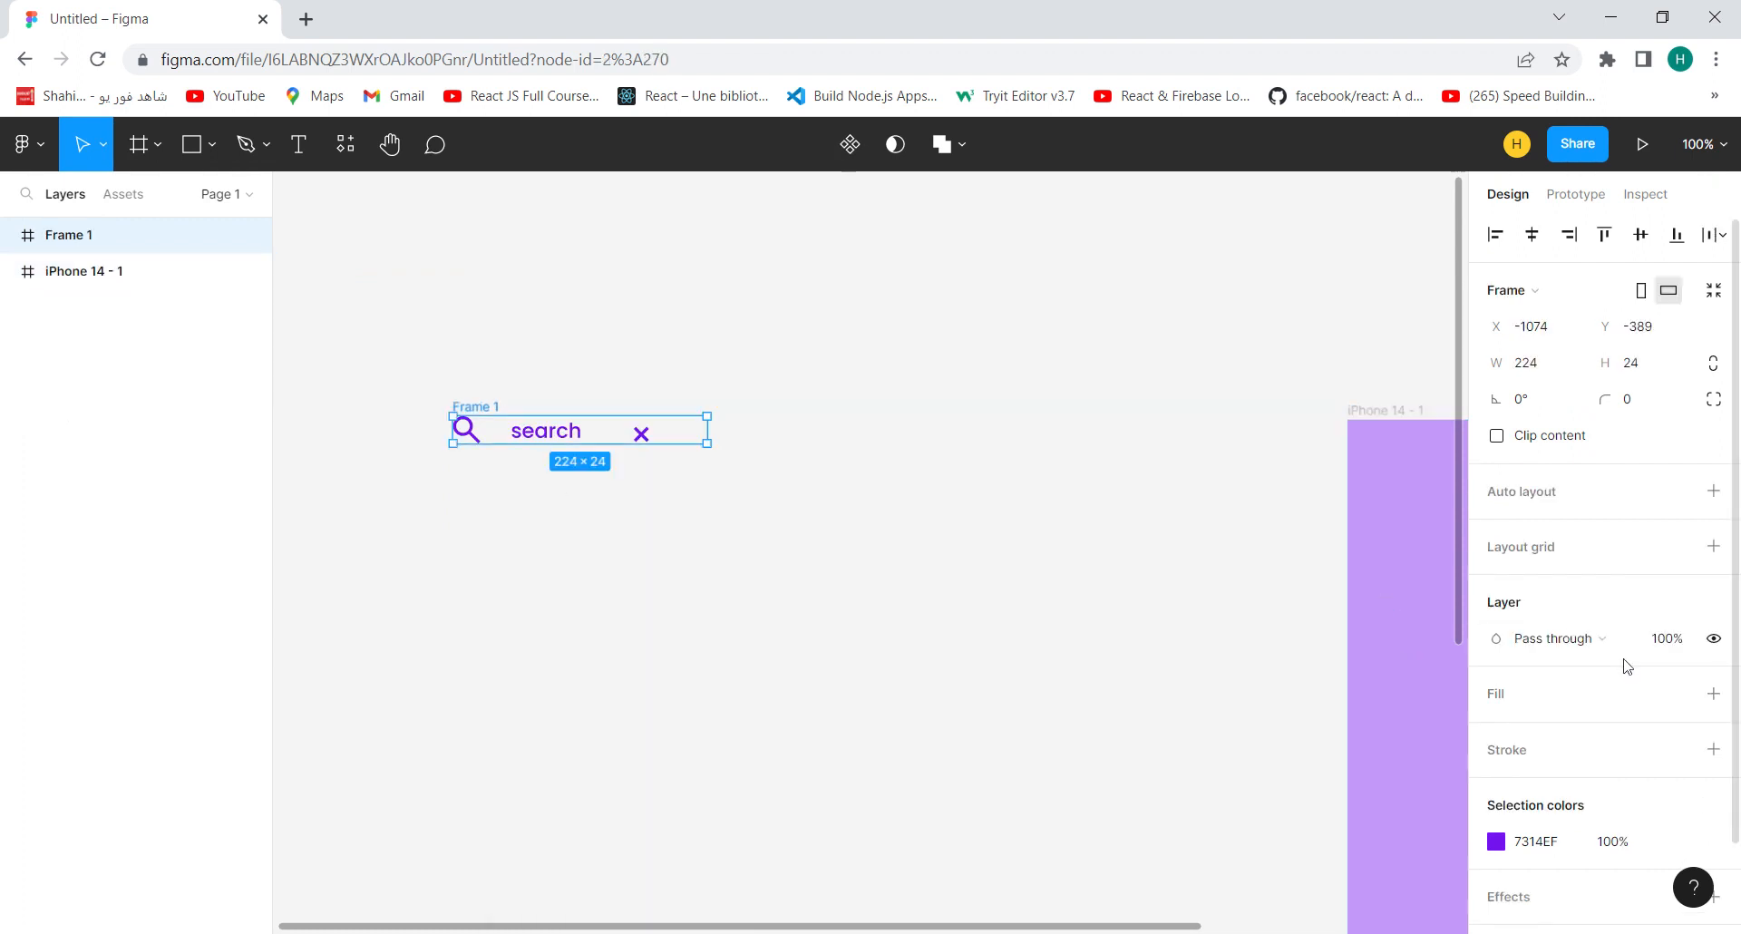
Turn on content clipping for the new frame and set its corner radius to 30
{"action": "left_click", "coordinate": [1509, 443]}
{"action": "left_click", "coordinate": [1634, 404]}
{"action": "type", "text": "30"}
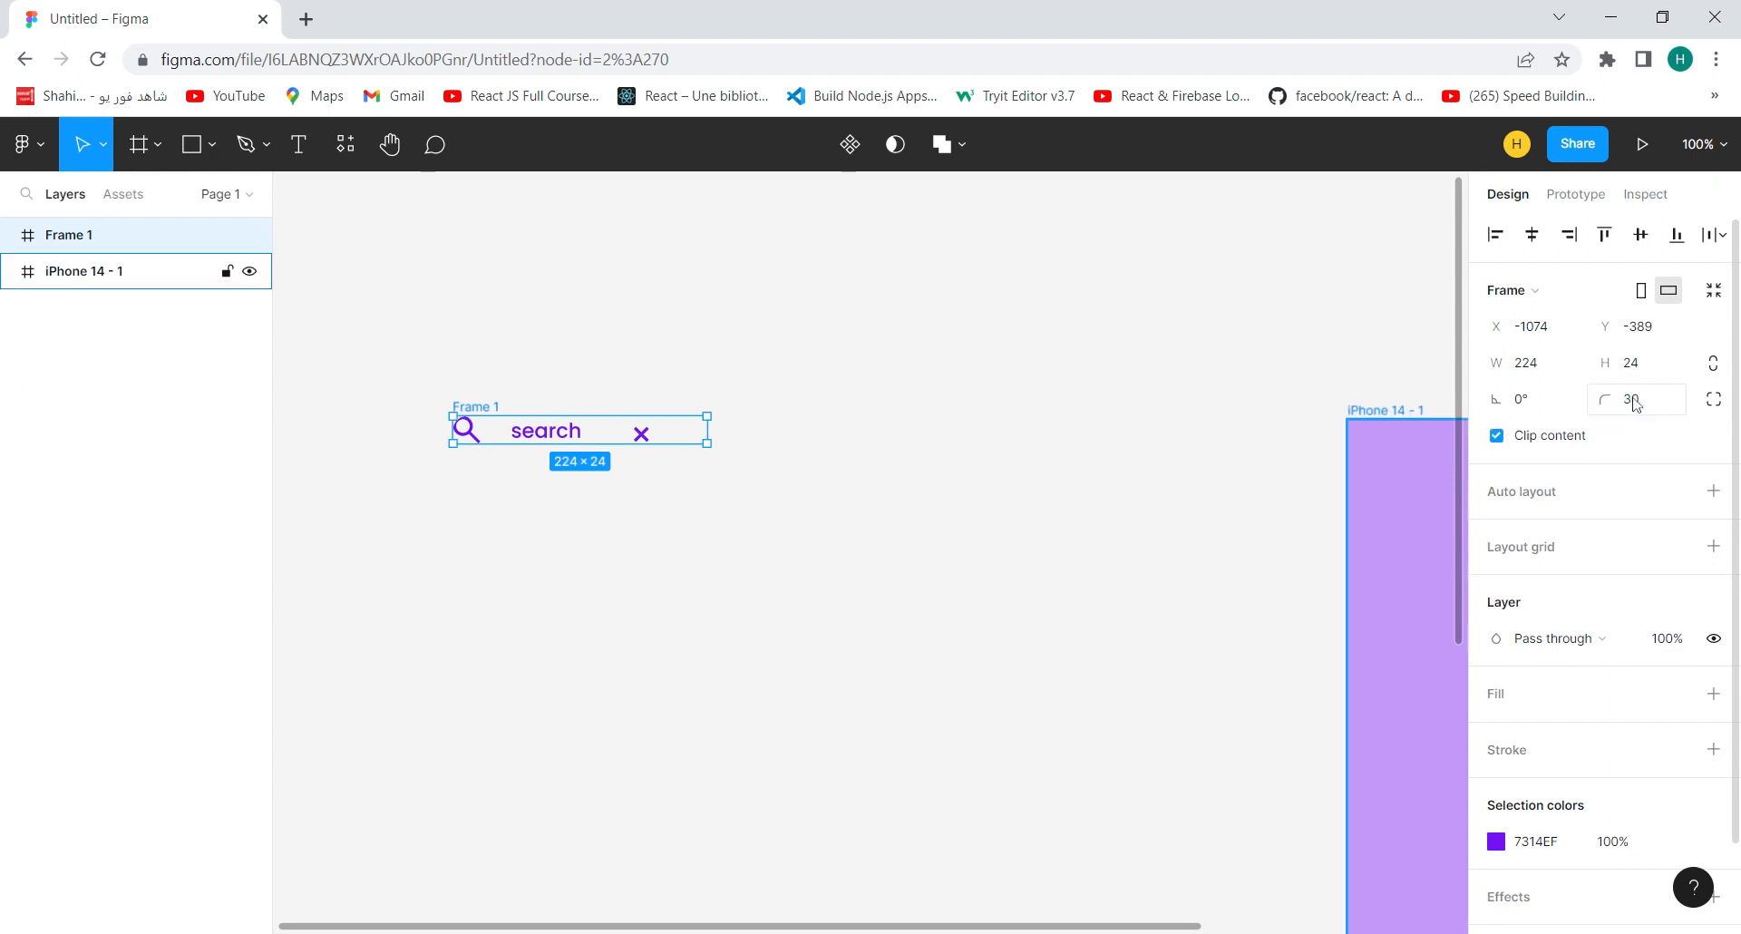
Add auto layout to the frame with item spacing 10, horizontal padding 10 and vertical padding 10
{"action": "left_click", "coordinate": [1713, 491]}
{"action": "left_click", "coordinate": [1555, 606]}
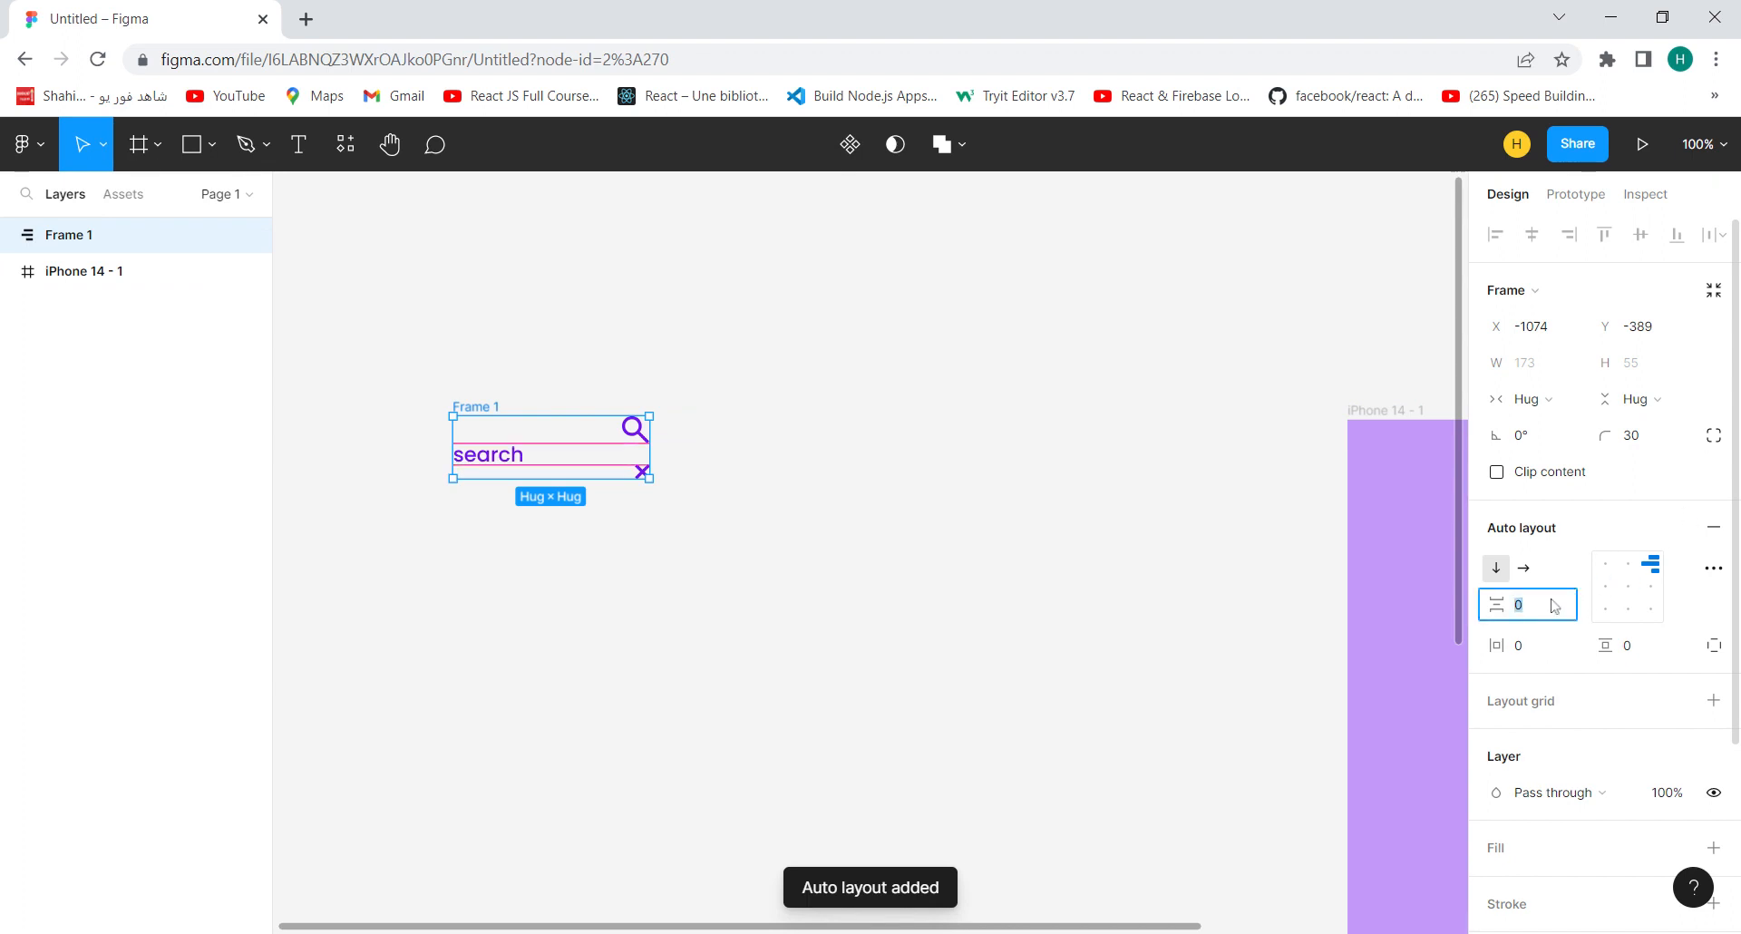
{"action": "type", "text": "10"}
{"action": "left_click", "coordinate": [1547, 648]}
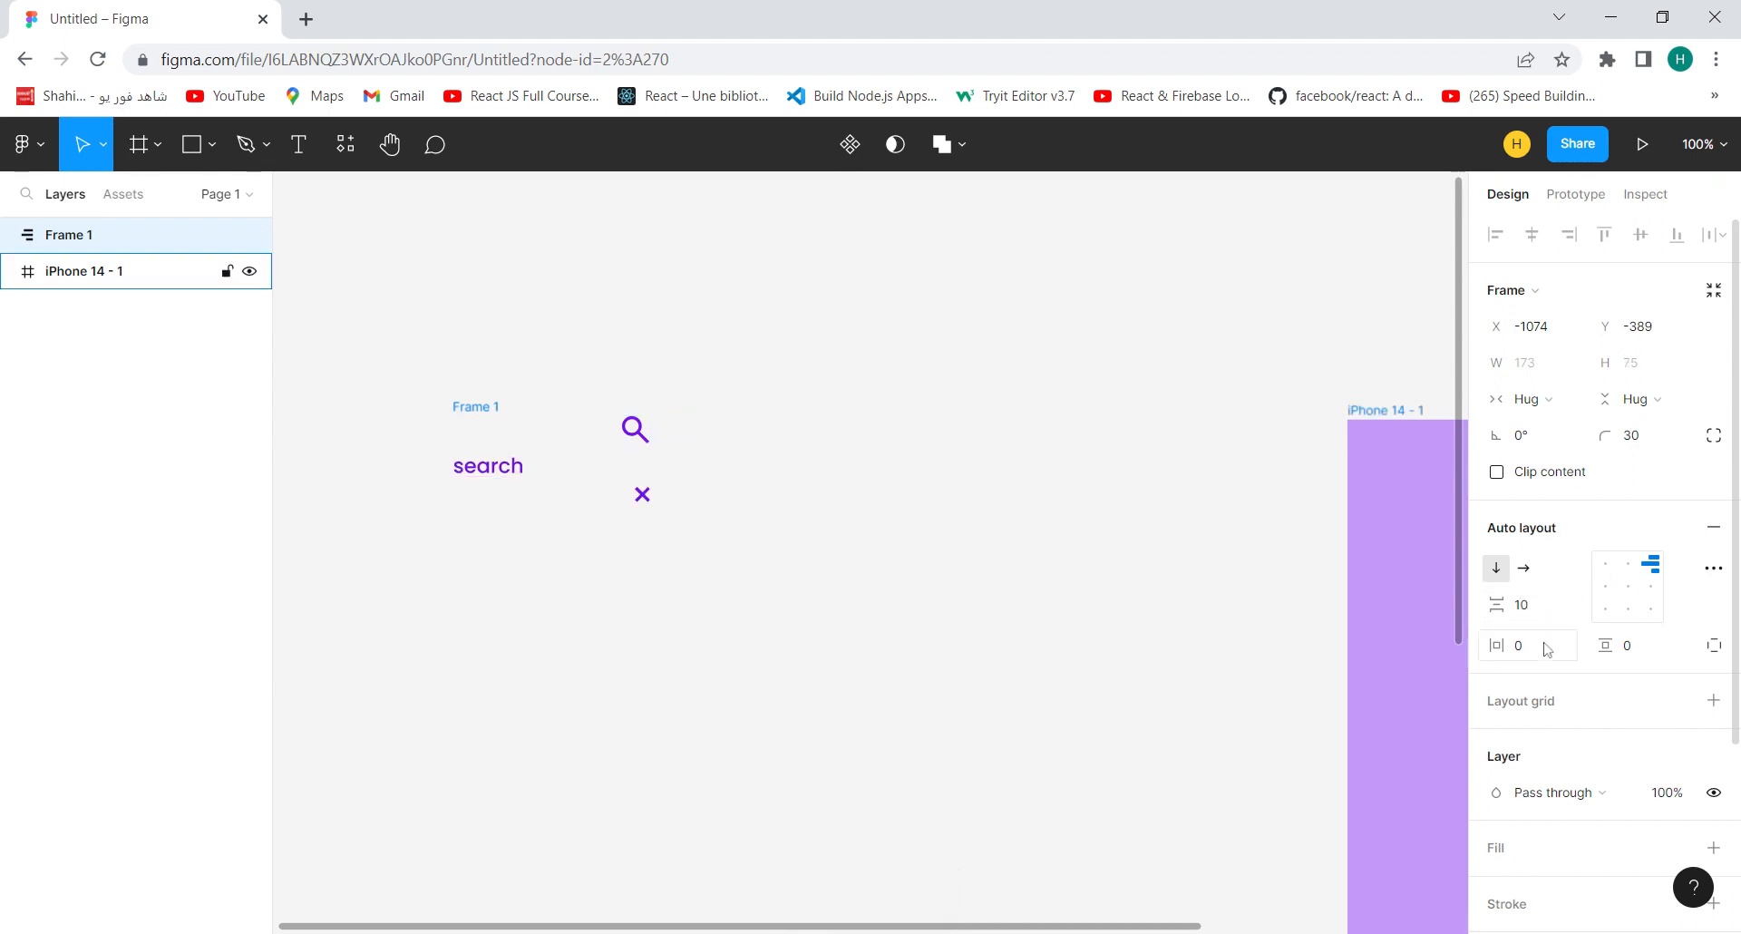
{"action": "type", "text": "10"}
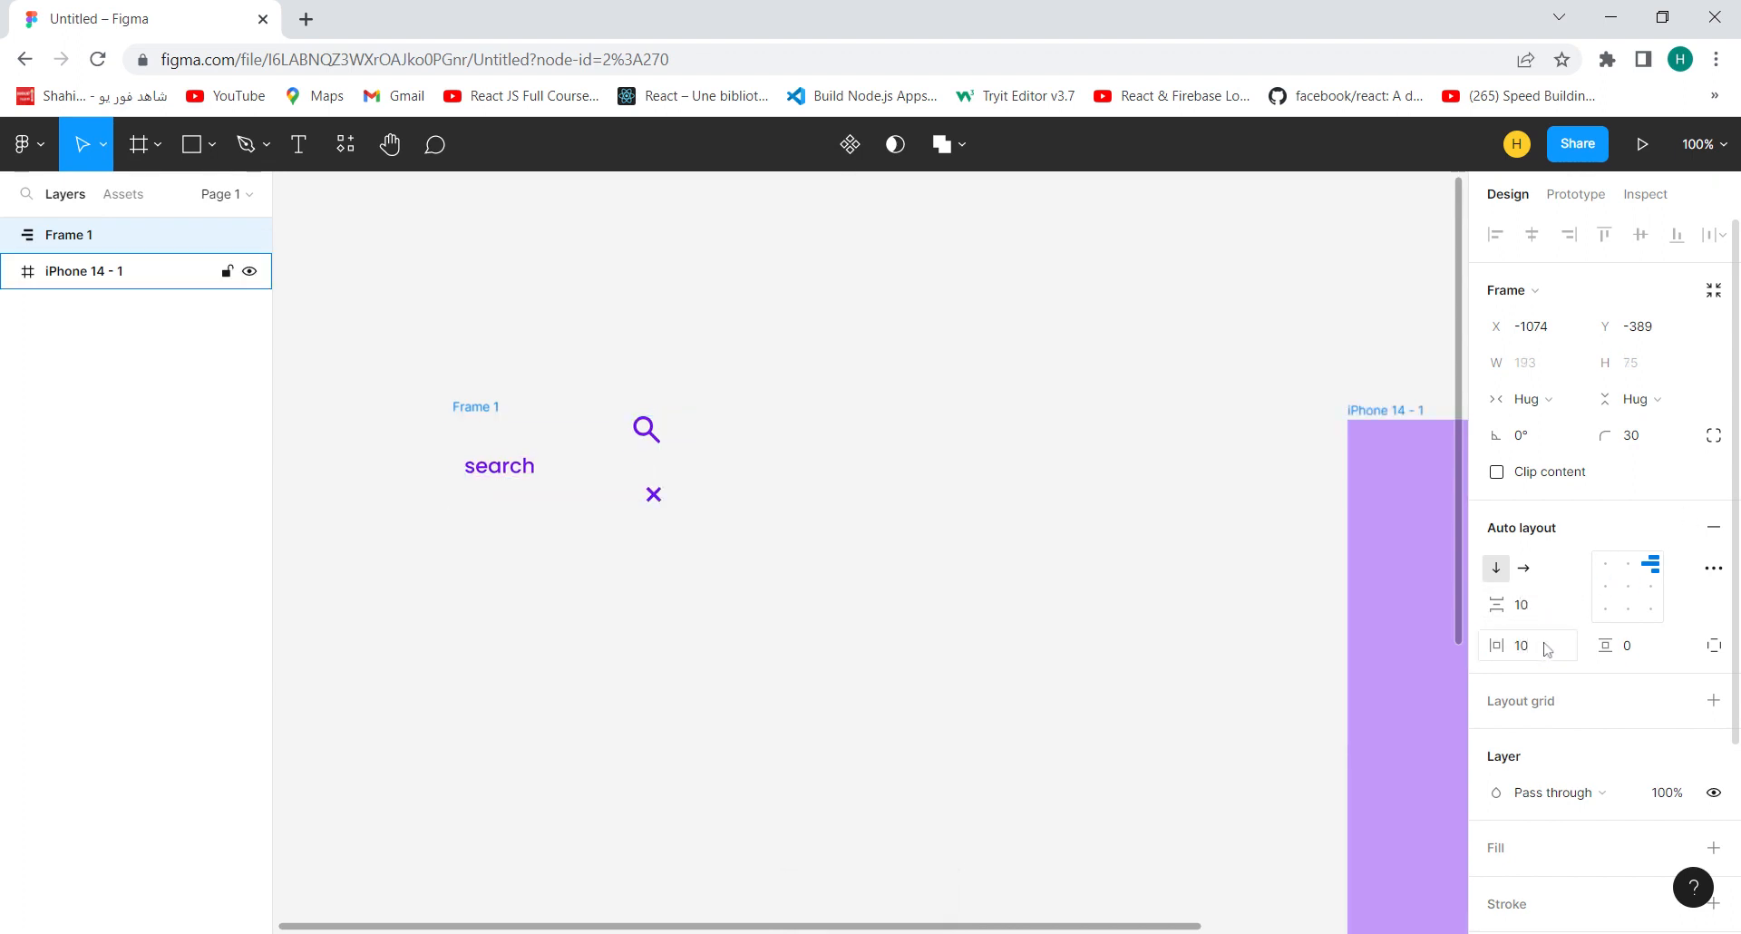
{"action": "key", "text": "Tab"}
{"action": "type", "text": "1"}
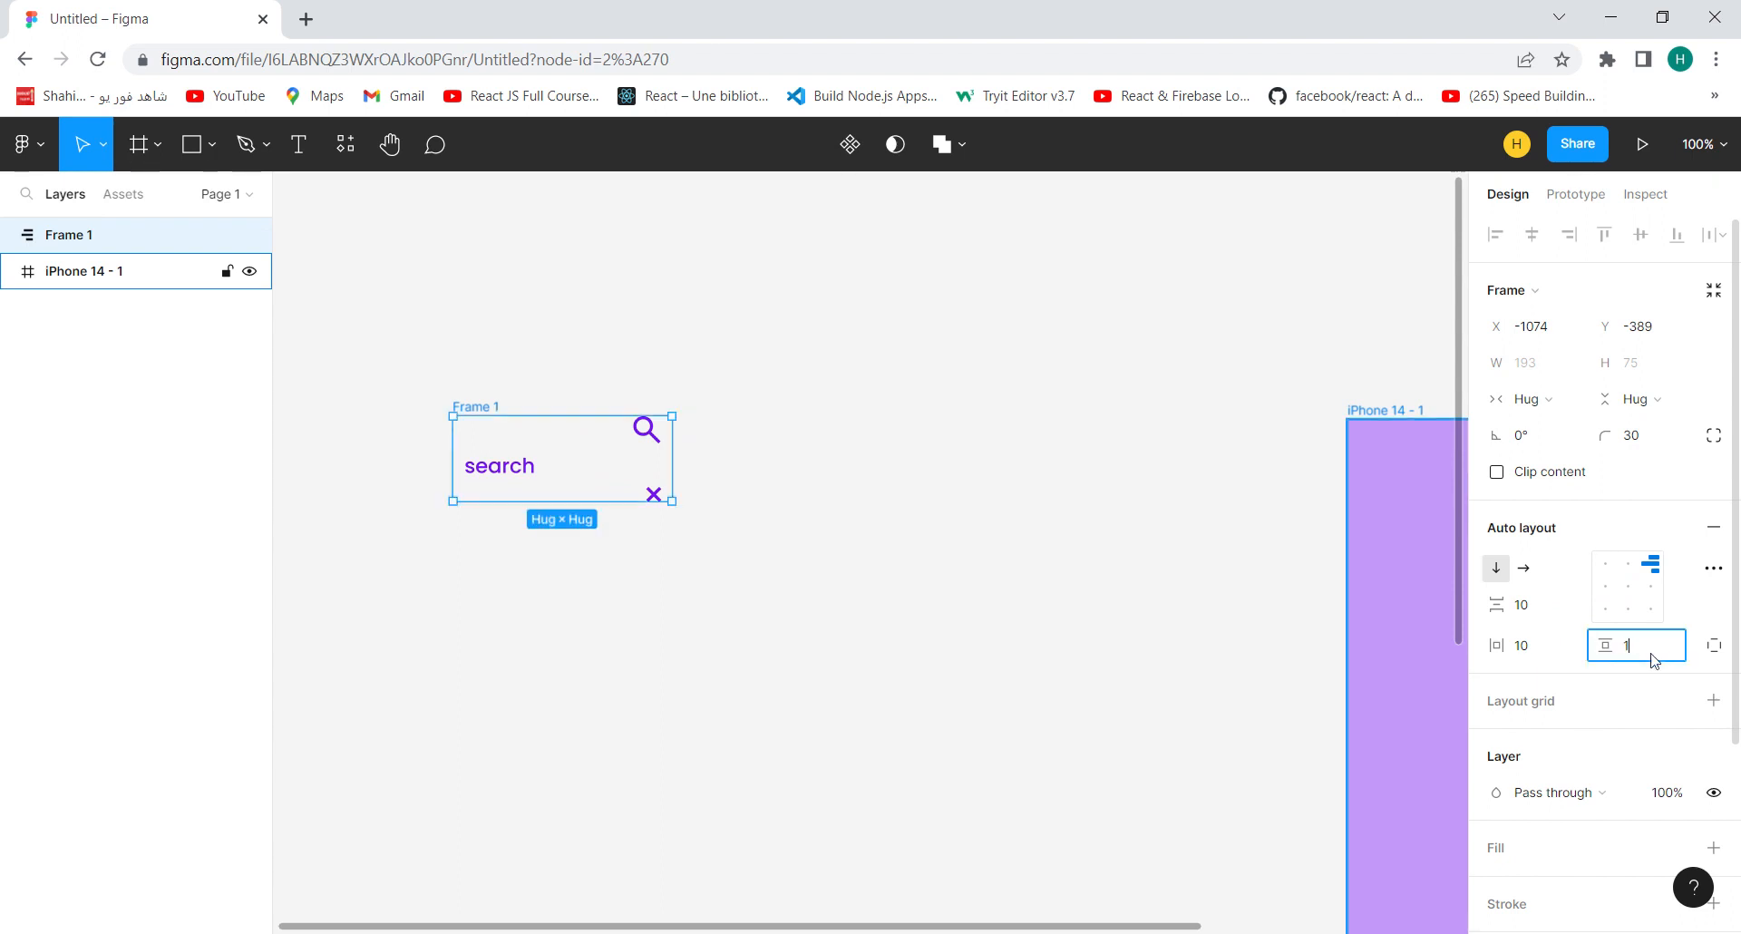
{"action": "type", "text": "0"}
{"action": "key", "text": "Return"}
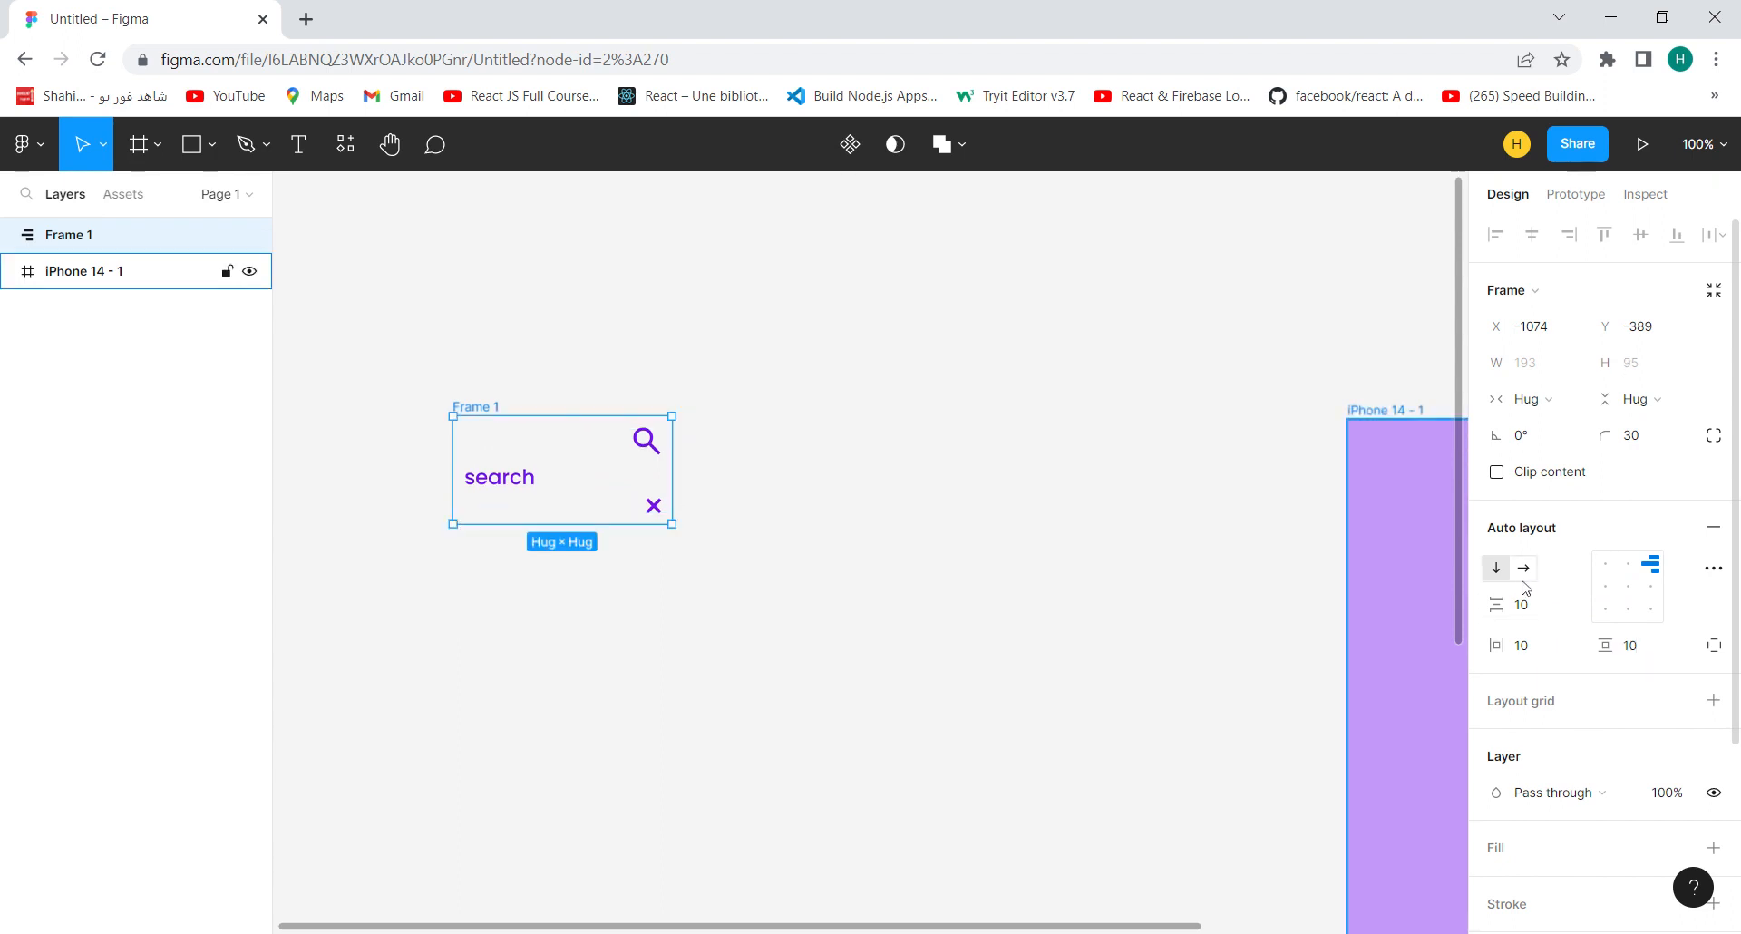
Arrange the frame's auto layout horizontally with left-center alignment and set its vertical and horizontal padding to 12
{"action": "left_click", "coordinate": [1526, 572]}
{"action": "left_click", "coordinate": [1610, 590]}
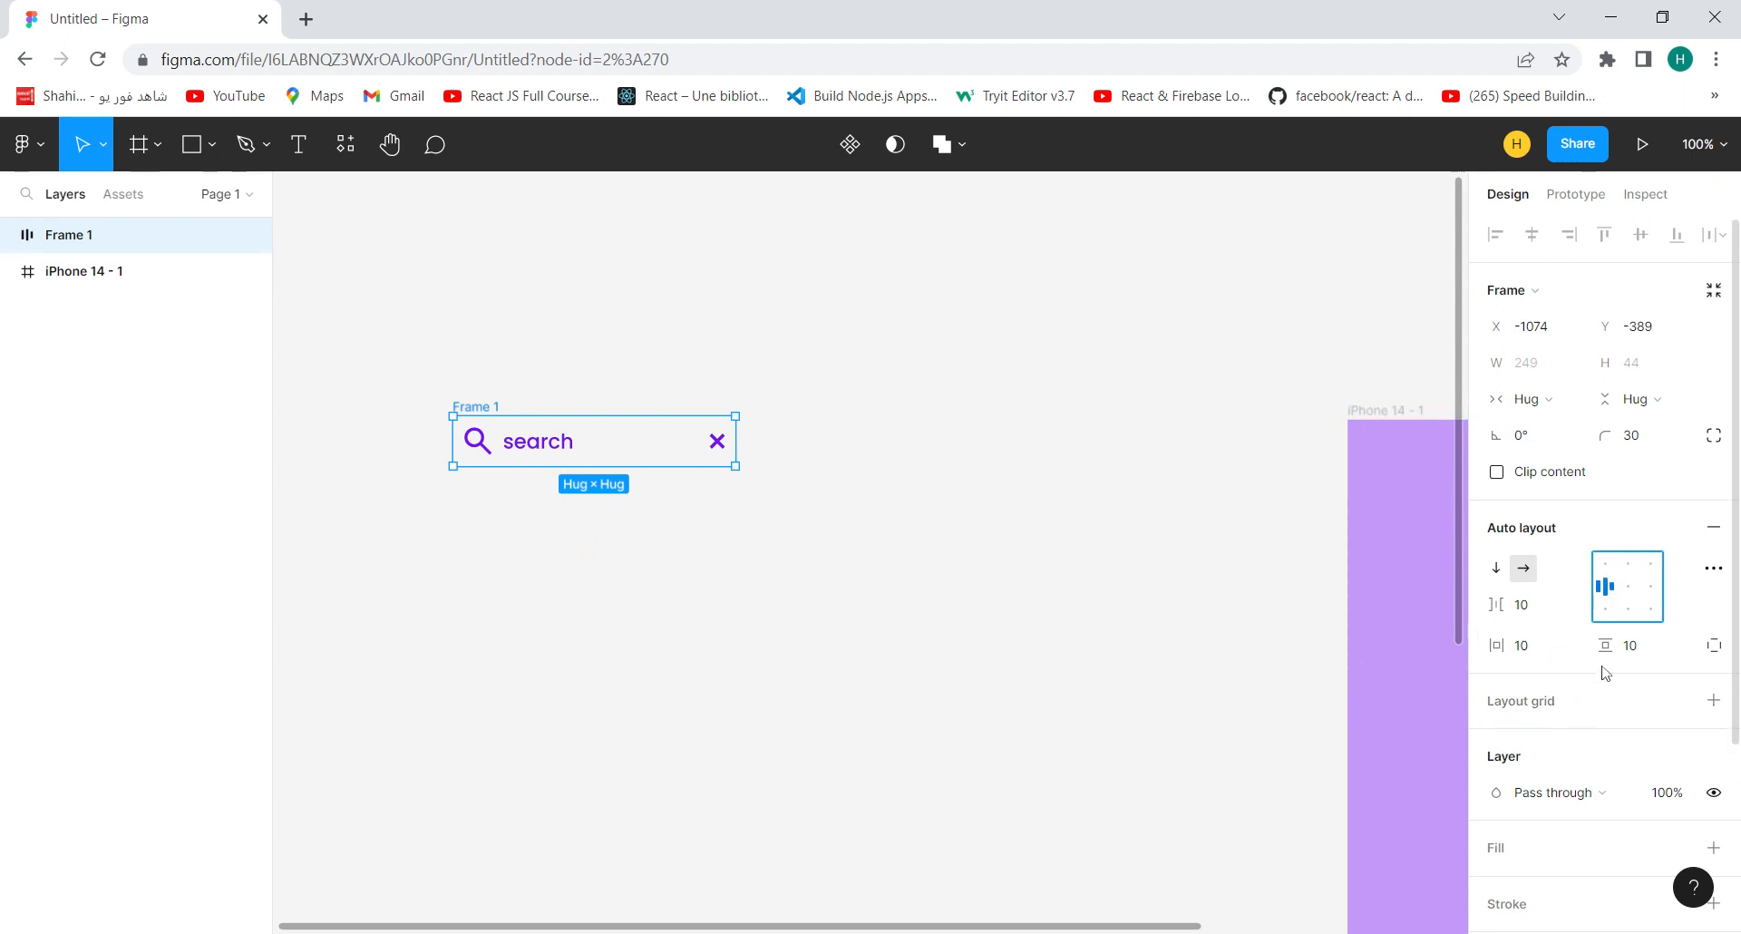
{"action": "left_click", "coordinate": [1632, 649]}
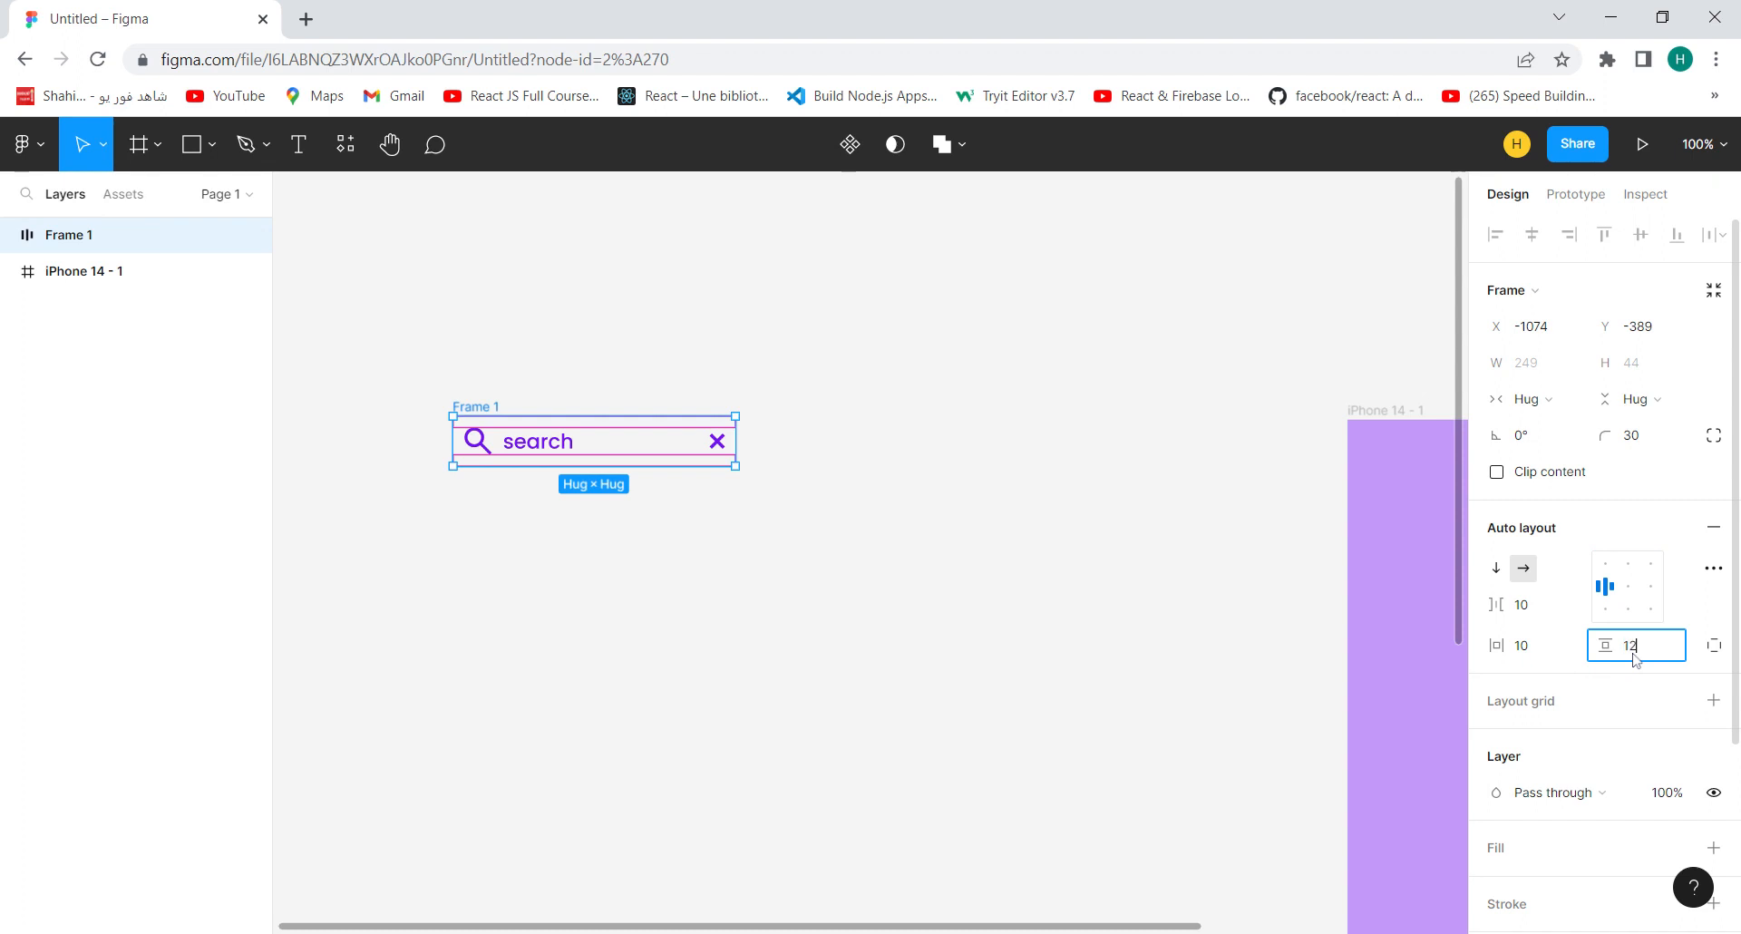
{"action": "key", "text": "Return"}
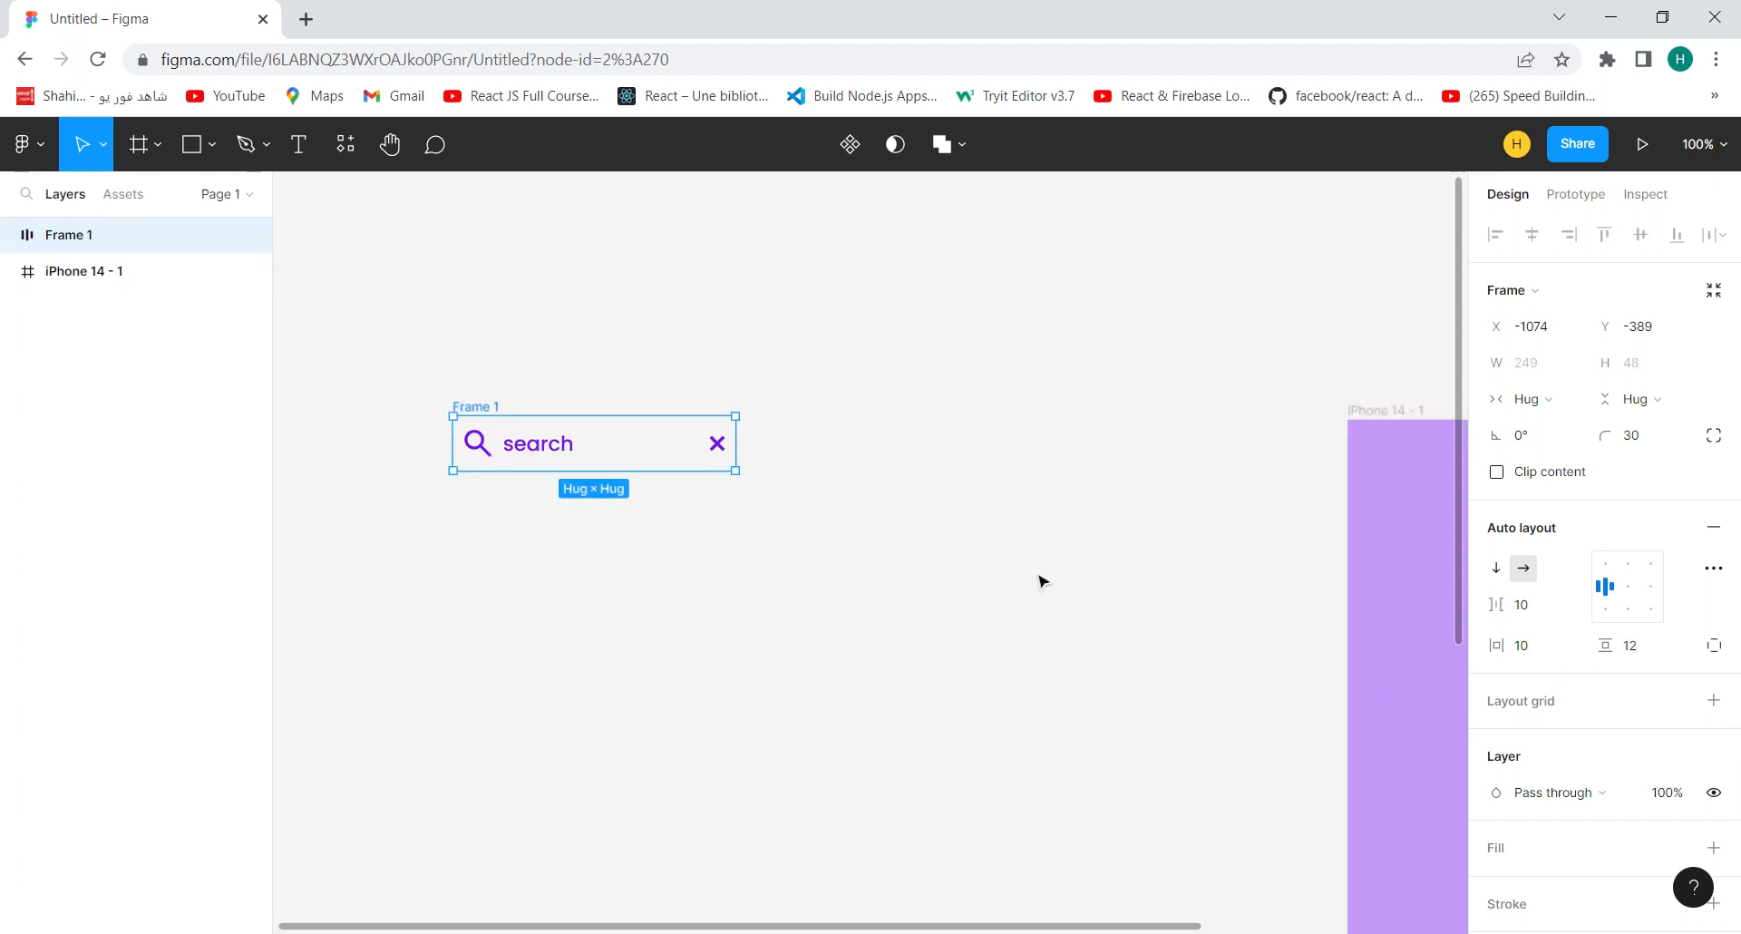
{"action": "left_click", "coordinate": [1540, 653]}
{"action": "key", "text": "Return"}
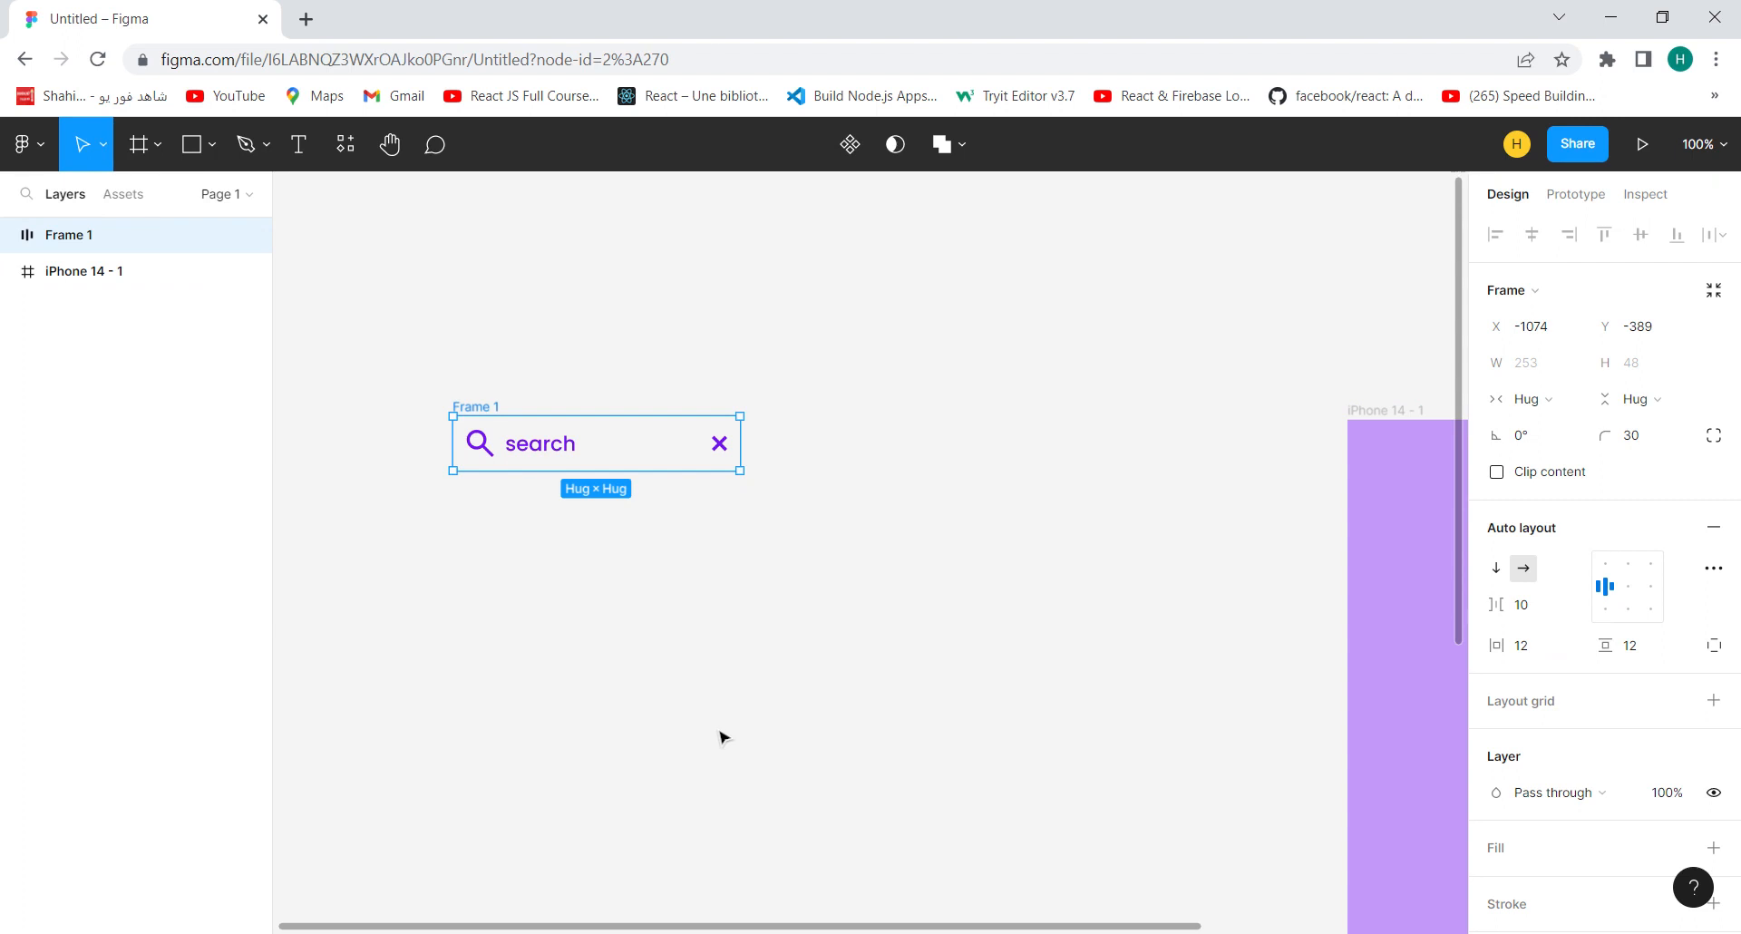
Set the search button frame's item spacing to 14 and turn its content clipping back on
{"action": "left_click", "coordinate": [1540, 618]}
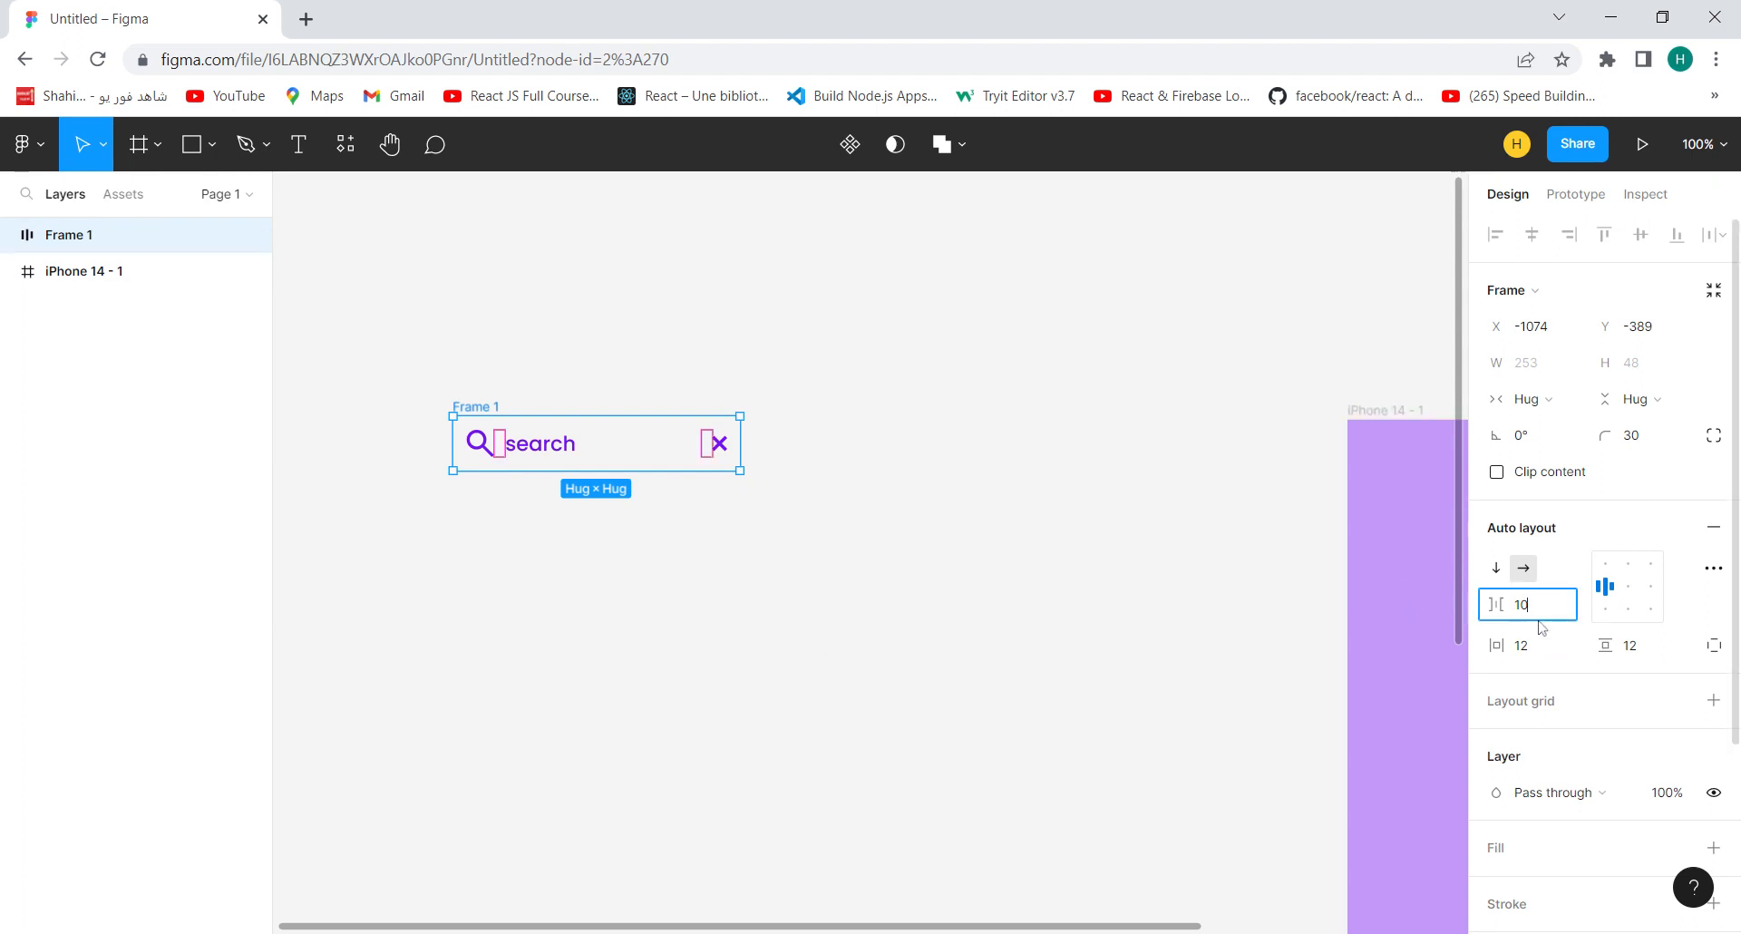
{"action": "type", "text": "14"}
{"action": "key", "text": "Return"}
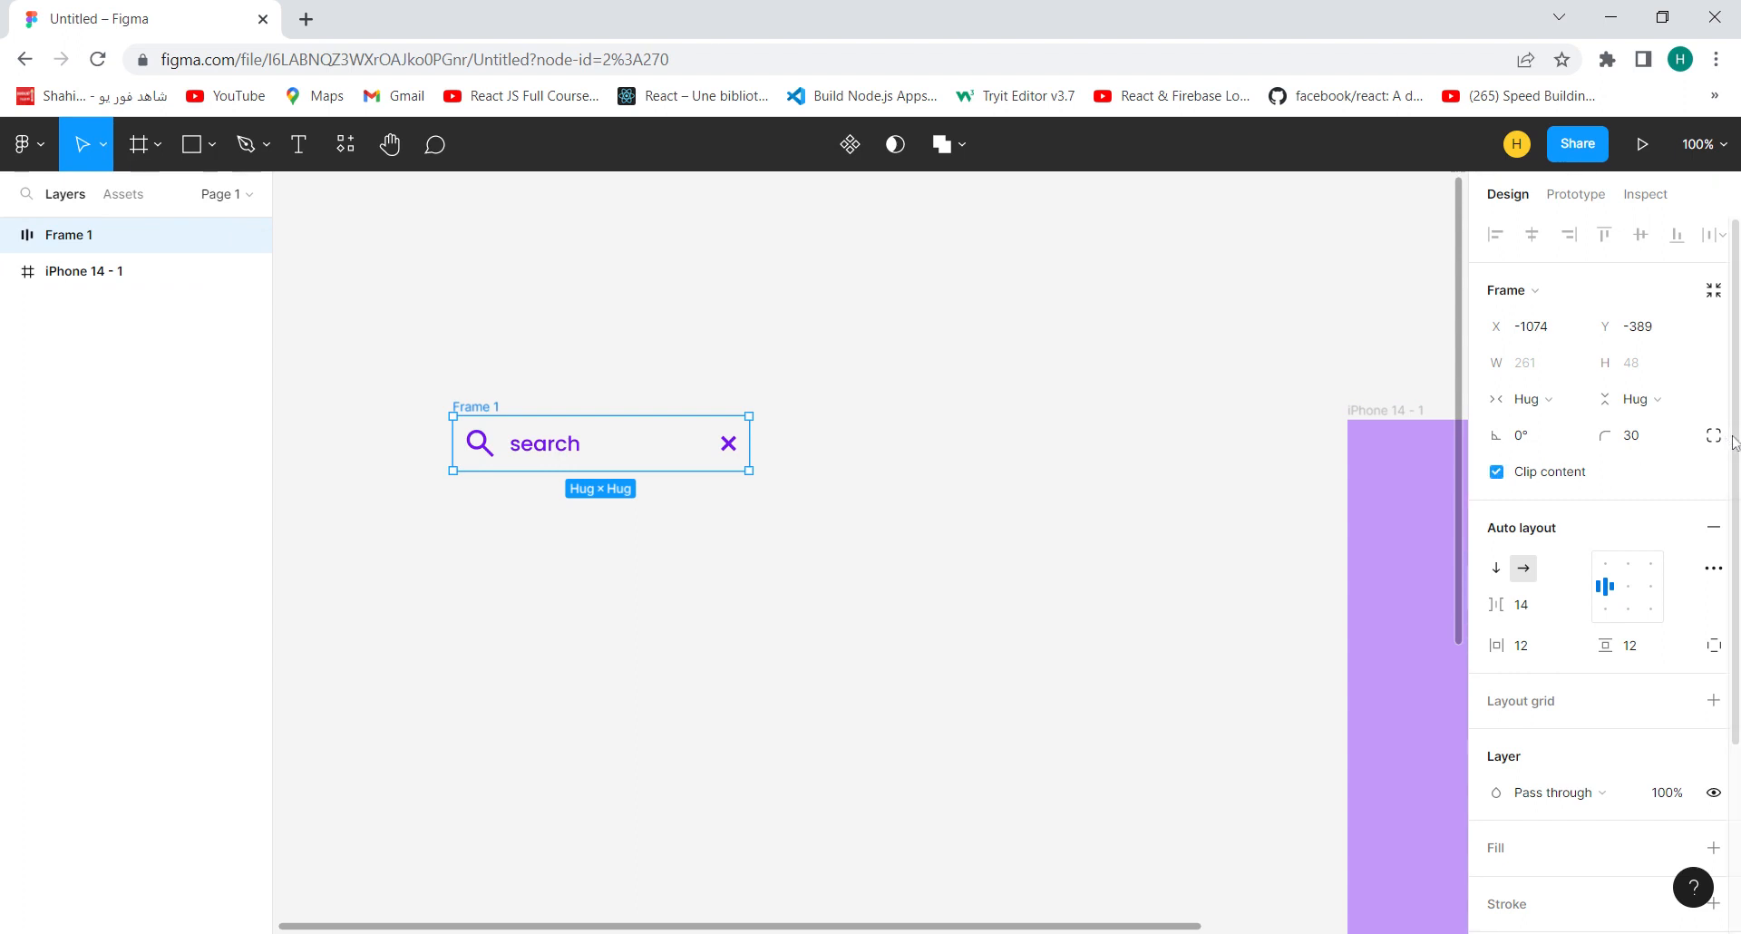
Give the frame a white FFFFFF fill and rename it "searchbutton"
{"action": "scroll", "coordinate": [1734, 444], "scroll_direction": "down", "scroll_amount": 3}
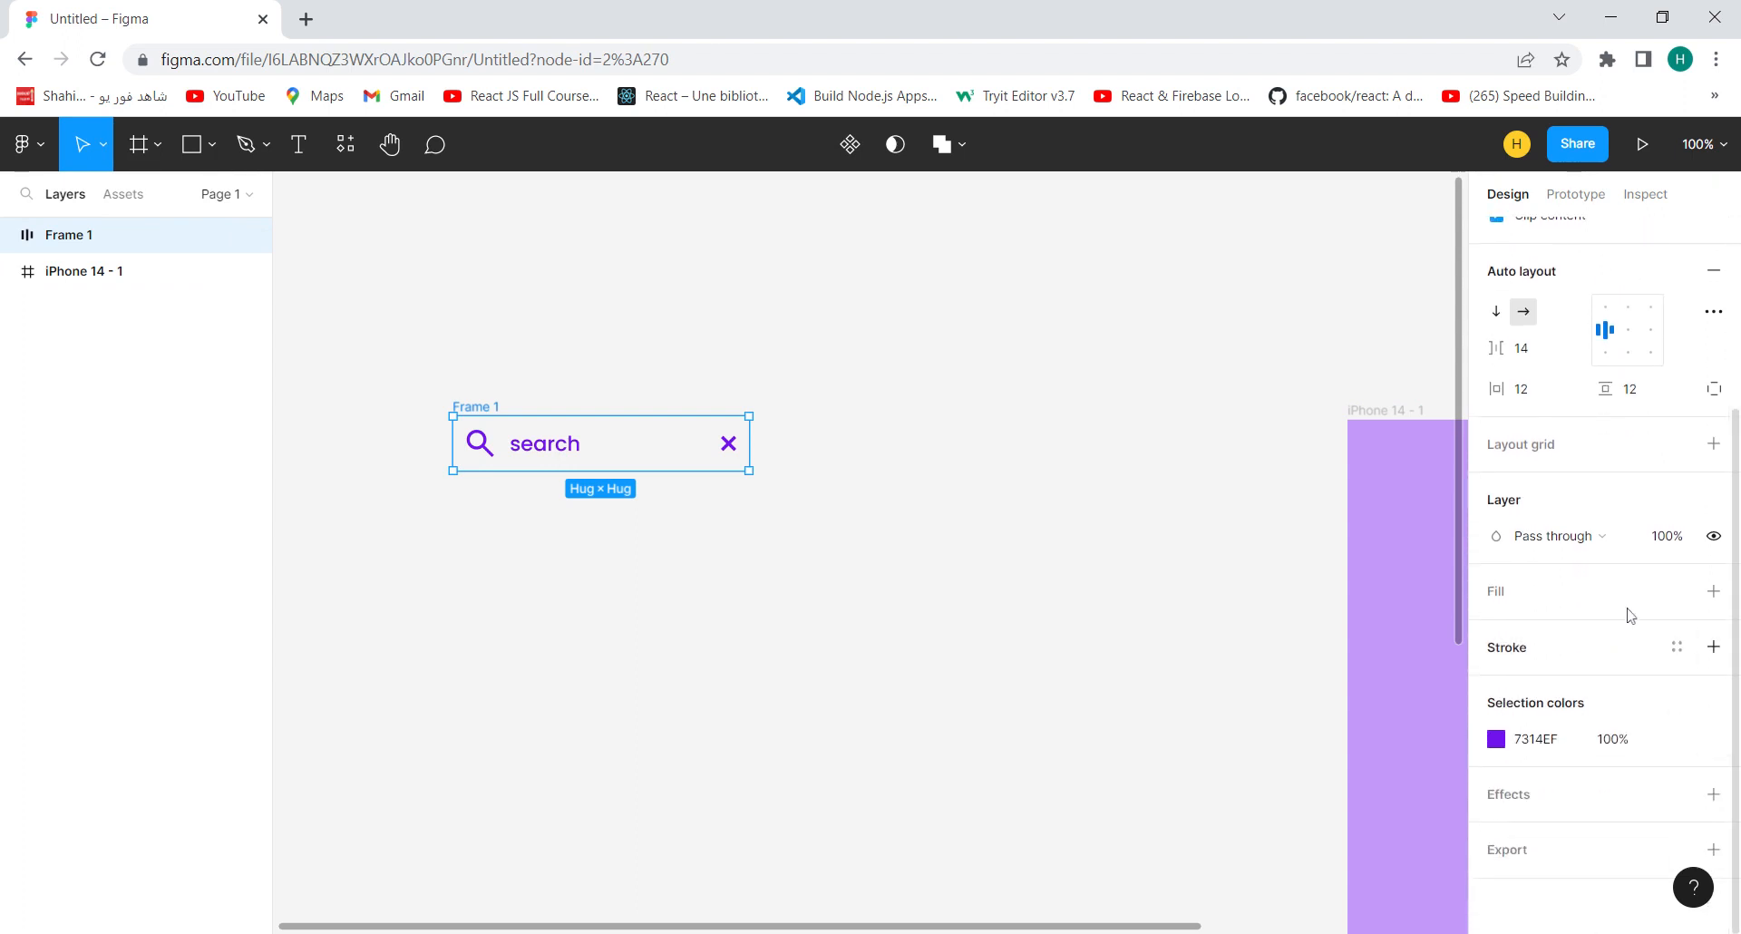
{"action": "left_click", "coordinate": [1714, 593]}
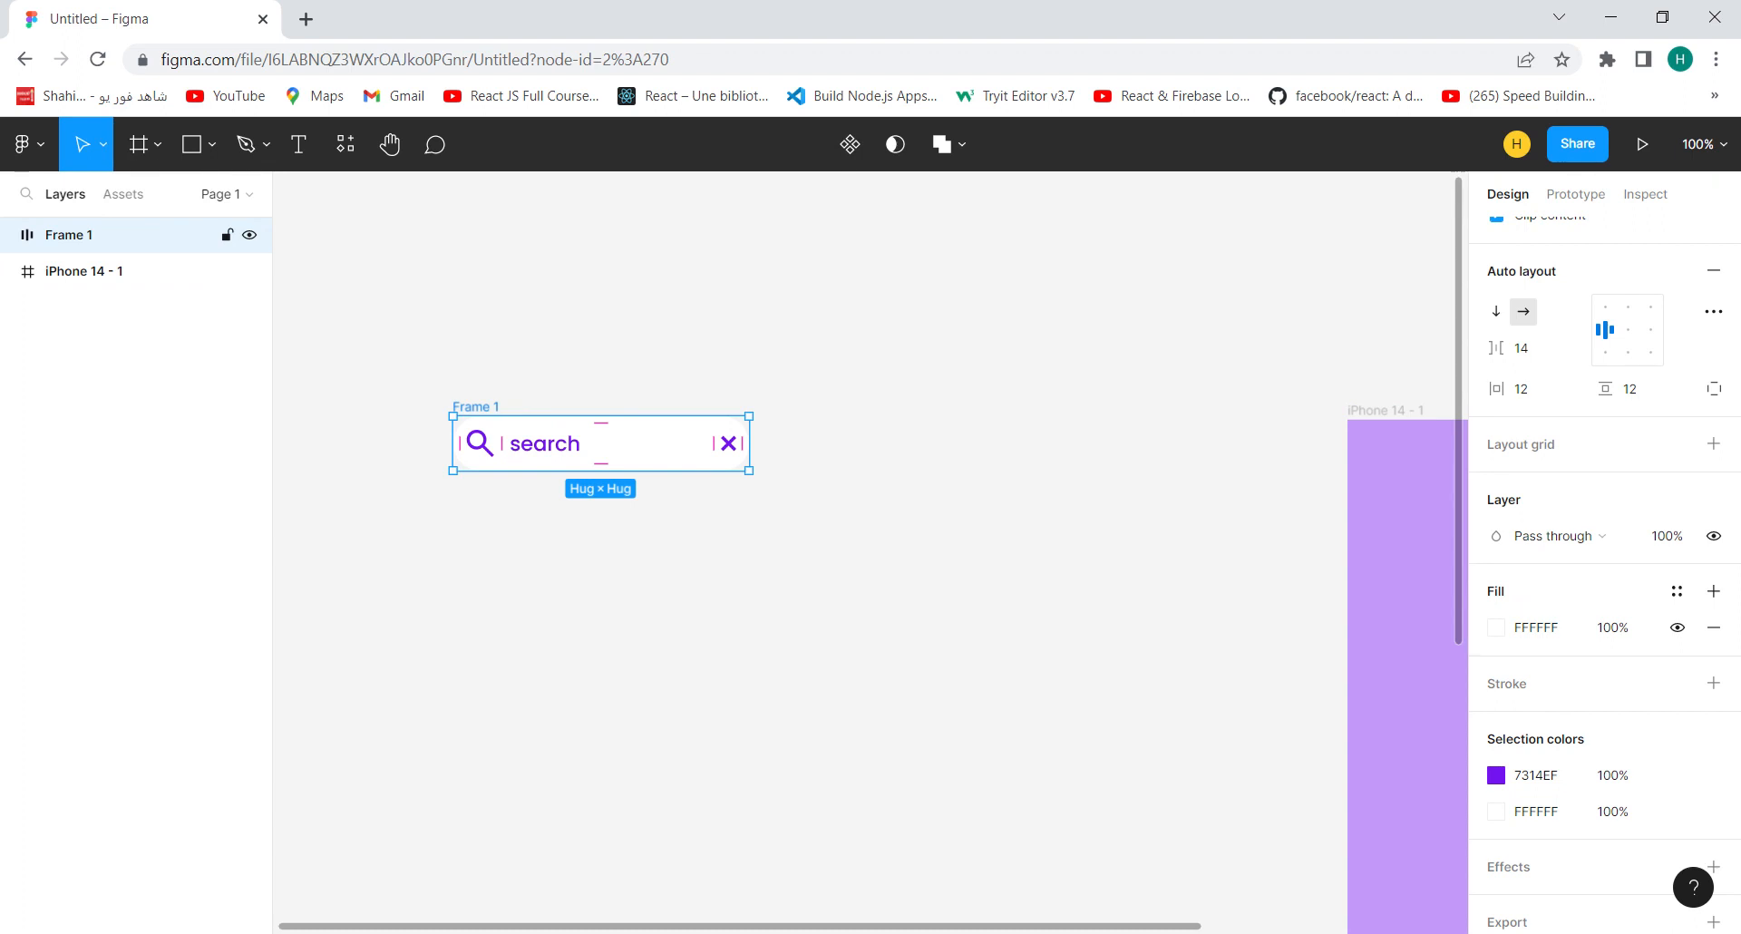
{"action": "double_click", "coordinate": [483, 409]}
{"action": "type", "text": "searchbutton"}
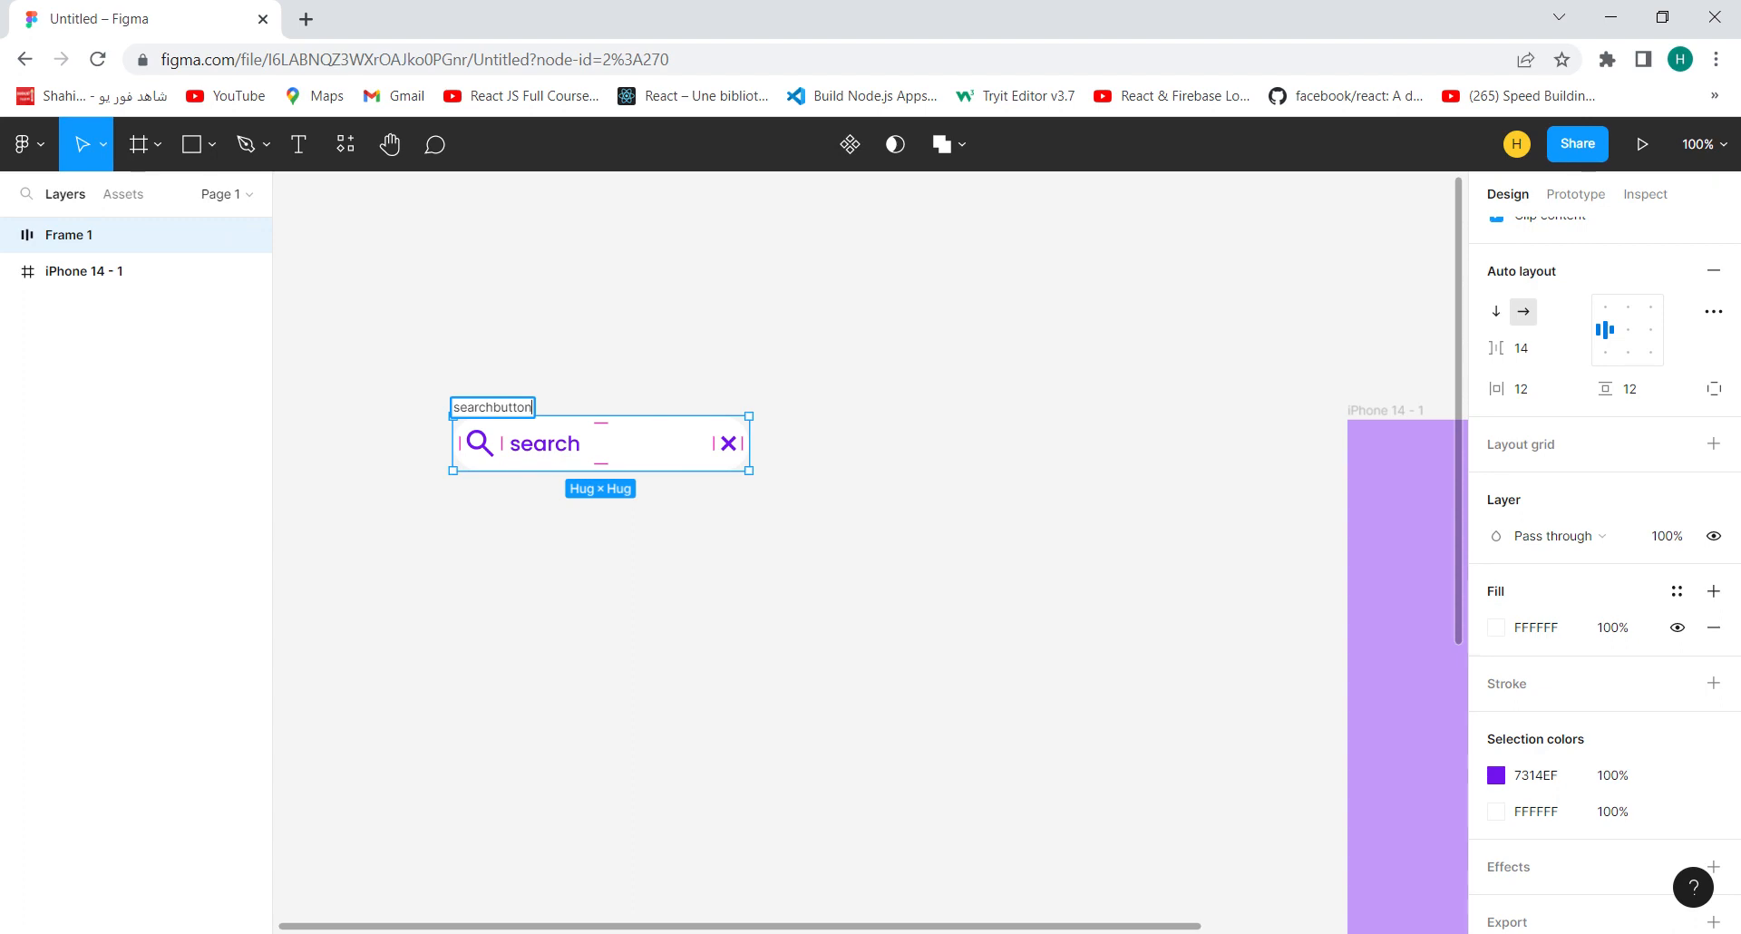
{"action": "key", "text": "Return"}
Wrap the "search" text layer inside searchbutton in its own frame and rename that frame "search"
{"action": "left_click", "coordinate": [15, 238]}
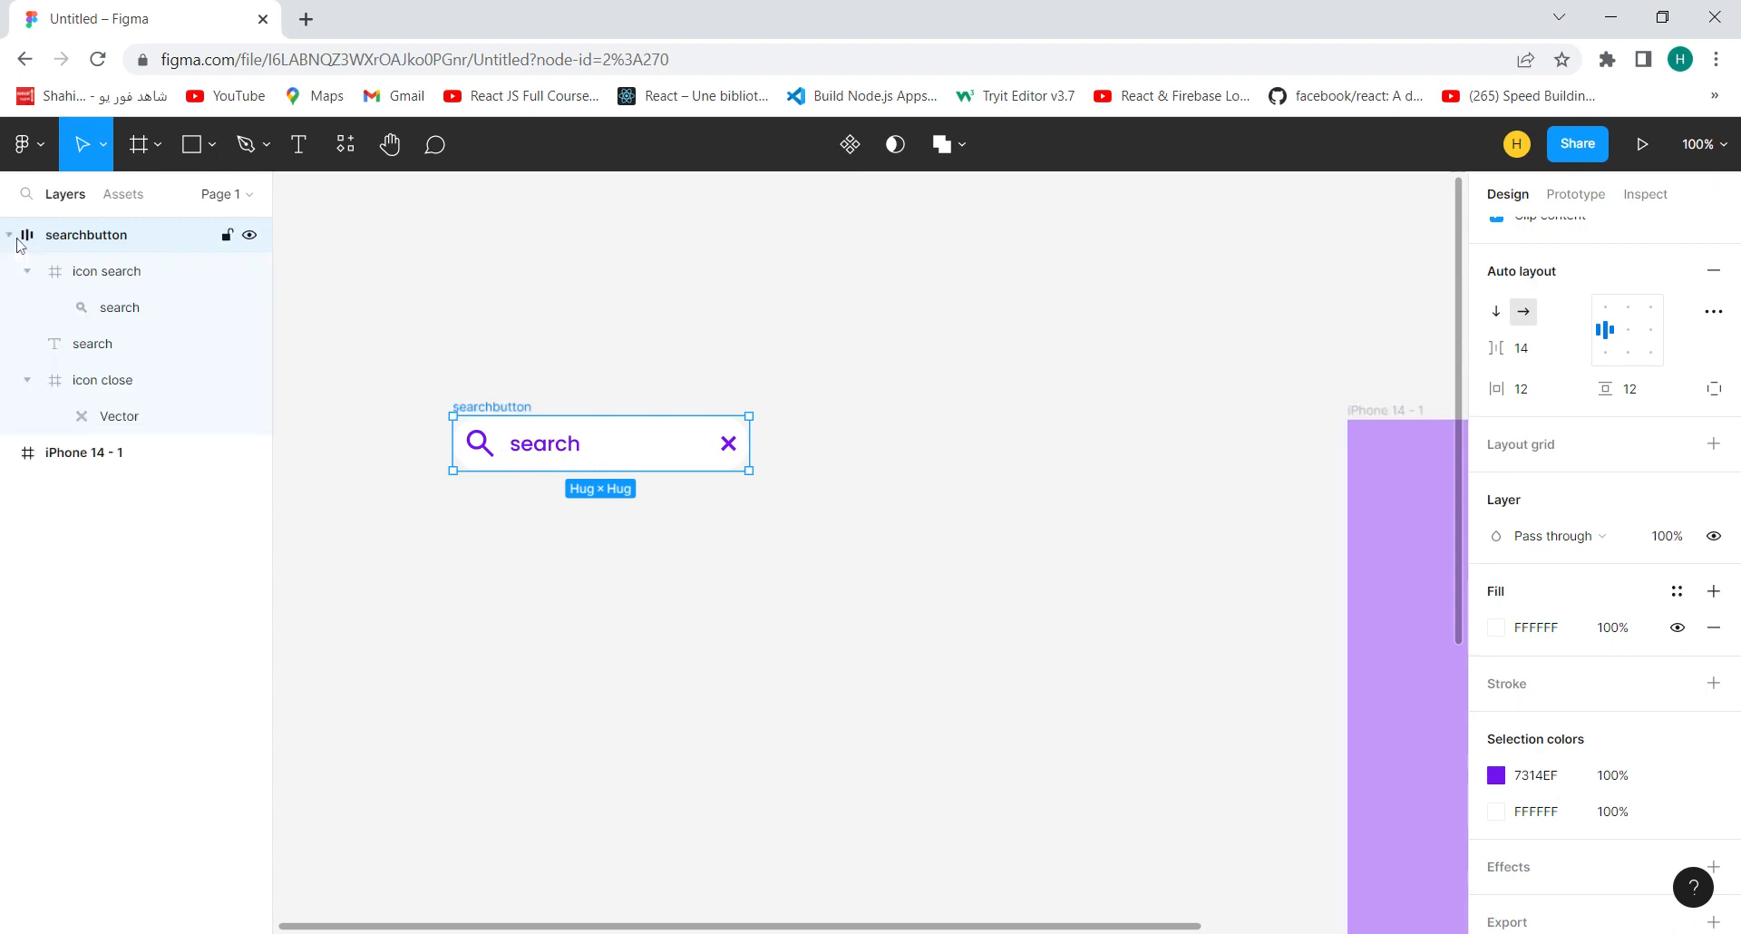
{"action": "left_click", "coordinate": [92, 344]}
{"action": "right_click", "coordinate": [94, 347]}
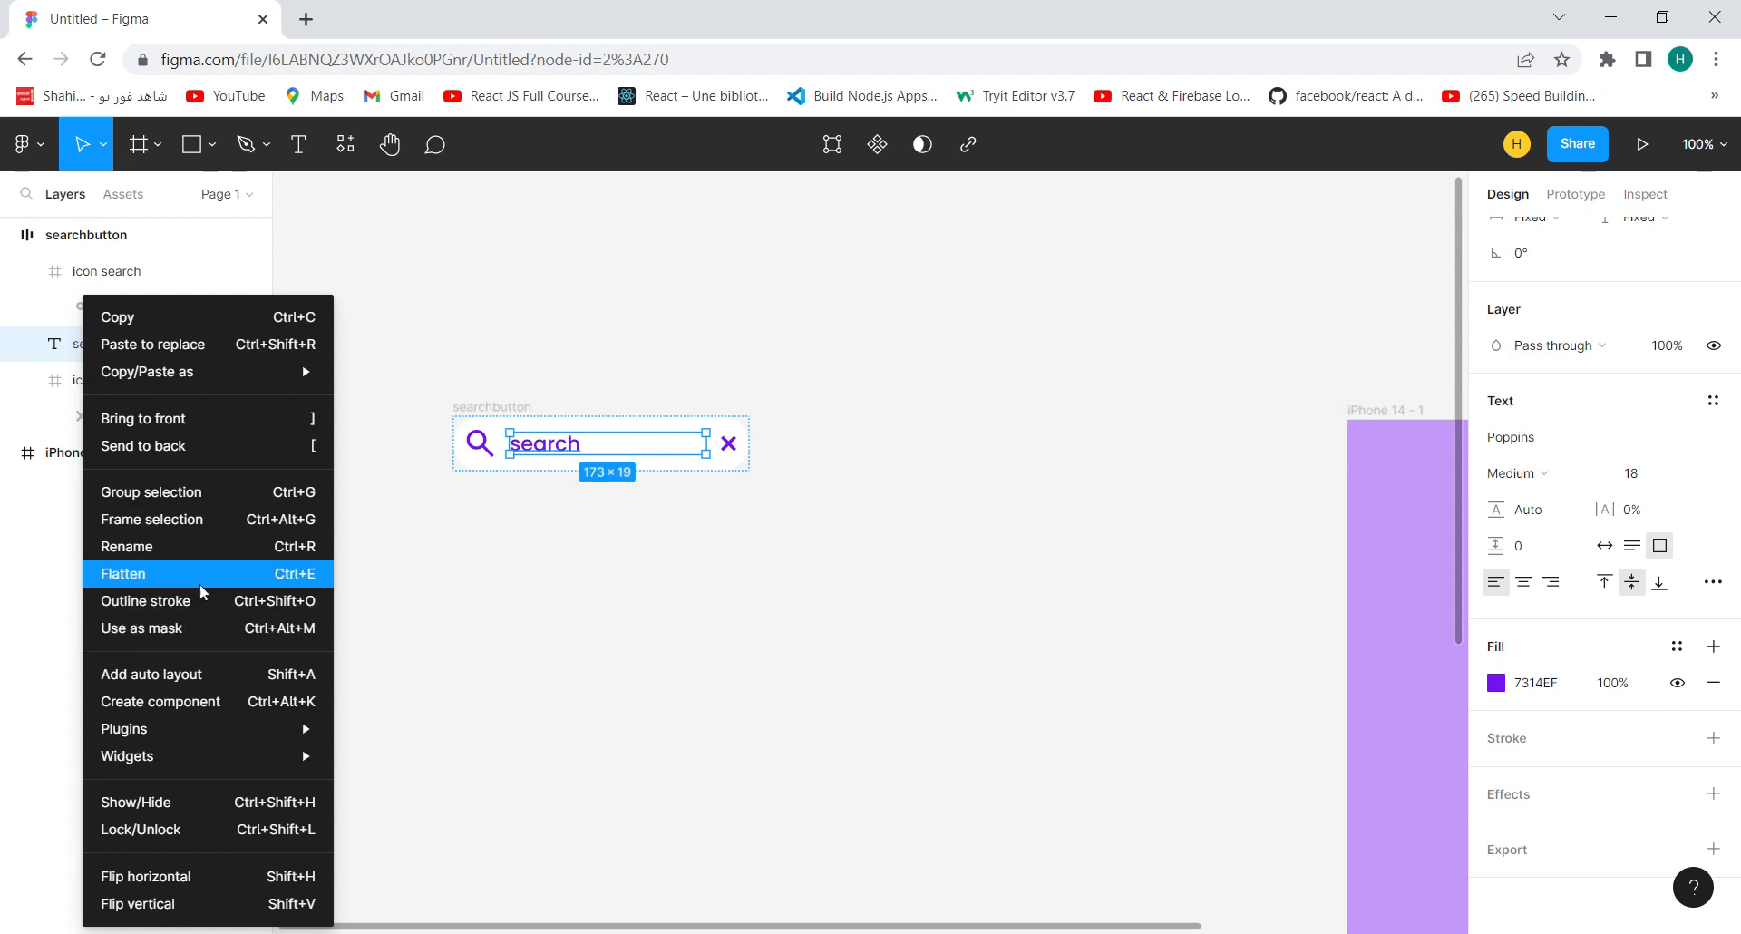
{"action": "left_click", "coordinate": [235, 524]}
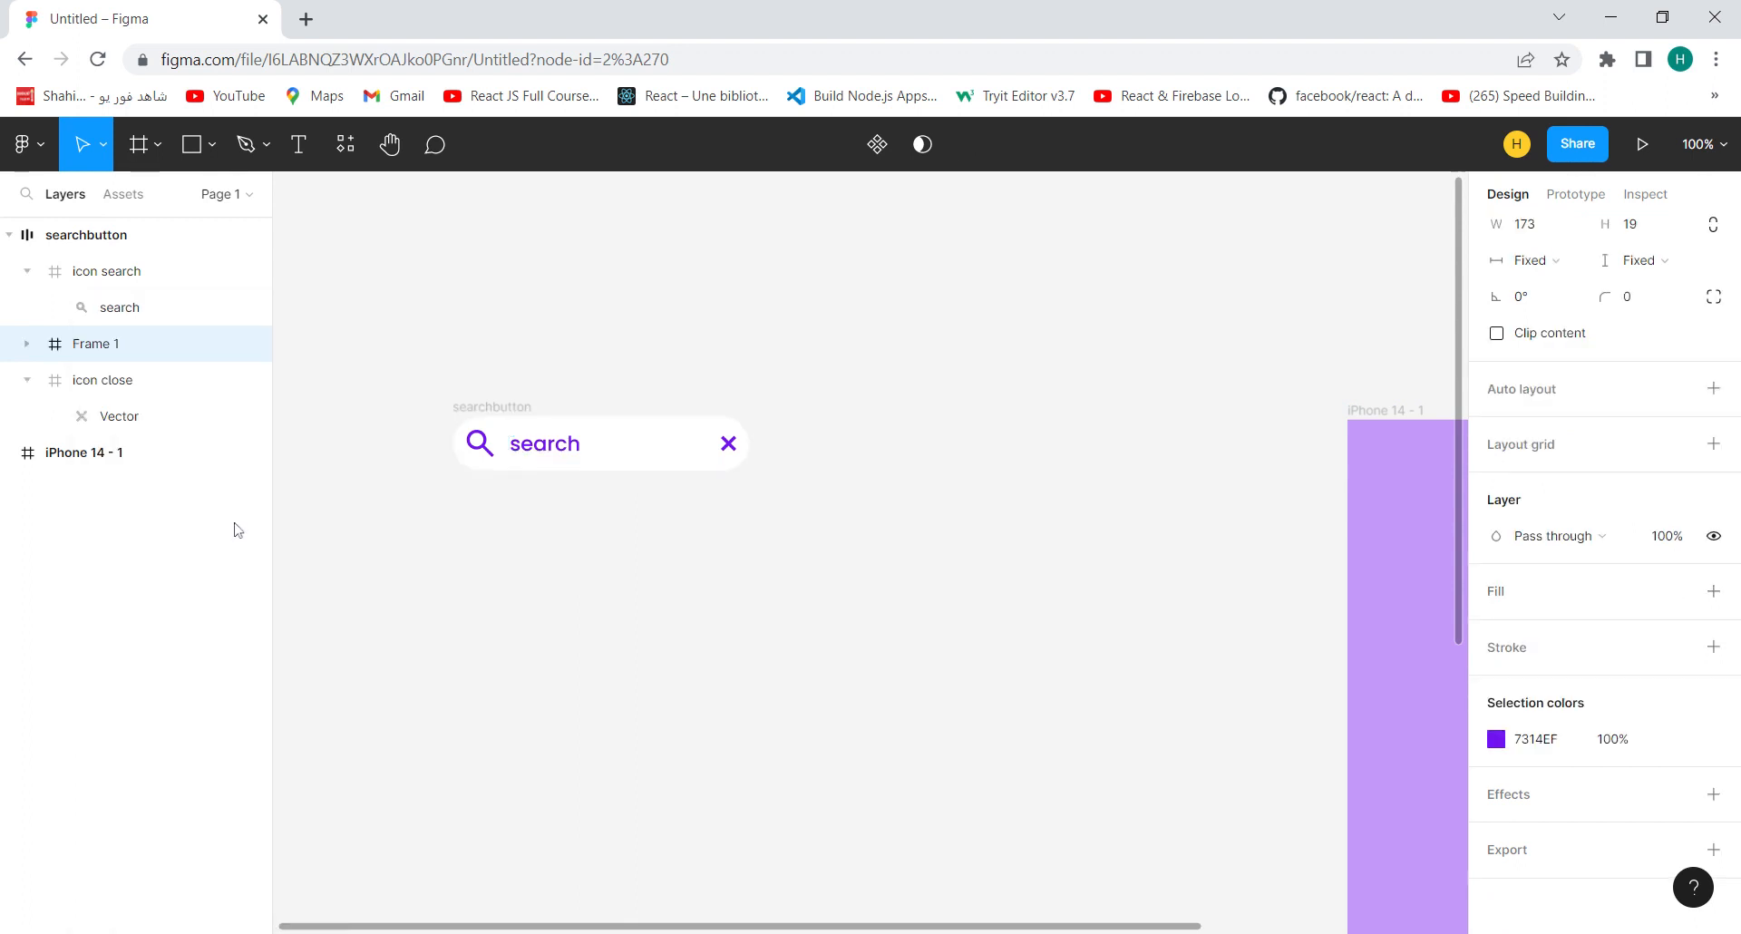
{"action": "double_click", "coordinate": [105, 344]}
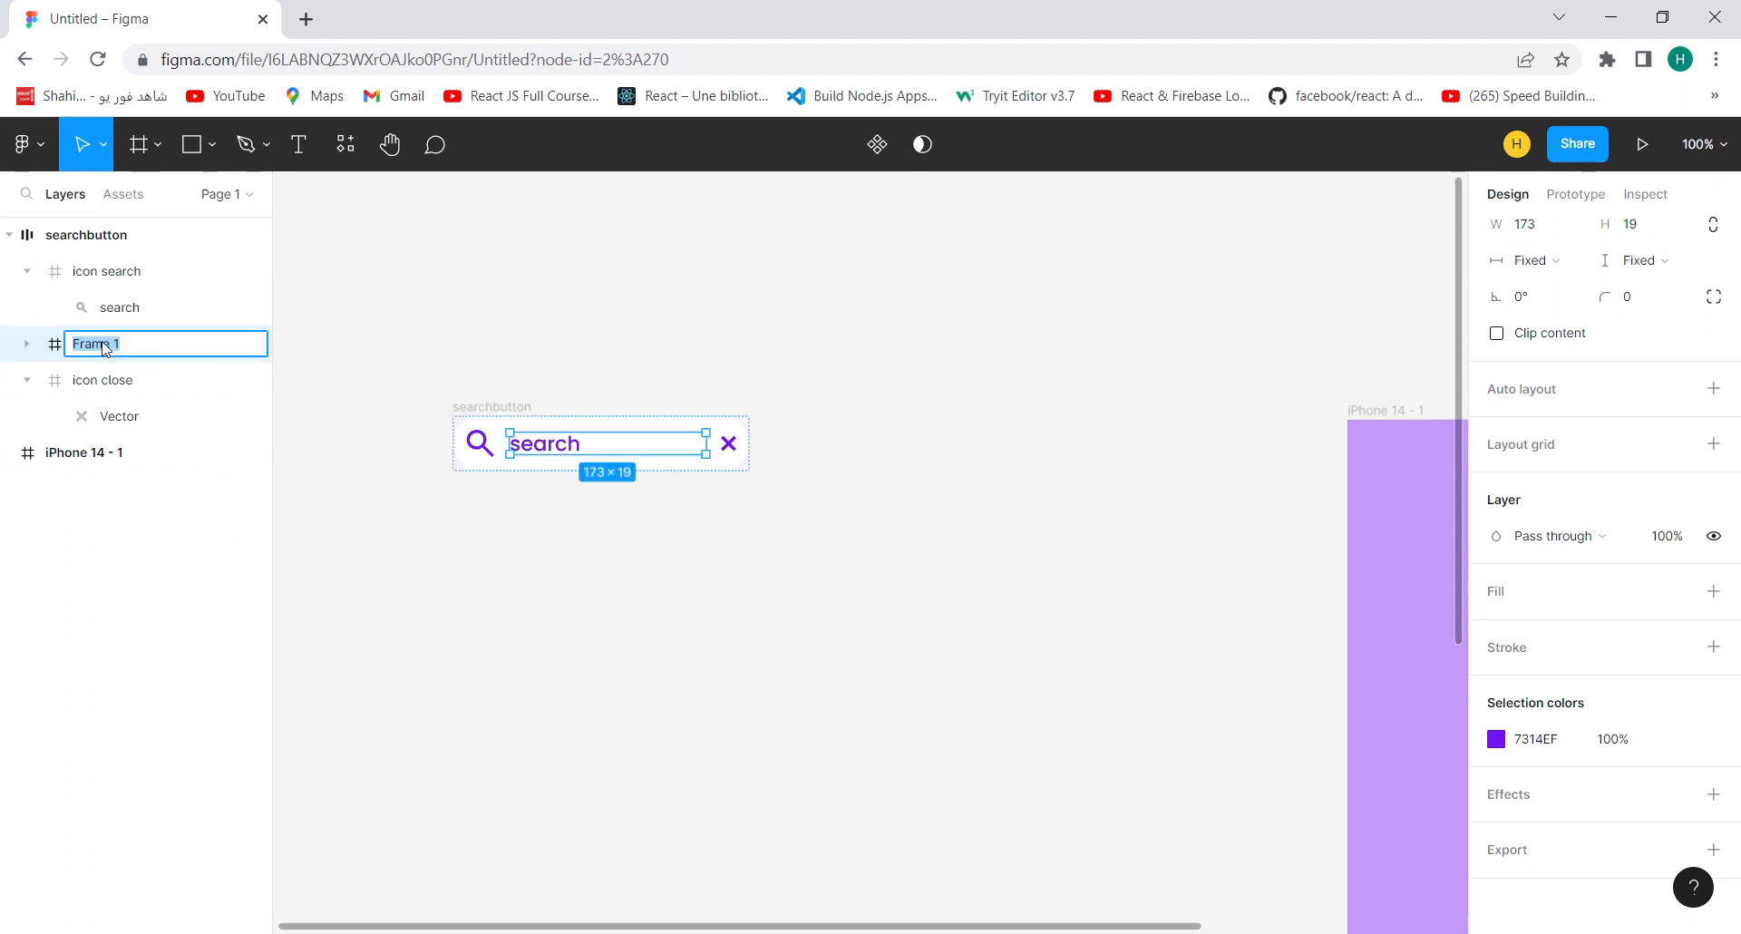
{"action": "type", "text": "search"}
{"action": "key", "text": "Return"}
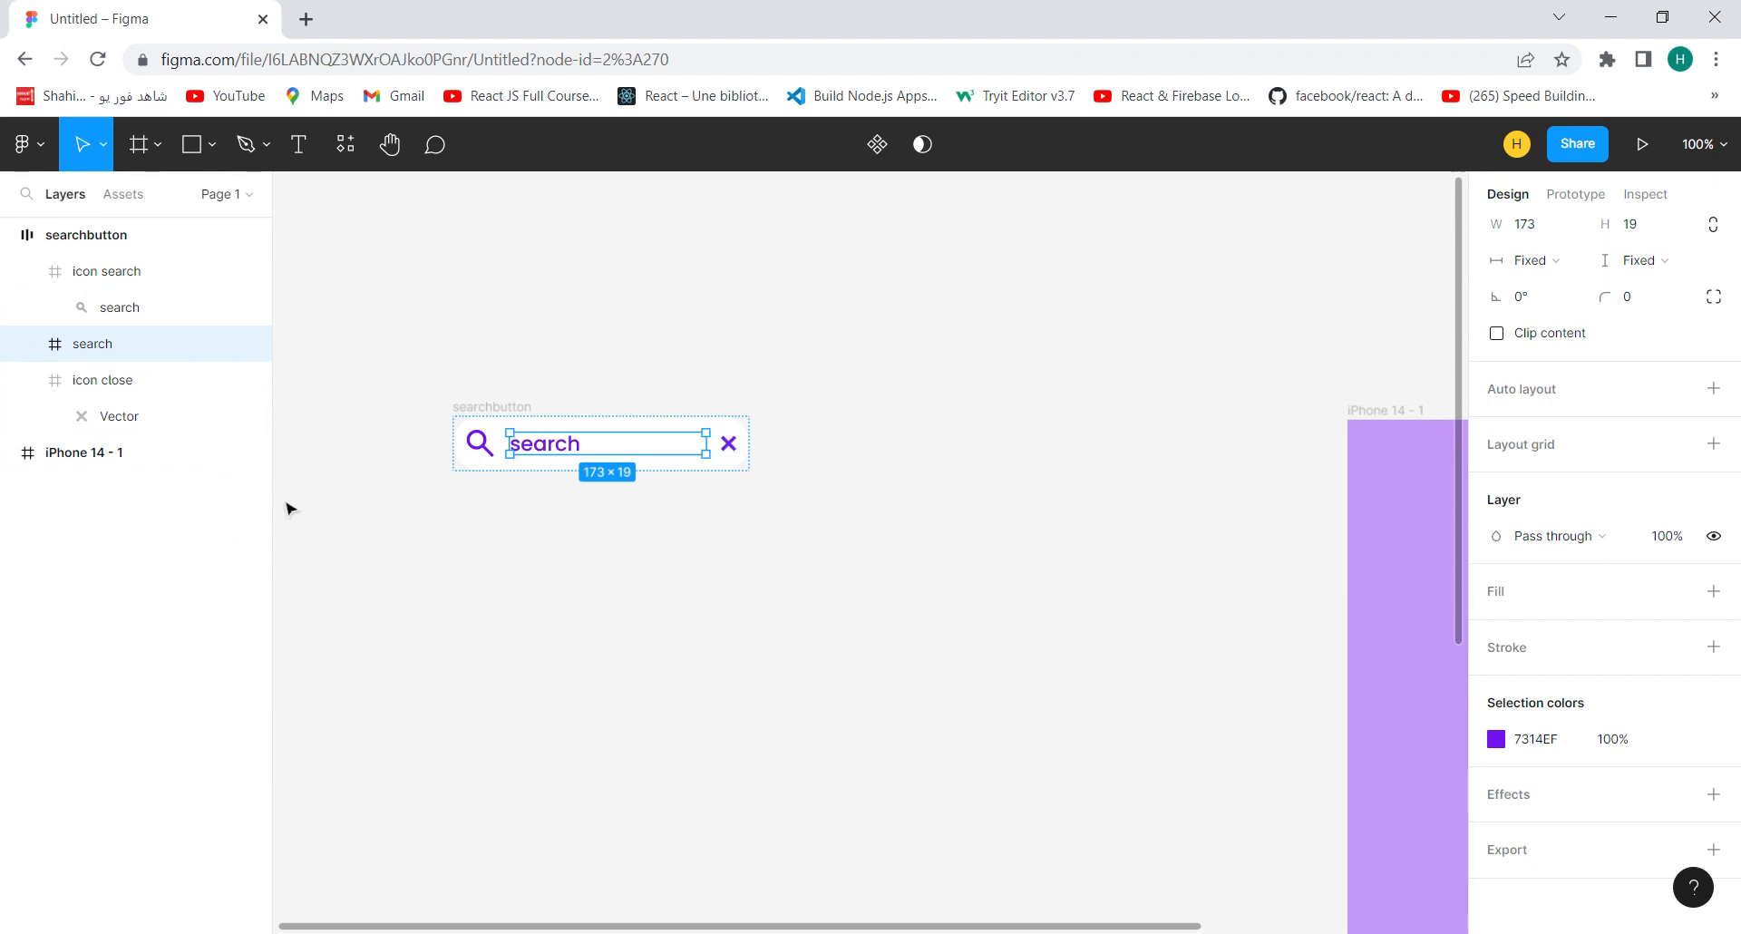
Convert the whole searchbutton frame into a component
{"action": "left_click", "coordinate": [505, 570]}
{"action": "left_click", "coordinate": [468, 409]}
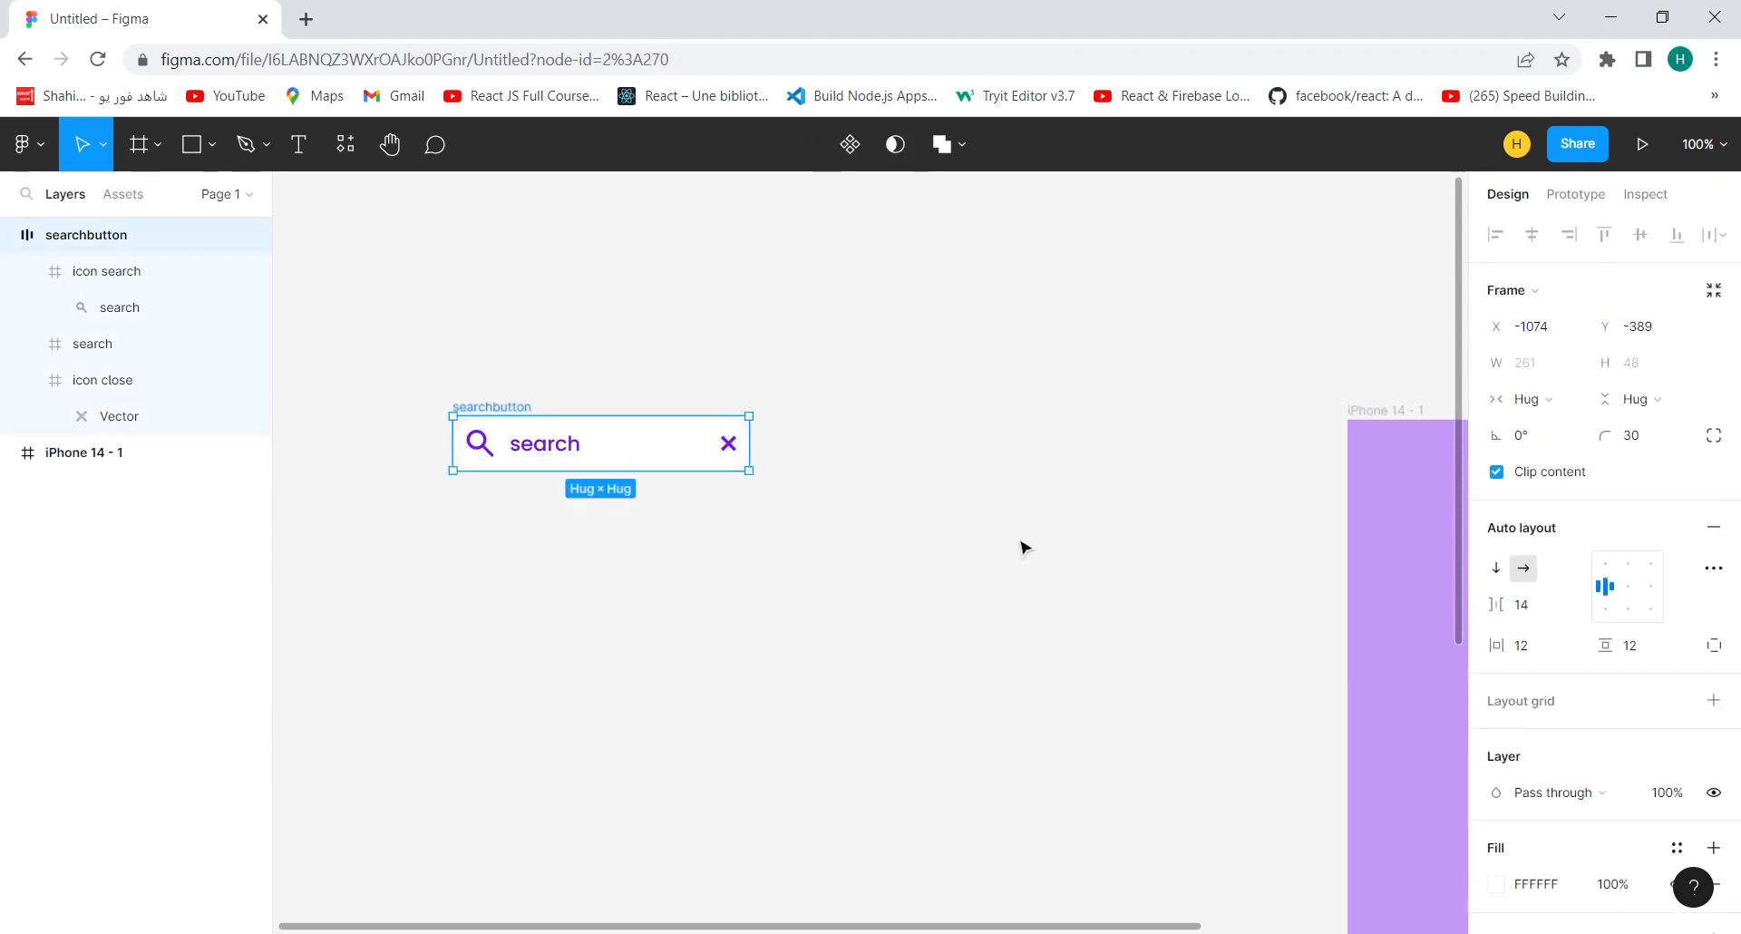
{"action": "key", "text": "ctrl+alt+k"}
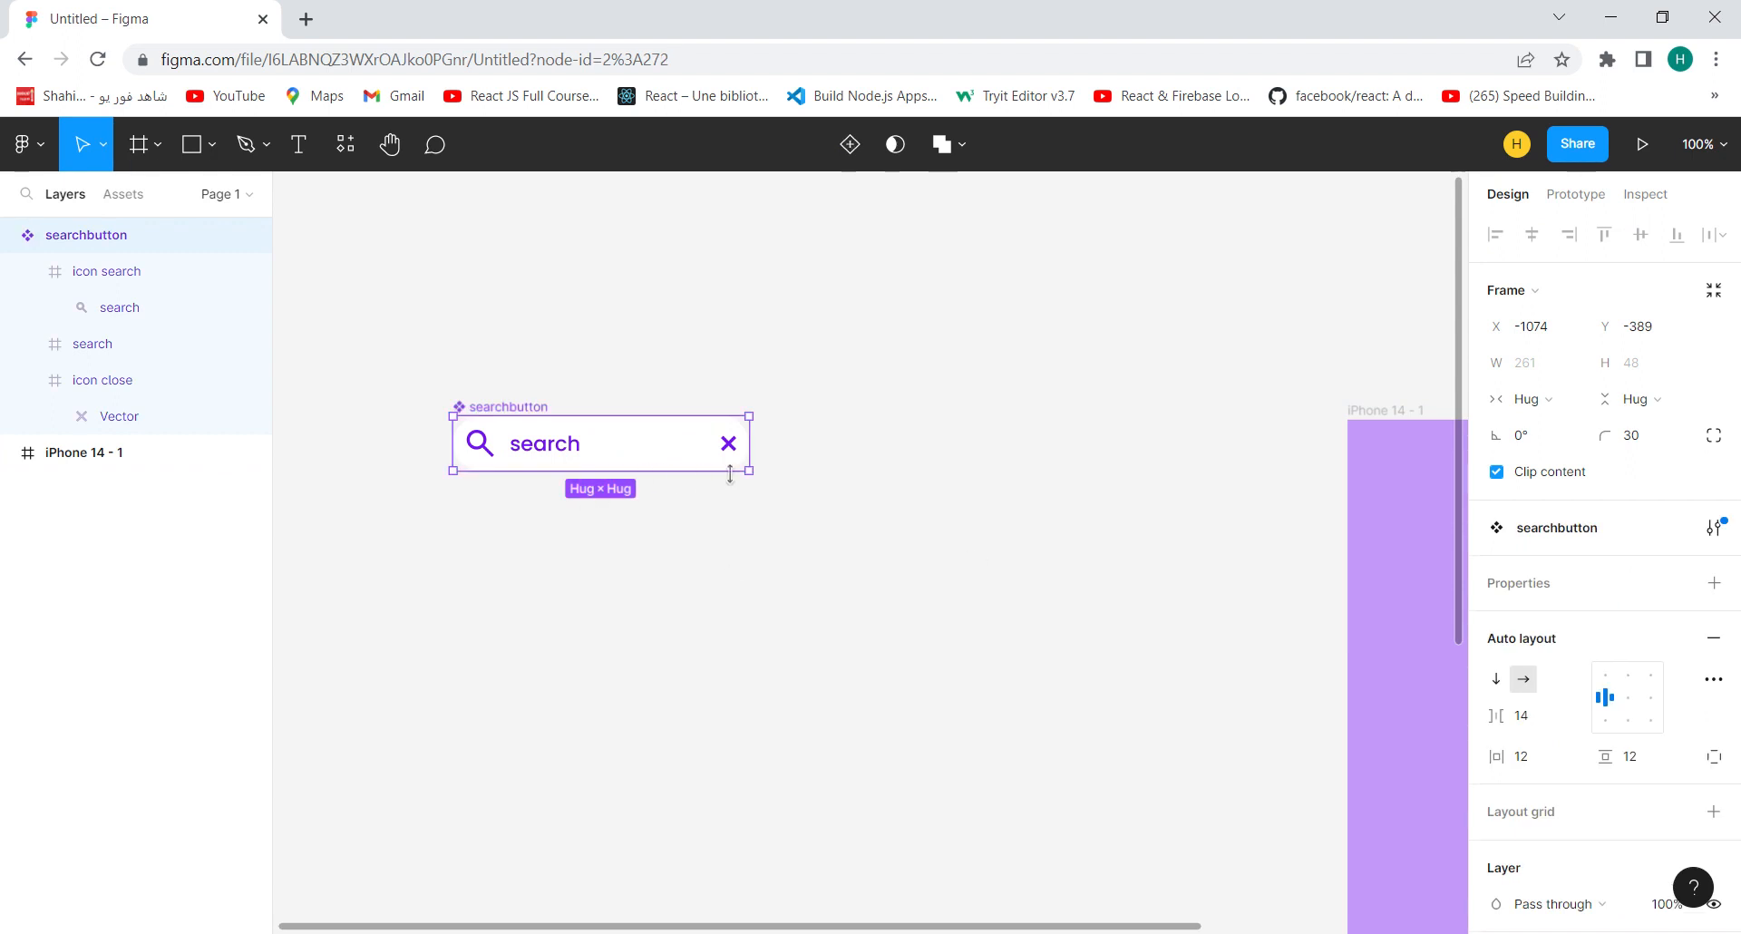
Add a variant property to the searchbutton component and create a second variant below the default one
{"action": "left_click", "coordinate": [1716, 586]}
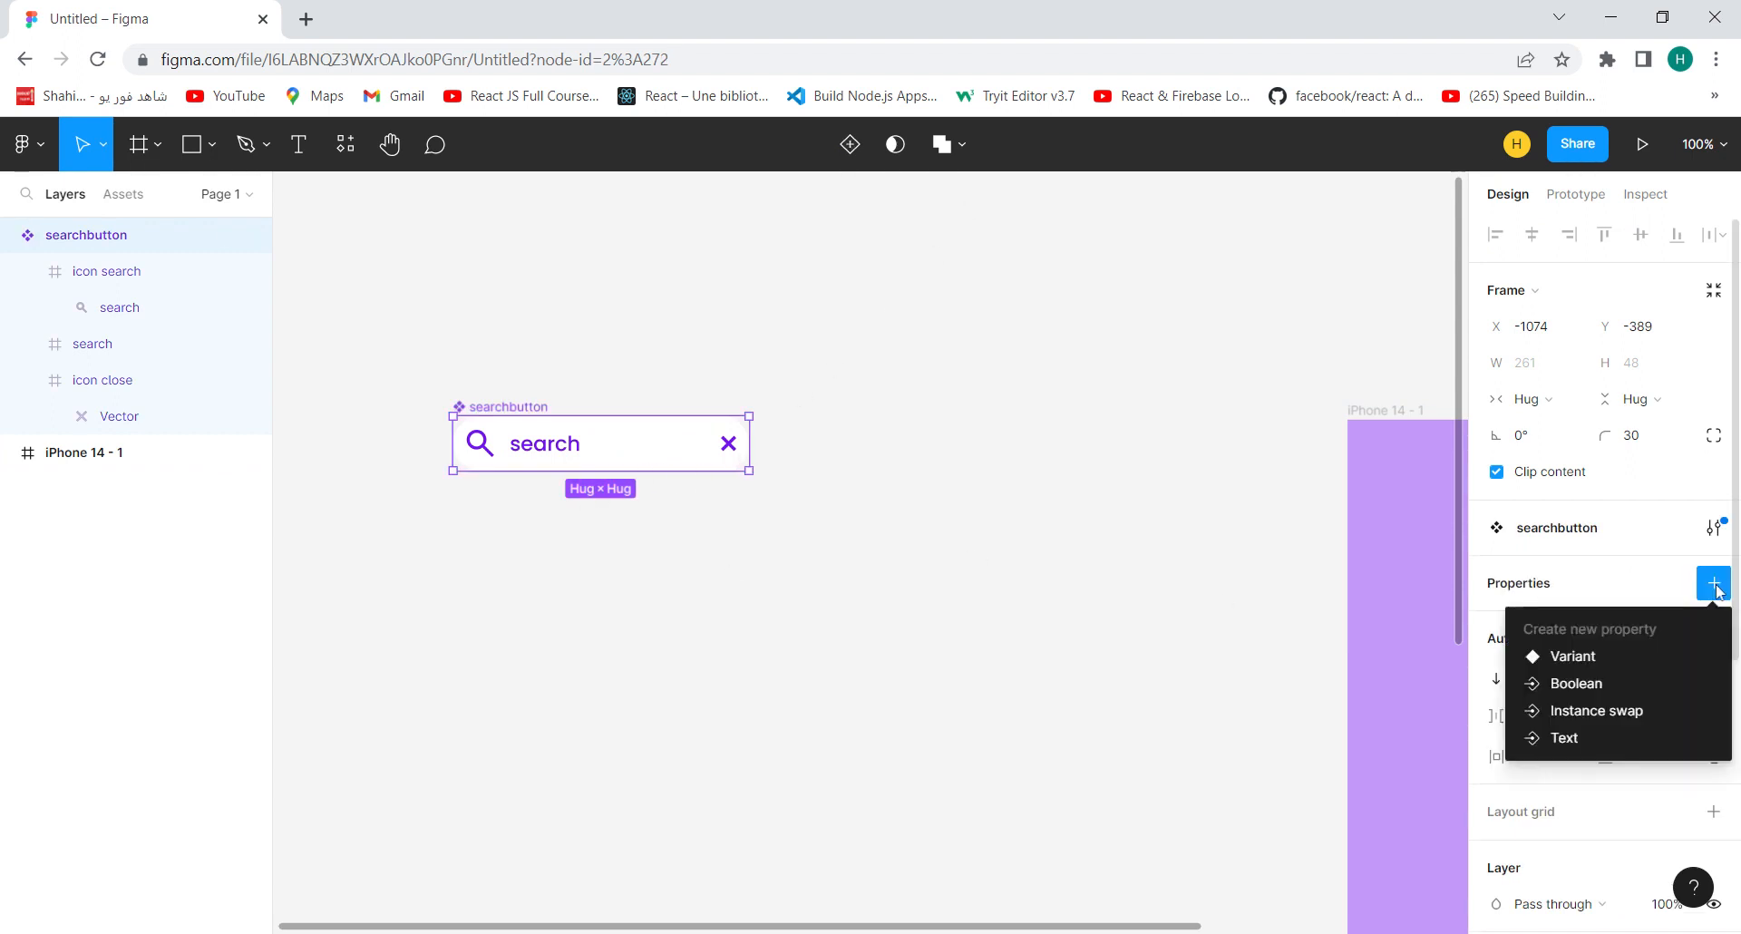
{"action": "left_click", "coordinate": [1567, 658]}
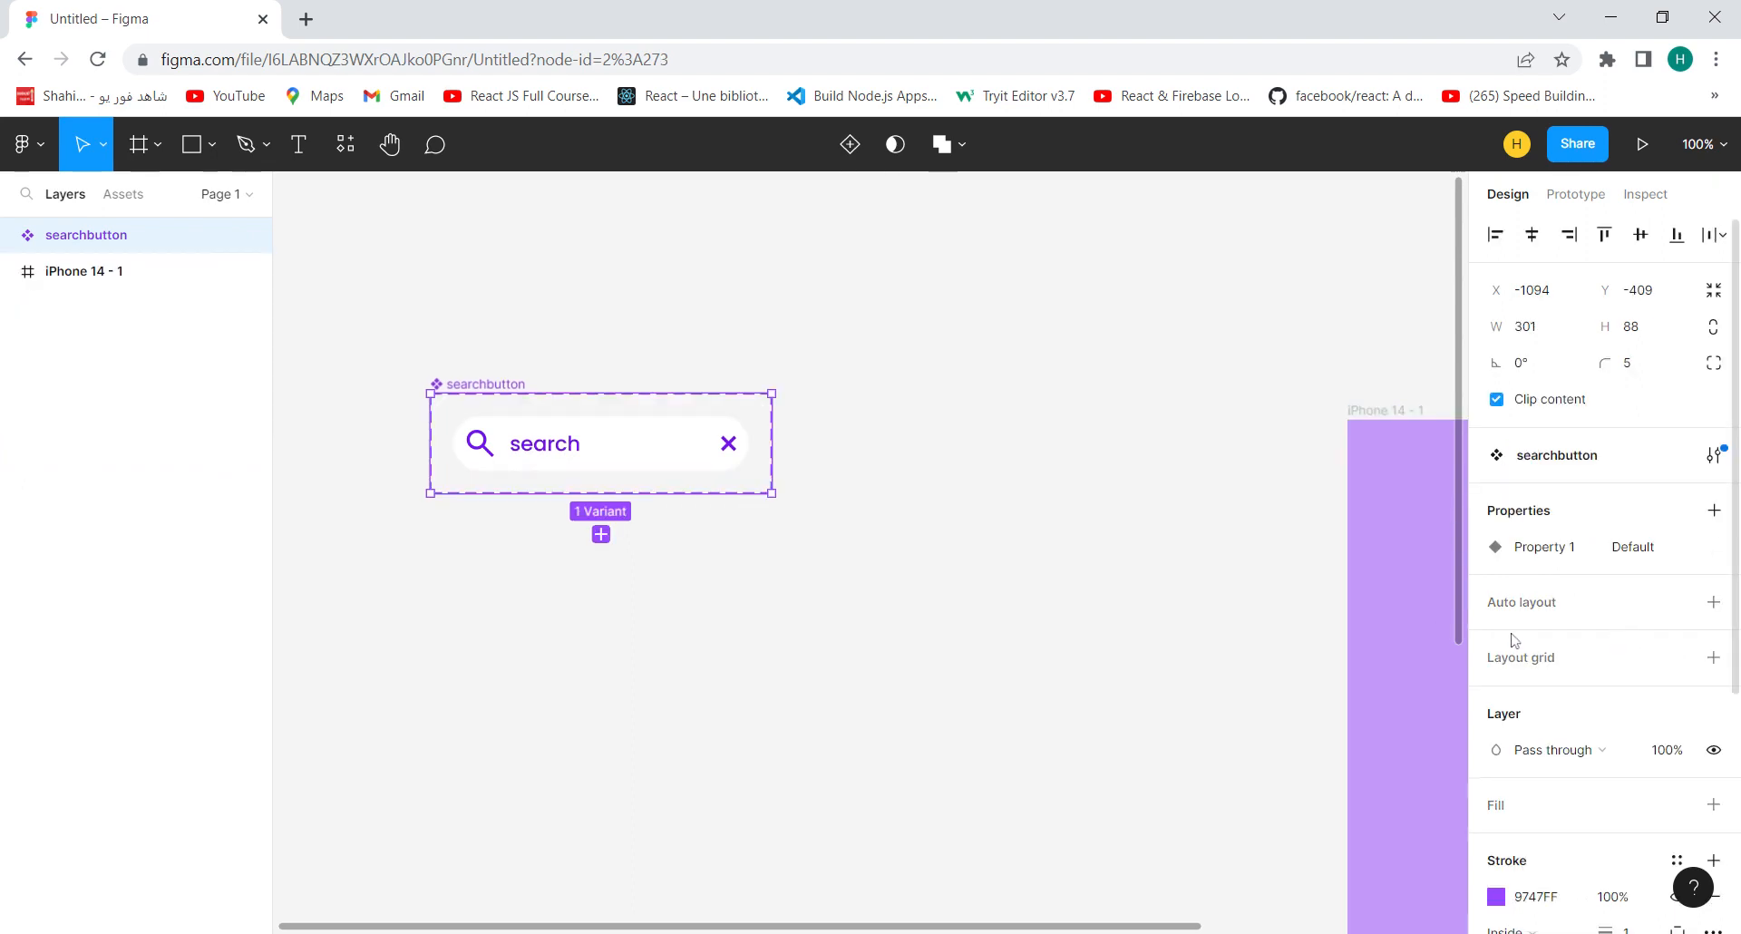
{"action": "left_click", "coordinate": [601, 534]}
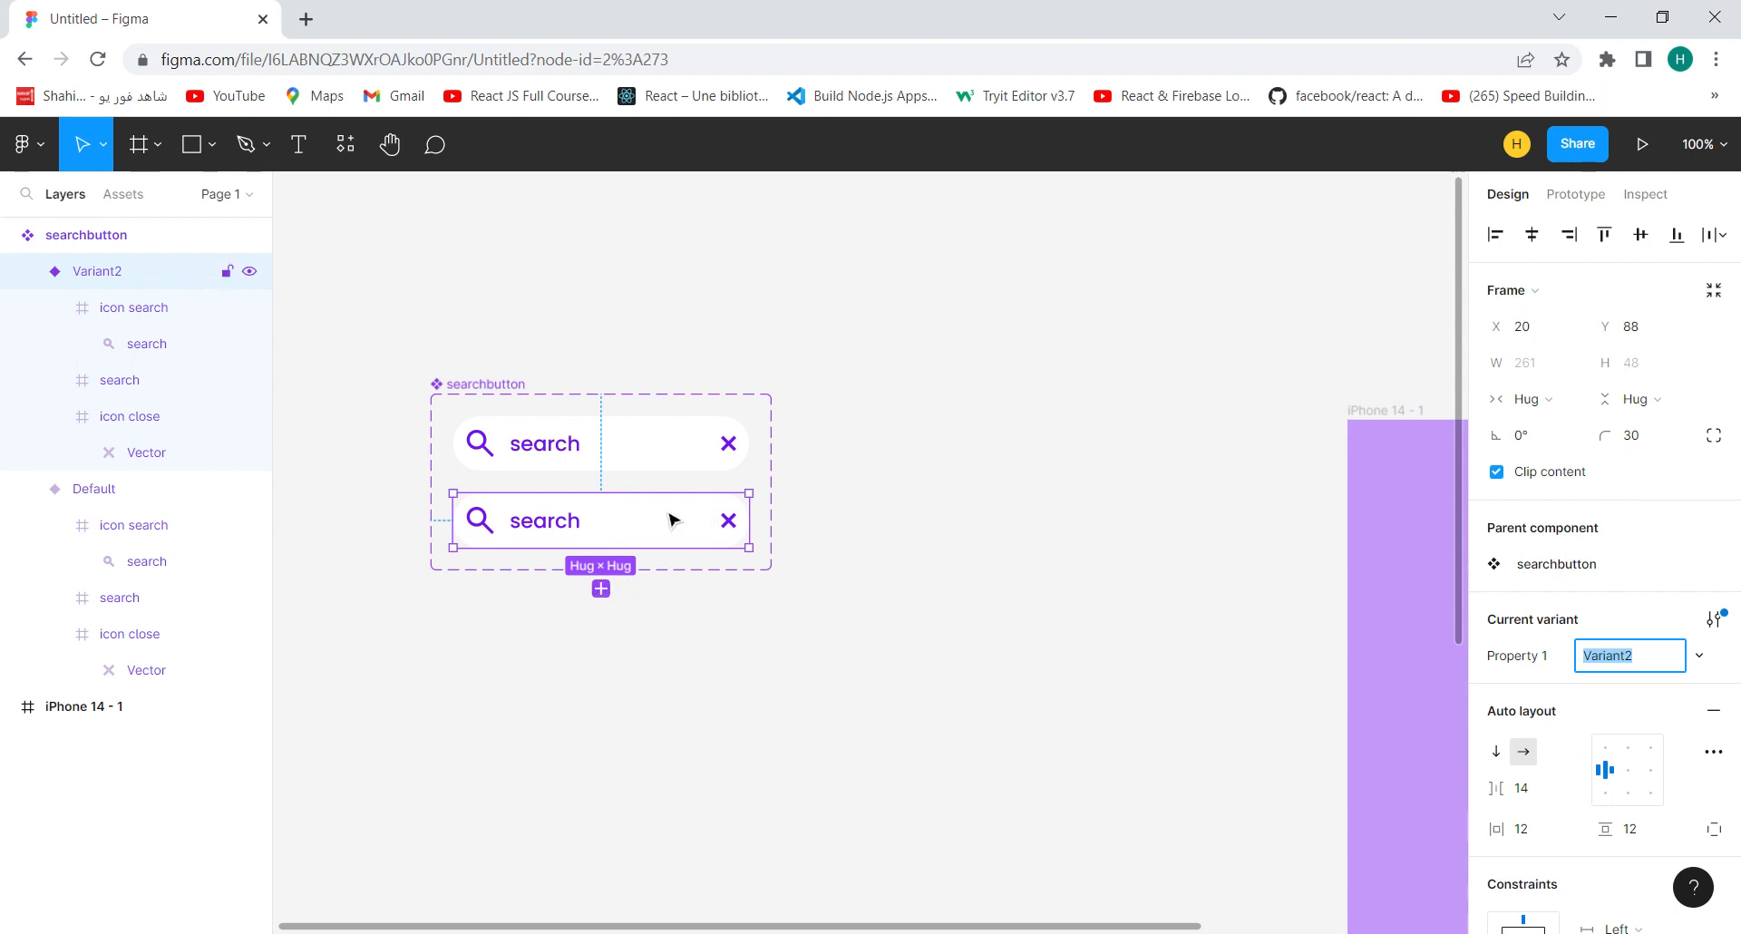
Narrow the Default variant to a width of 50 so that only its magnifier icon shows
{"action": "left_click", "coordinate": [669, 463]}
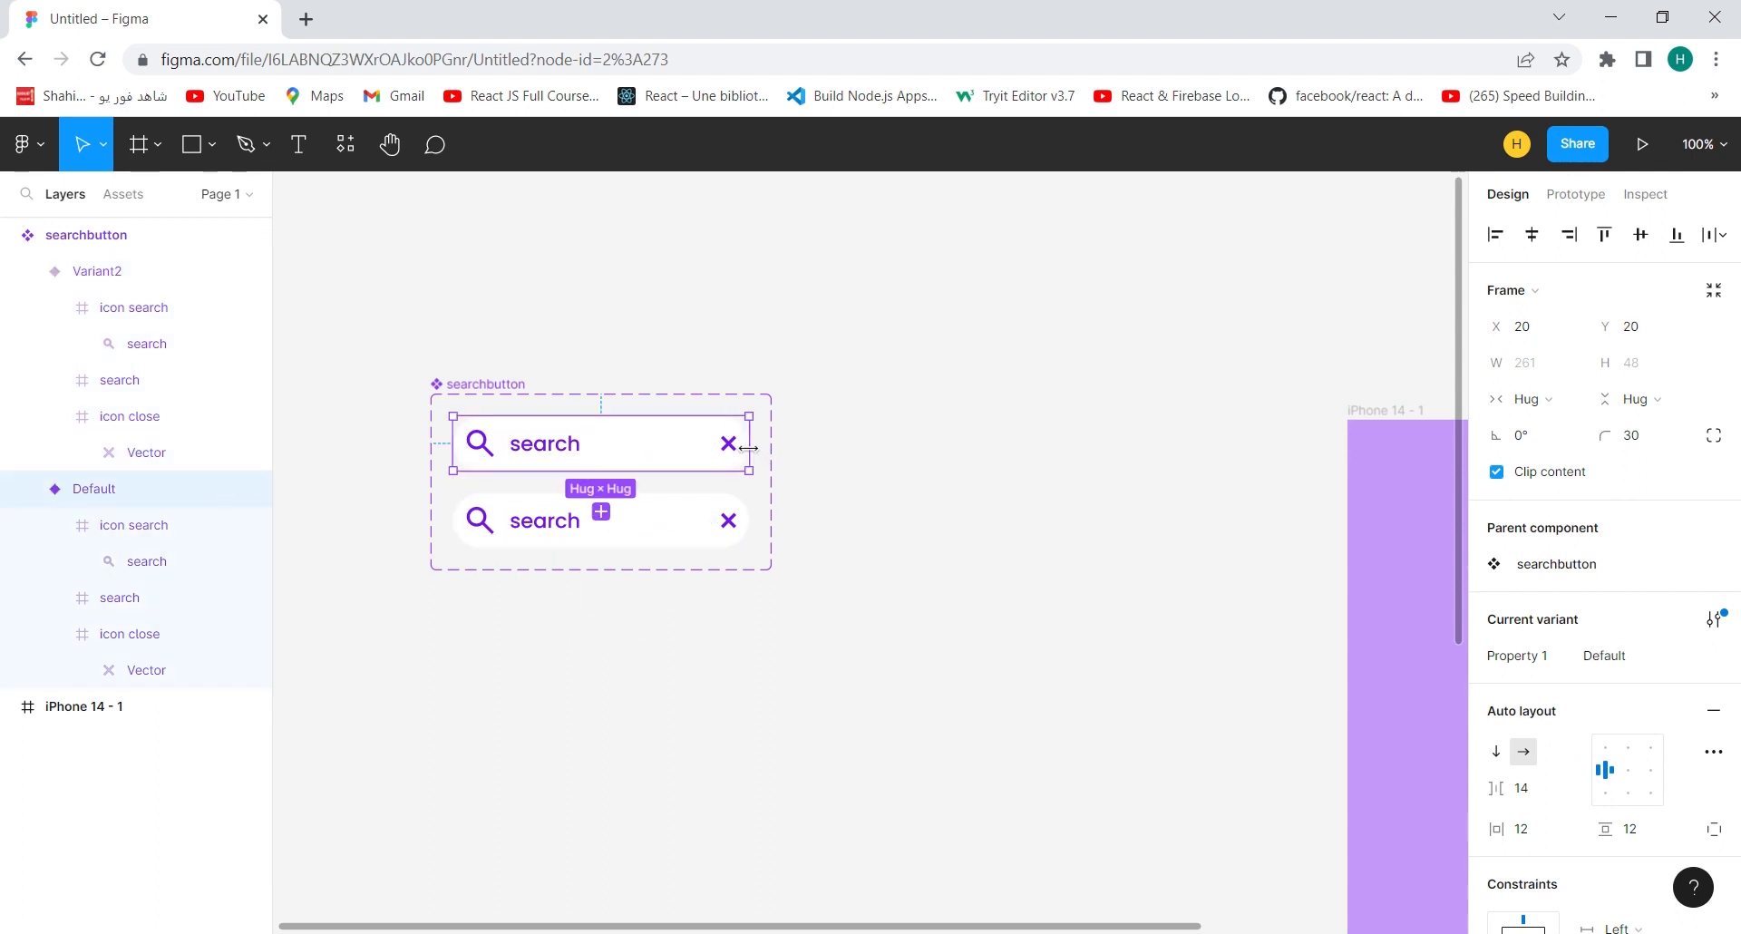
{"action": "left_click_drag", "start_coordinate": [749, 444], "coordinate": [689, 447]}
{"action": "key", "text": "ctrl+z"}
{"action": "left_click_drag", "start_coordinate": [756, 442], "coordinate": [507, 426]}
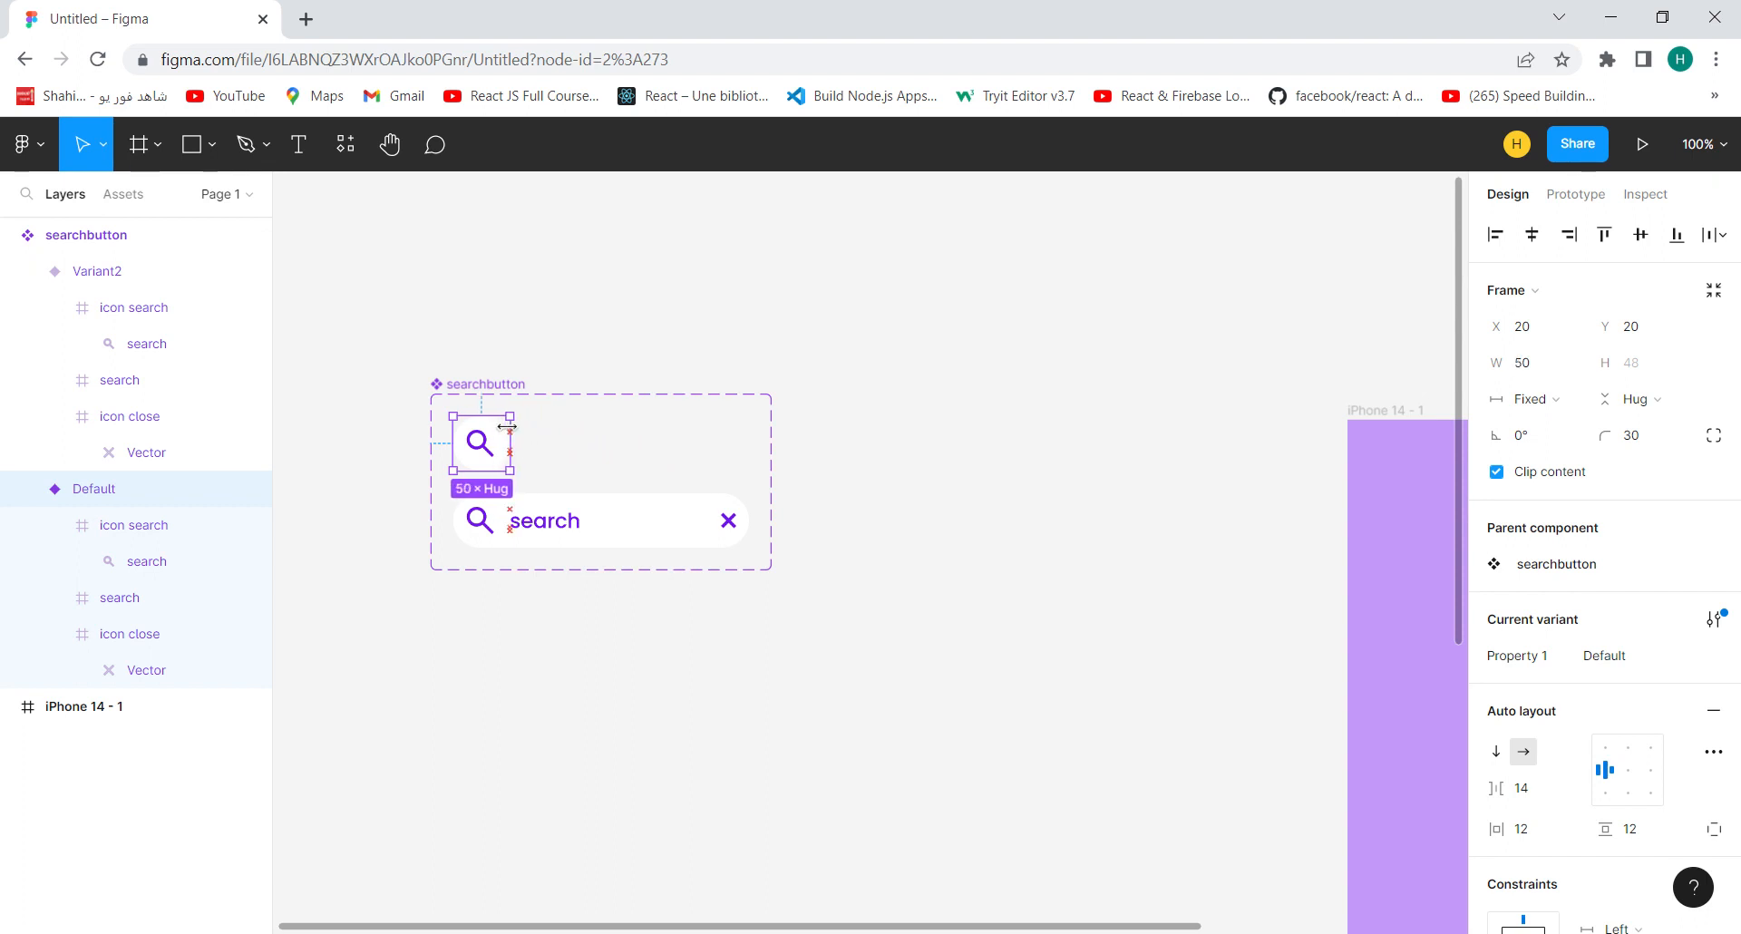
{"action": "left_click", "coordinate": [635, 717]}
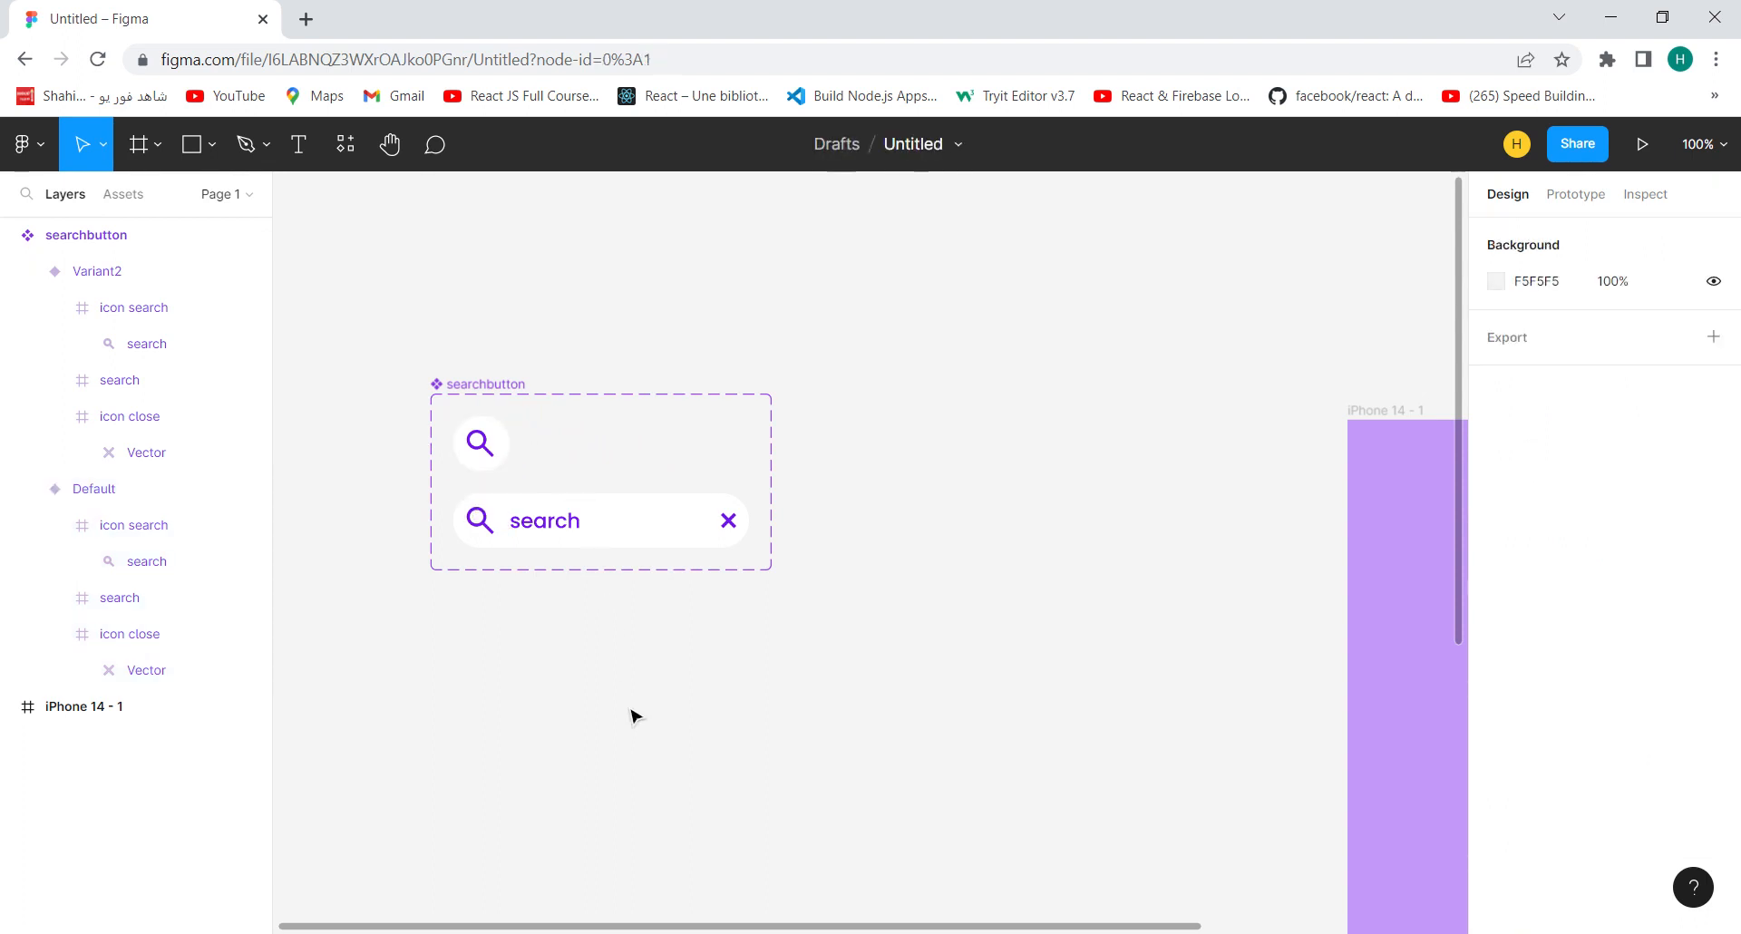
Add a third variant based on the narrowed Default one and place it beside it at X 106, Y 20
{"action": "left_click", "coordinate": [494, 462]}
{"action": "left_click", "coordinate": [485, 515]}
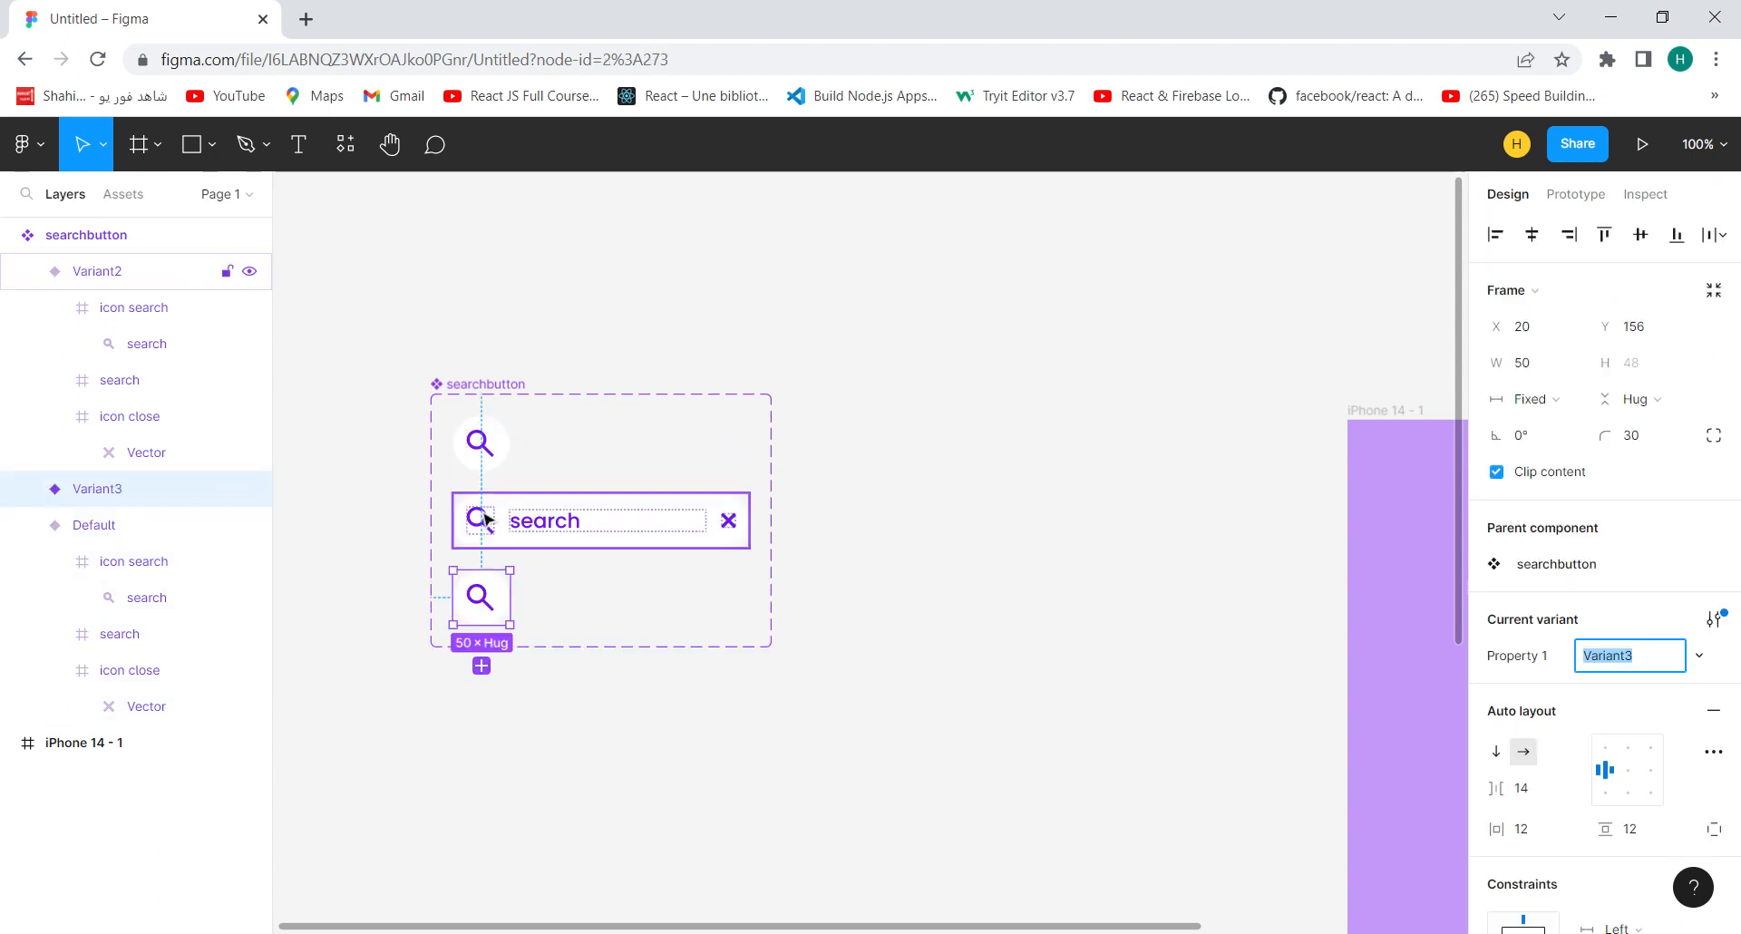
{"action": "left_click", "coordinate": [553, 693]}
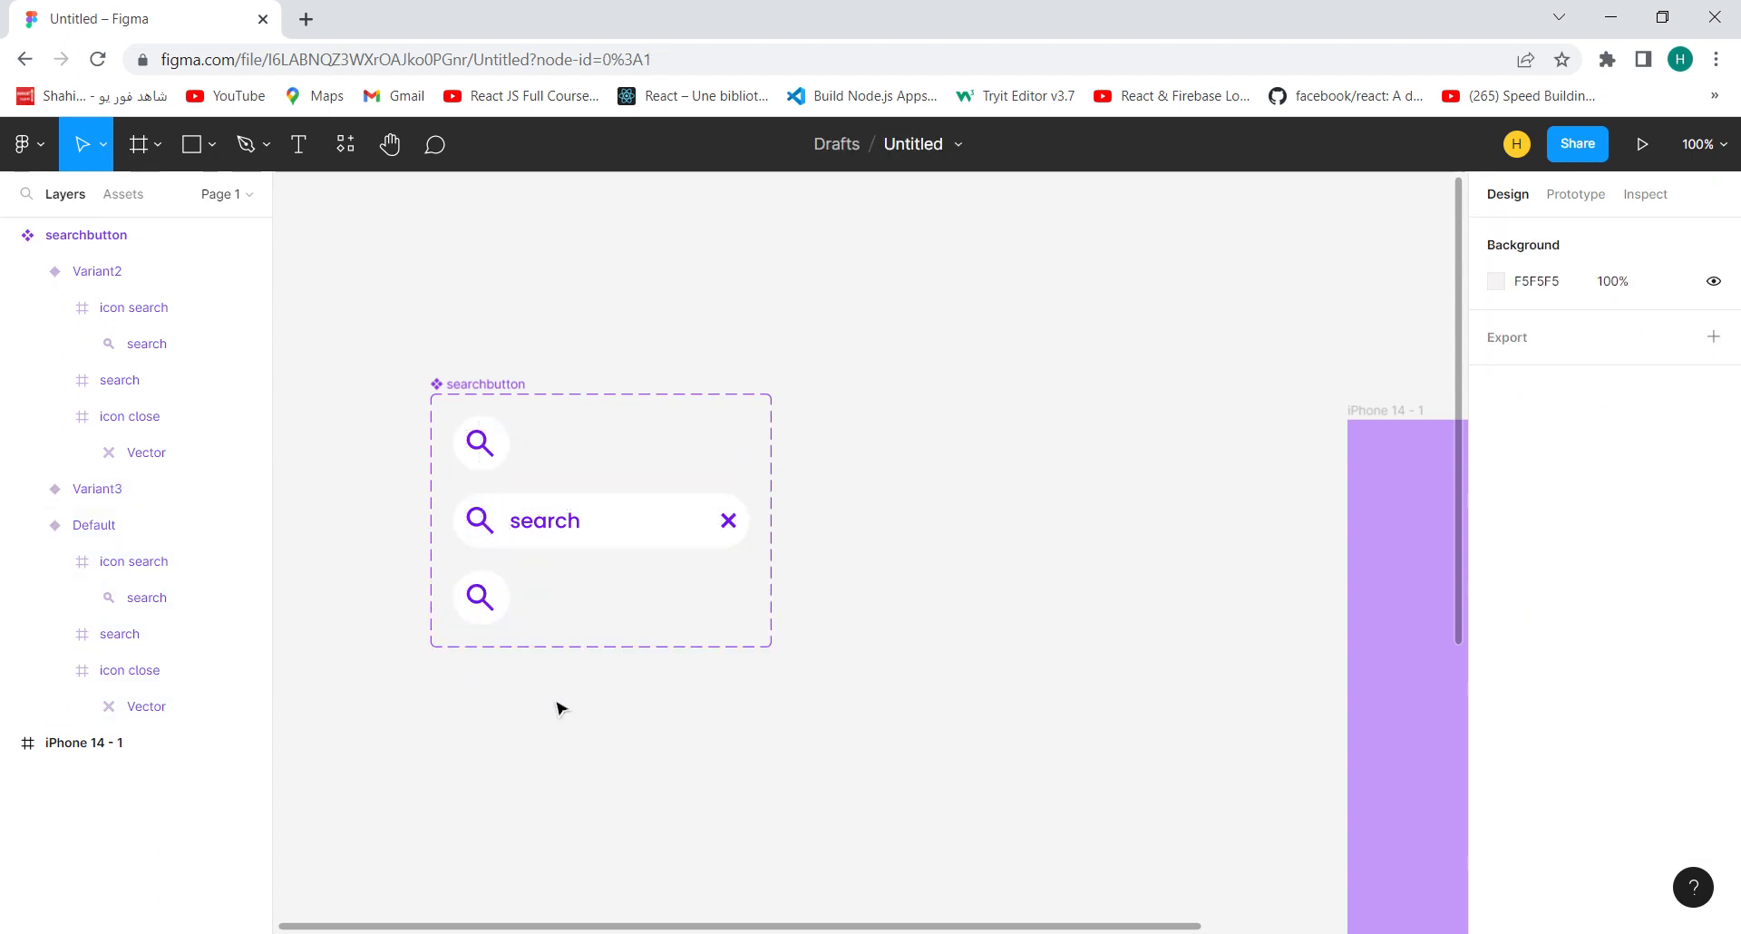
{"action": "left_click", "coordinate": [482, 595]}
{"action": "left_click_drag", "start_coordinate": [481, 596], "coordinate": [573, 449]}
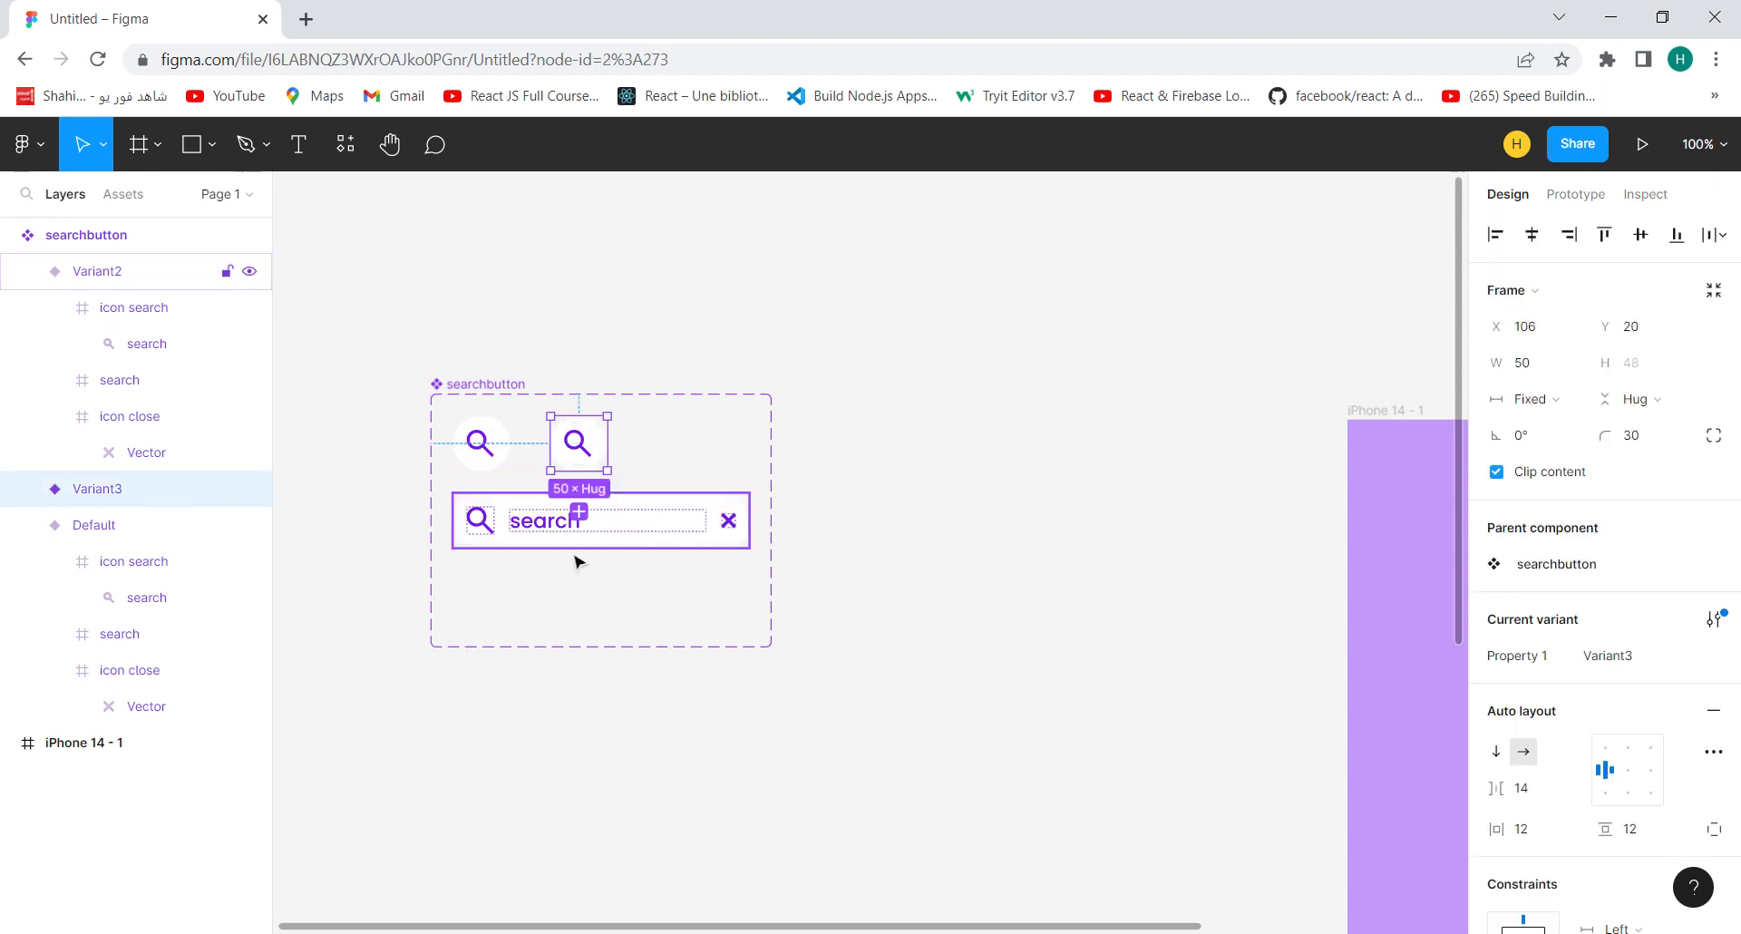
{"action": "left_click", "coordinate": [587, 751]}
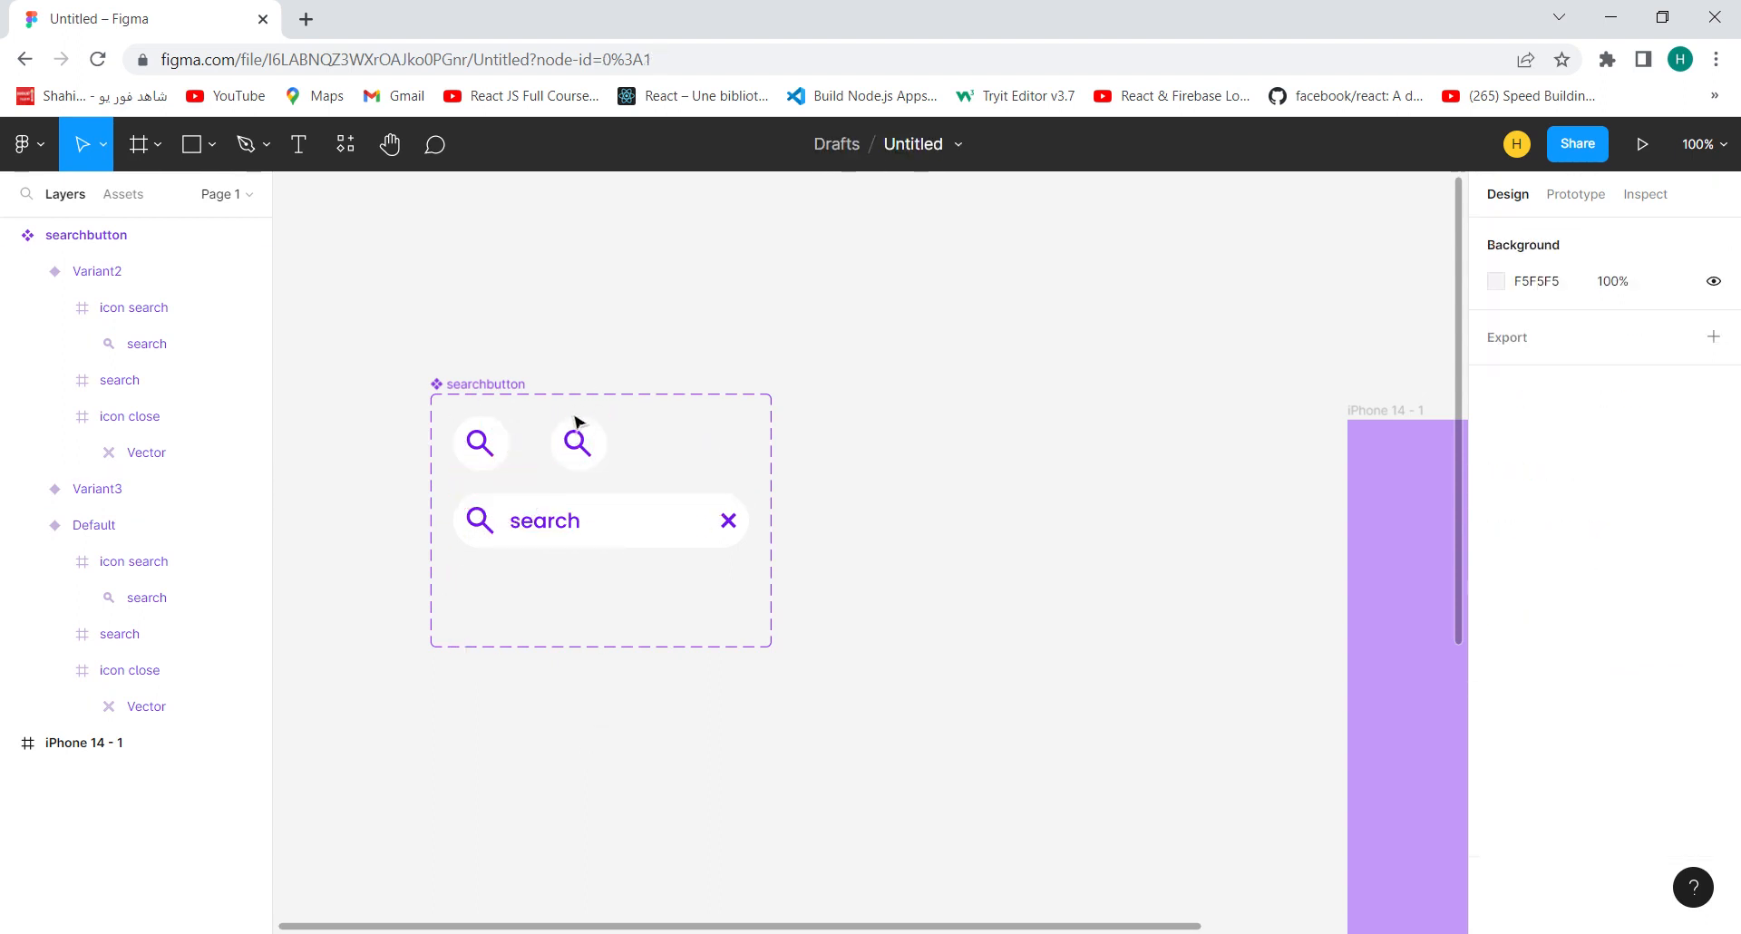
Try reducing the third variant's item spacing to 12 and narrowing its frame slightly
{"action": "left_click", "coordinate": [579, 446]}
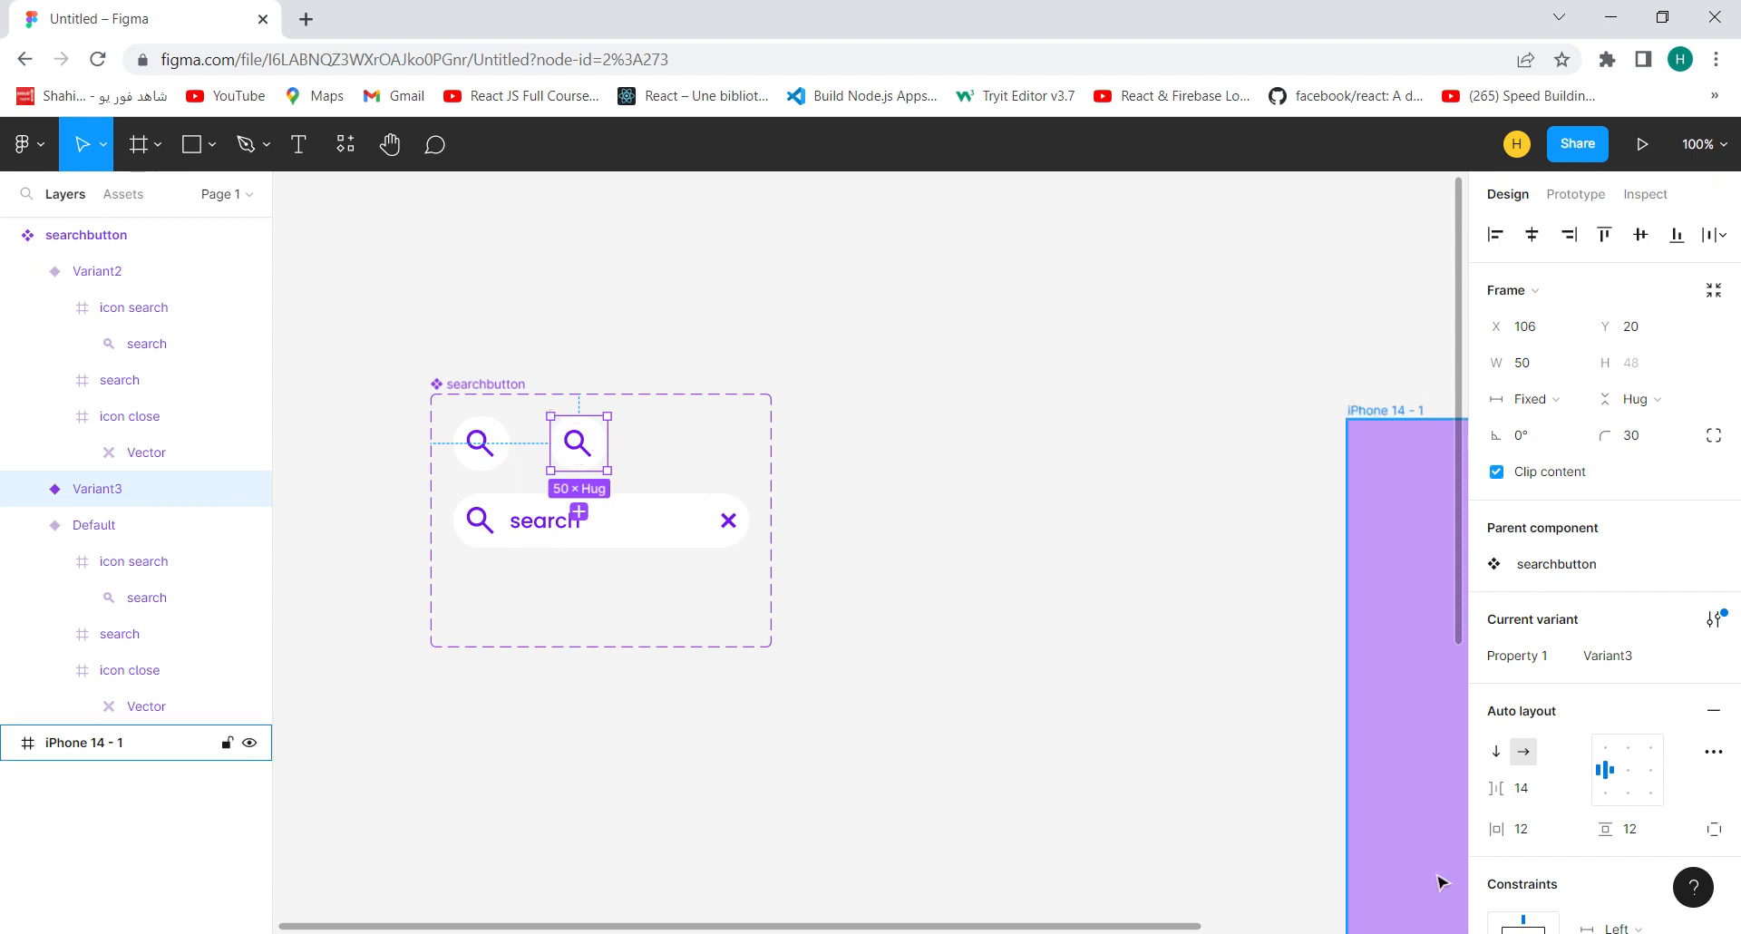
{"action": "left_click", "coordinate": [1530, 796]}
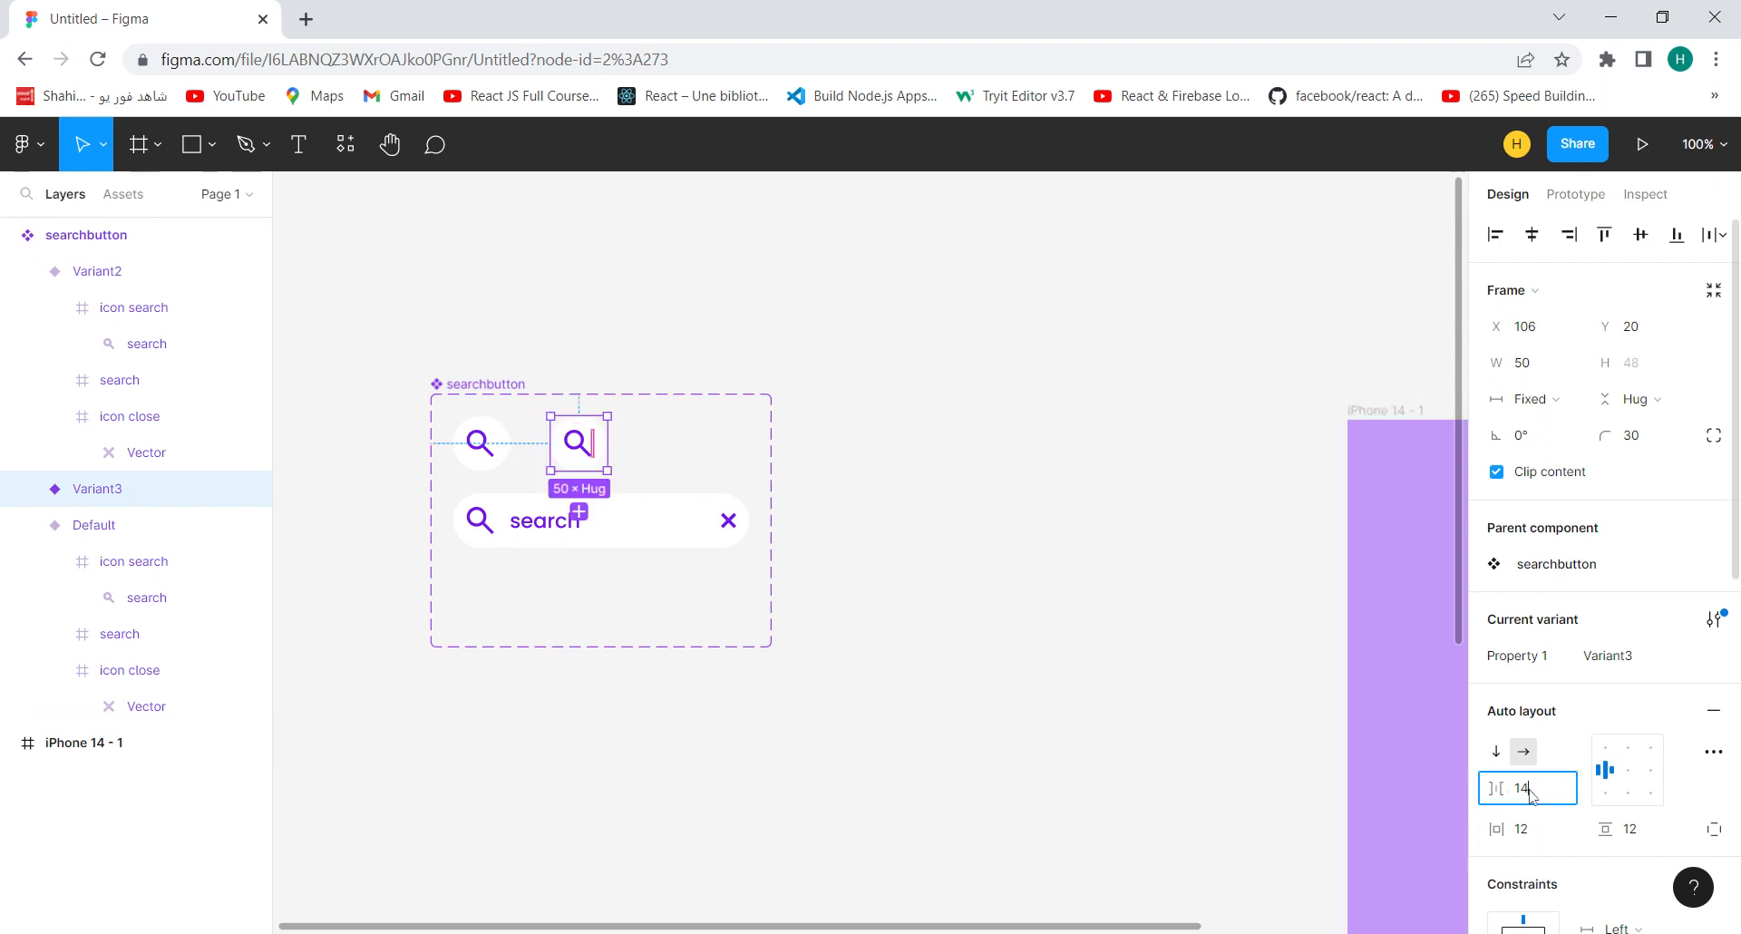
{"action": "key", "text": "Return"}
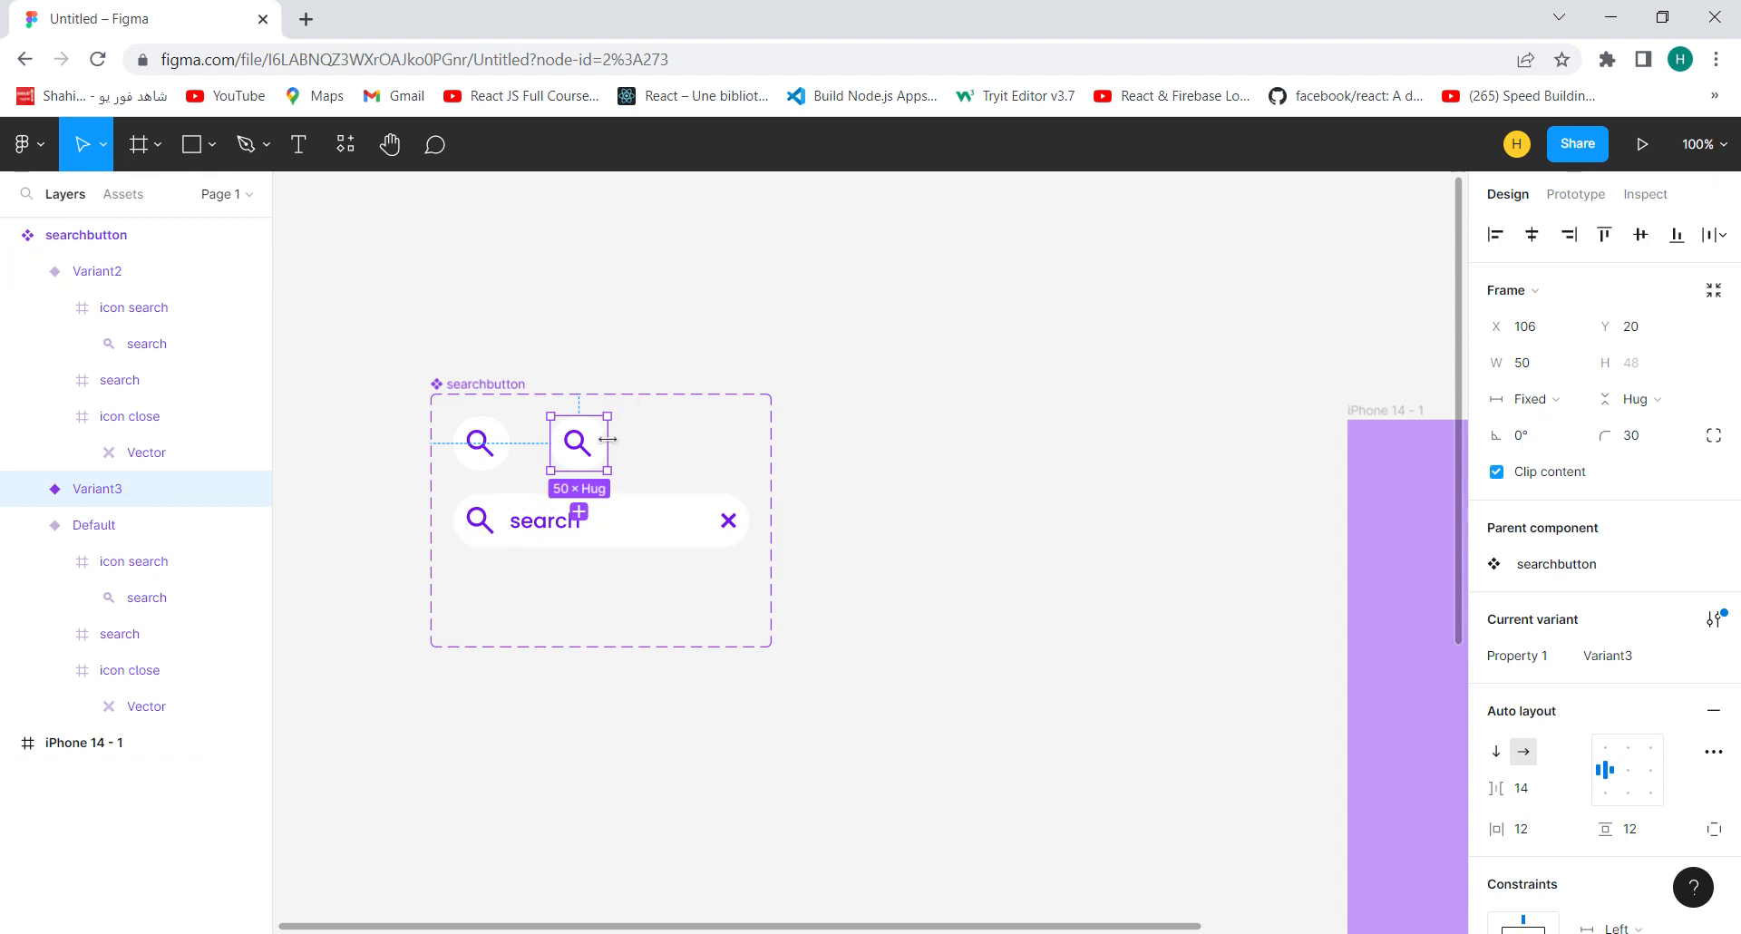
{"action": "left_click", "coordinate": [1530, 795]}
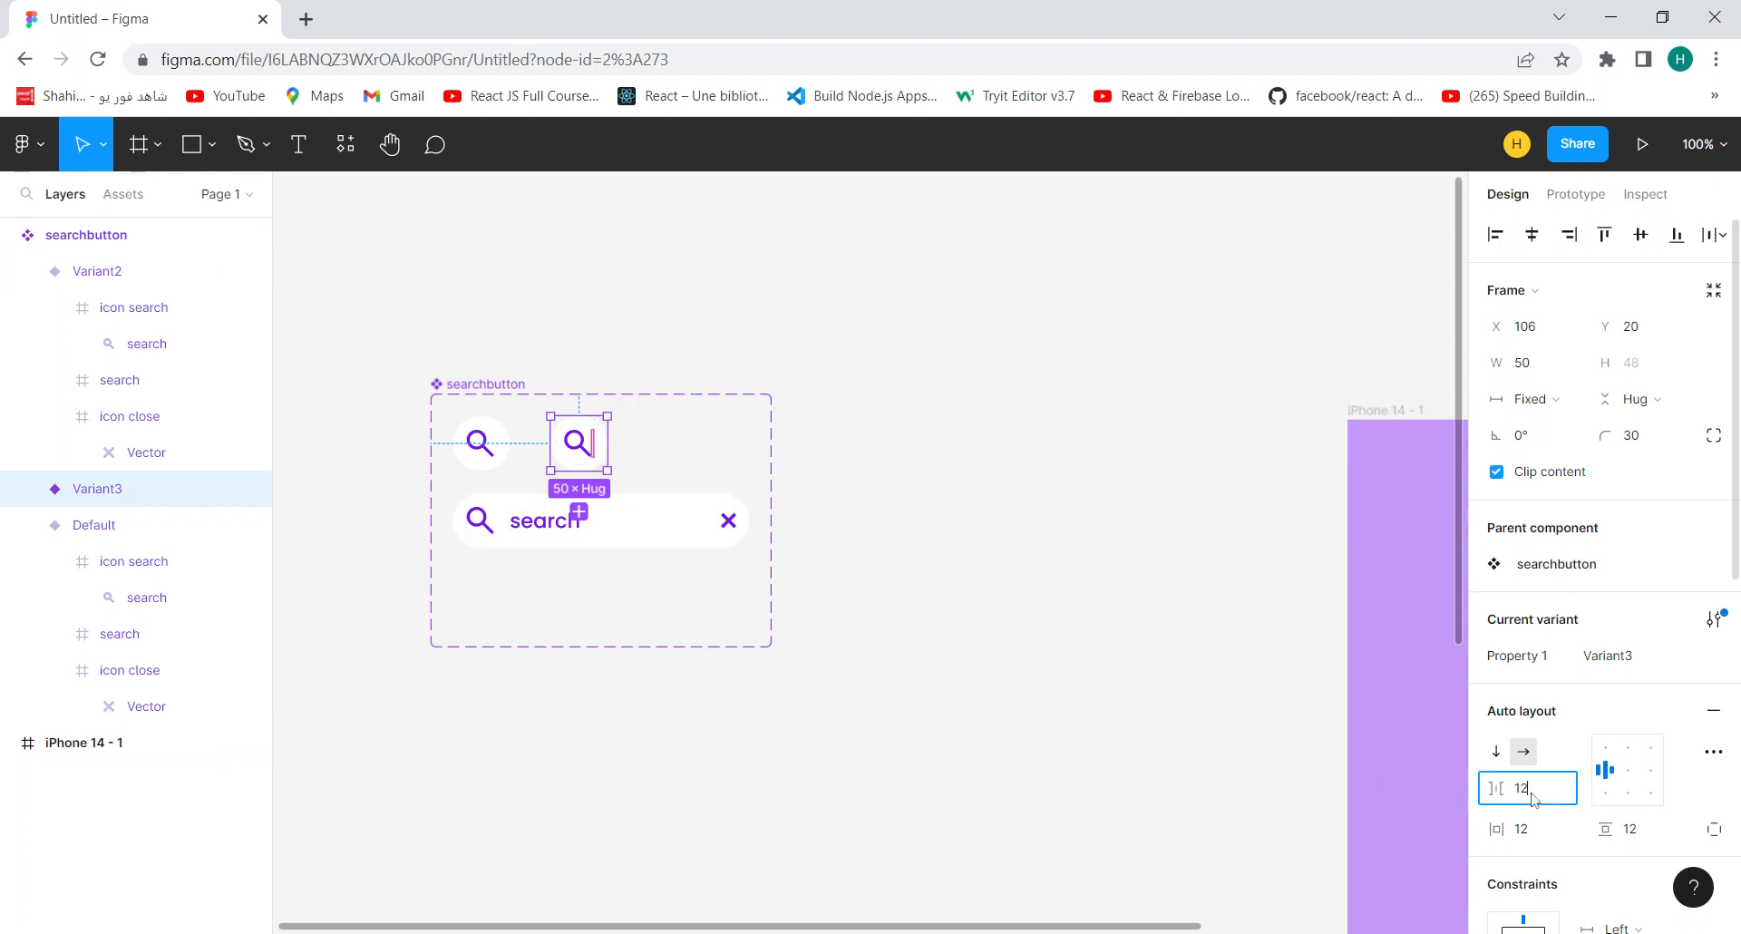
{"action": "key", "text": "Return"}
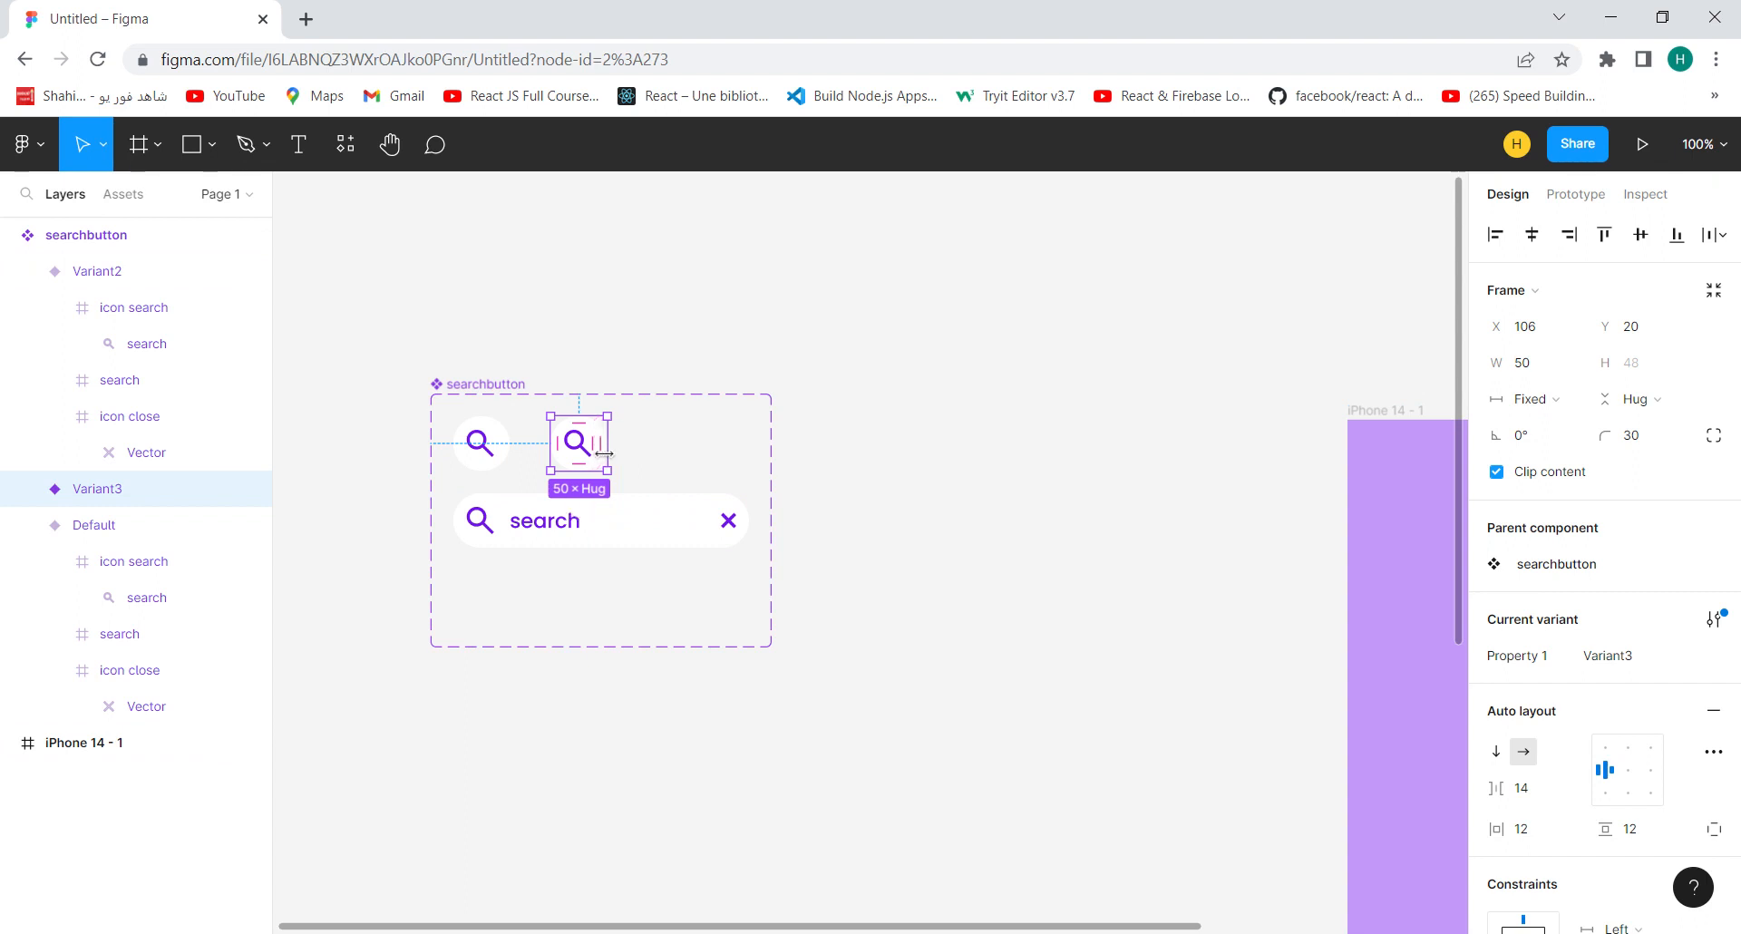
{"action": "left_click_drag", "start_coordinate": [605, 454], "coordinate": [600, 456]}
{"action": "left_click", "coordinate": [920, 648]}
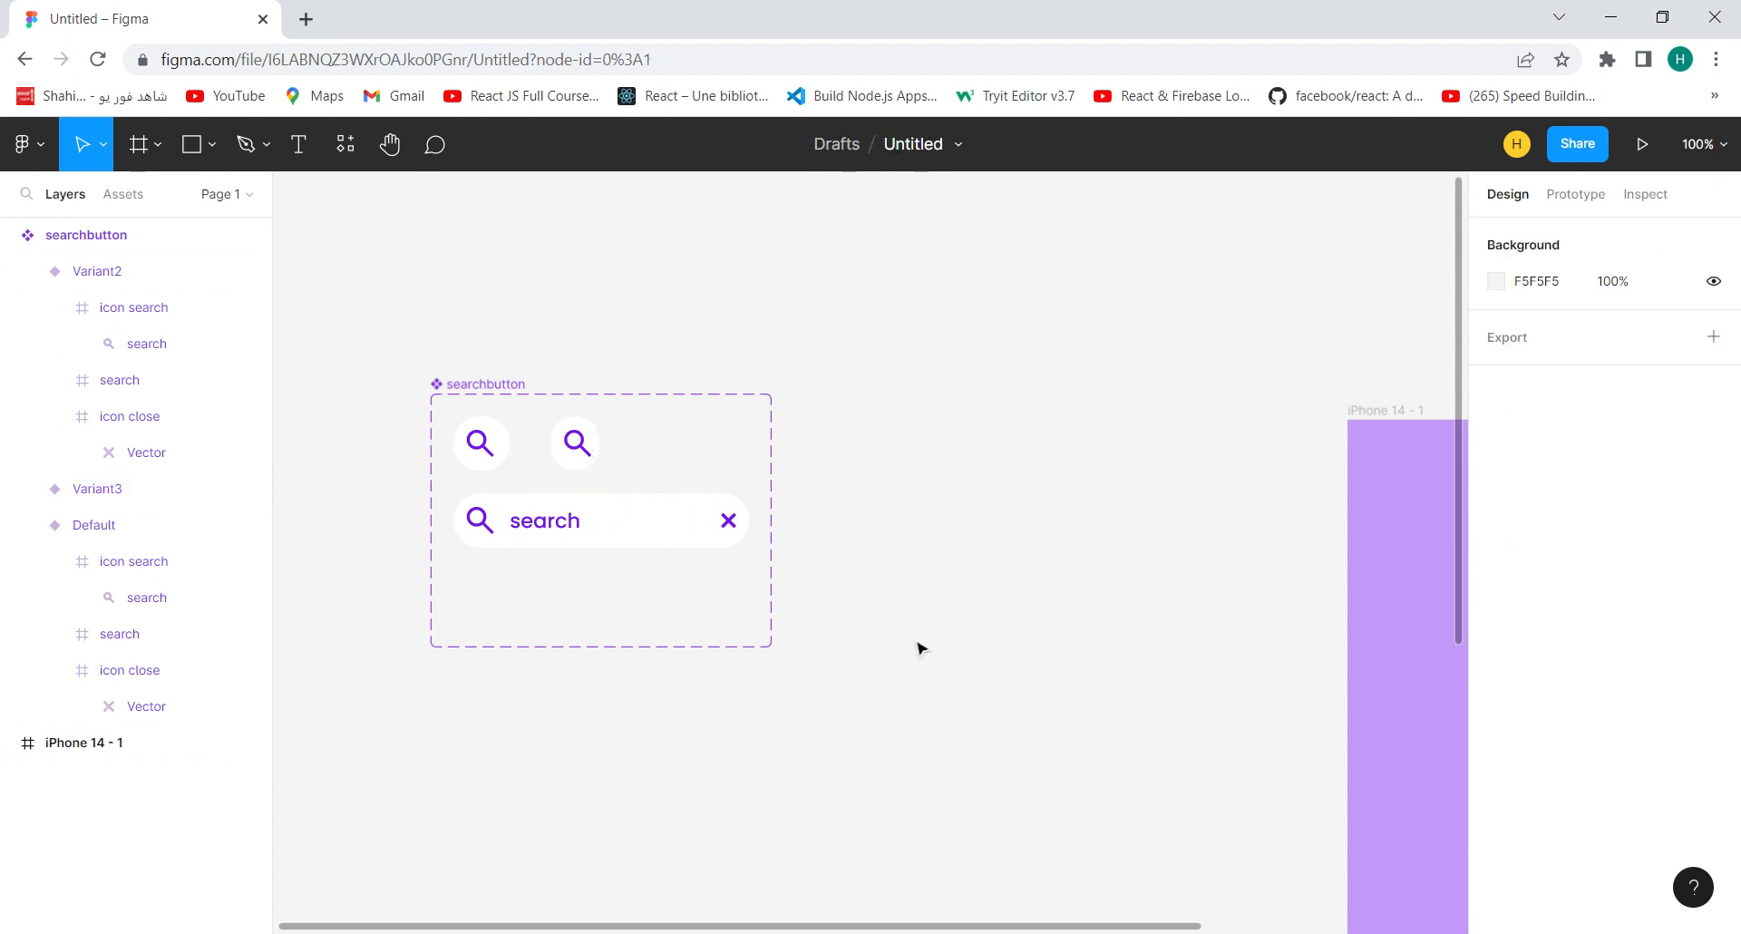
{"action": "left_click", "coordinate": [577, 451]}
{"action": "left_click", "coordinate": [917, 646]}
Remove the third variant's white fill and recolor its magnifier icon to white FFFFFF
{"action": "left_click", "coordinate": [588, 454]}
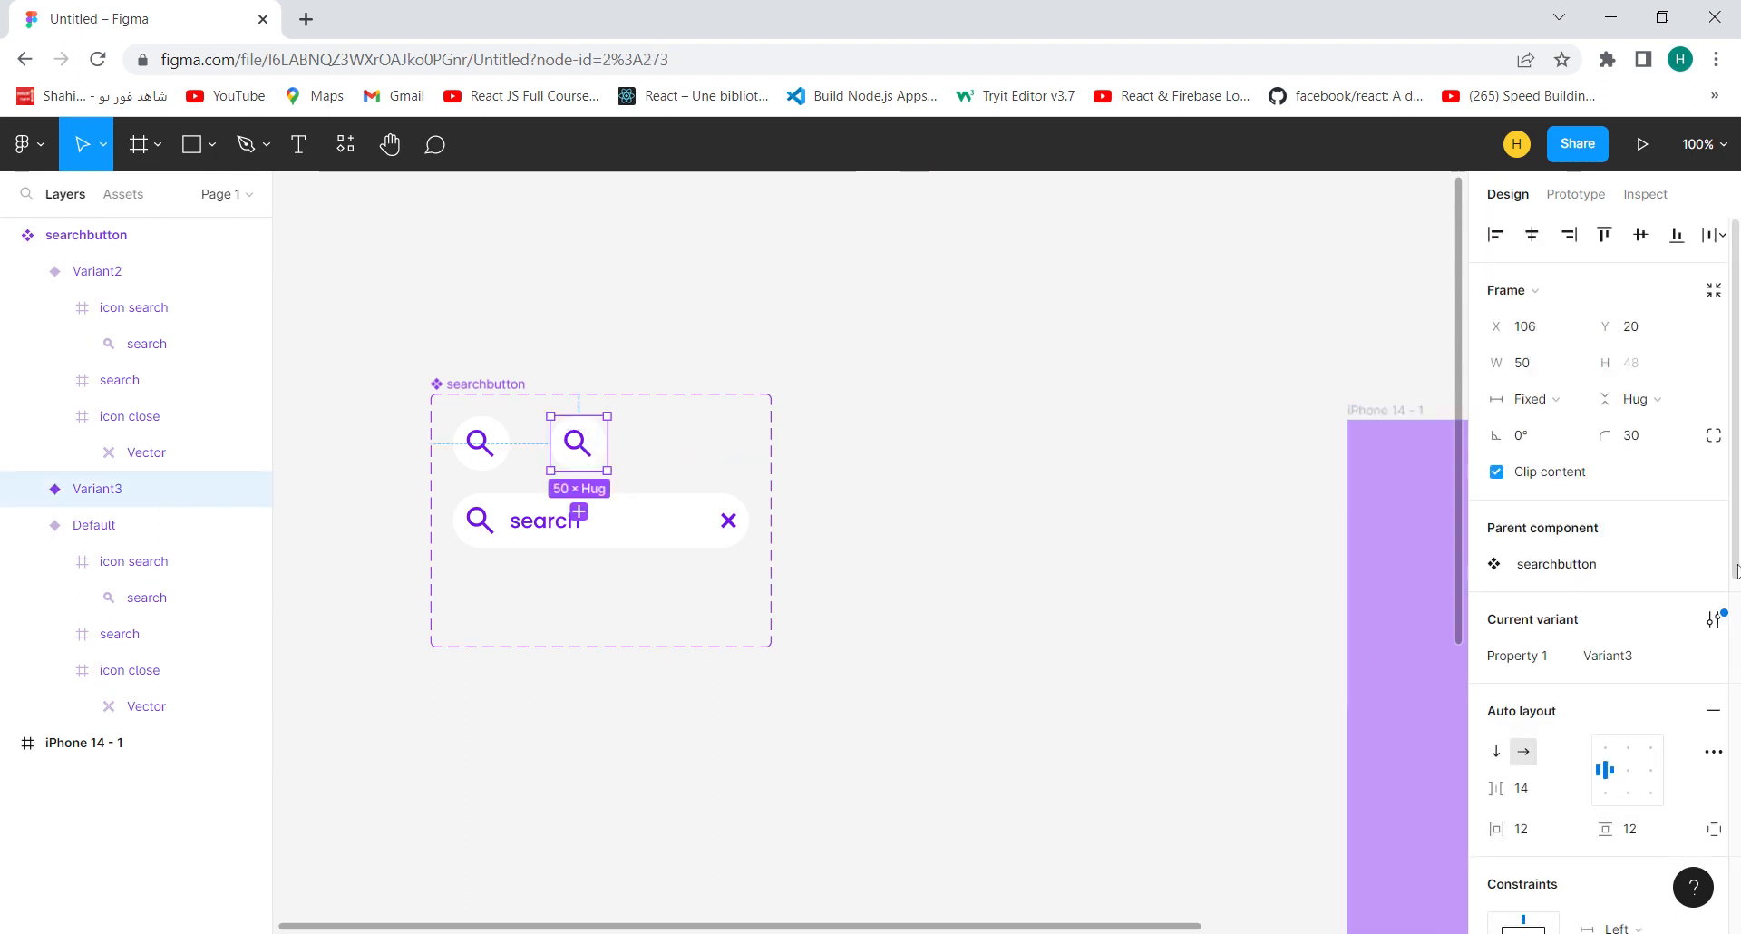
{"action": "scroll", "coordinate": [1736, 569], "scroll_direction": "down", "scroll_amount": 5}
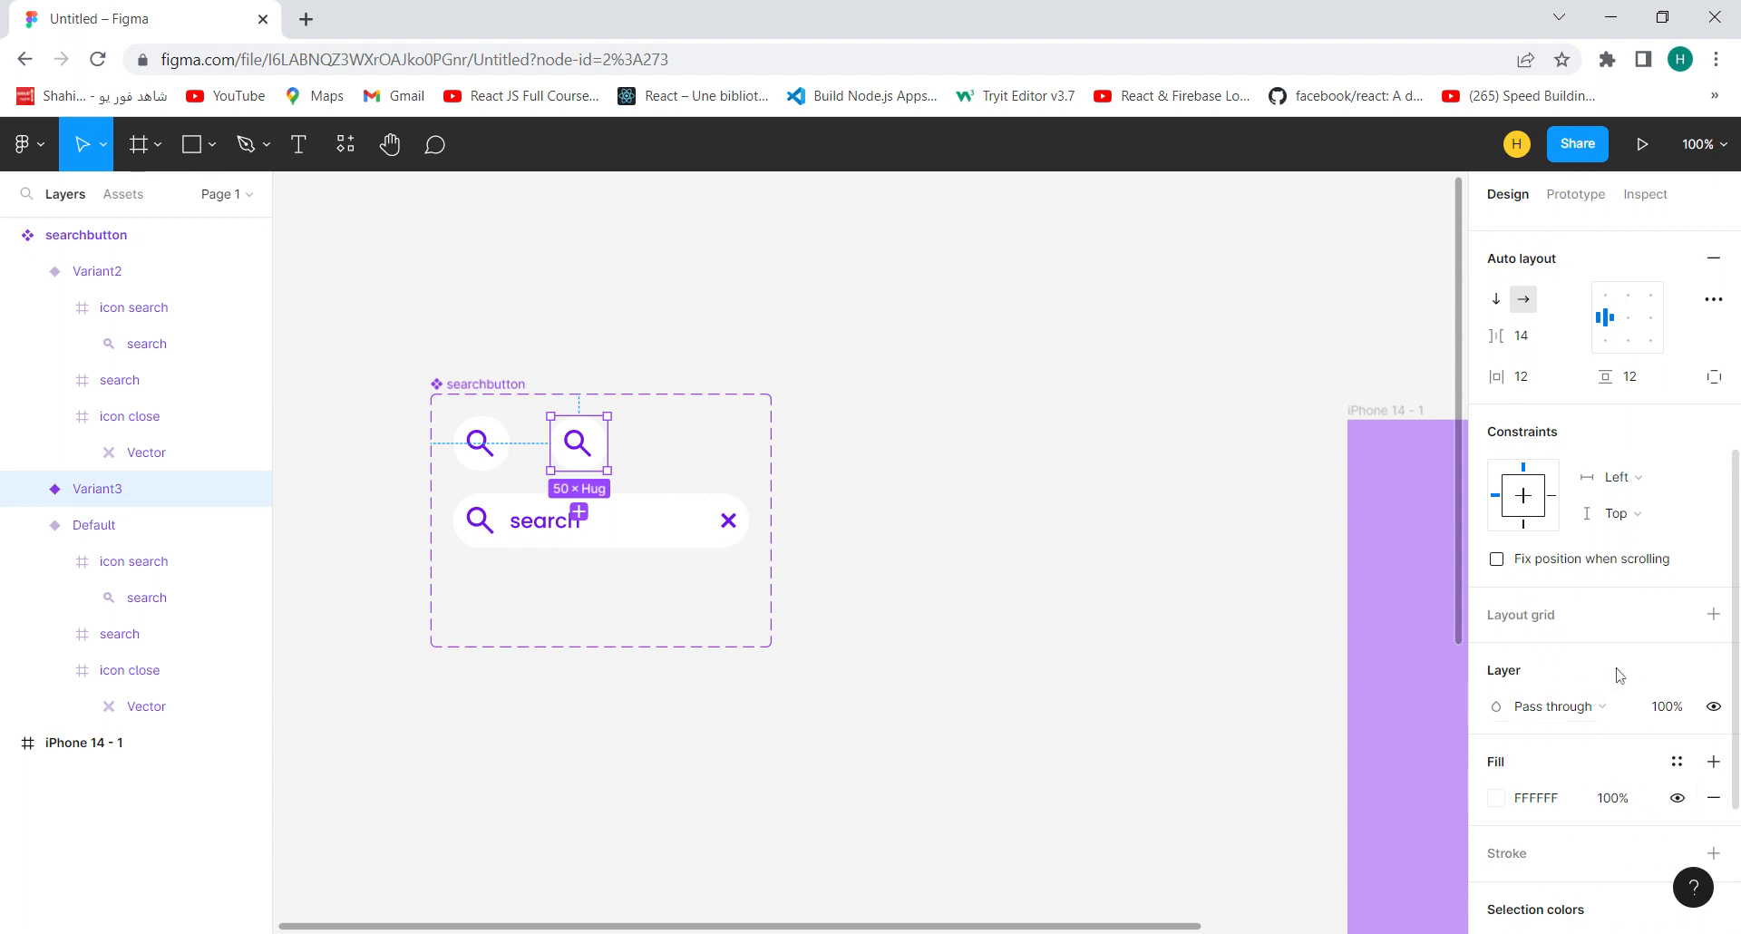
{"action": "left_click", "coordinate": [1713, 797]}
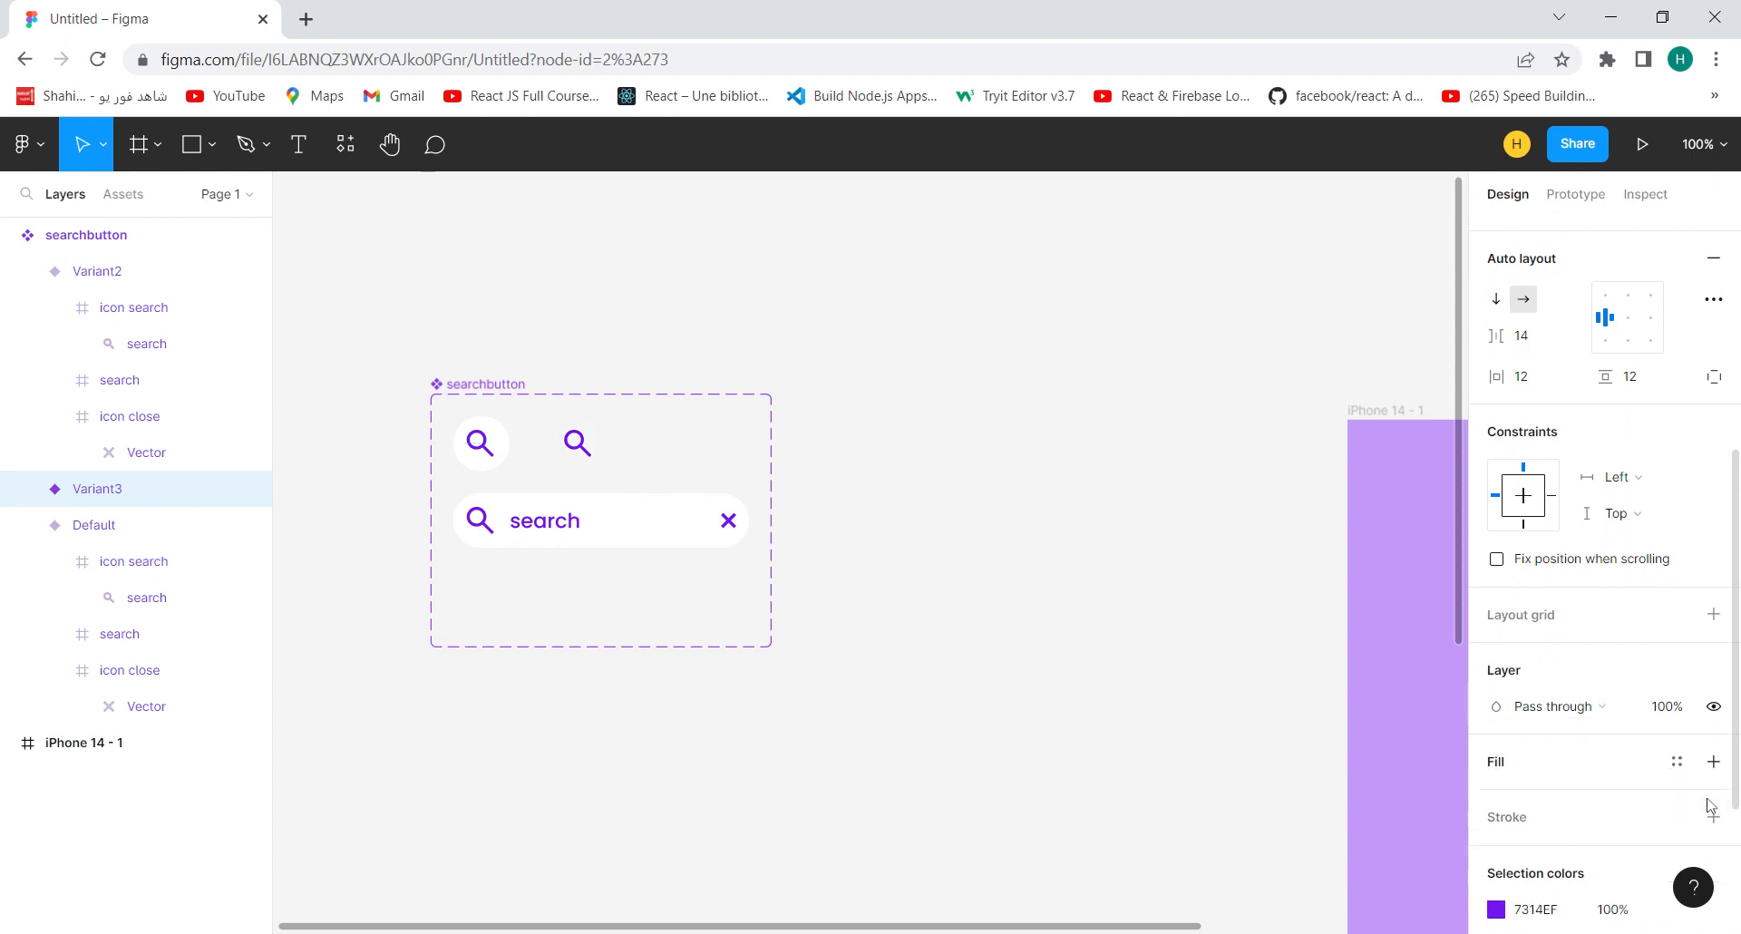
{"action": "scroll", "coordinate": [1723, 671], "scroll_direction": "down", "scroll_amount": 2}
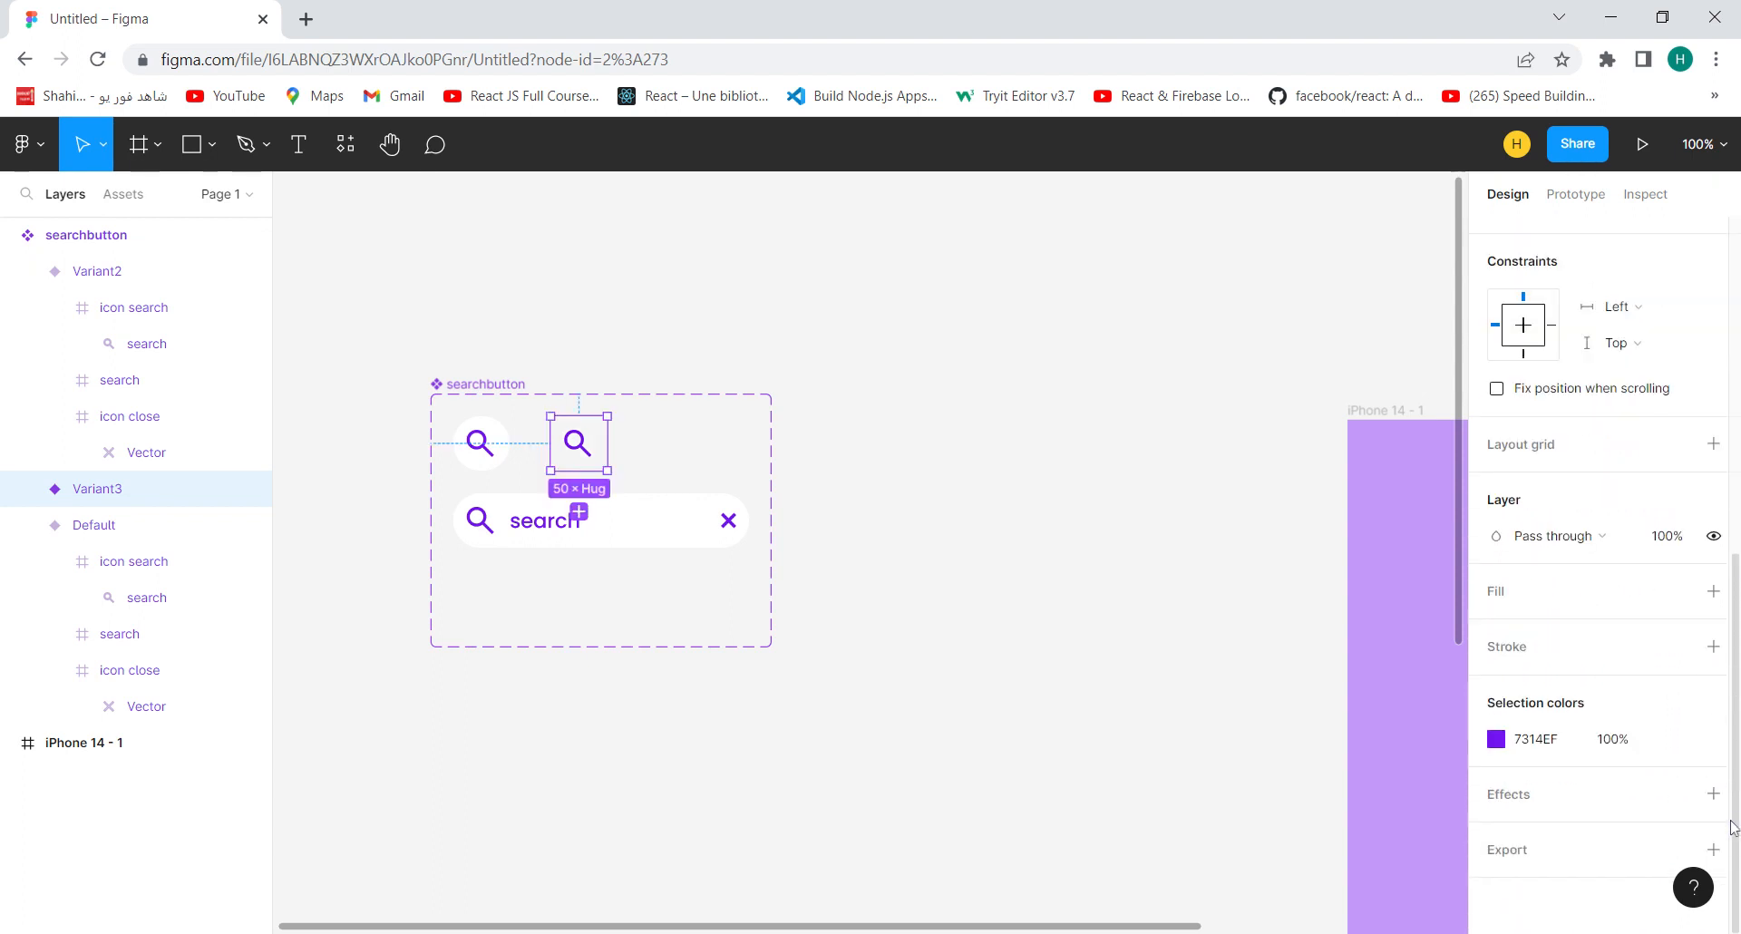
{"action": "left_click", "coordinate": [1497, 739]}
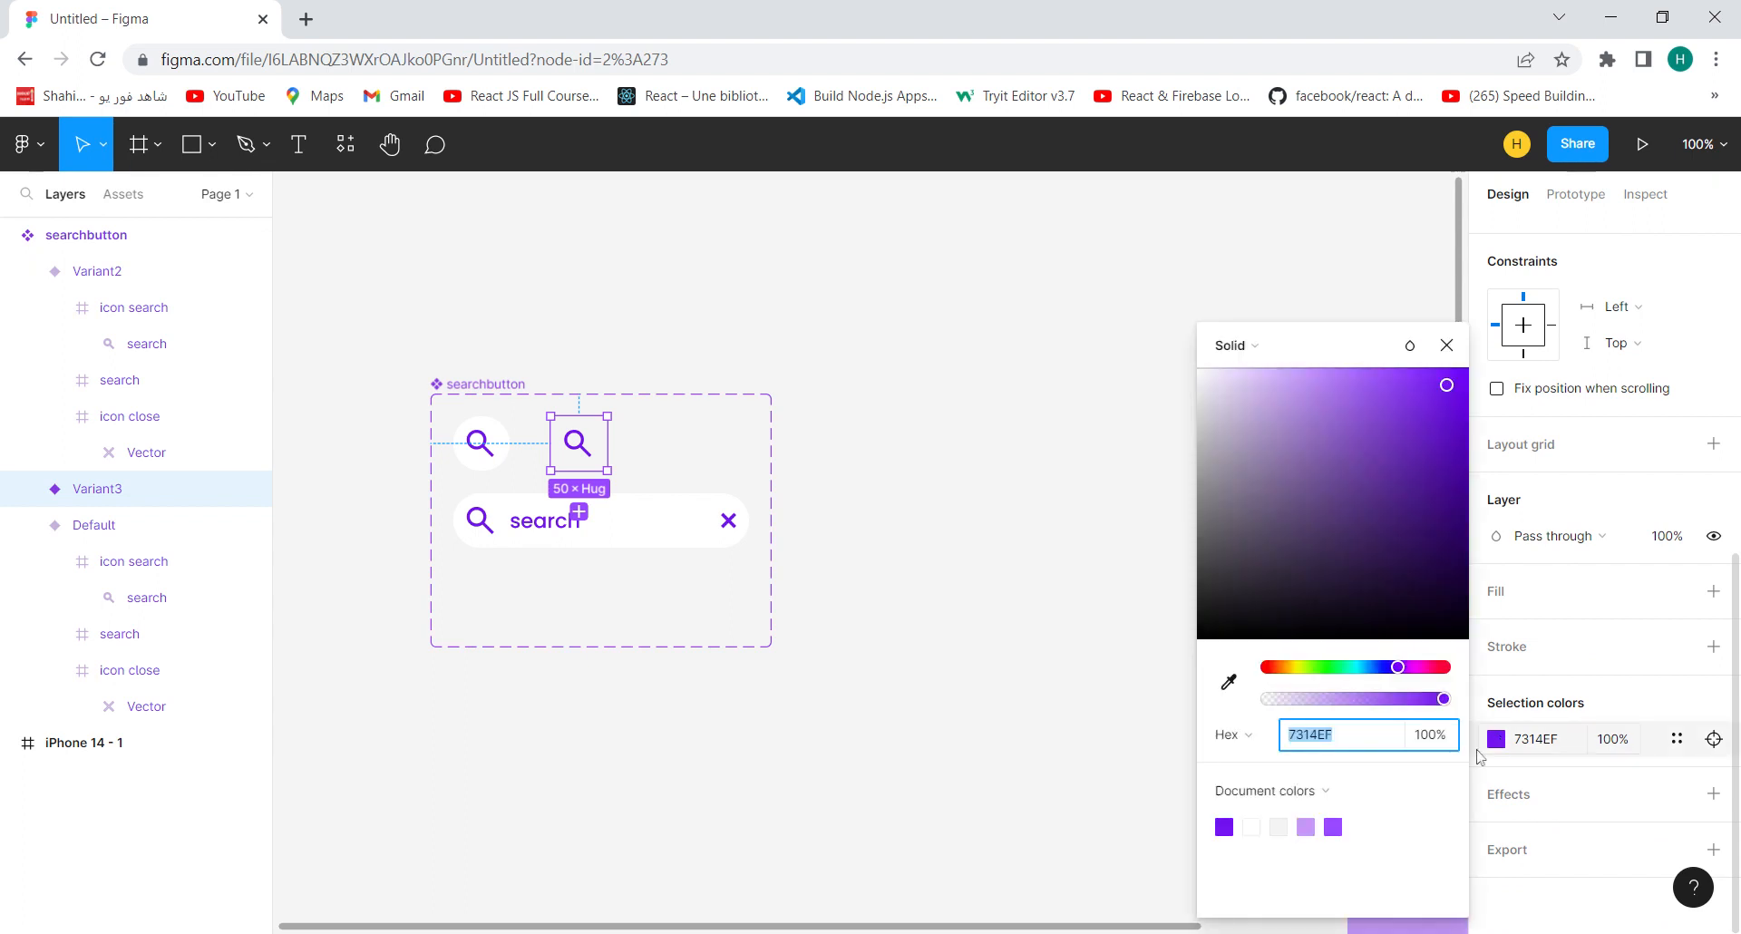
{"action": "left_click", "coordinate": [1252, 825]}
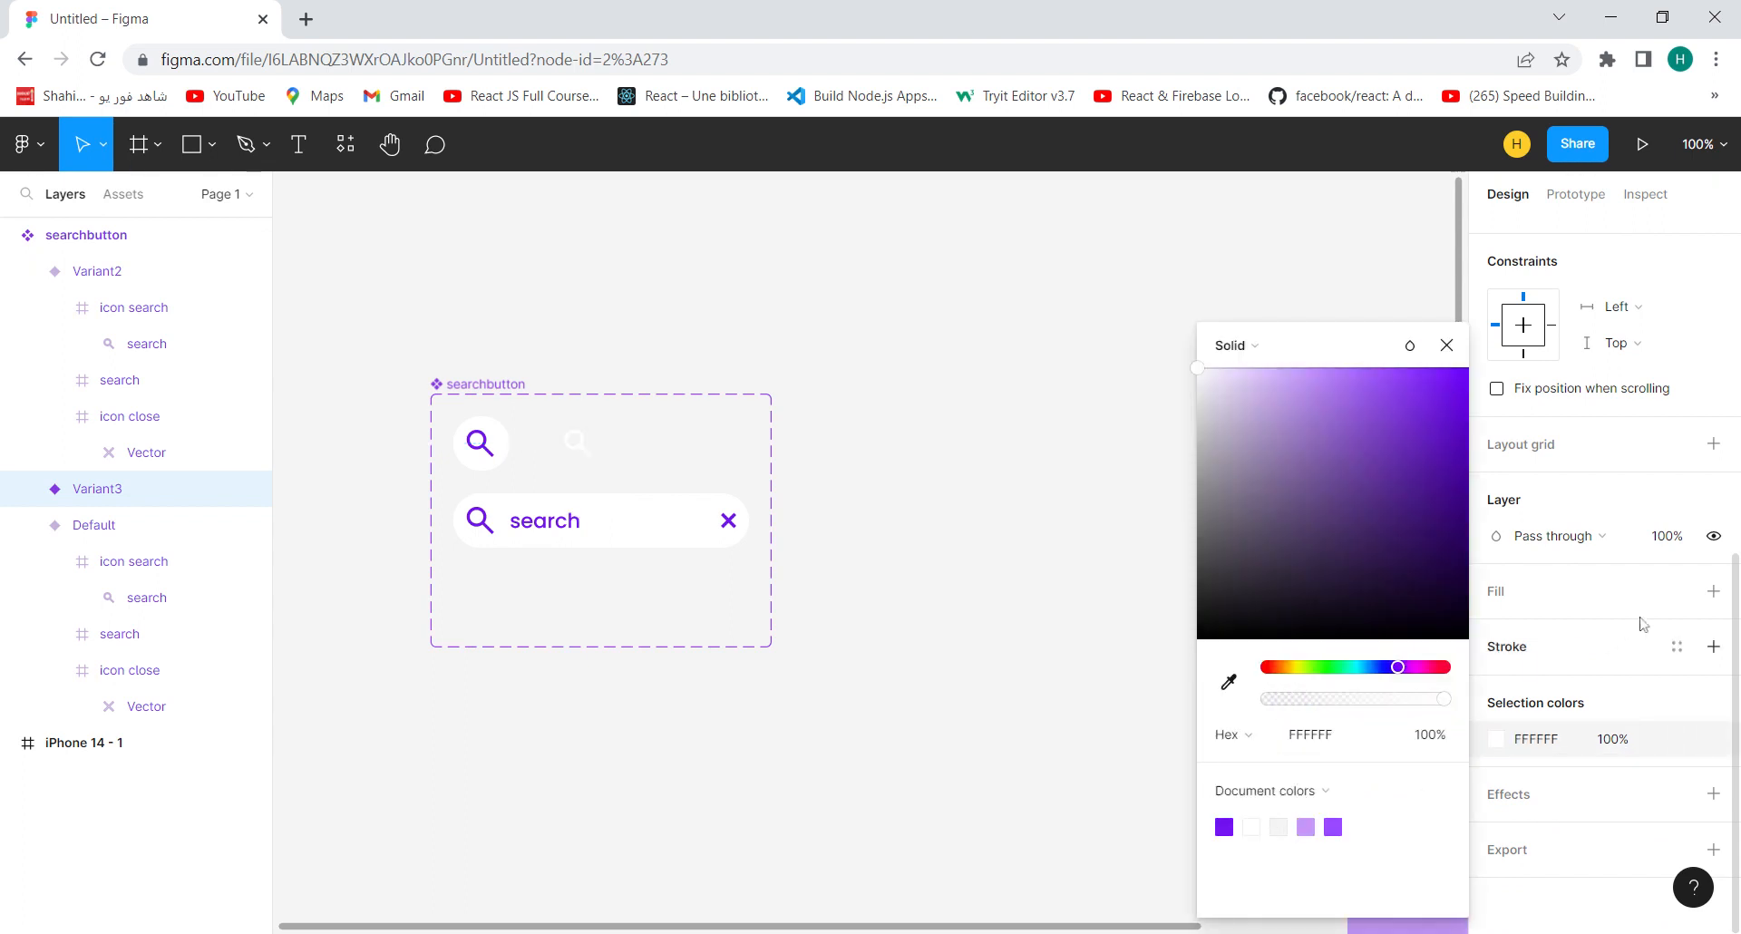
Add a purple 7314EF fill to the third variant and keep its magnifier icon white FFFFFF
{"action": "left_click", "coordinate": [1713, 591]}
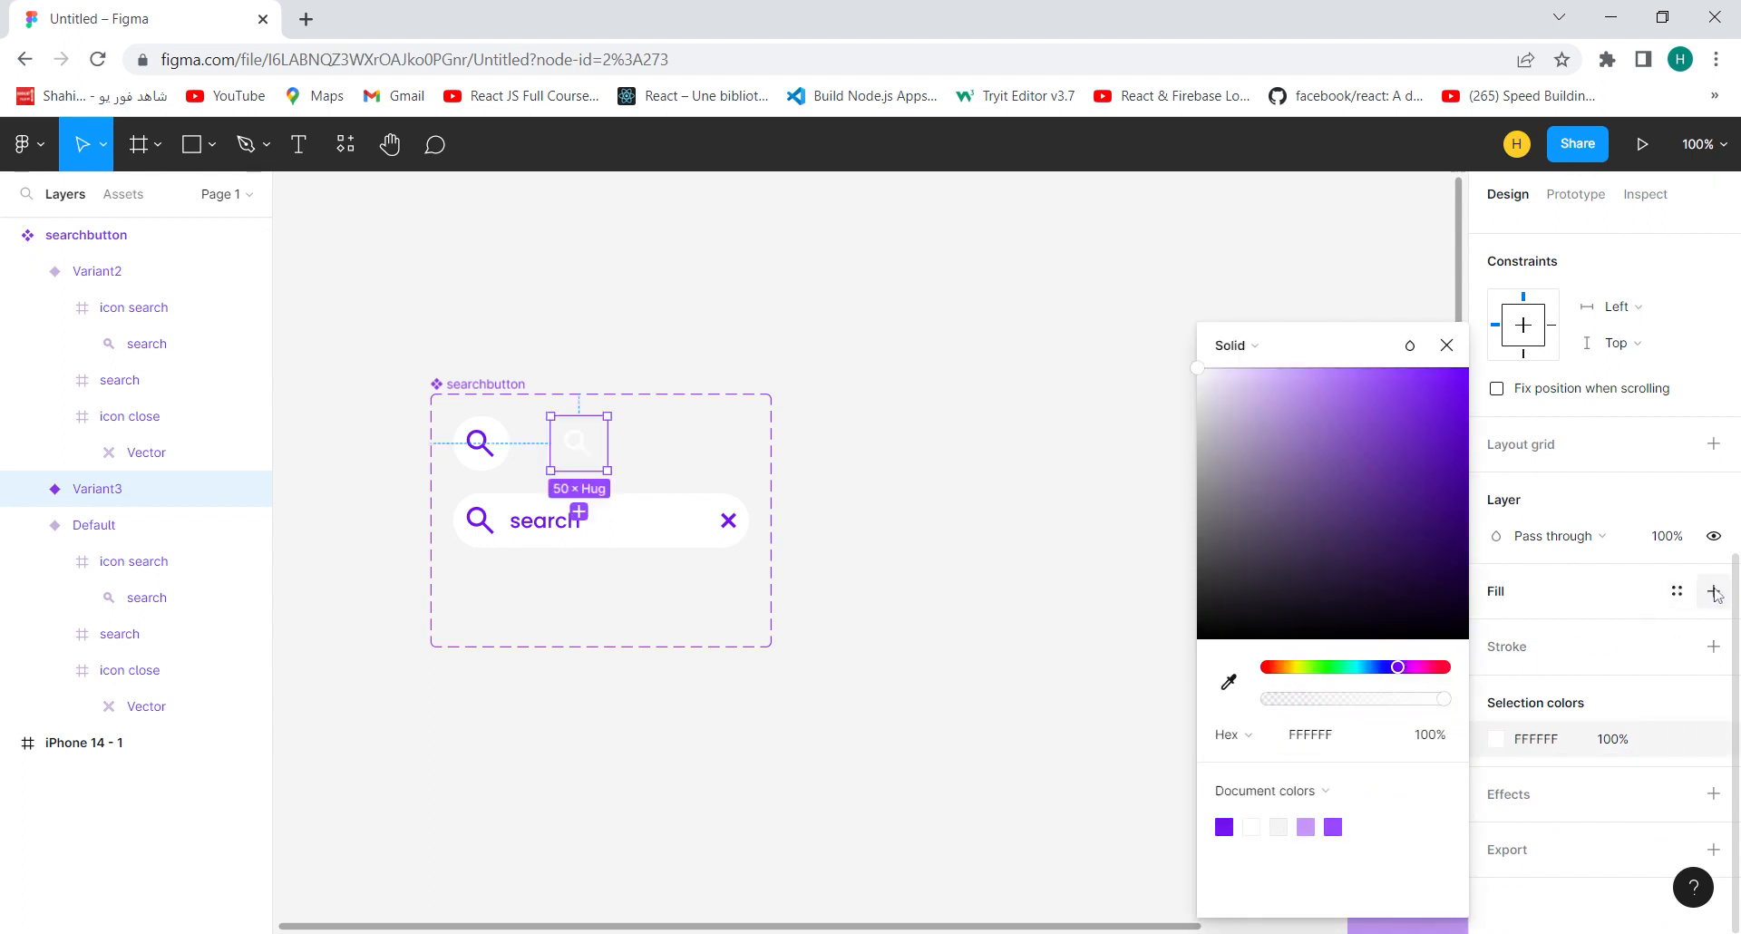
{"action": "left_click", "coordinate": [1228, 823]}
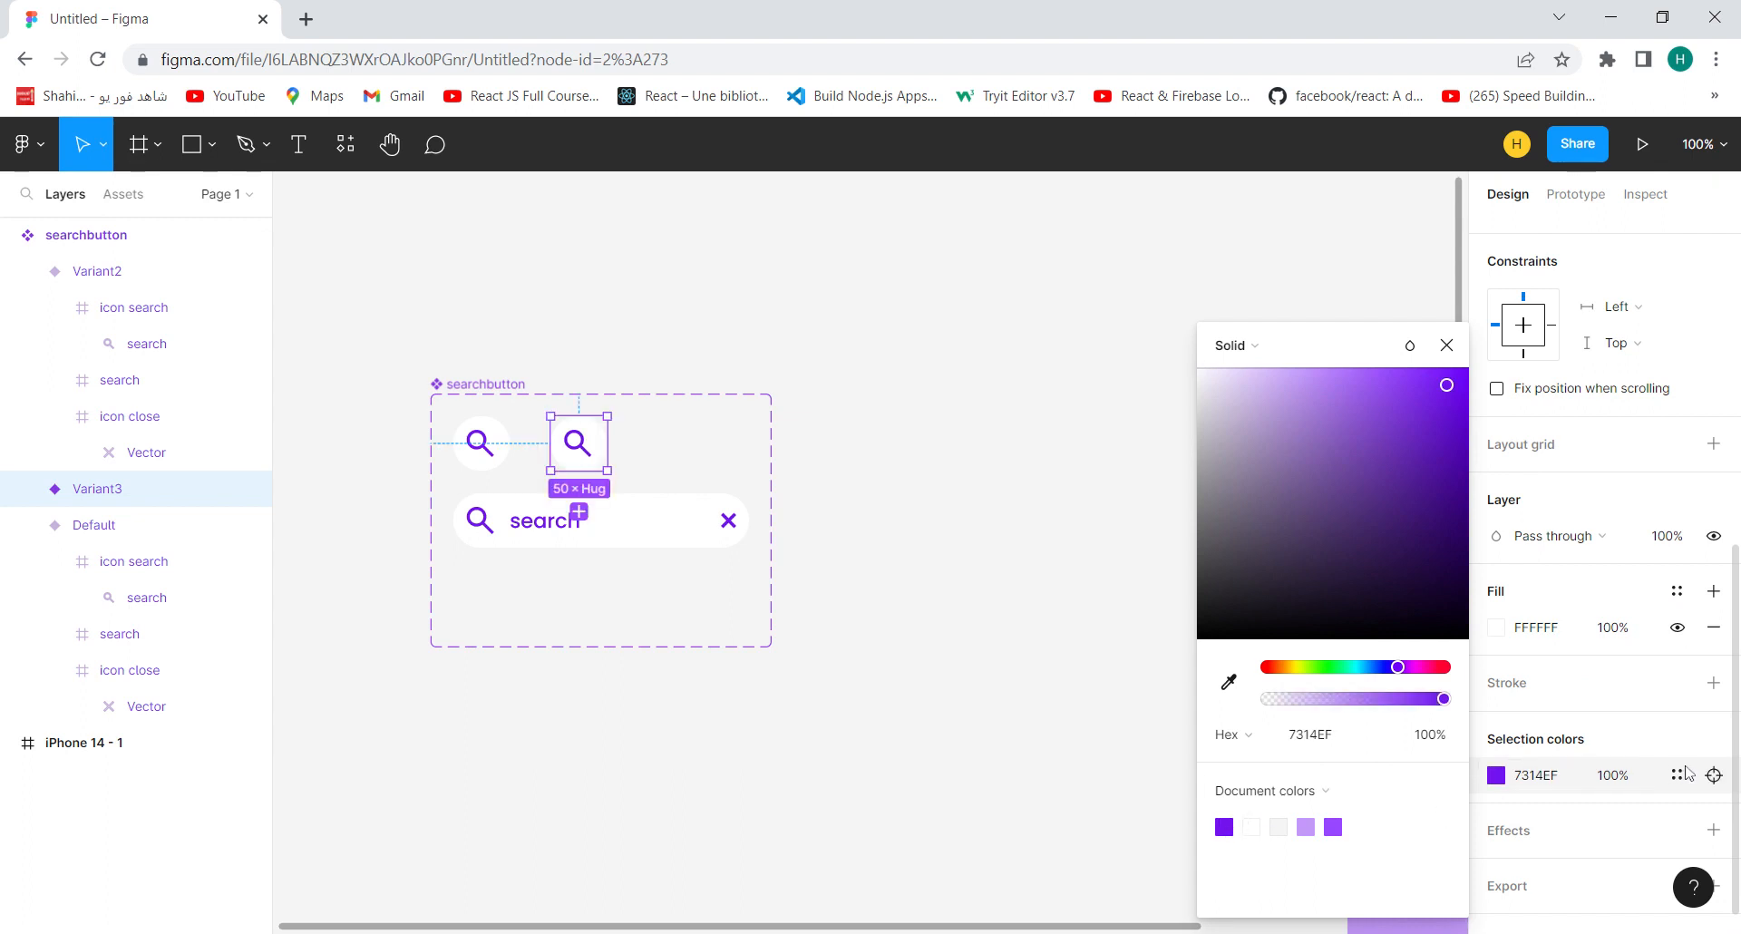
{"action": "left_click", "coordinate": [1495, 775]}
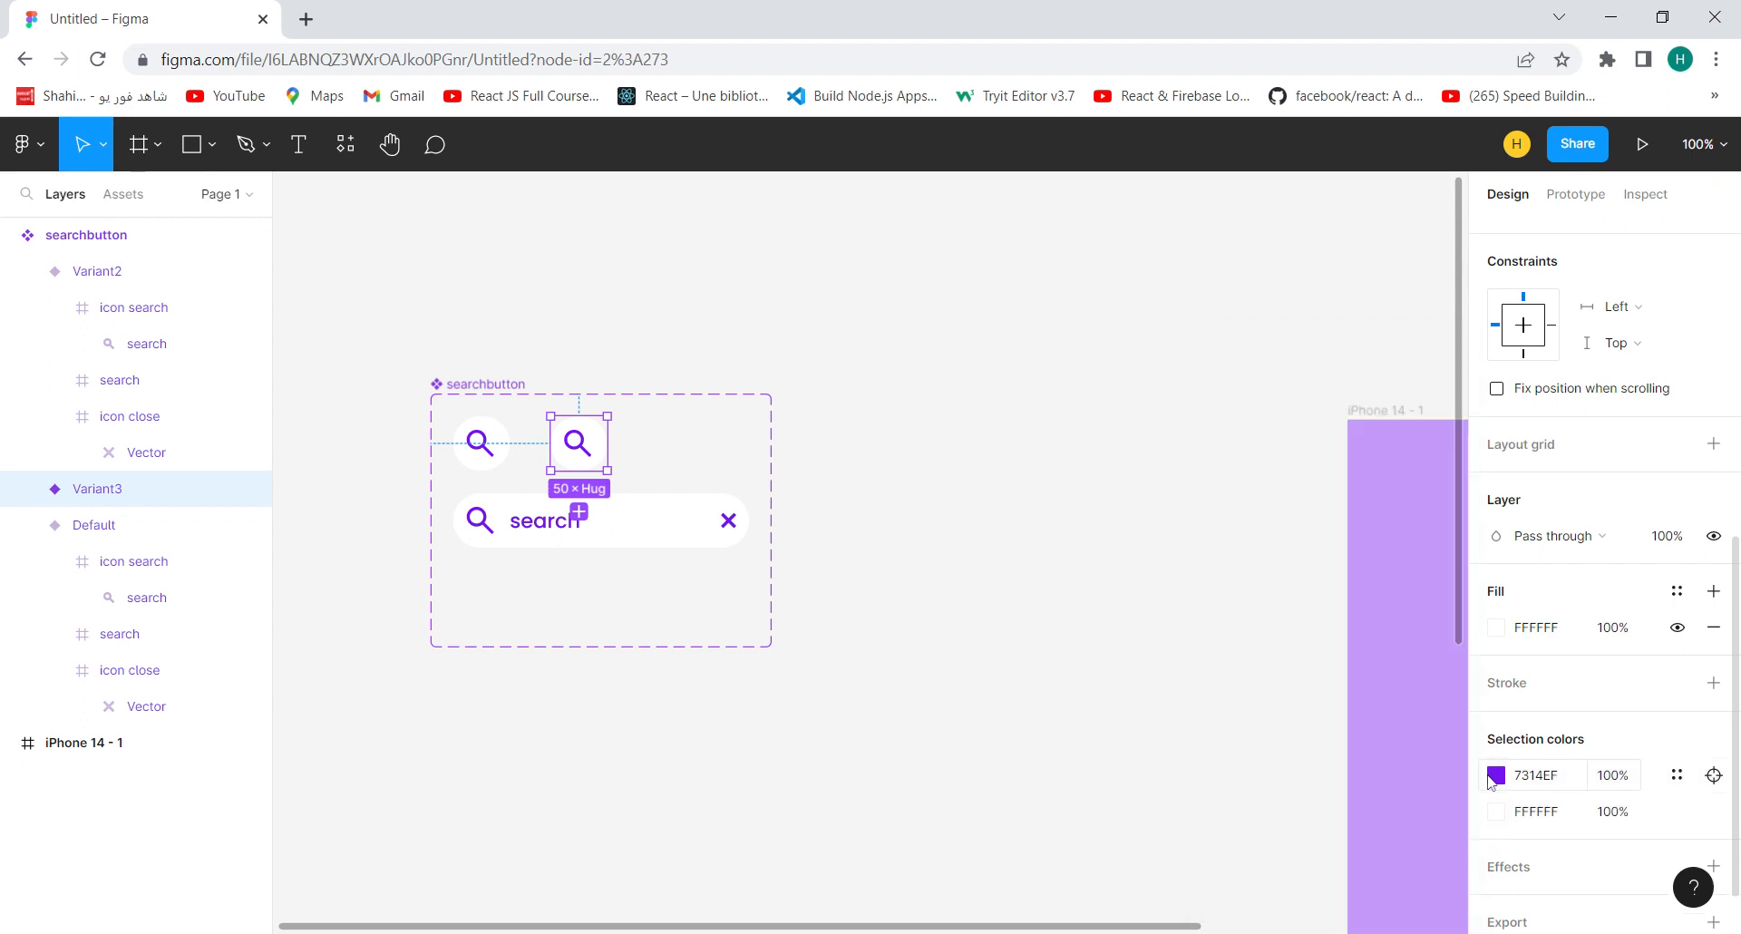
{"action": "left_click", "coordinate": [1497, 785]}
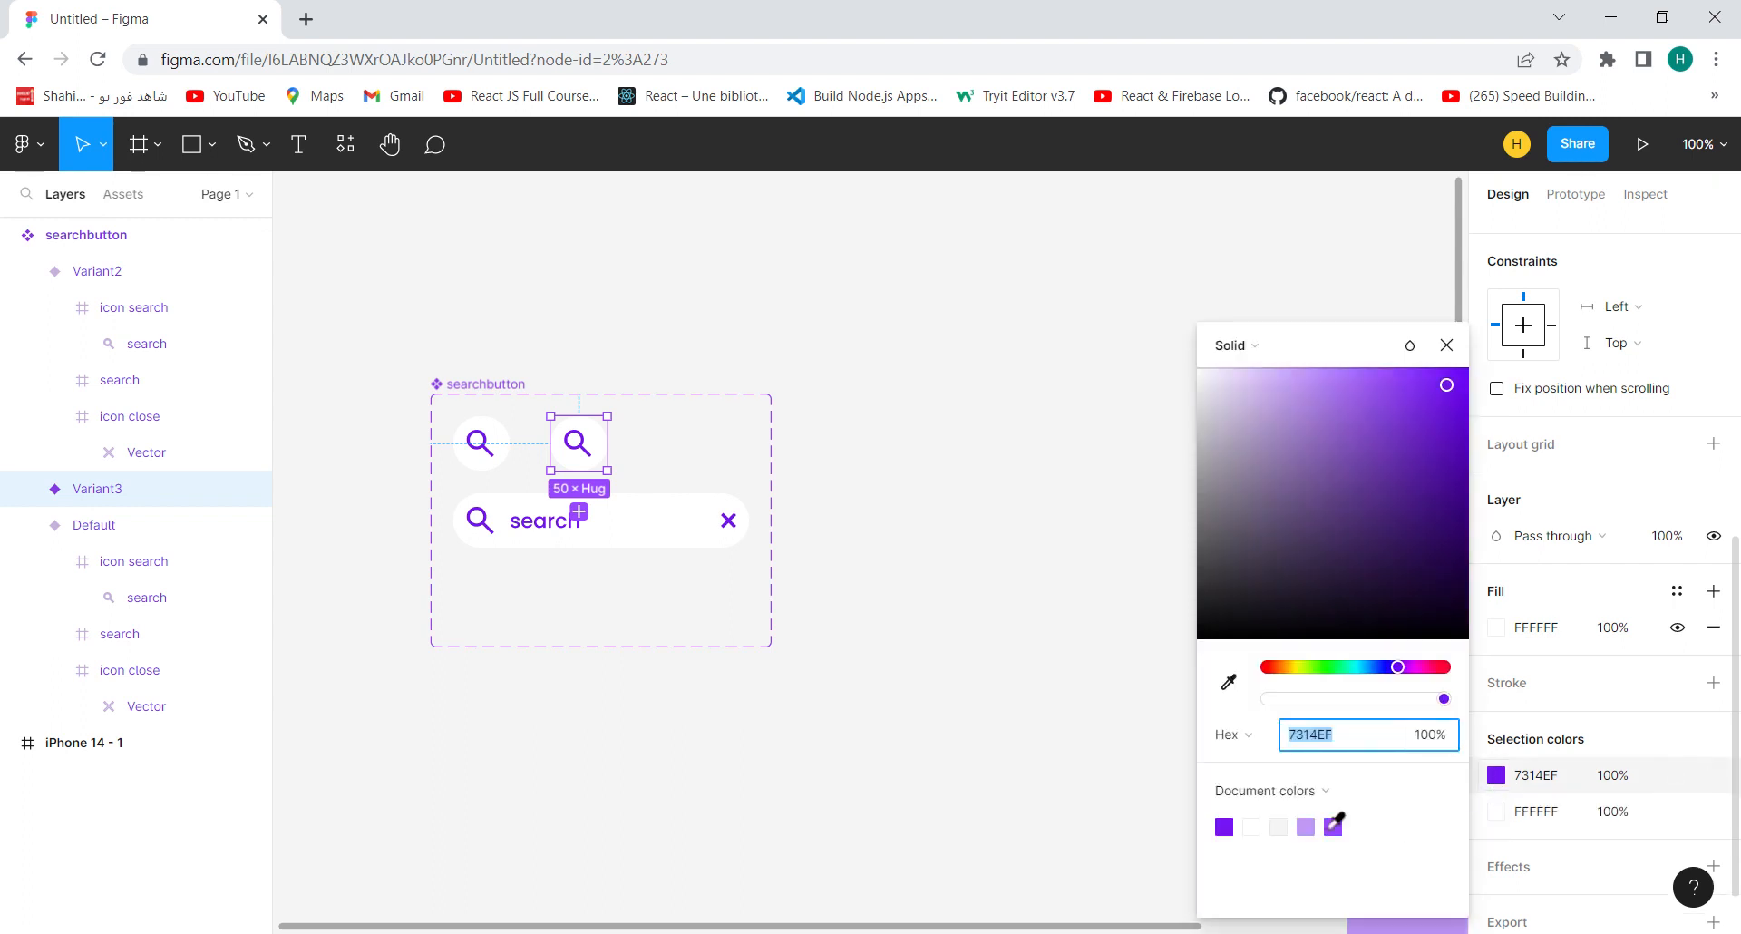
{"action": "left_click", "coordinate": [1255, 826]}
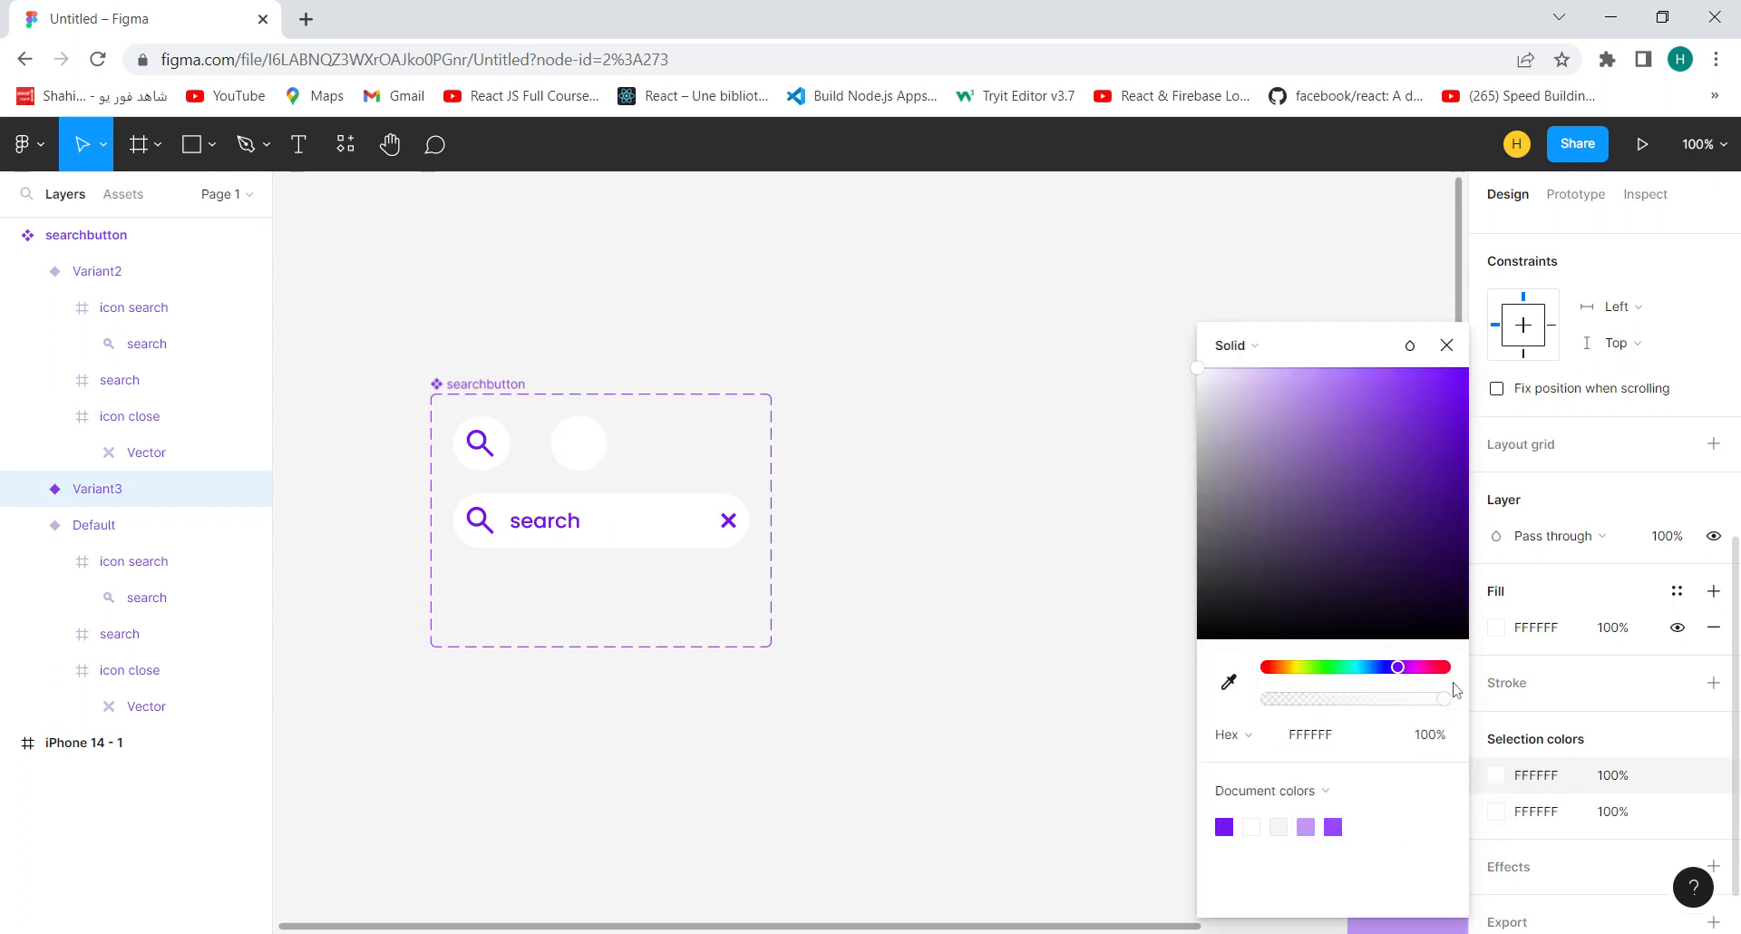
{"action": "left_click", "coordinate": [1498, 624]}
{"action": "left_click", "coordinate": [1495, 628]}
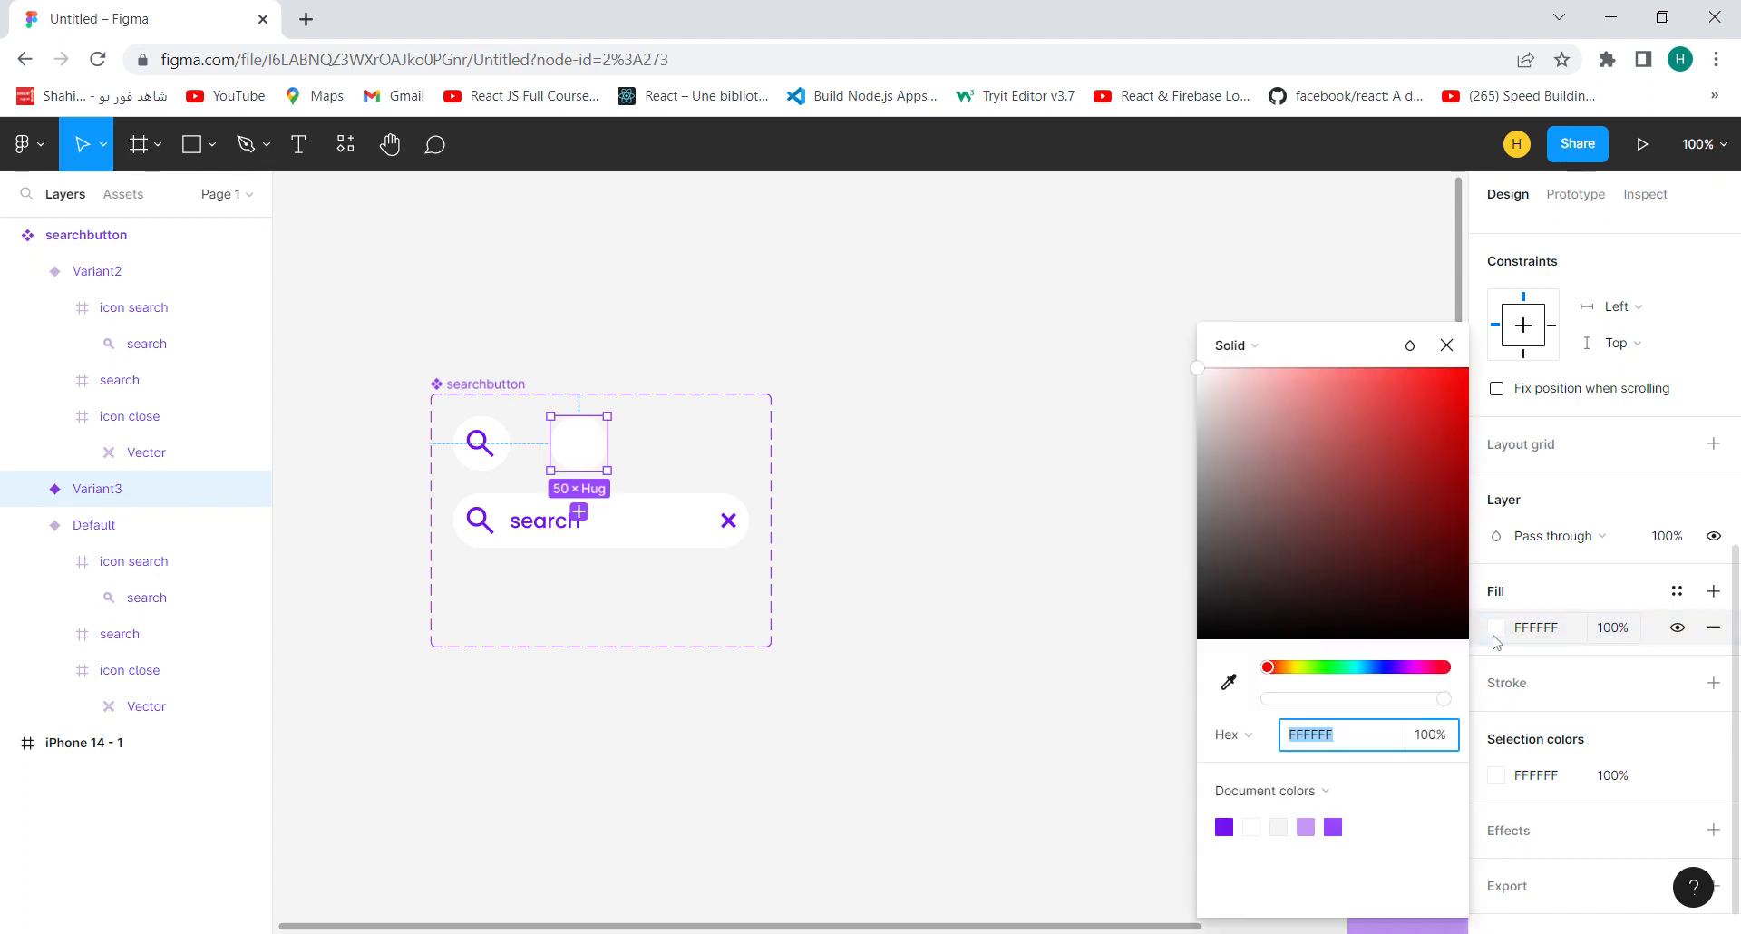
{"action": "left_click", "coordinate": [1224, 825]}
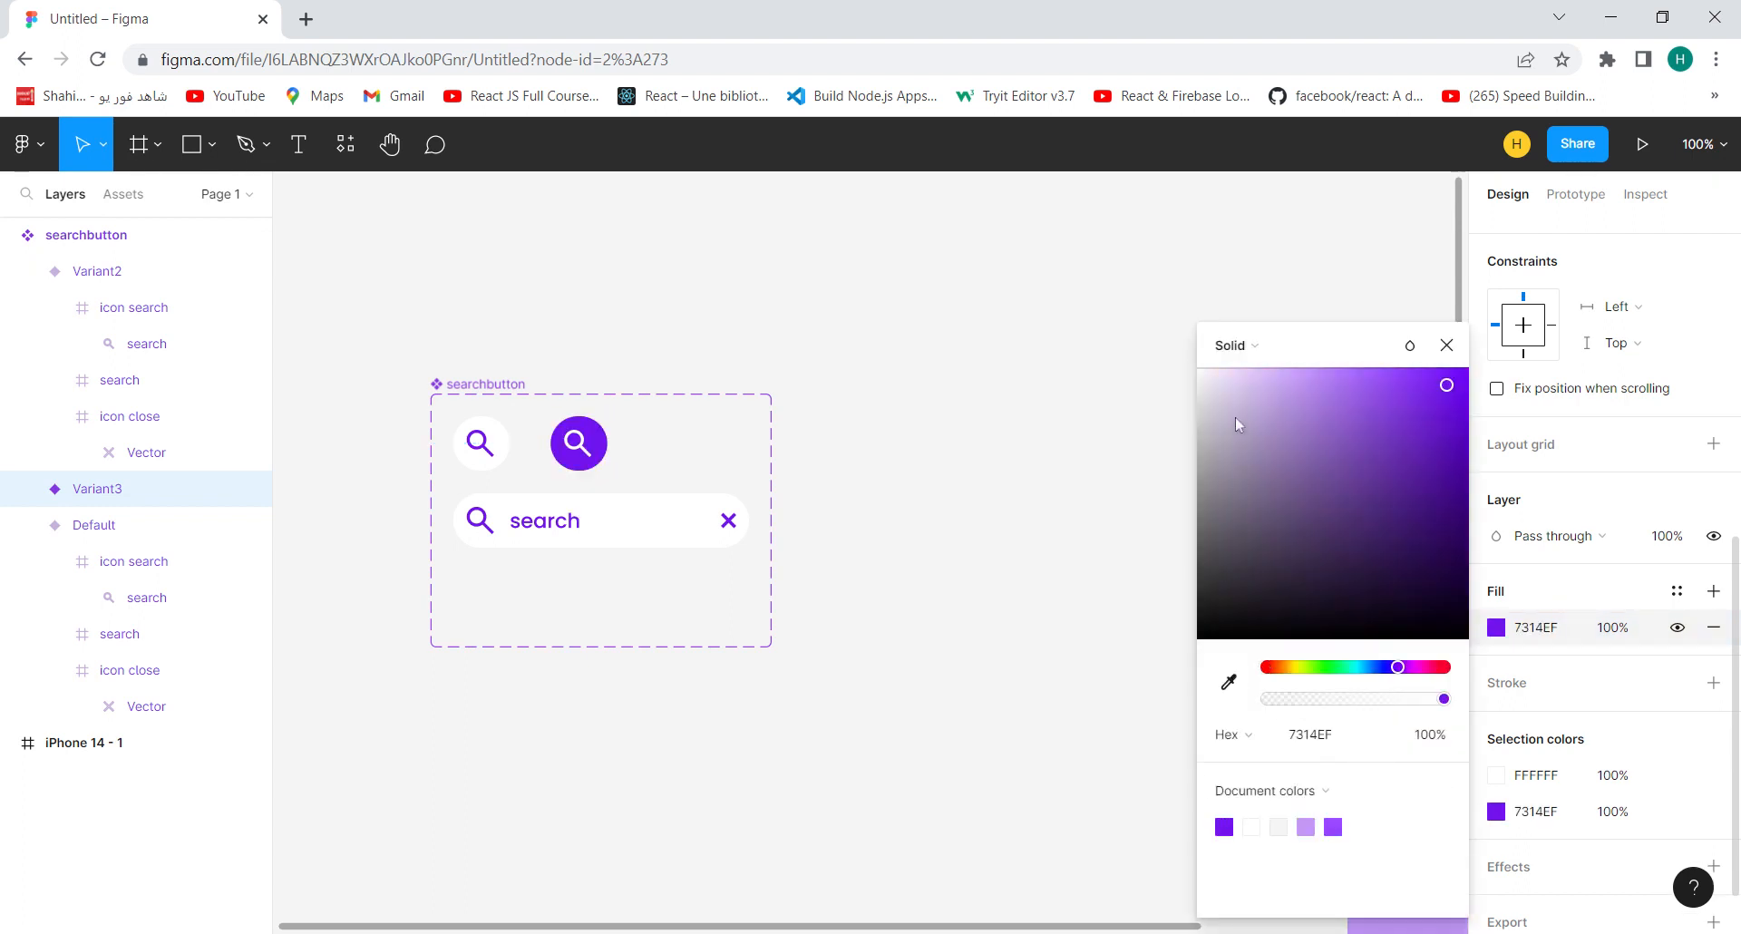
Turn the third variant's fill into a linear gradient from 7314EF to the light purple document color
{"action": "left_click", "coordinate": [1243, 354]}
{"action": "left_click", "coordinate": [1244, 372]}
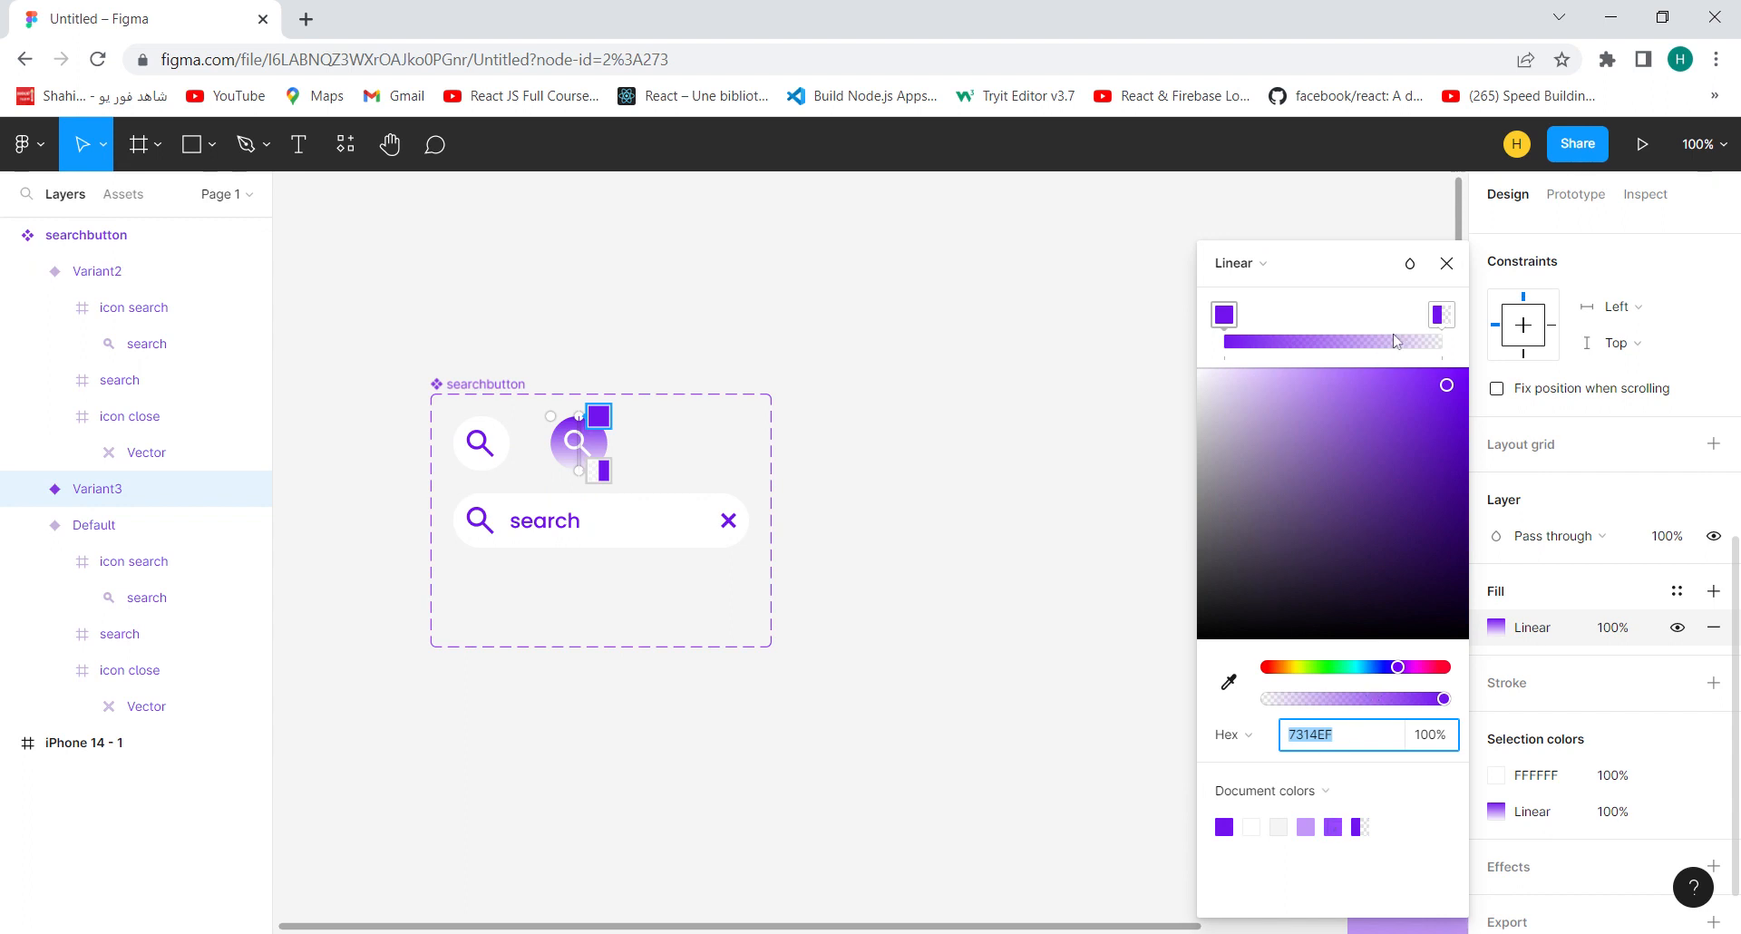
{"action": "left_click", "coordinate": [1437, 318]}
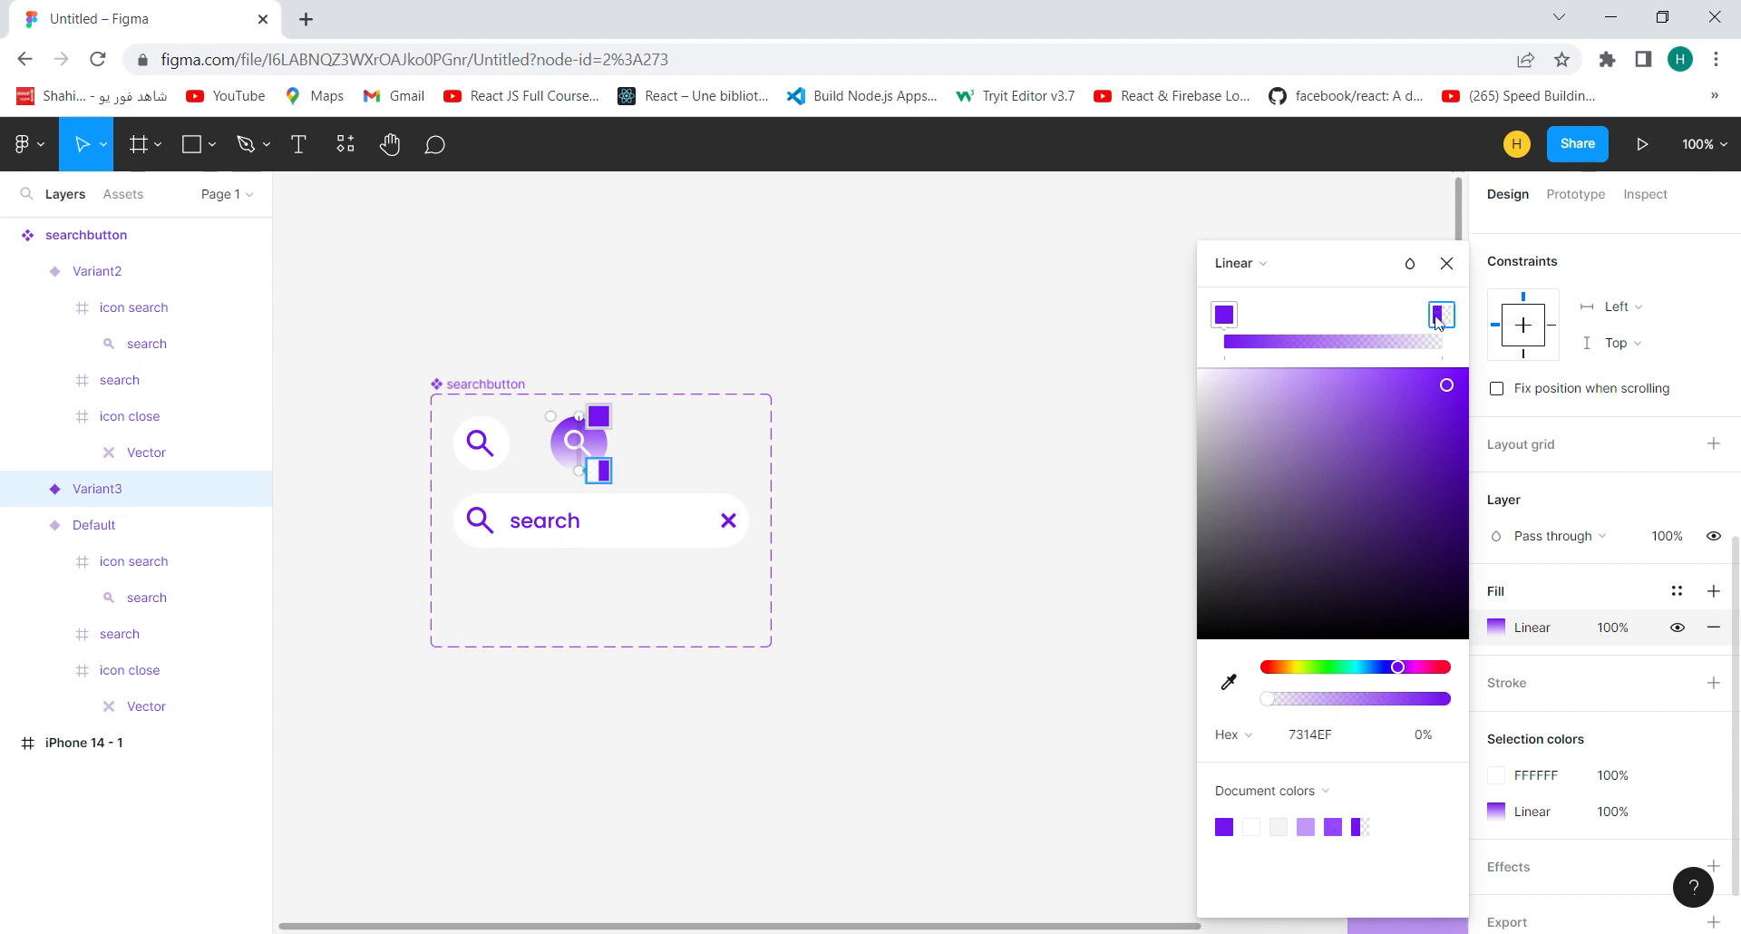
{"action": "left_click", "coordinate": [1309, 825]}
{"action": "left_click", "coordinate": [903, 784]}
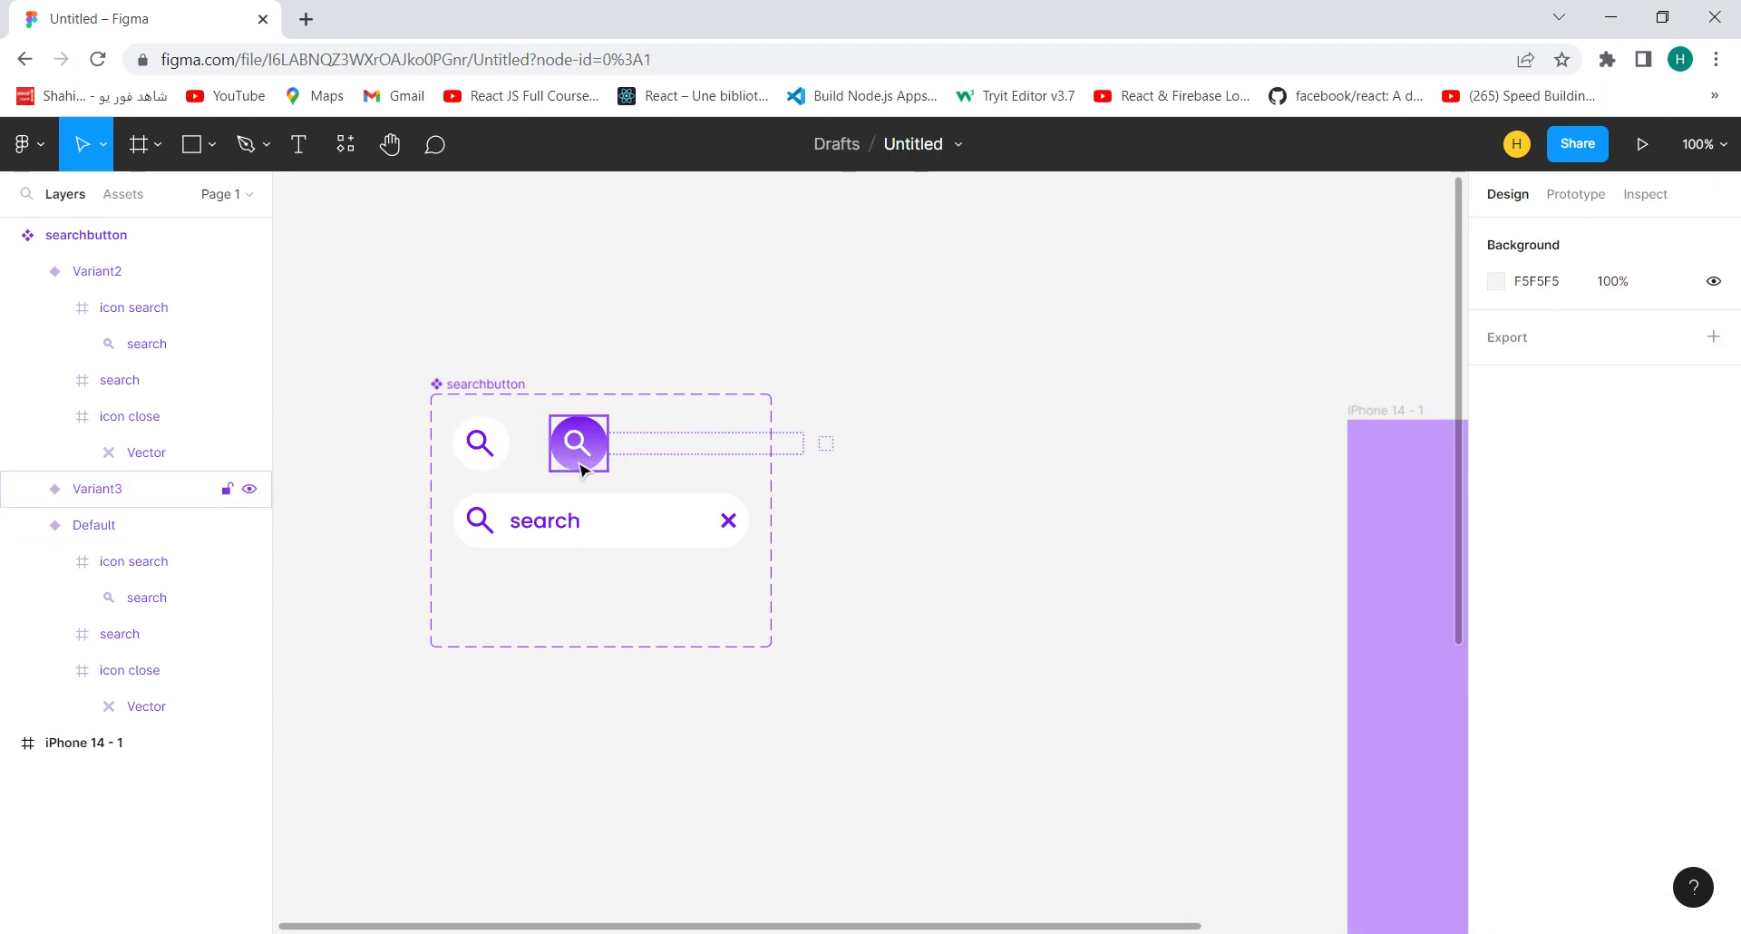
{"action": "left_click", "coordinate": [574, 467]}
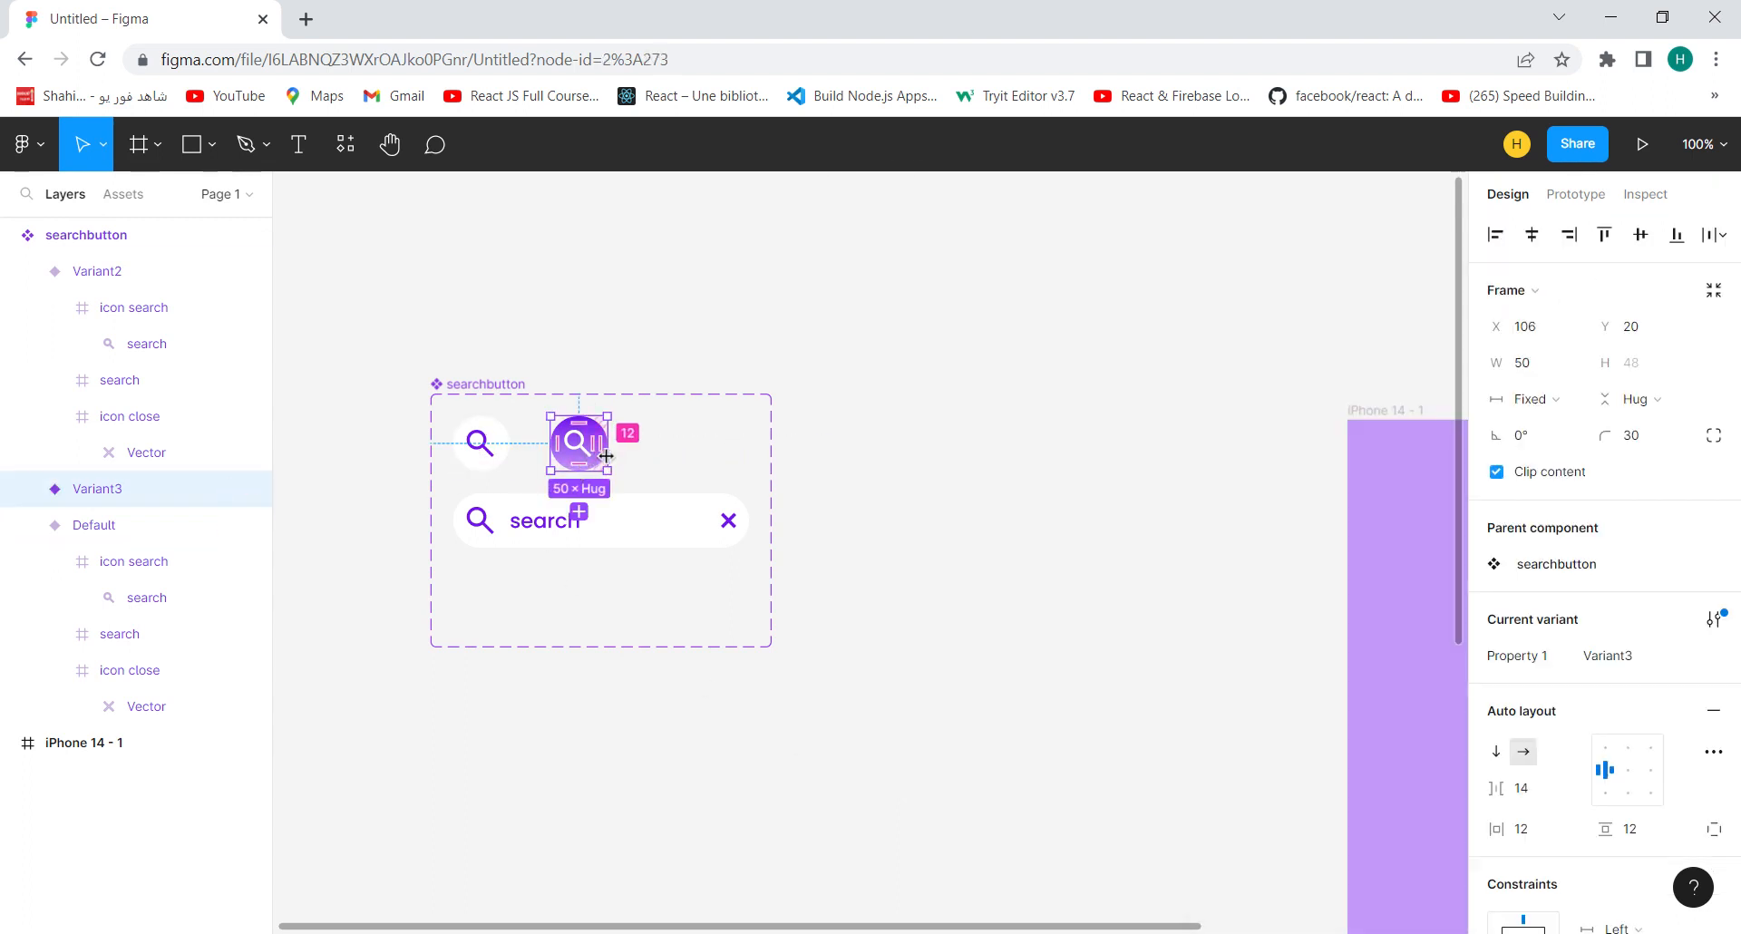
{"action": "left_click_drag", "start_coordinate": [605, 459], "coordinate": [606, 459]}
{"action": "left_click_drag", "start_coordinate": [606, 451], "coordinate": [607, 451]}
{"action": "left_click", "coordinate": [647, 735]}
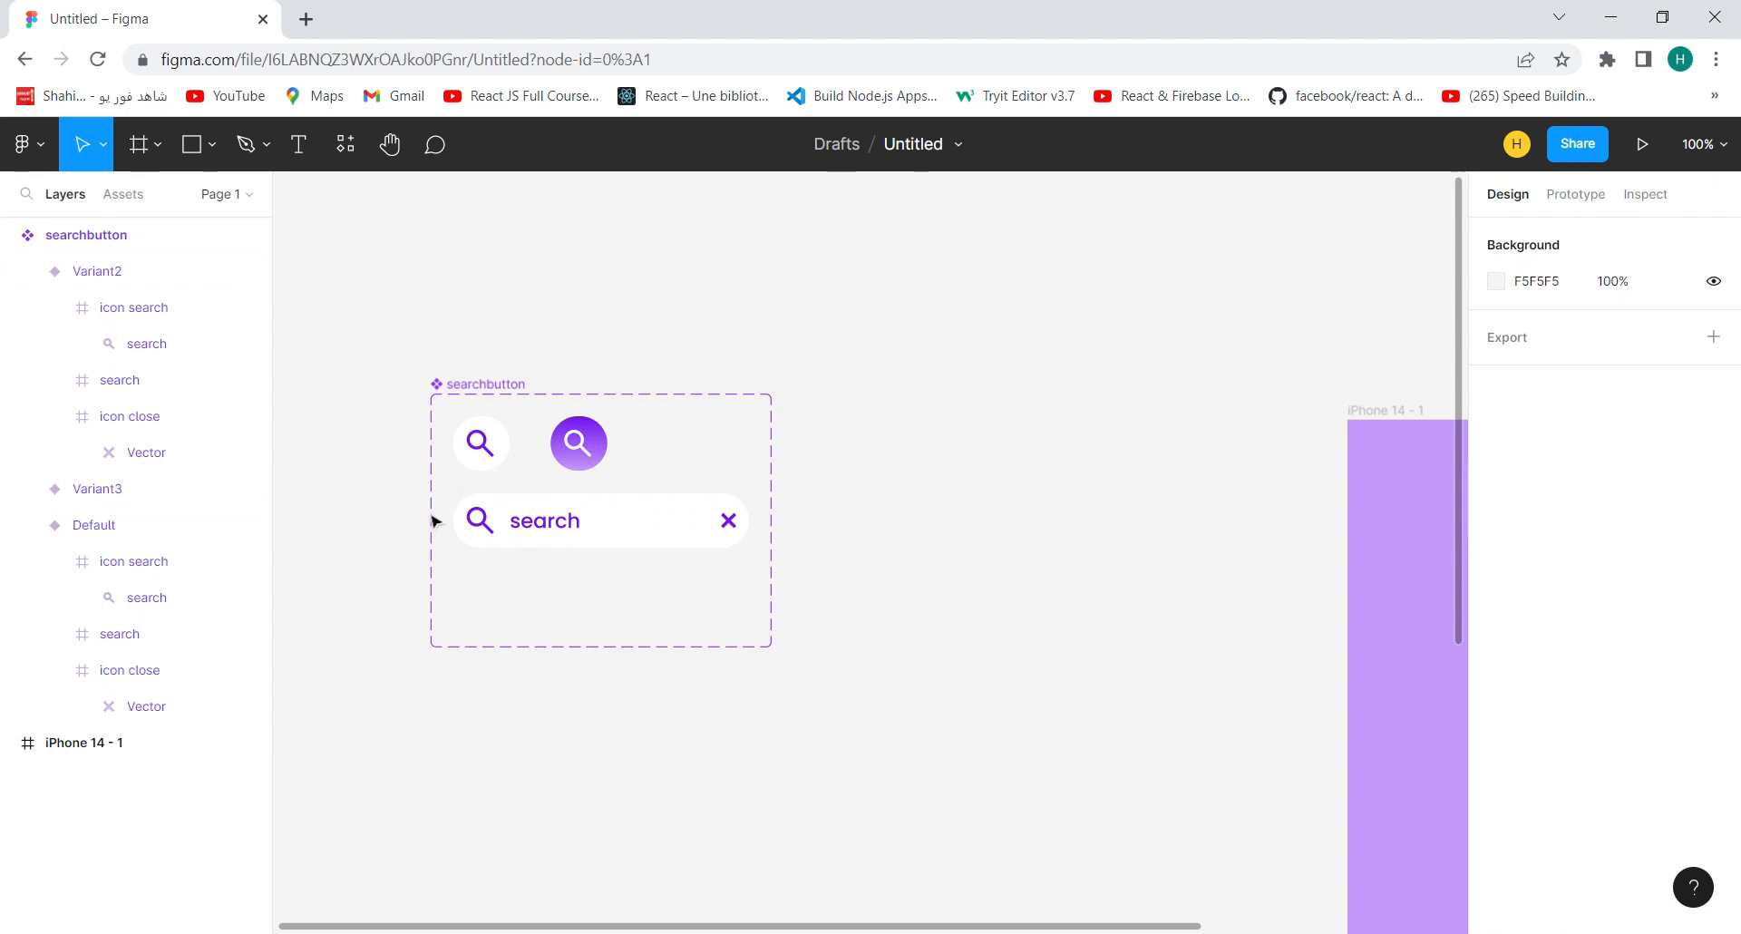
{"action": "left_click", "coordinate": [475, 383]}
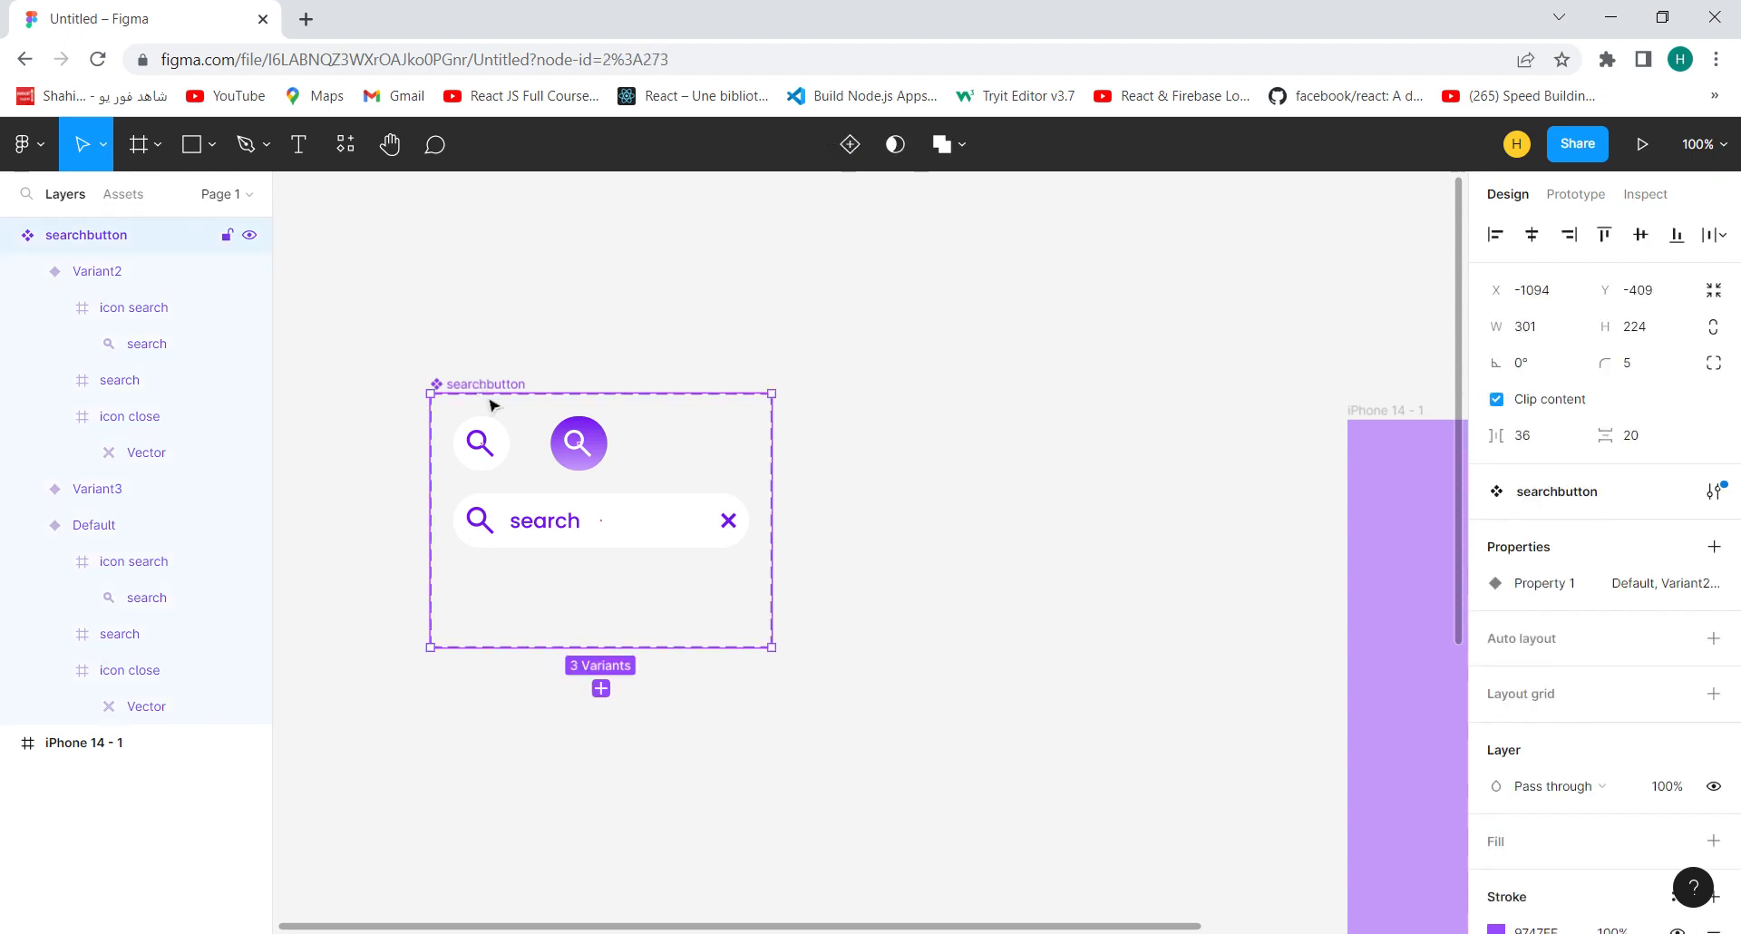
{"action": "left_click", "coordinate": [585, 519]}
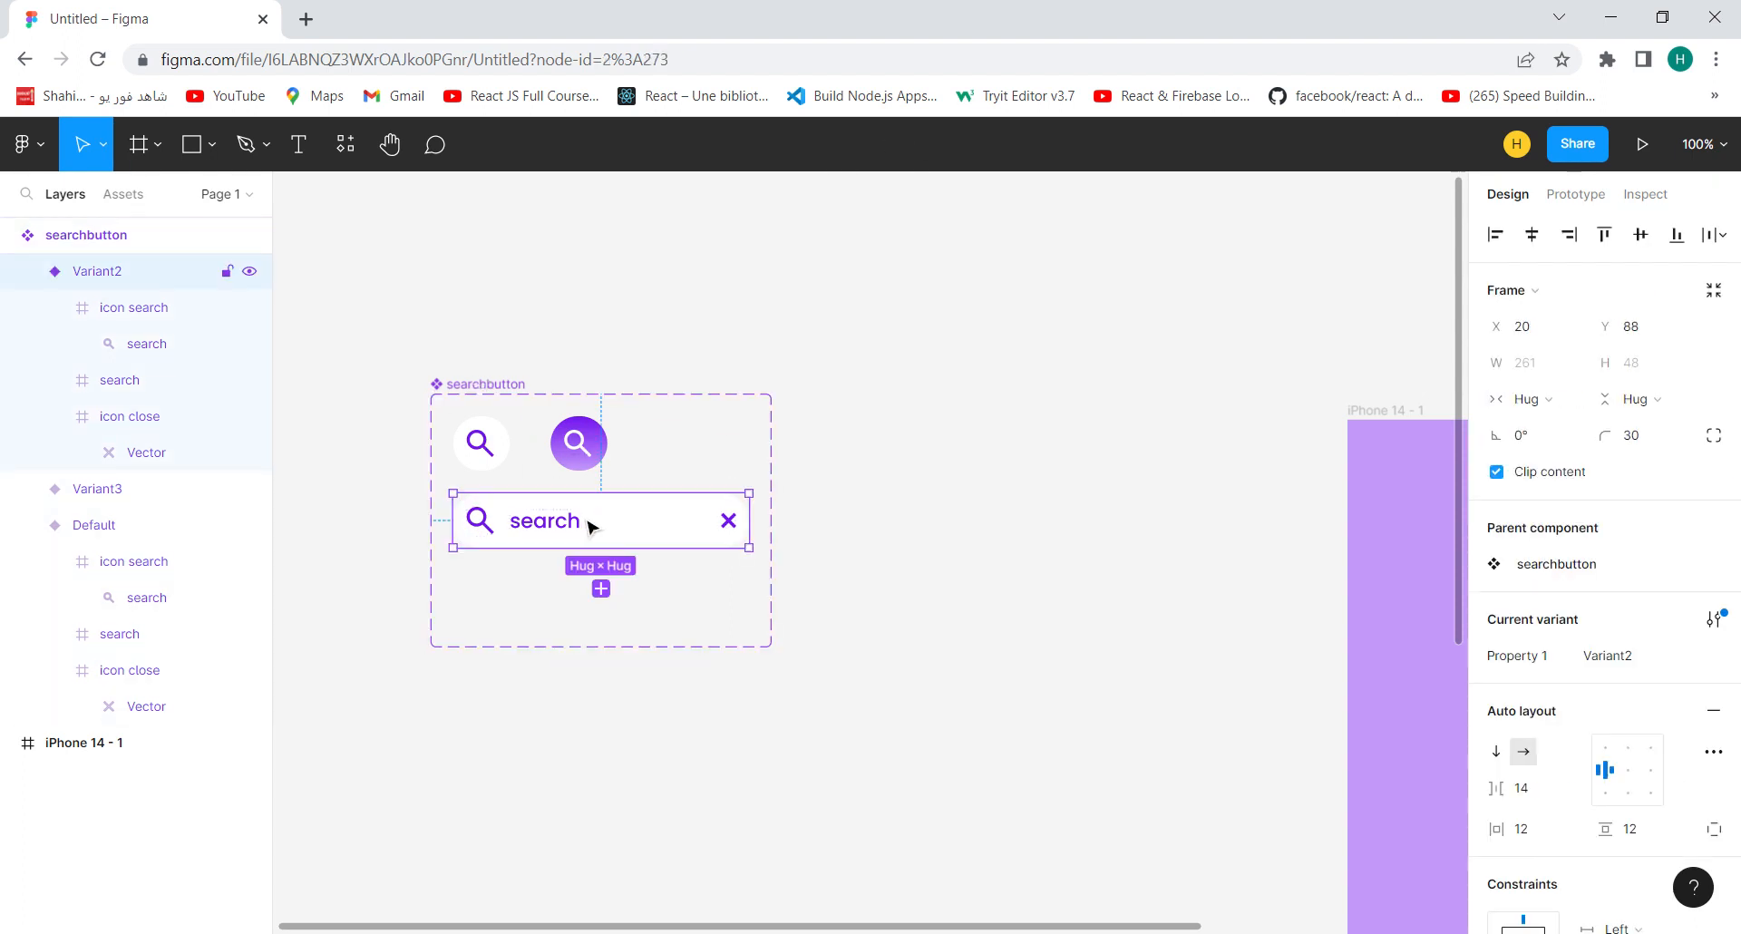
{"action": "left_click", "coordinate": [602, 591]}
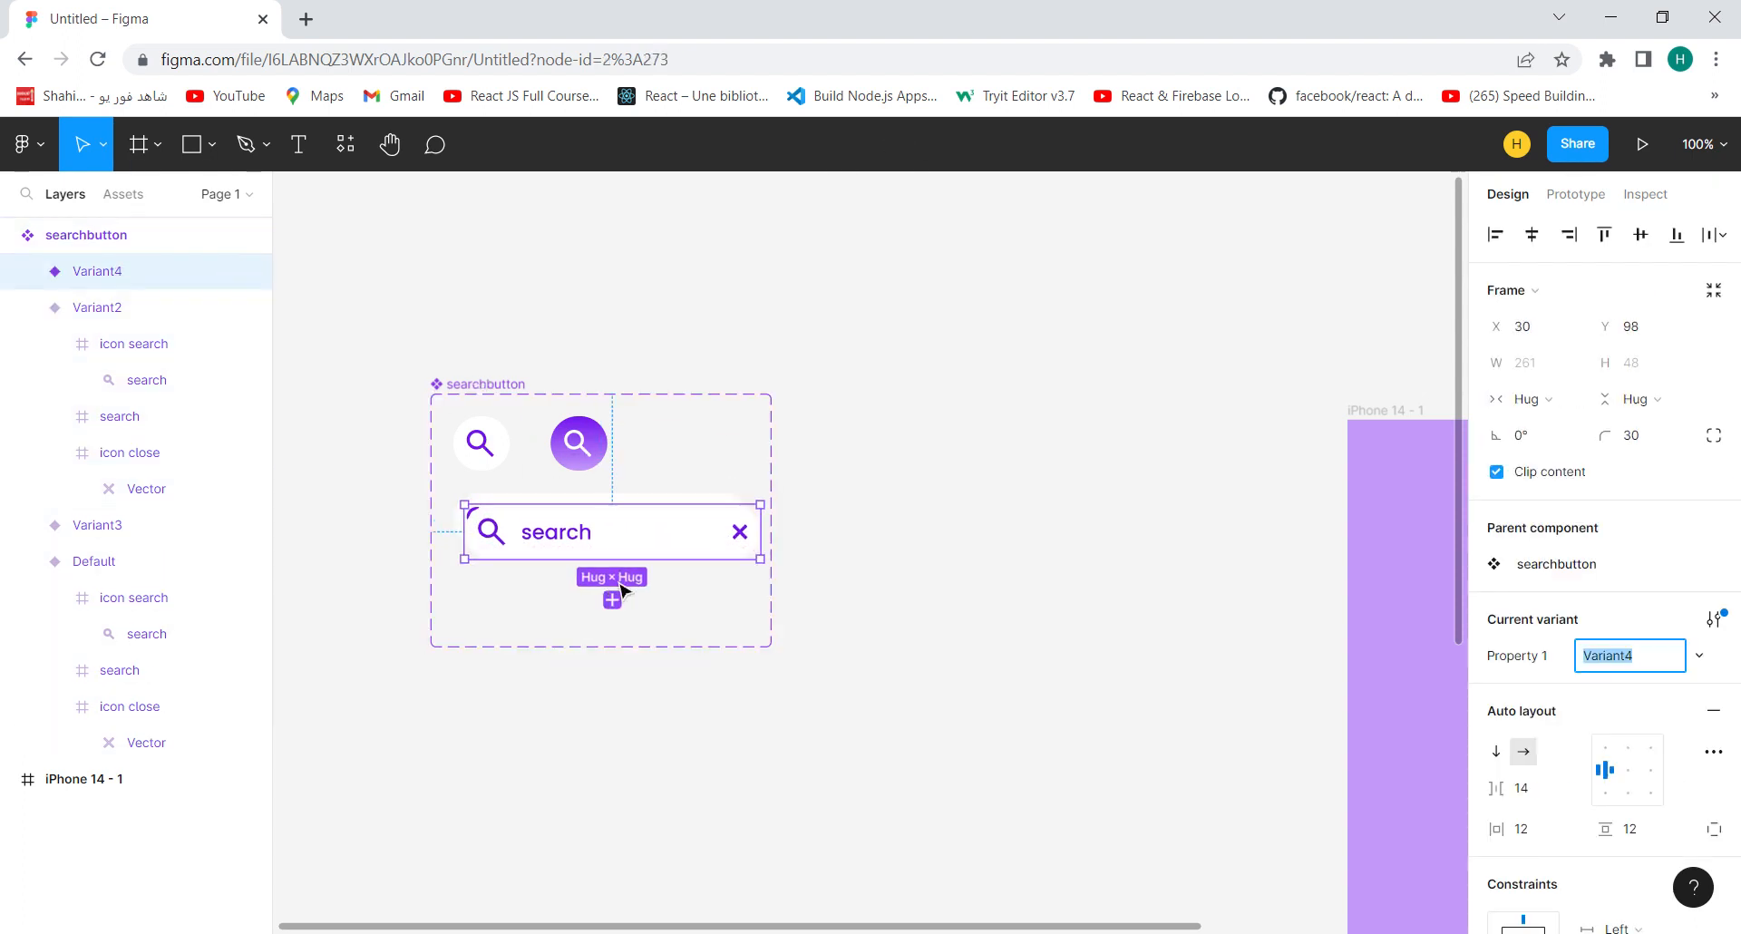
{"action": "key", "text": "ctrl+z"}
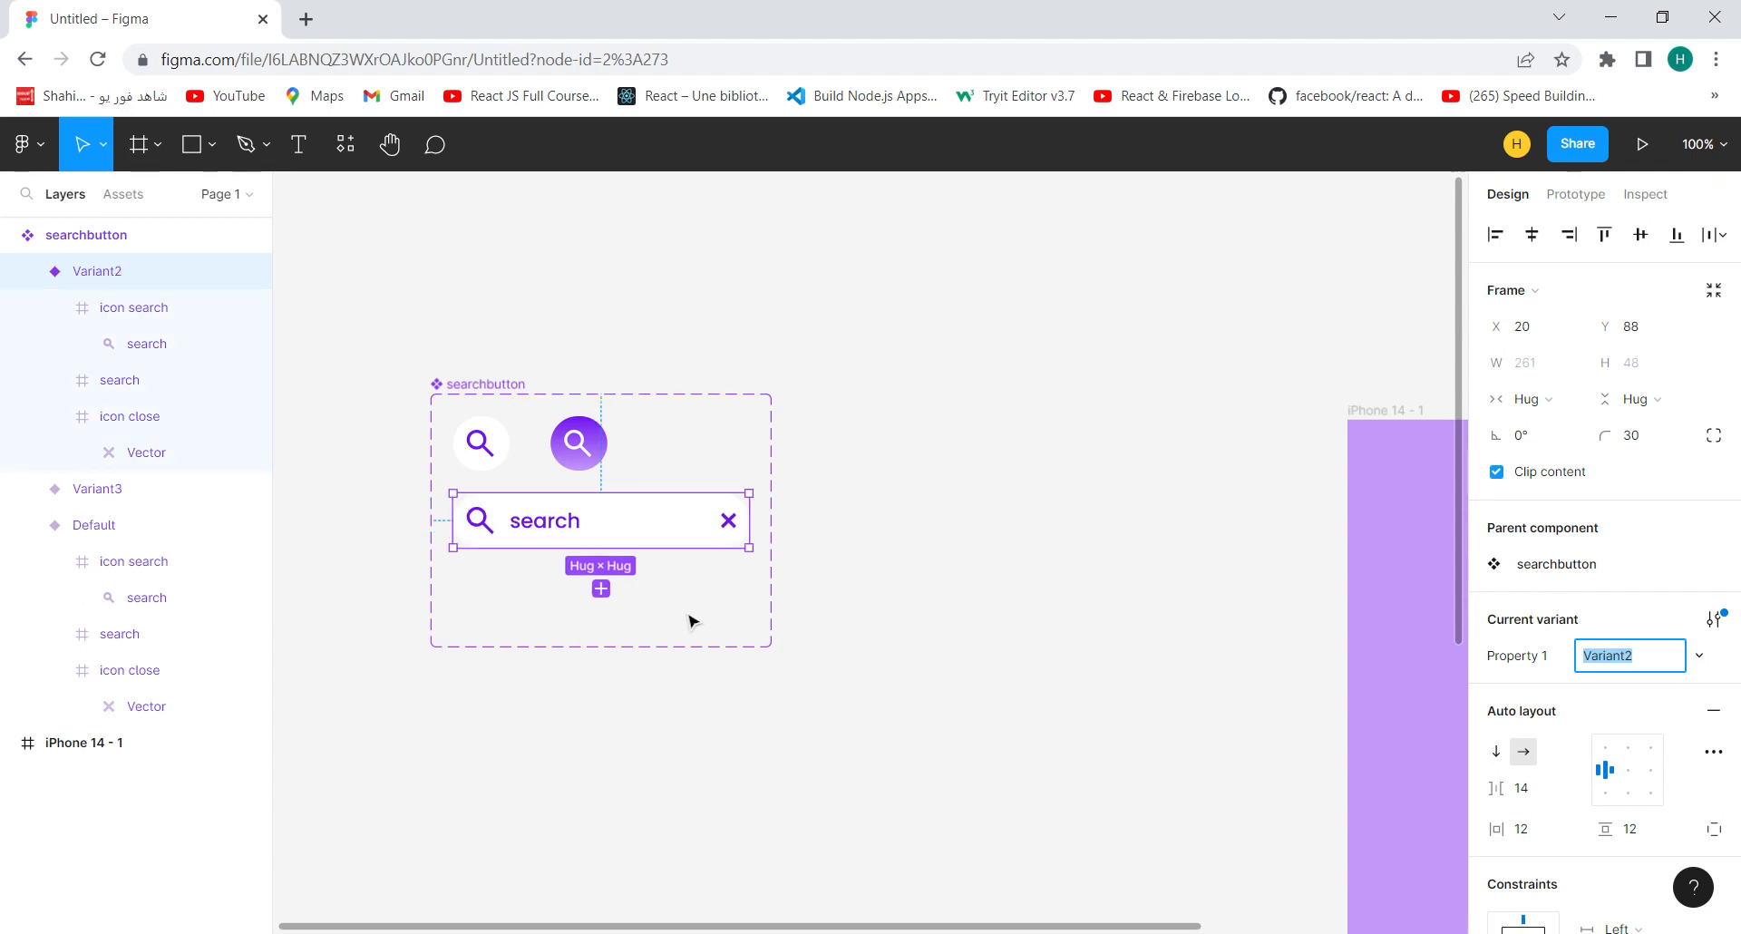
Widen the searchbutton component set frame to about 474, extending its right edge
{"action": "left_click", "coordinate": [537, 402]}
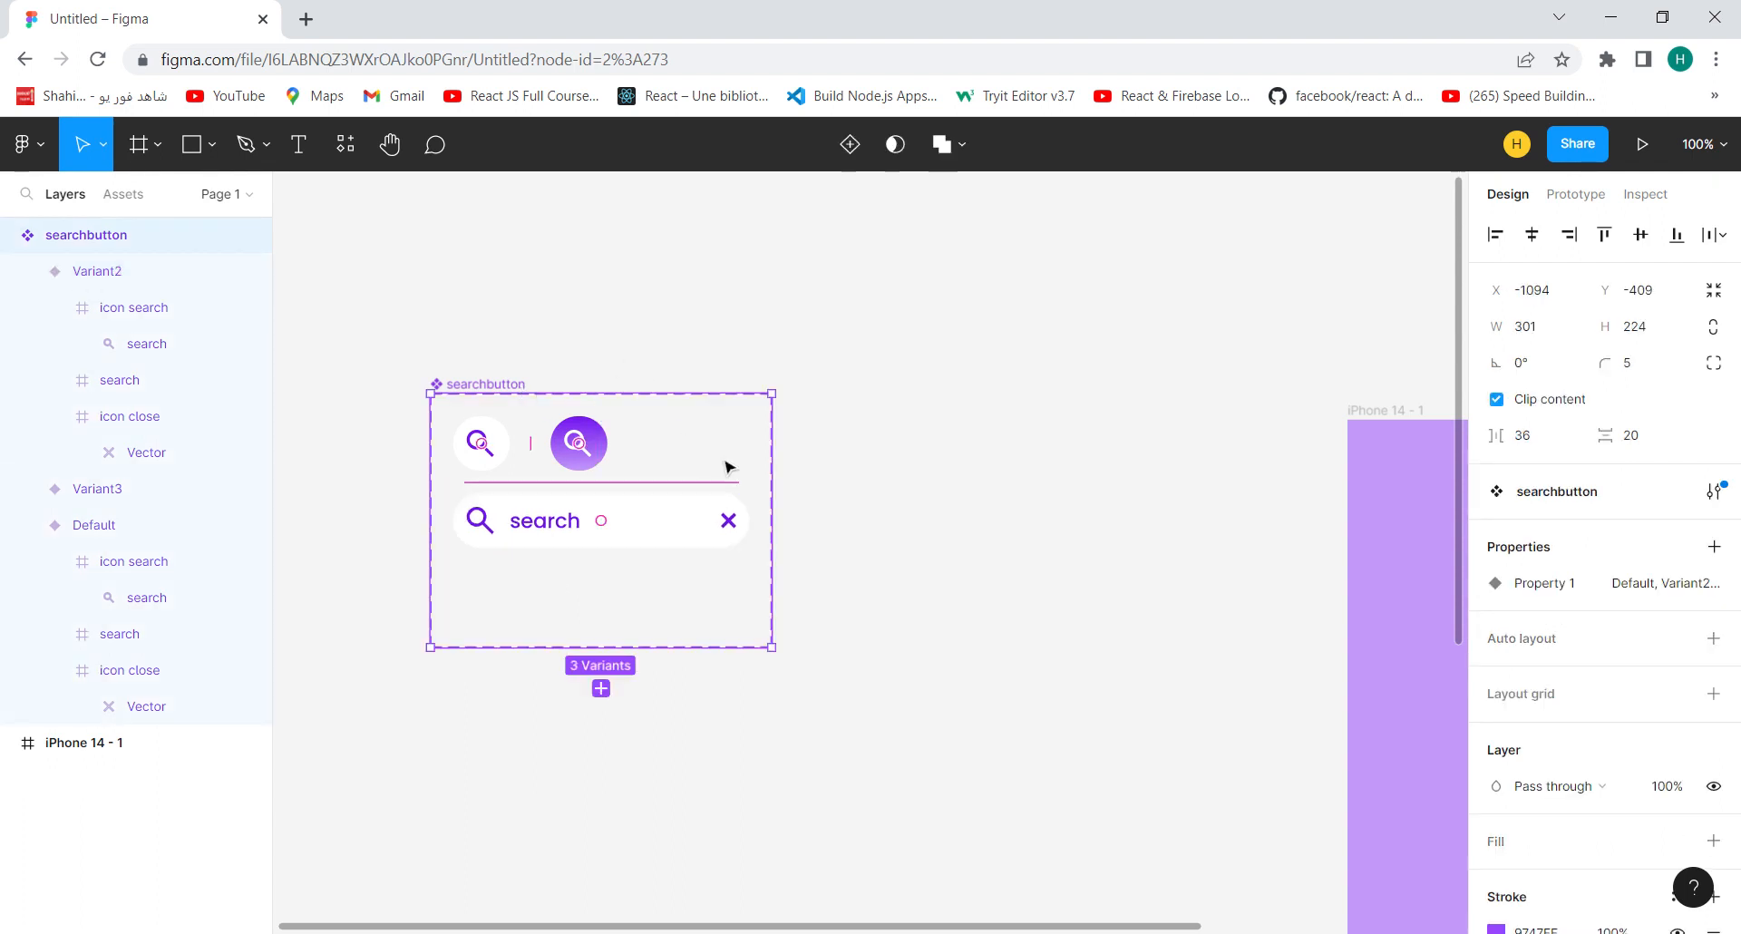
{"action": "left_click_drag", "start_coordinate": [773, 503], "coordinate": [973, 498]}
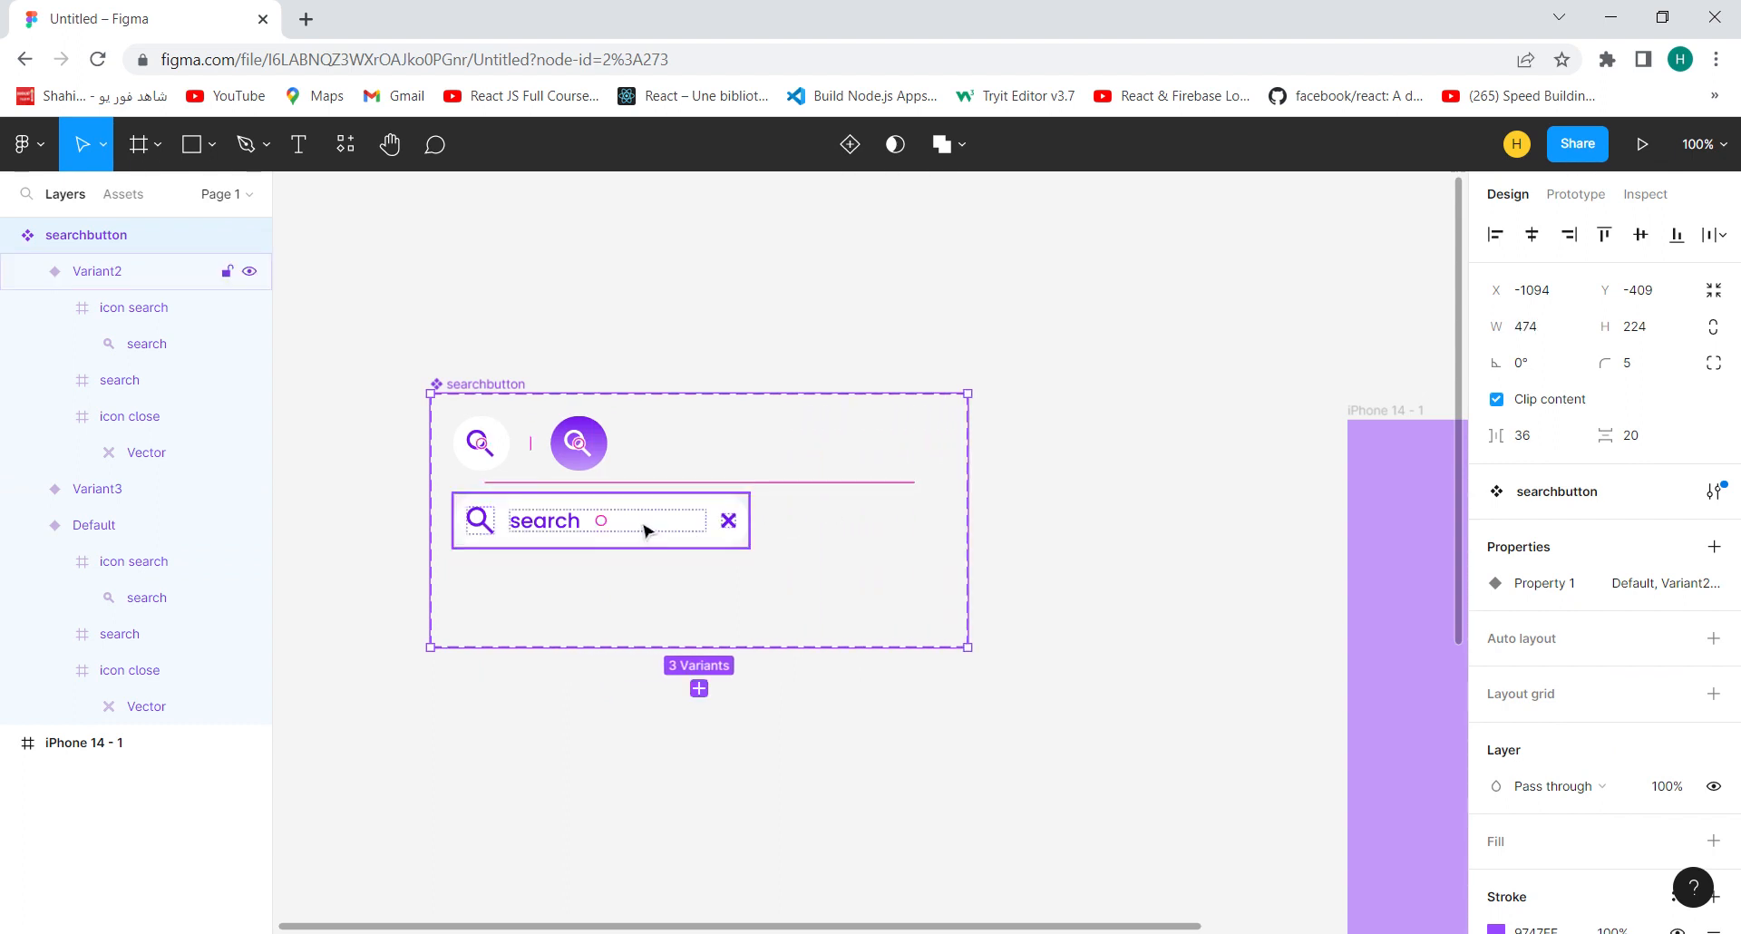
{"action": "left_click", "coordinate": [646, 530]}
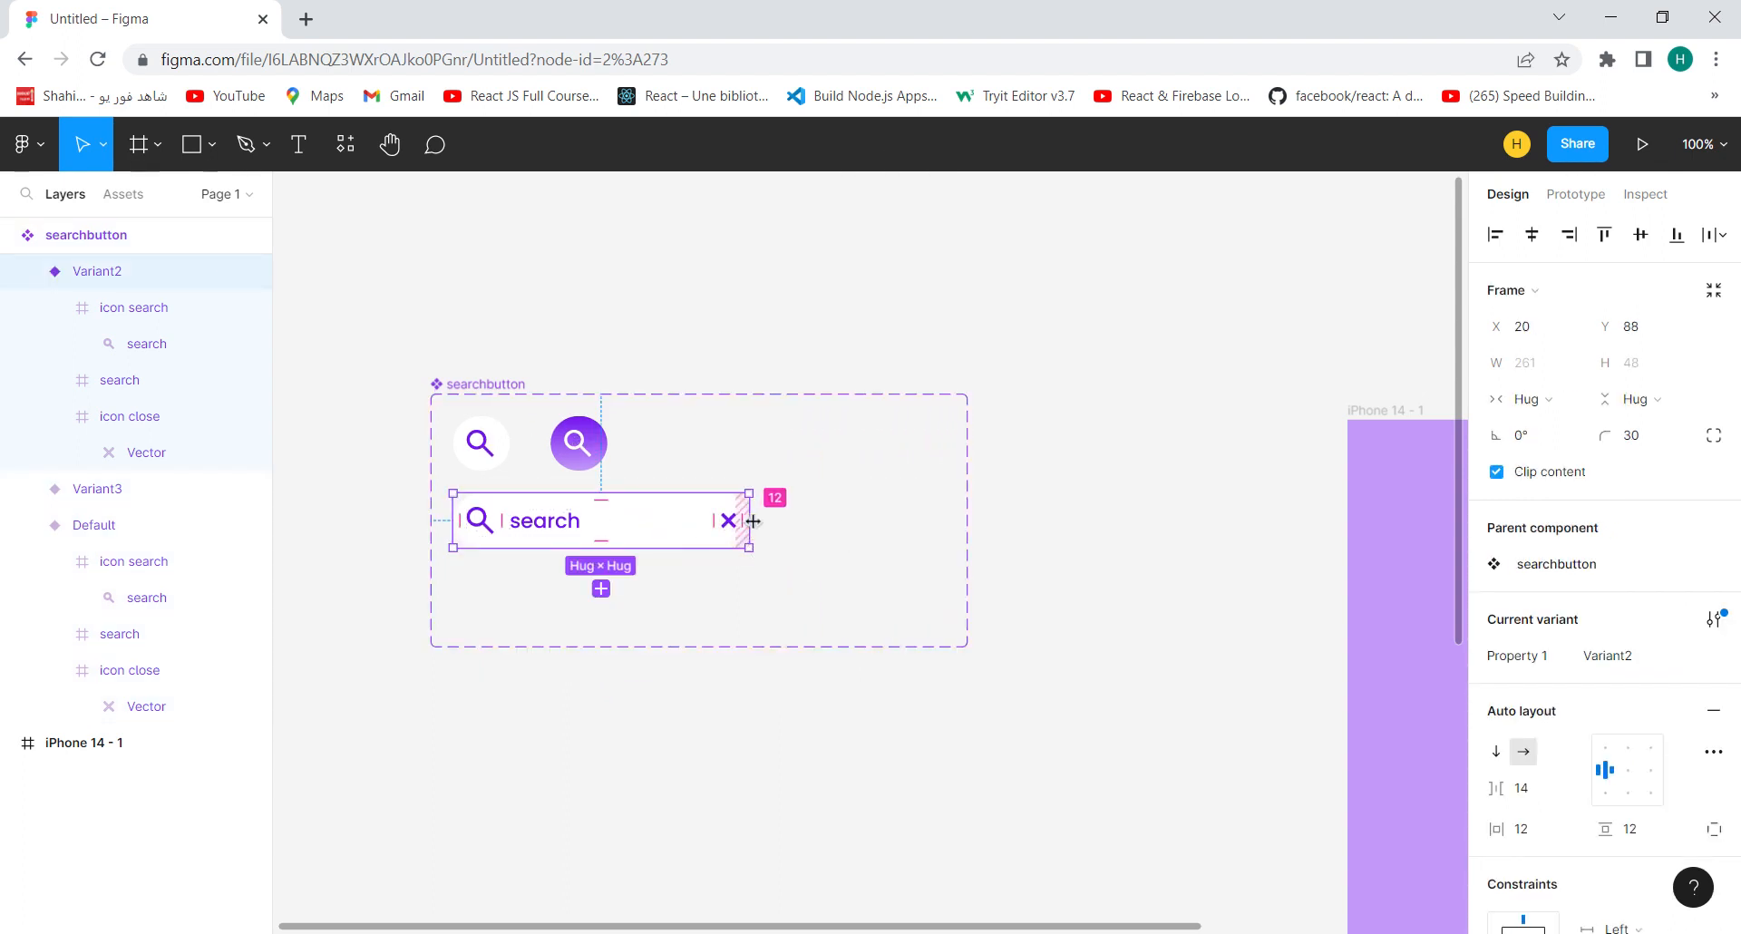
{"action": "left_click", "coordinate": [765, 600]}
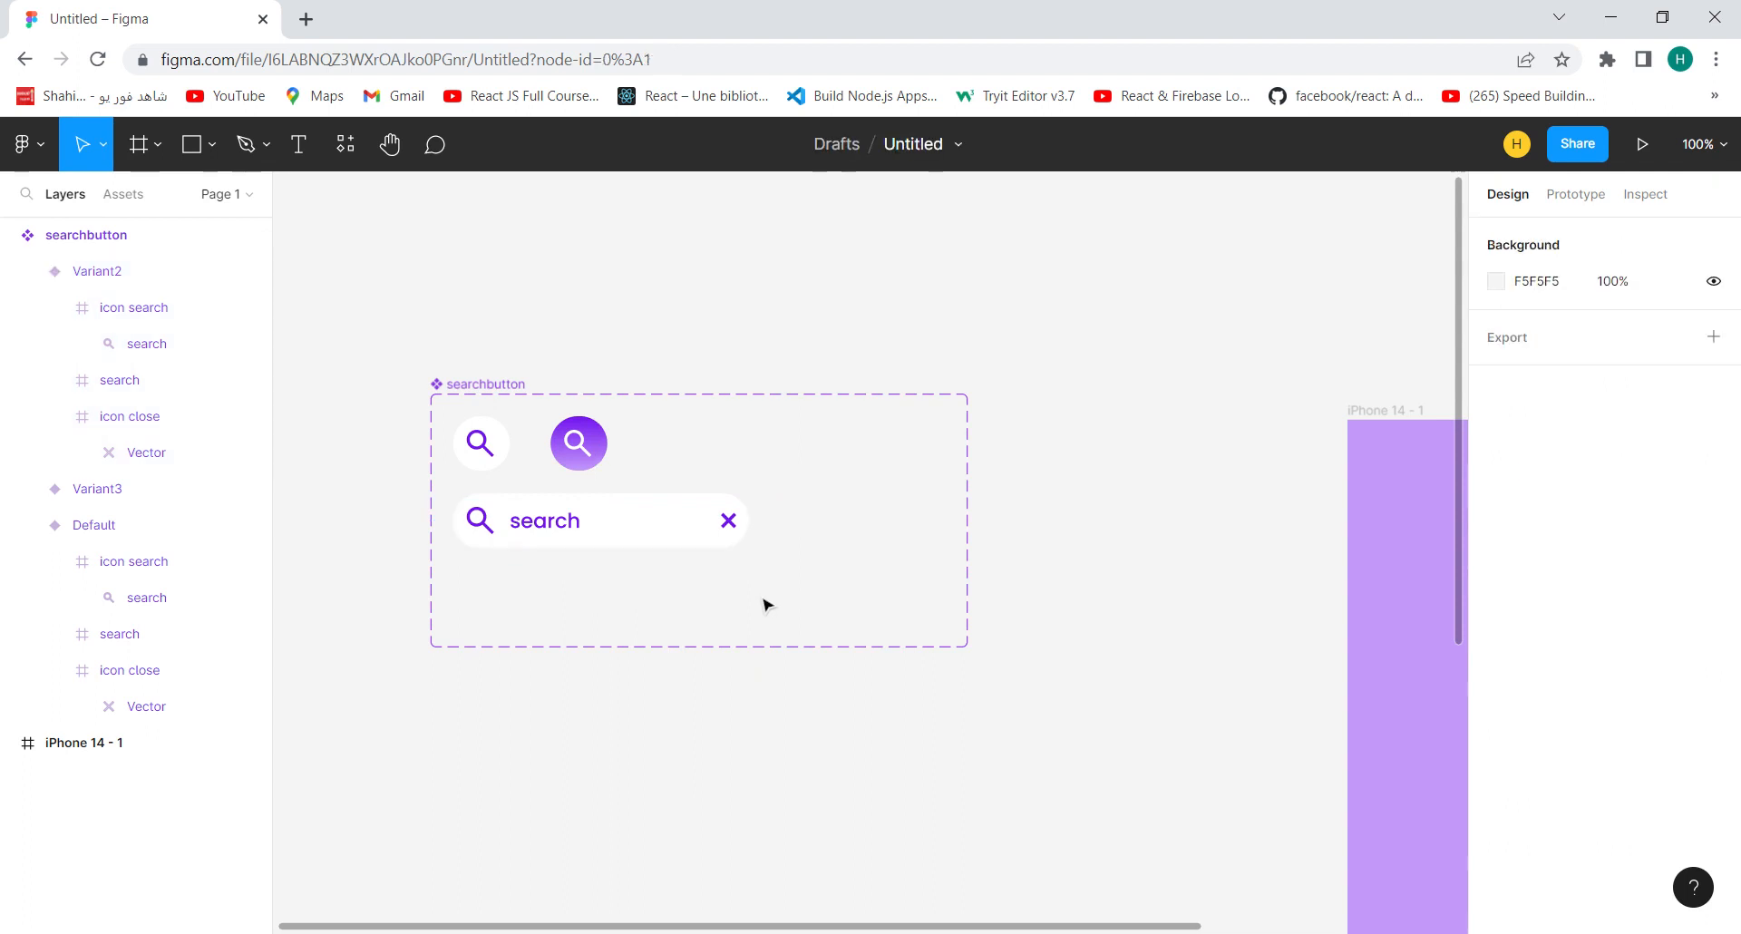
Set the width of the expanded search bar variant to 300
{"action": "left_click", "coordinate": [712, 549]}
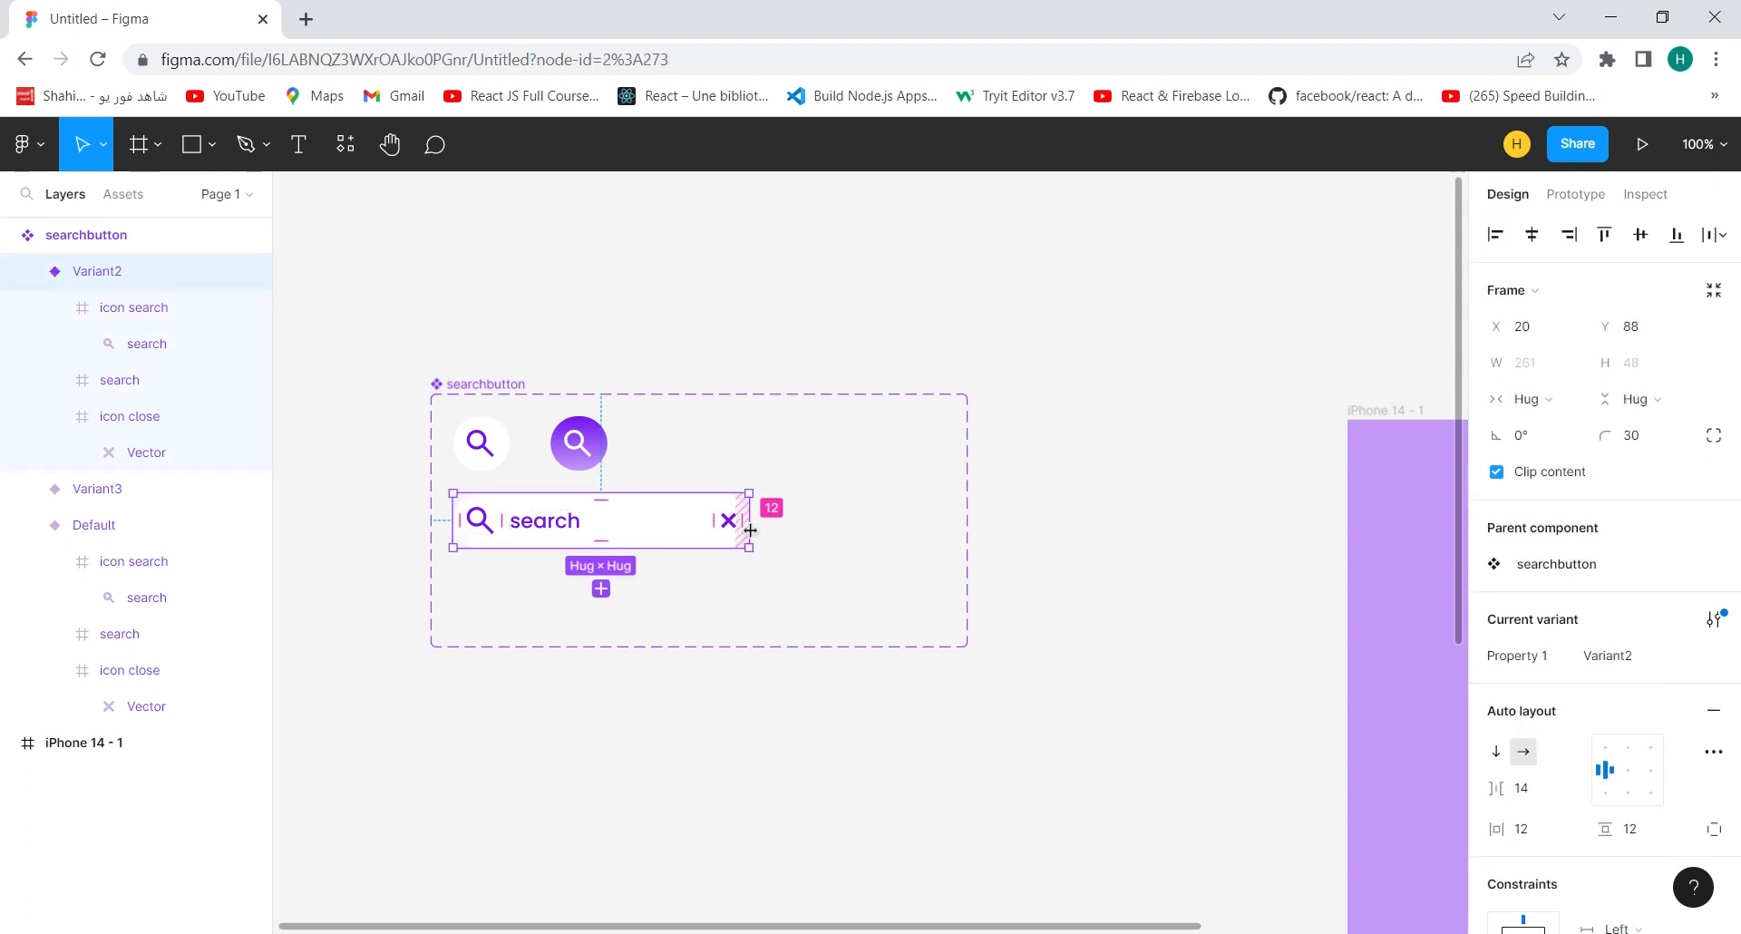
{"action": "left_click_drag", "start_coordinate": [750, 530], "coordinate": [785, 533]}
{"action": "left_click", "coordinate": [1532, 364]}
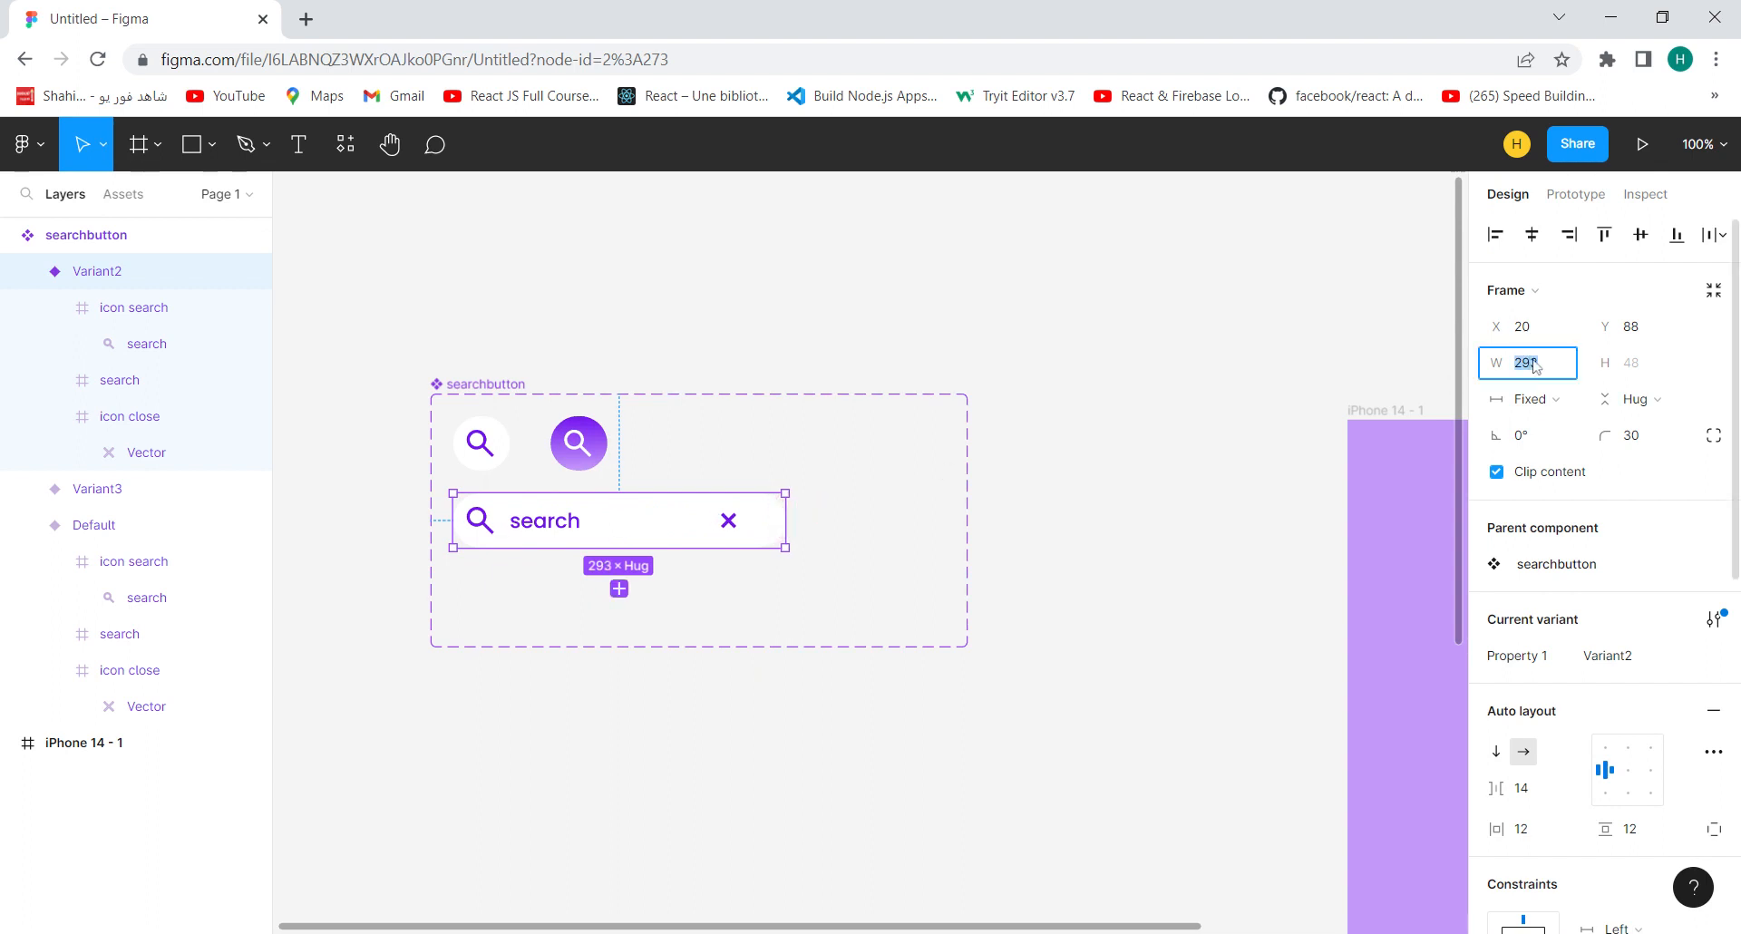
{"action": "type", "text": "300"}
{"action": "key", "text": "Return"}
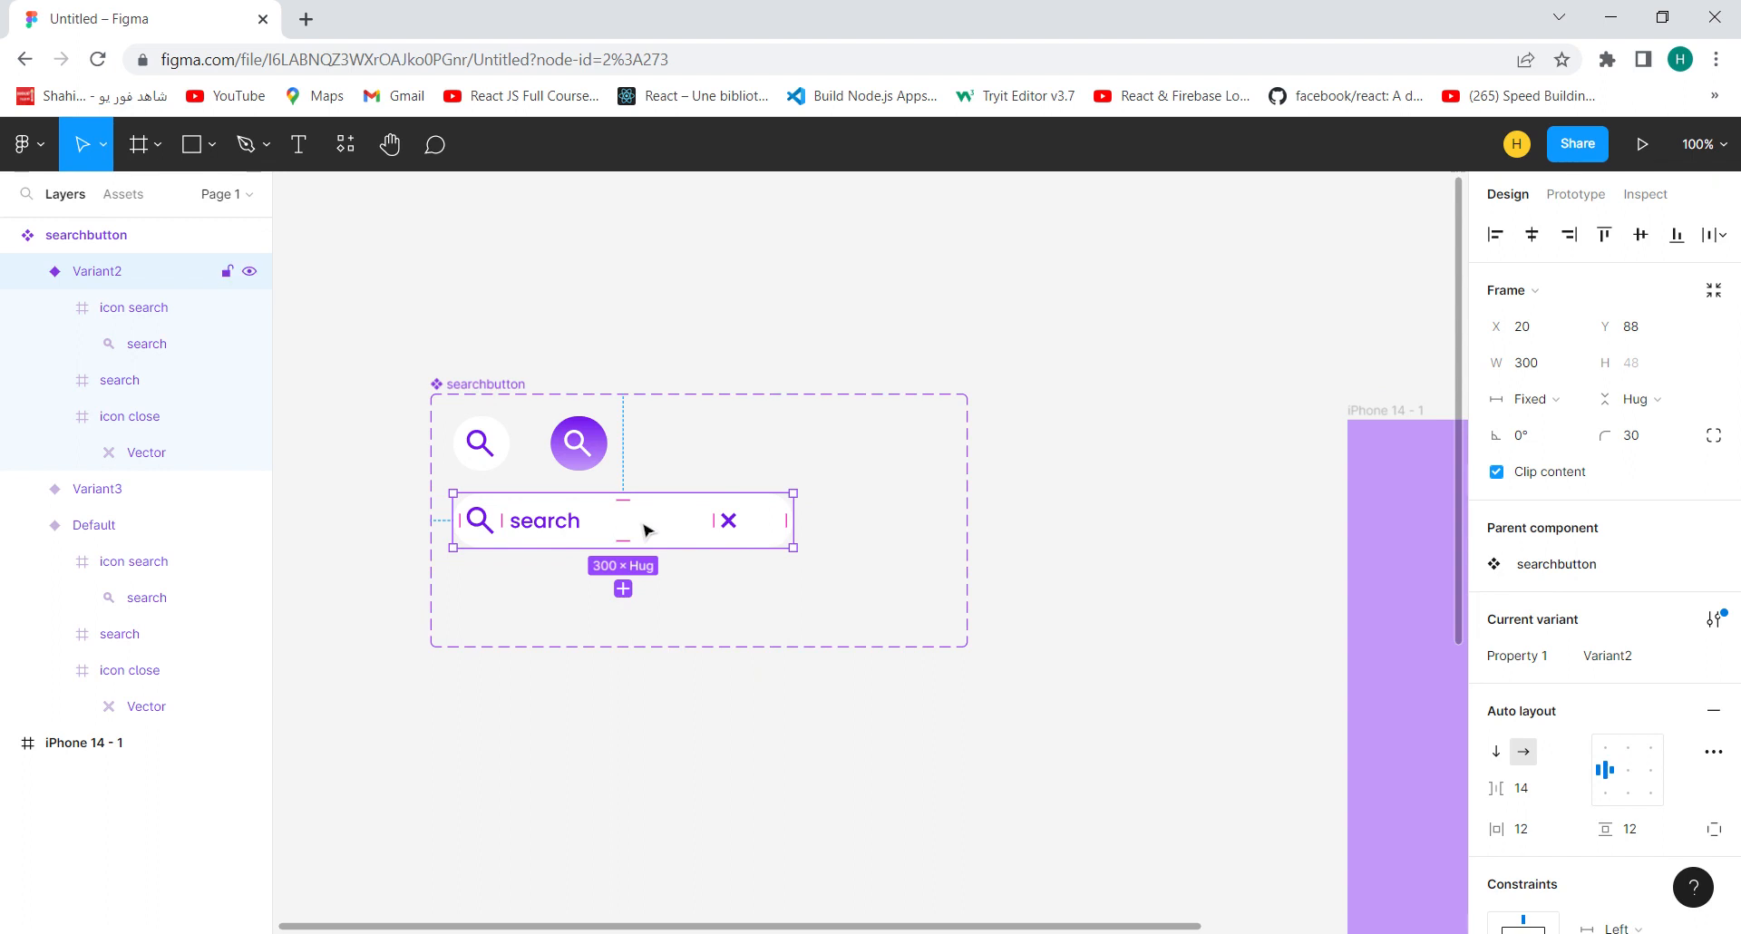
Widen the search frame inside the expanded bar to about 211, moving the close icon toward the bar's right end
{"action": "double_click", "coordinate": [579, 525]}
{"action": "double_click", "coordinate": [580, 530]}
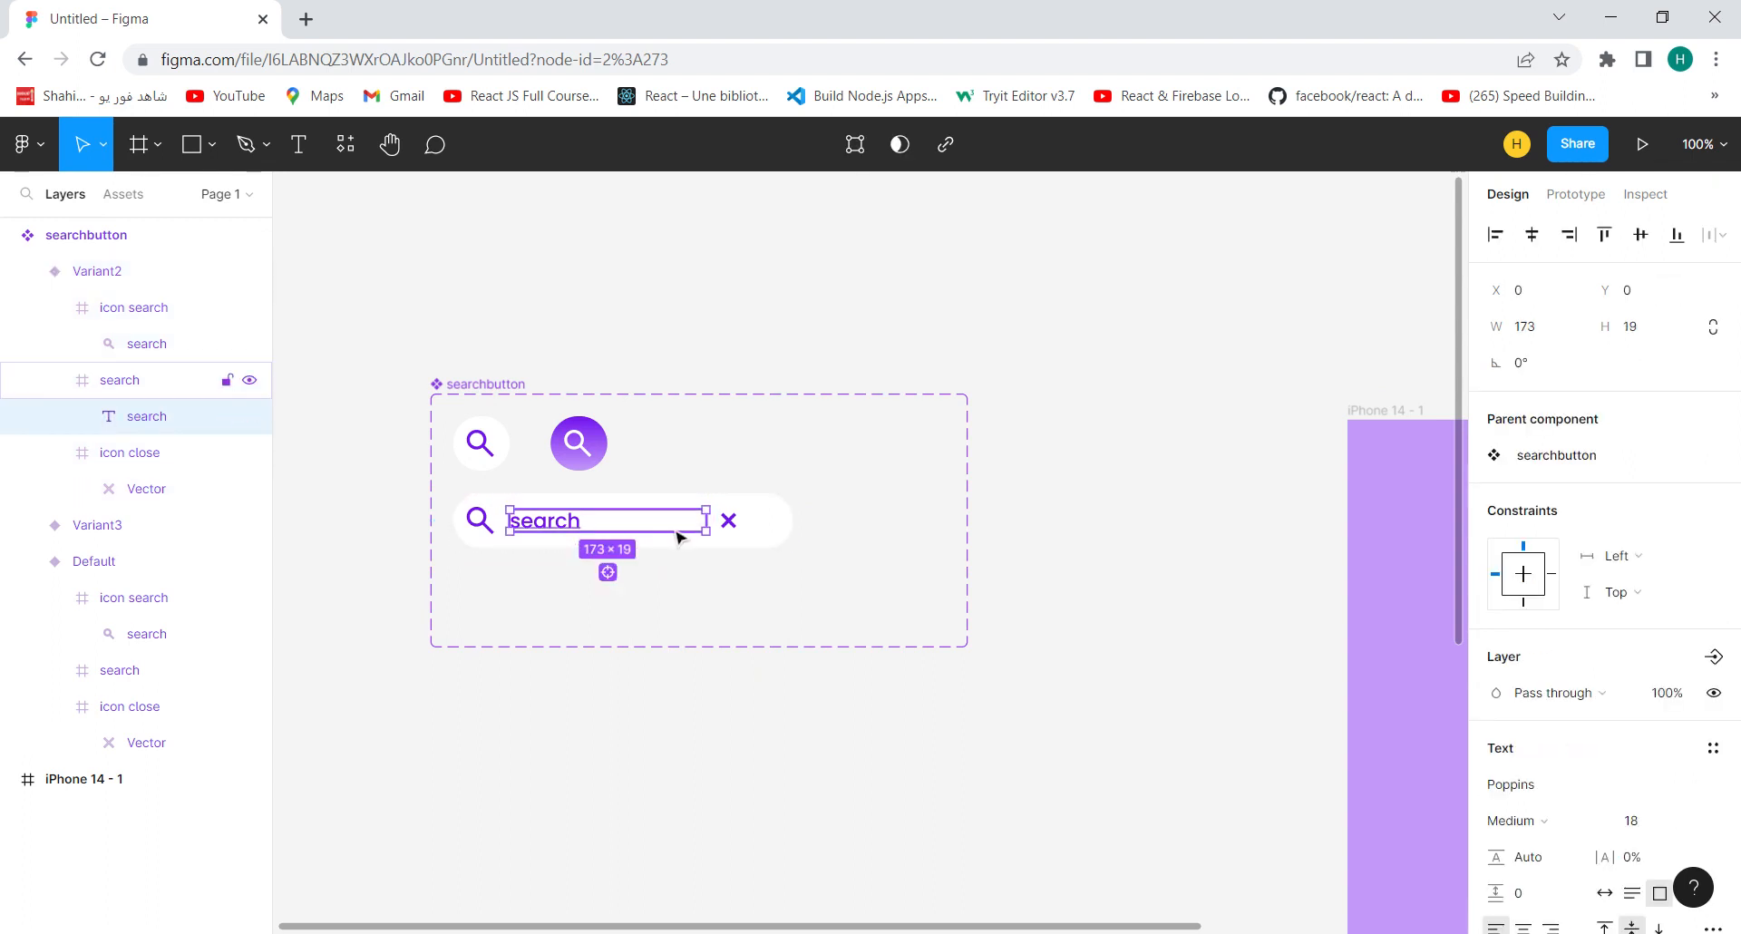
{"action": "mouse_move", "coordinate": [708, 519]}
{"action": "left_mouse_down"}
{"action": "mouse_move", "coordinate": [736, 519]}
{"action": "mouse_move", "coordinate": [707, 520]}
{"action": "left_mouse_up"}
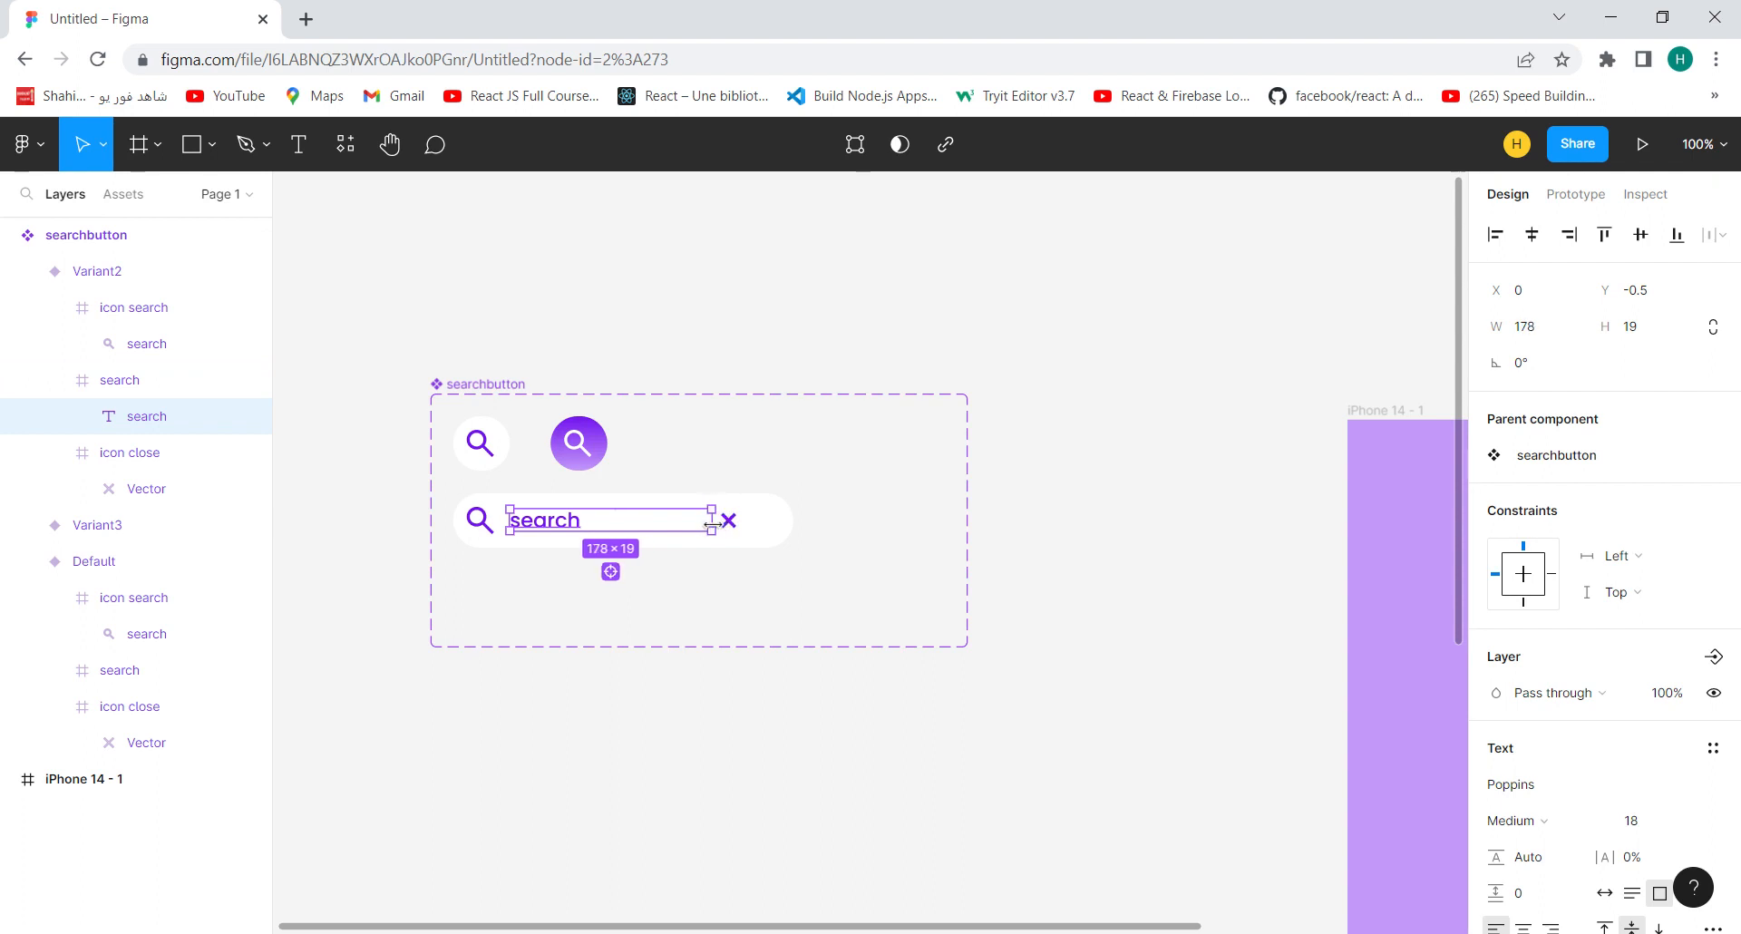
{"action": "left_click", "coordinate": [127, 384]}
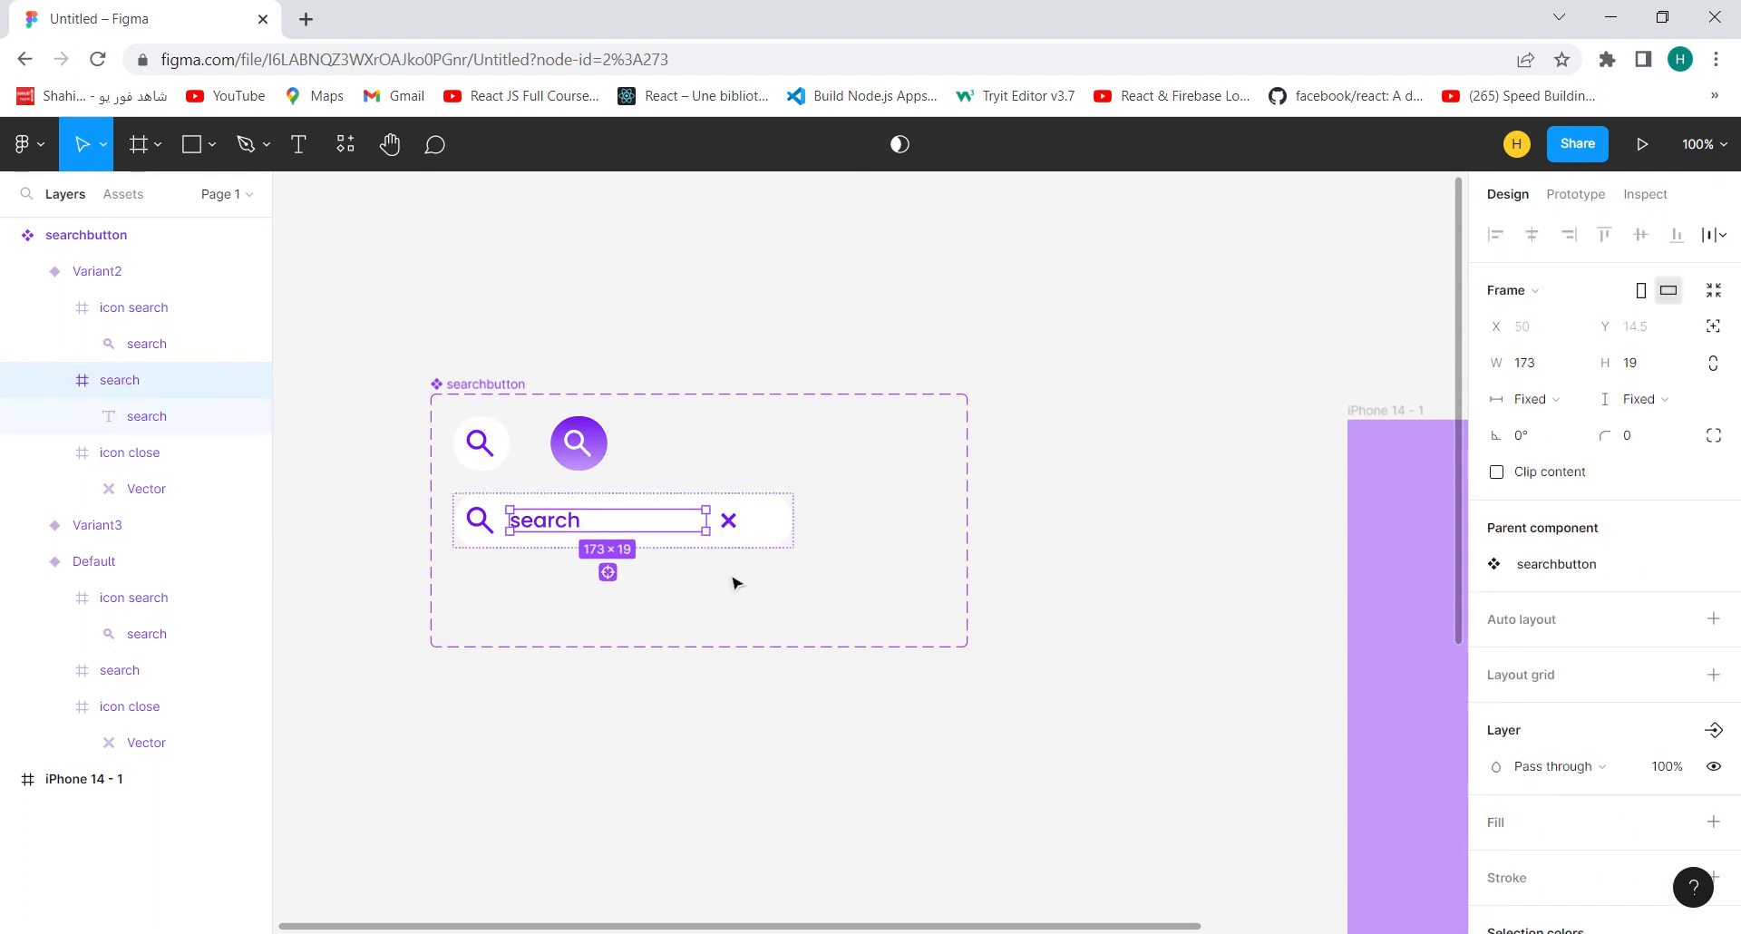
{"action": "left_click_drag", "start_coordinate": [712, 520], "coordinate": [750, 524]}
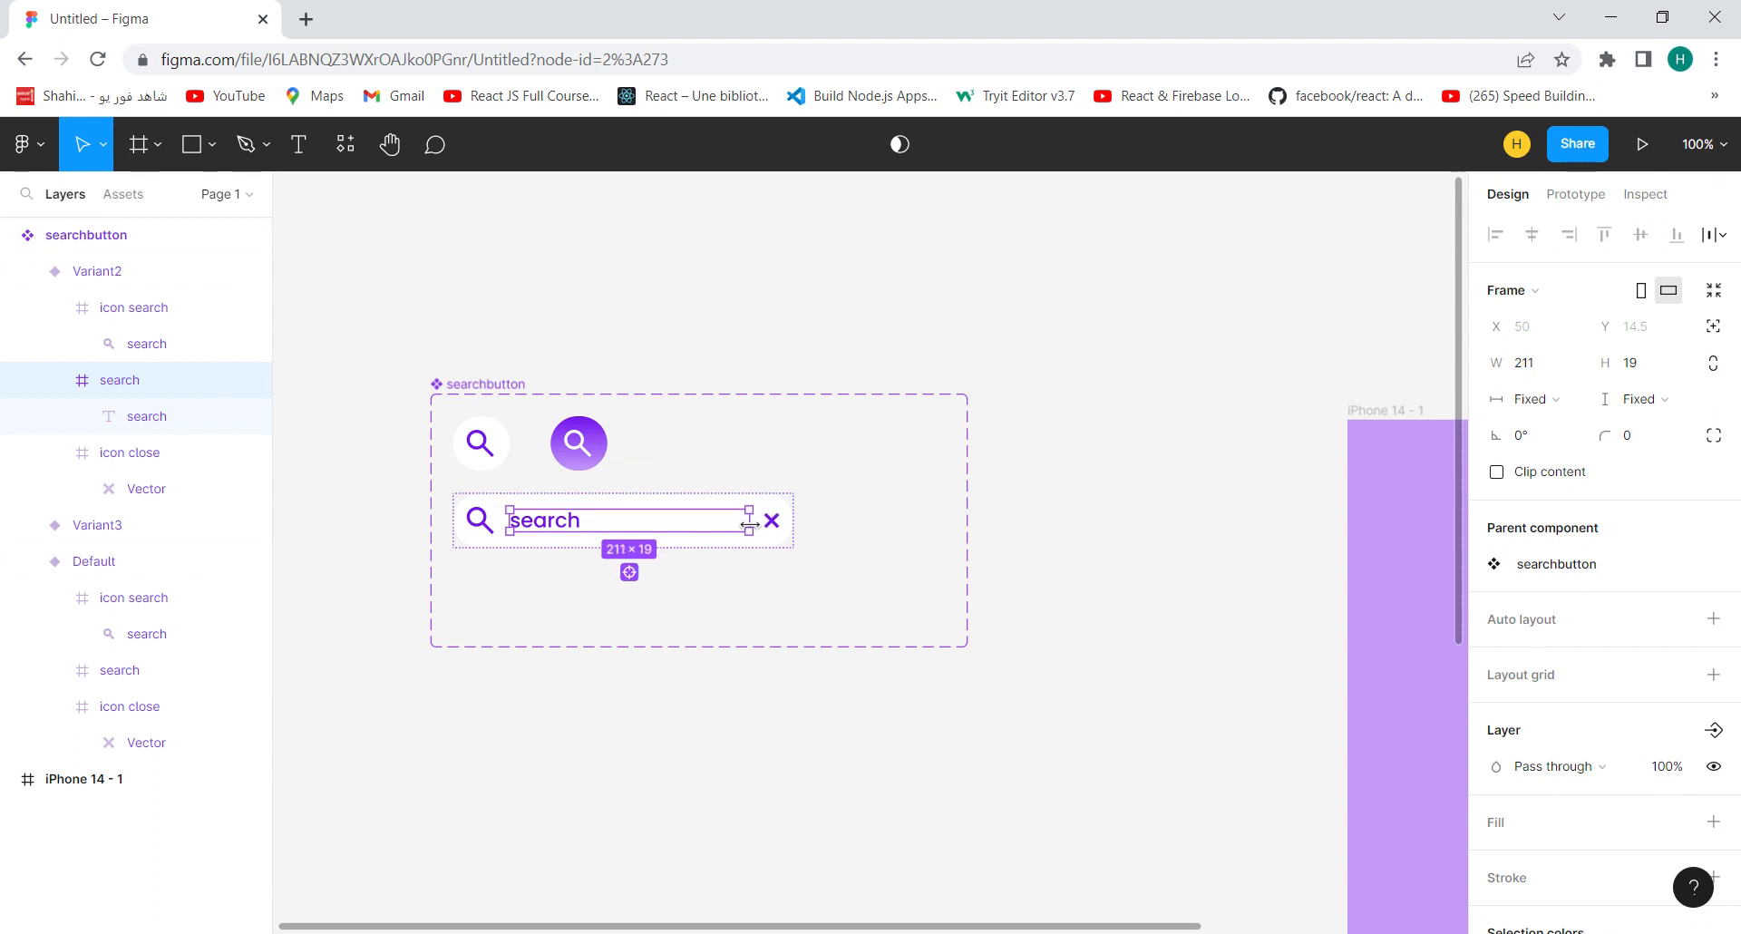
{"action": "left_click", "coordinate": [746, 739]}
{"action": "left_click", "coordinate": [571, 527]}
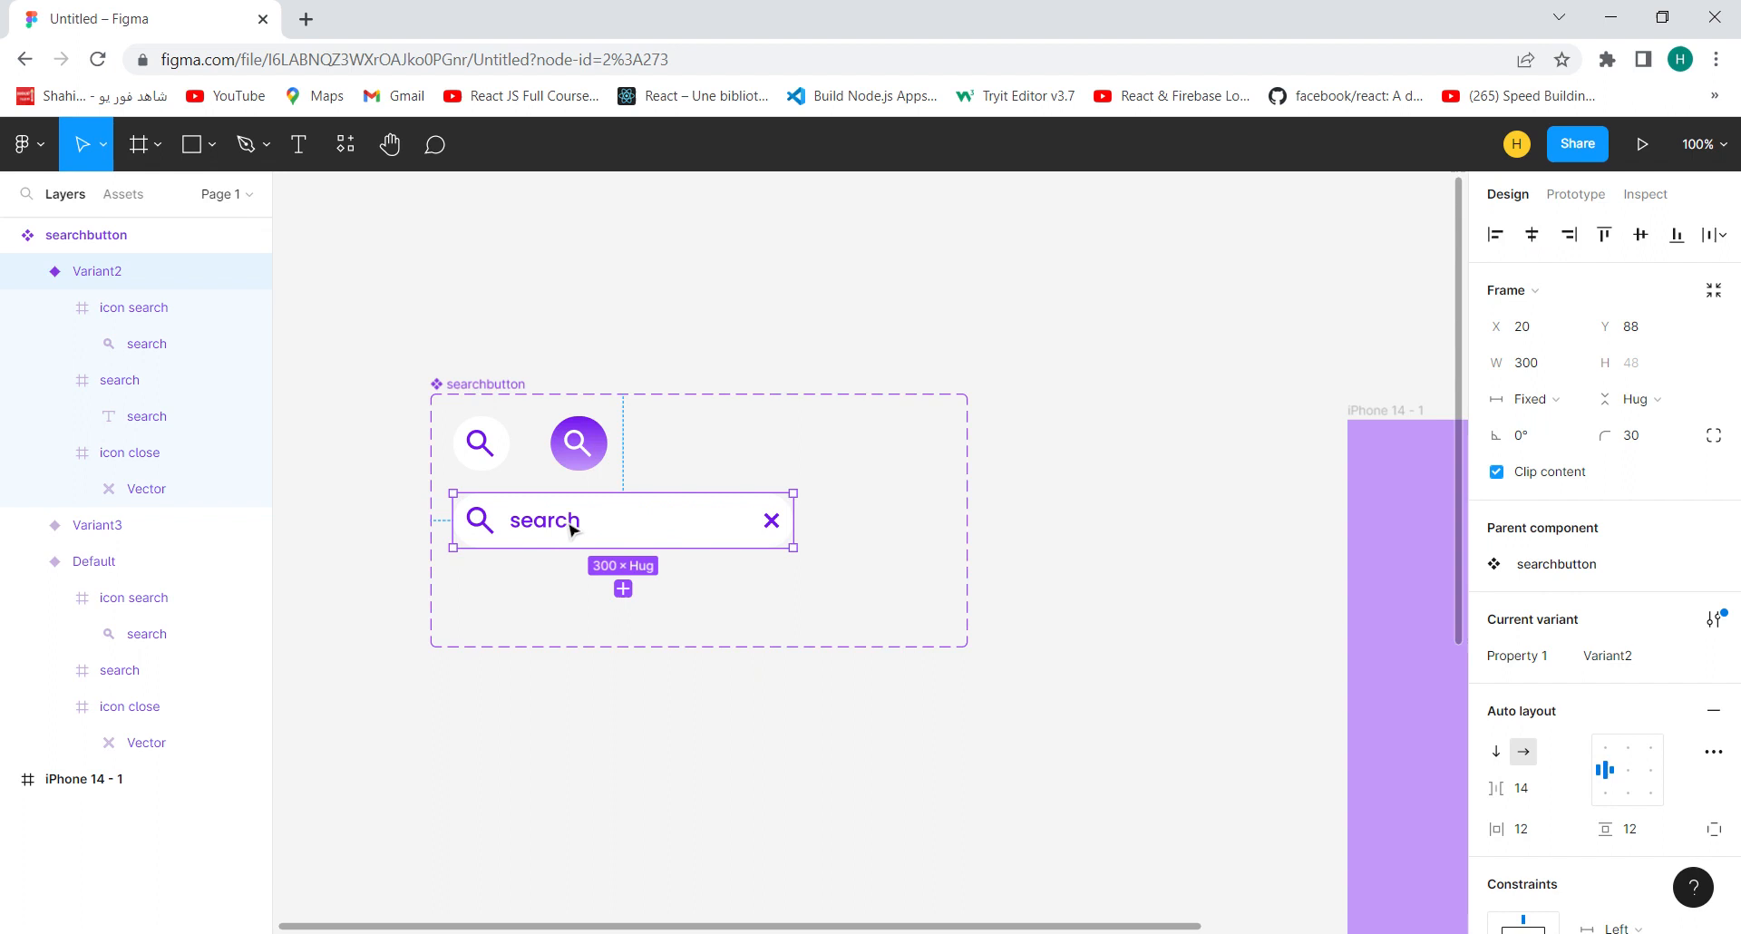
{"action": "left_click", "coordinate": [623, 589]}
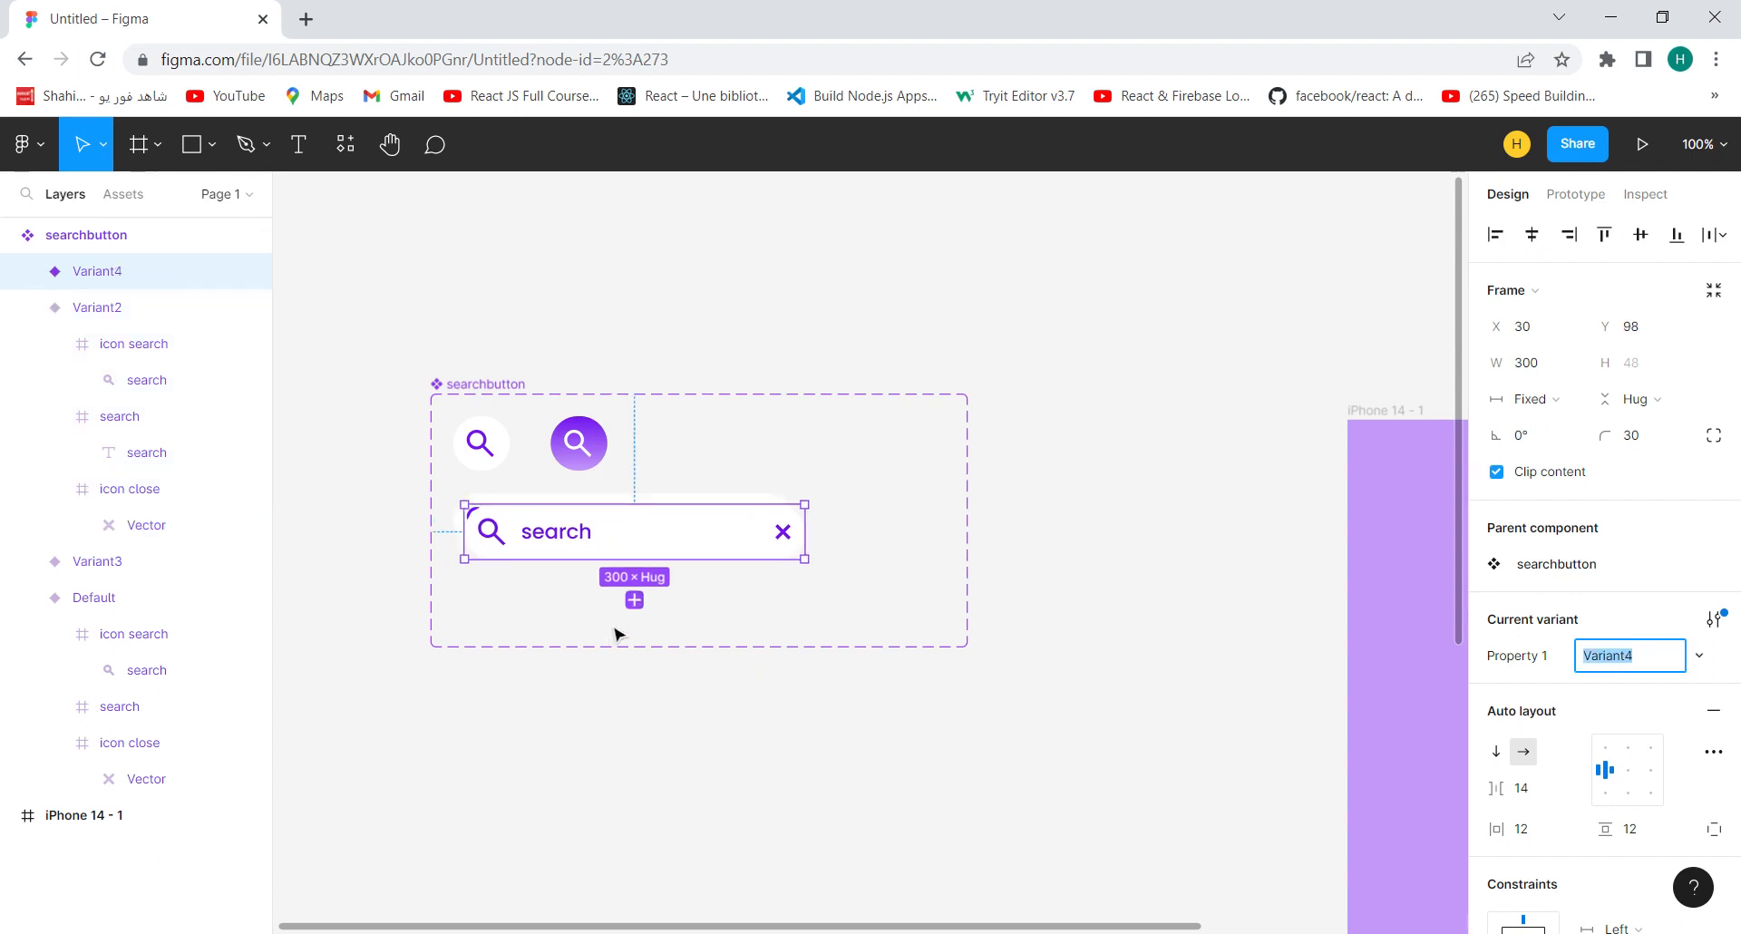
{"action": "key", "text": "ctrl+z"}
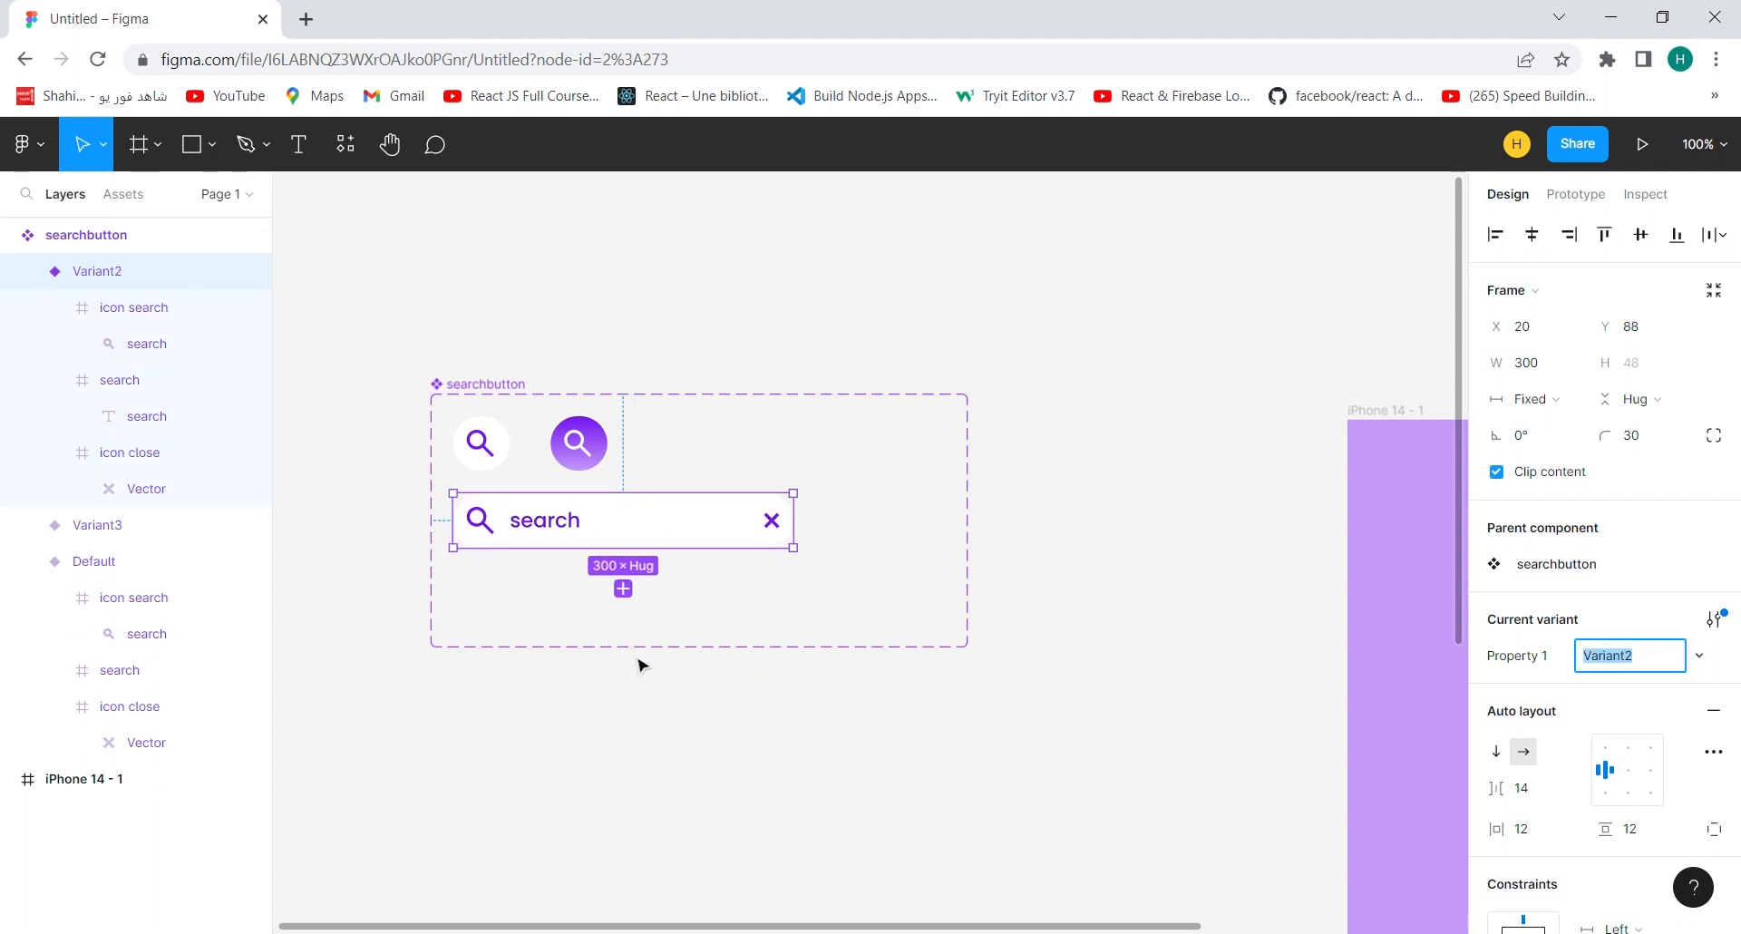
{"action": "left_click", "coordinate": [640, 699]}
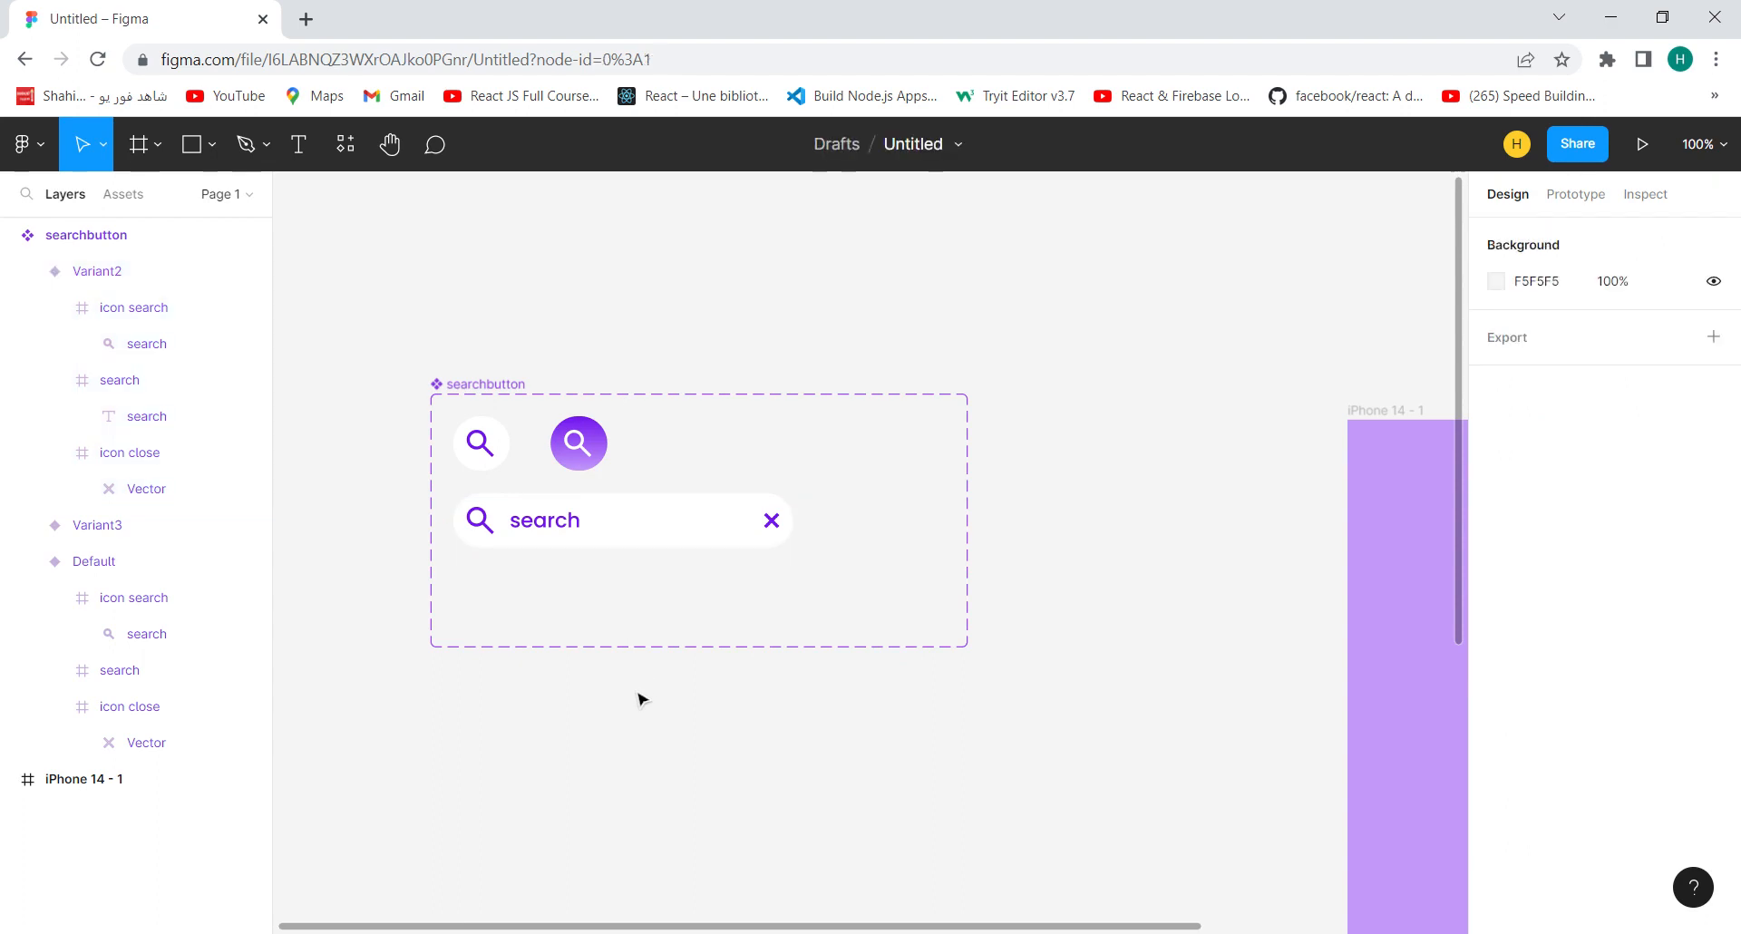
{"action": "left_click", "coordinate": [505, 384]}
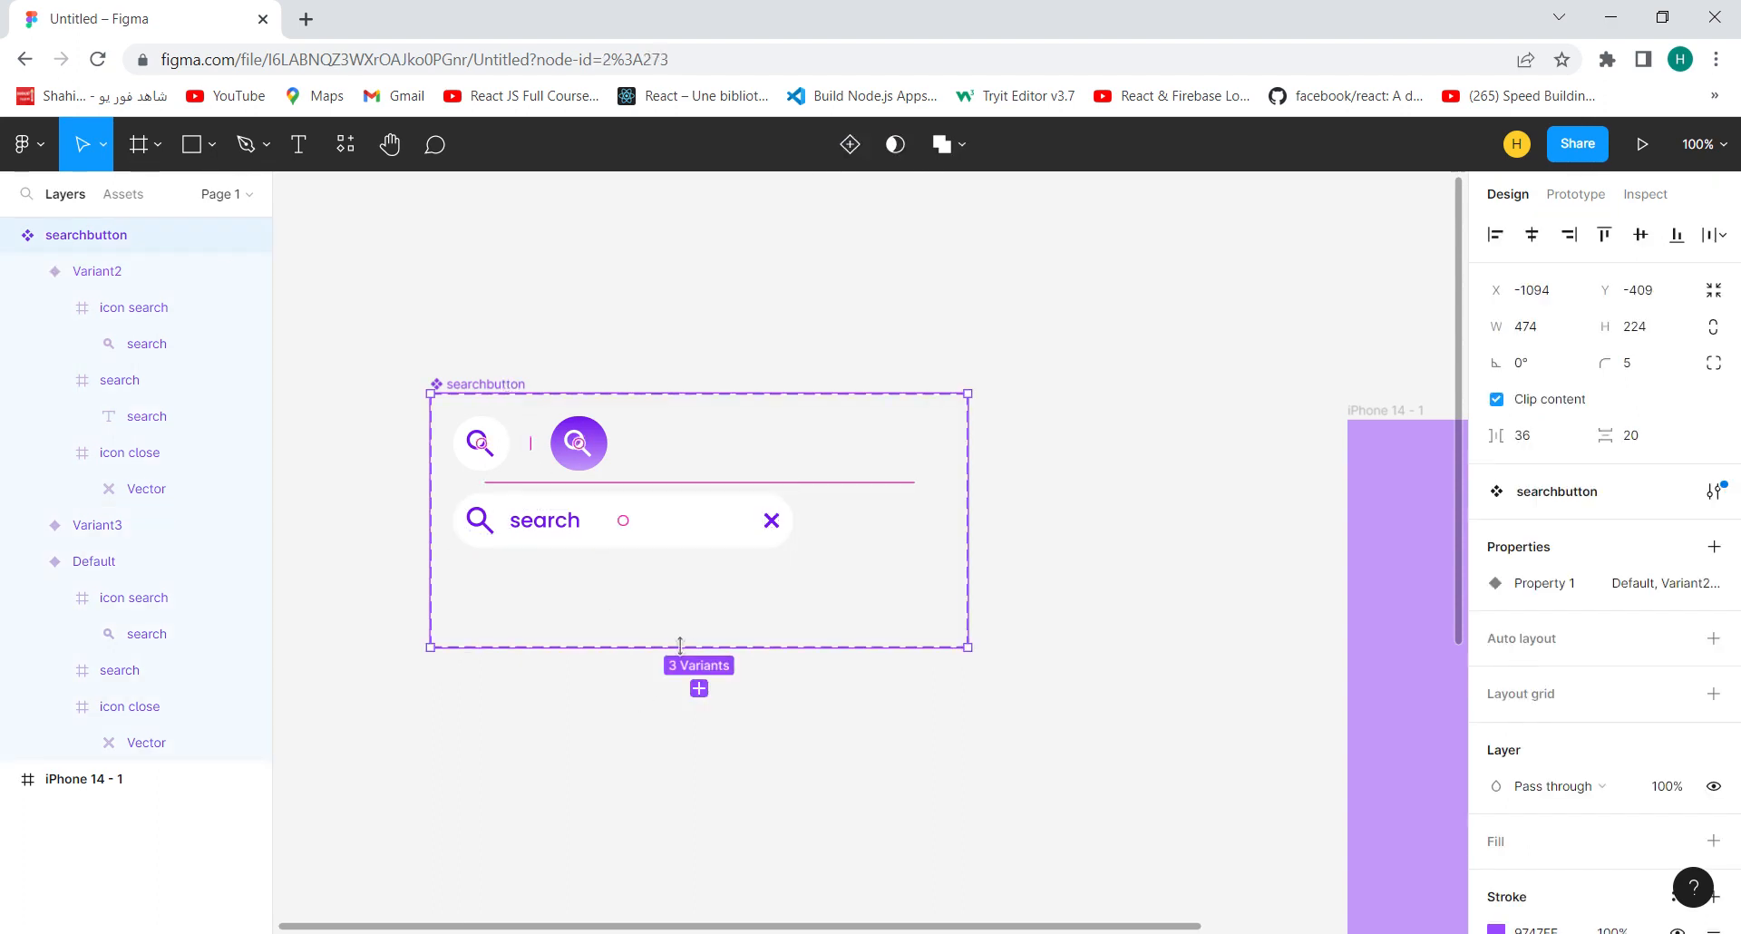
{"action": "left_click", "coordinate": [699, 689]}
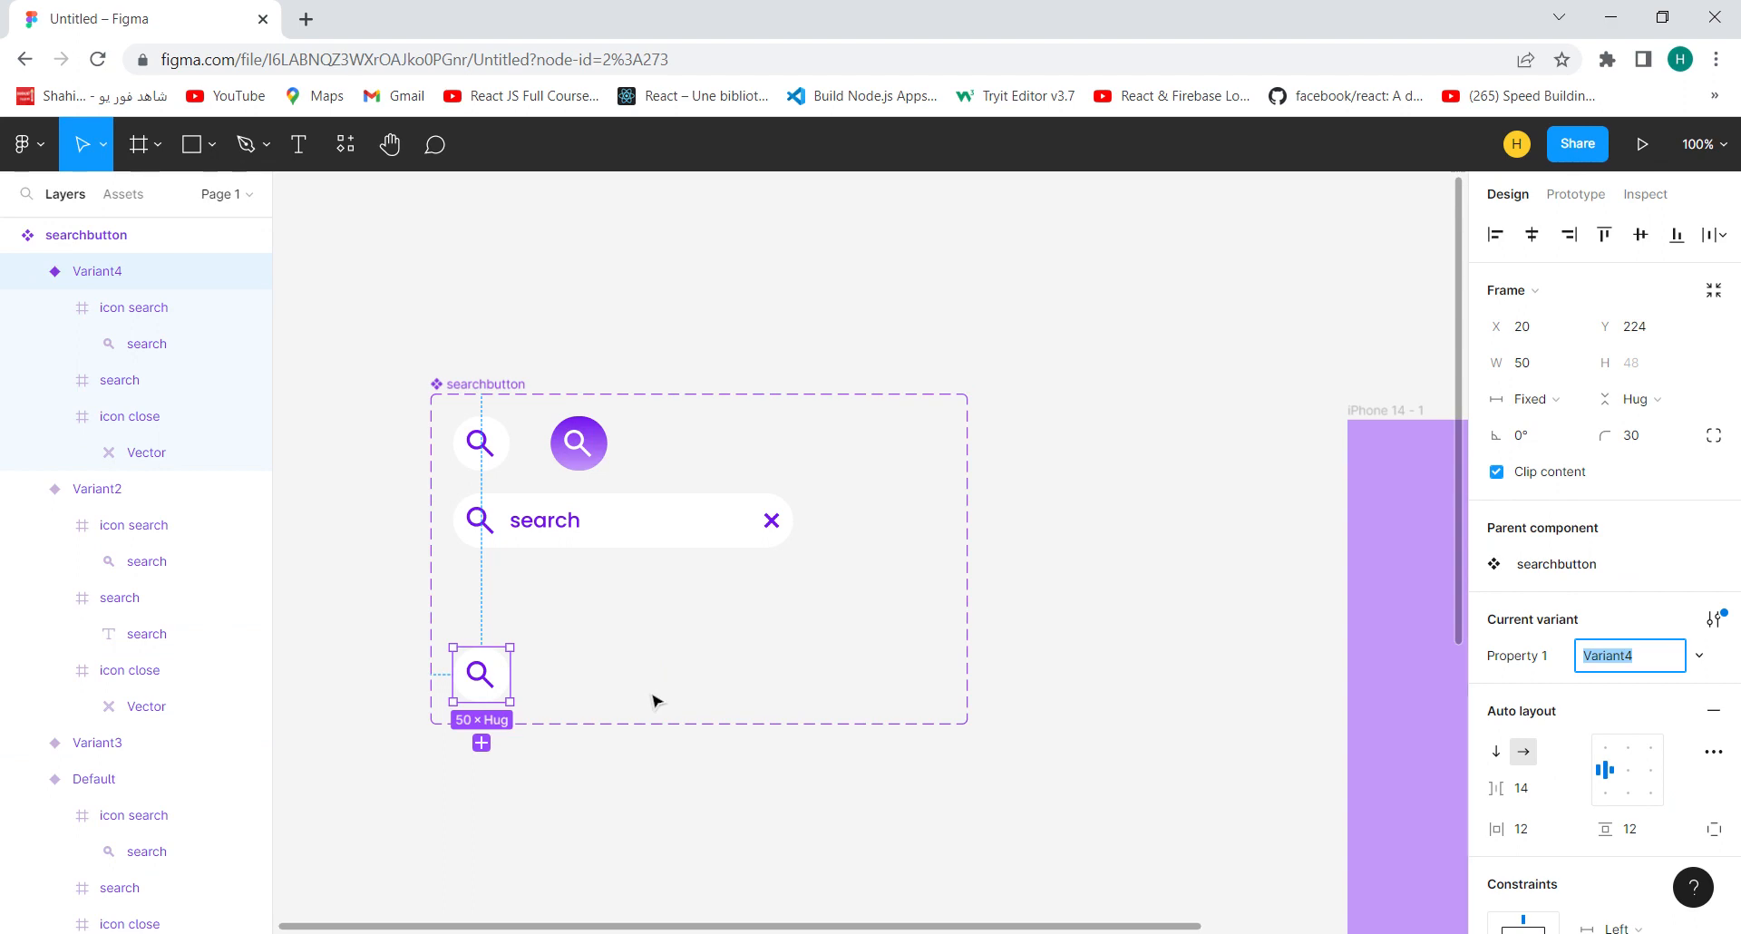
{"action": "key", "text": "ctrl+z"}
Add a variant copied from the expanded search bar and place it directly below that bar at X 20, Y 156
{"action": "left_click", "coordinate": [609, 535]}
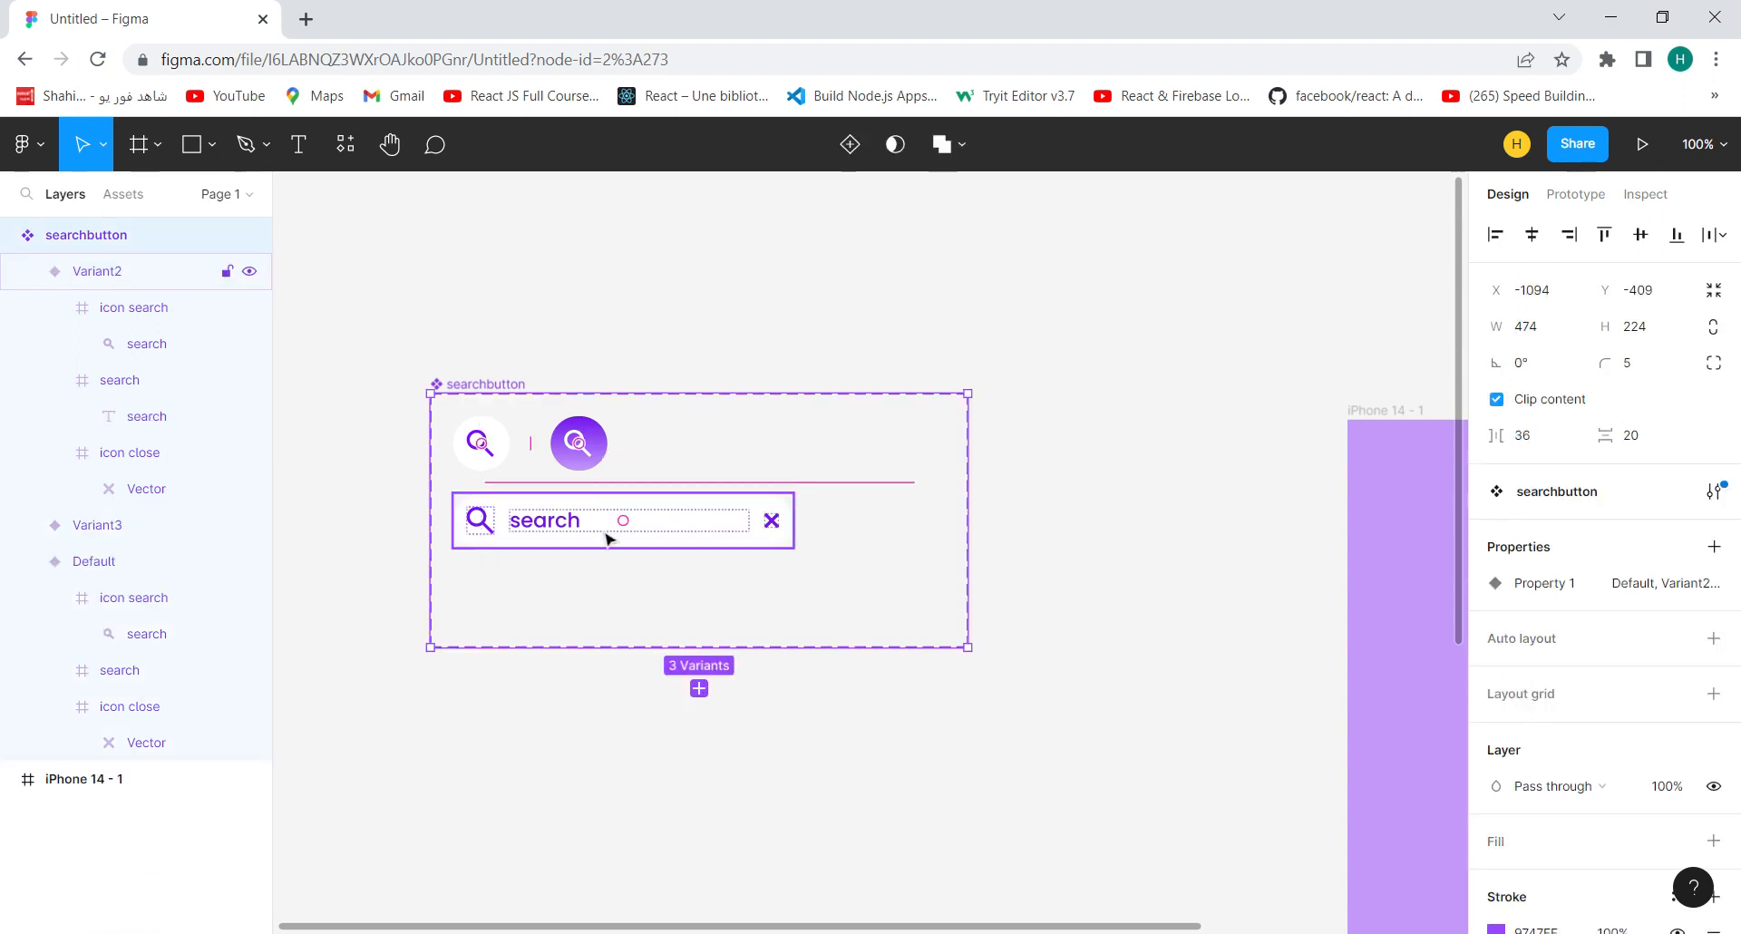
{"action": "left_click", "coordinate": [623, 589]}
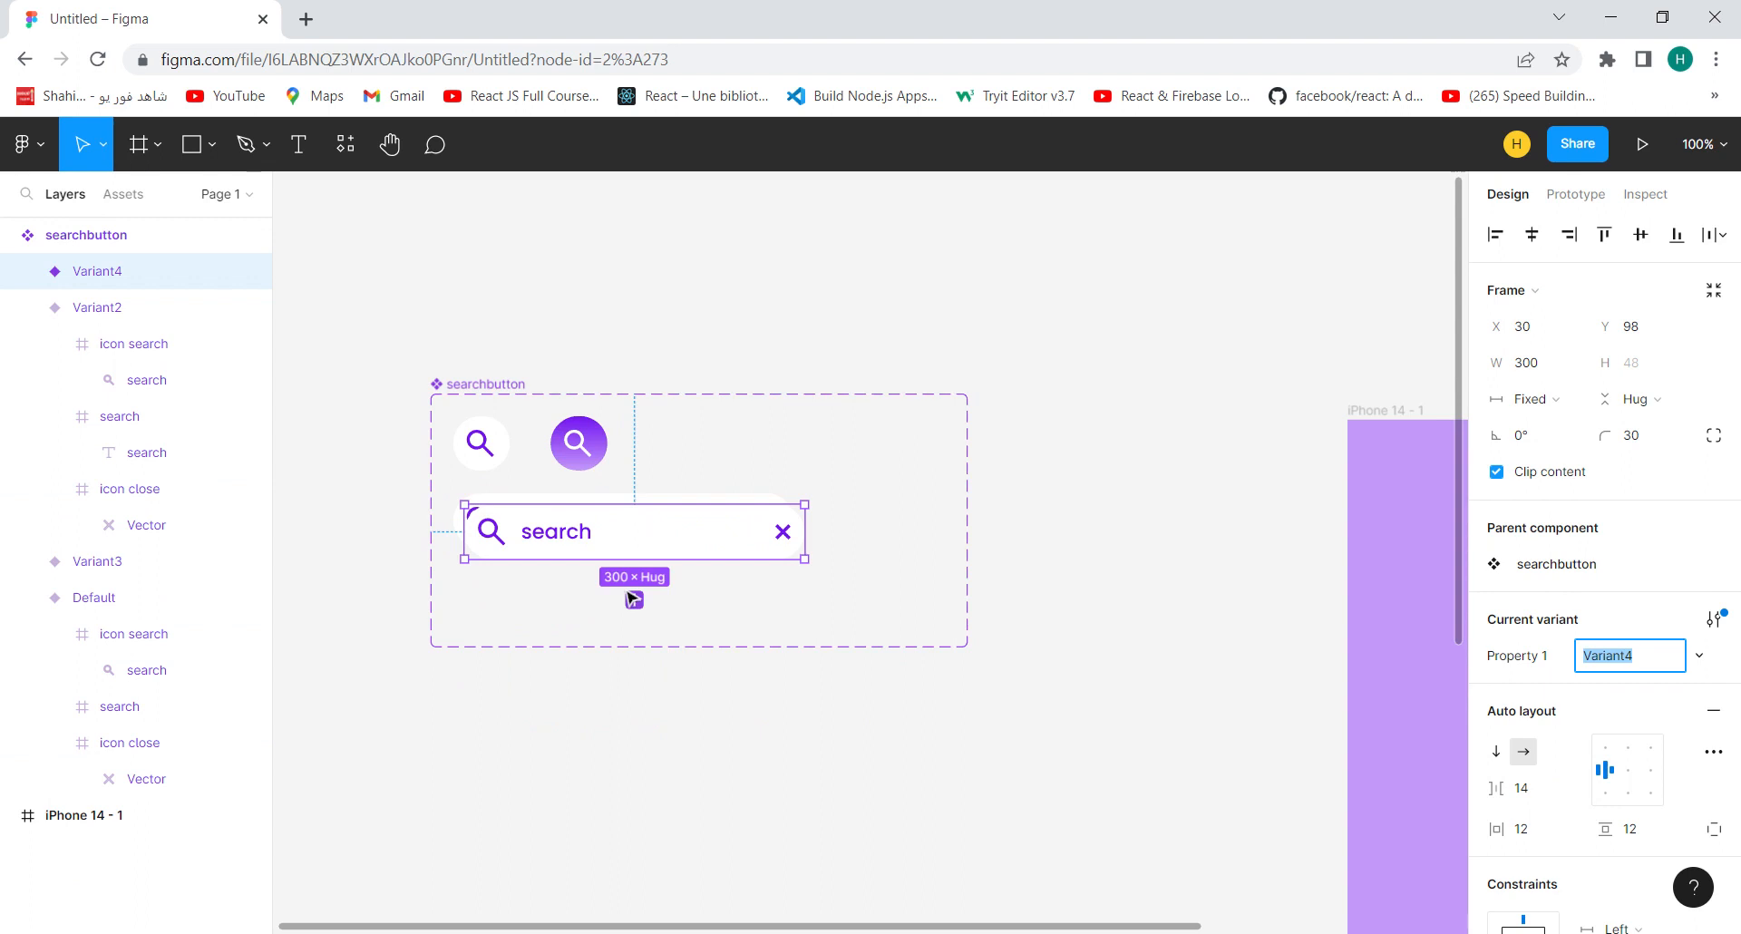
{"action": "left_click_drag", "start_coordinate": [637, 535], "coordinate": [629, 600]}
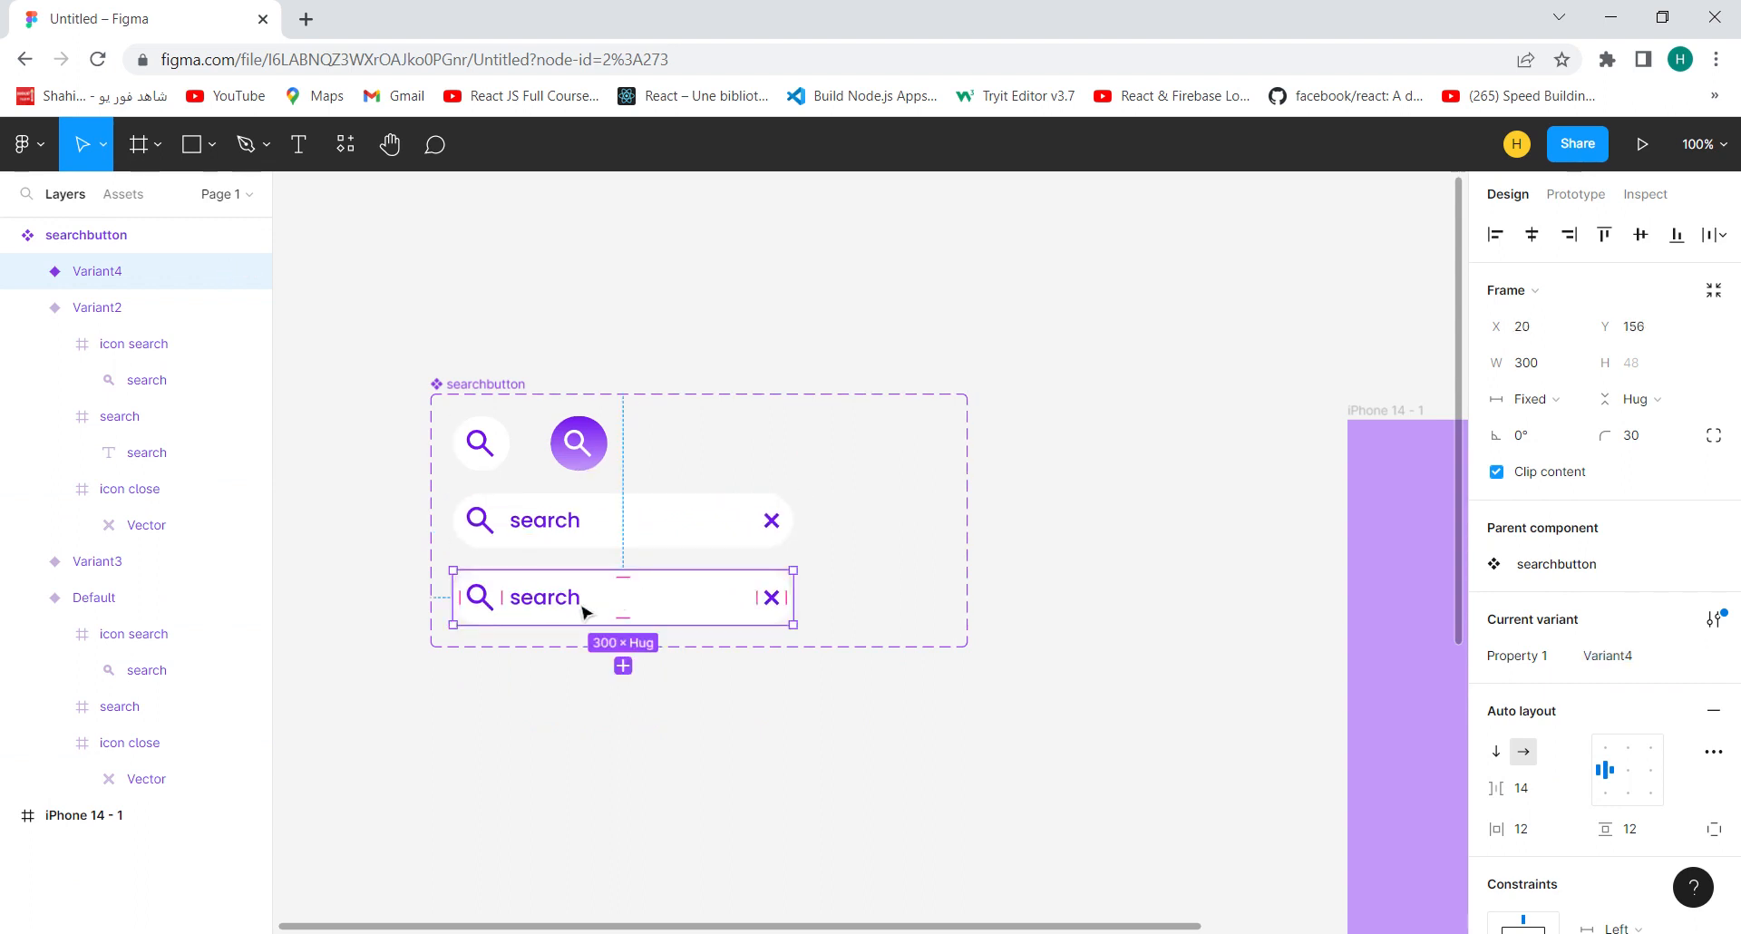
Replace the placeholder text "search" in the lower search bar variant with "..."
{"action": "double_click", "coordinate": [581, 607]}
{"action": "double_click", "coordinate": [582, 608]}
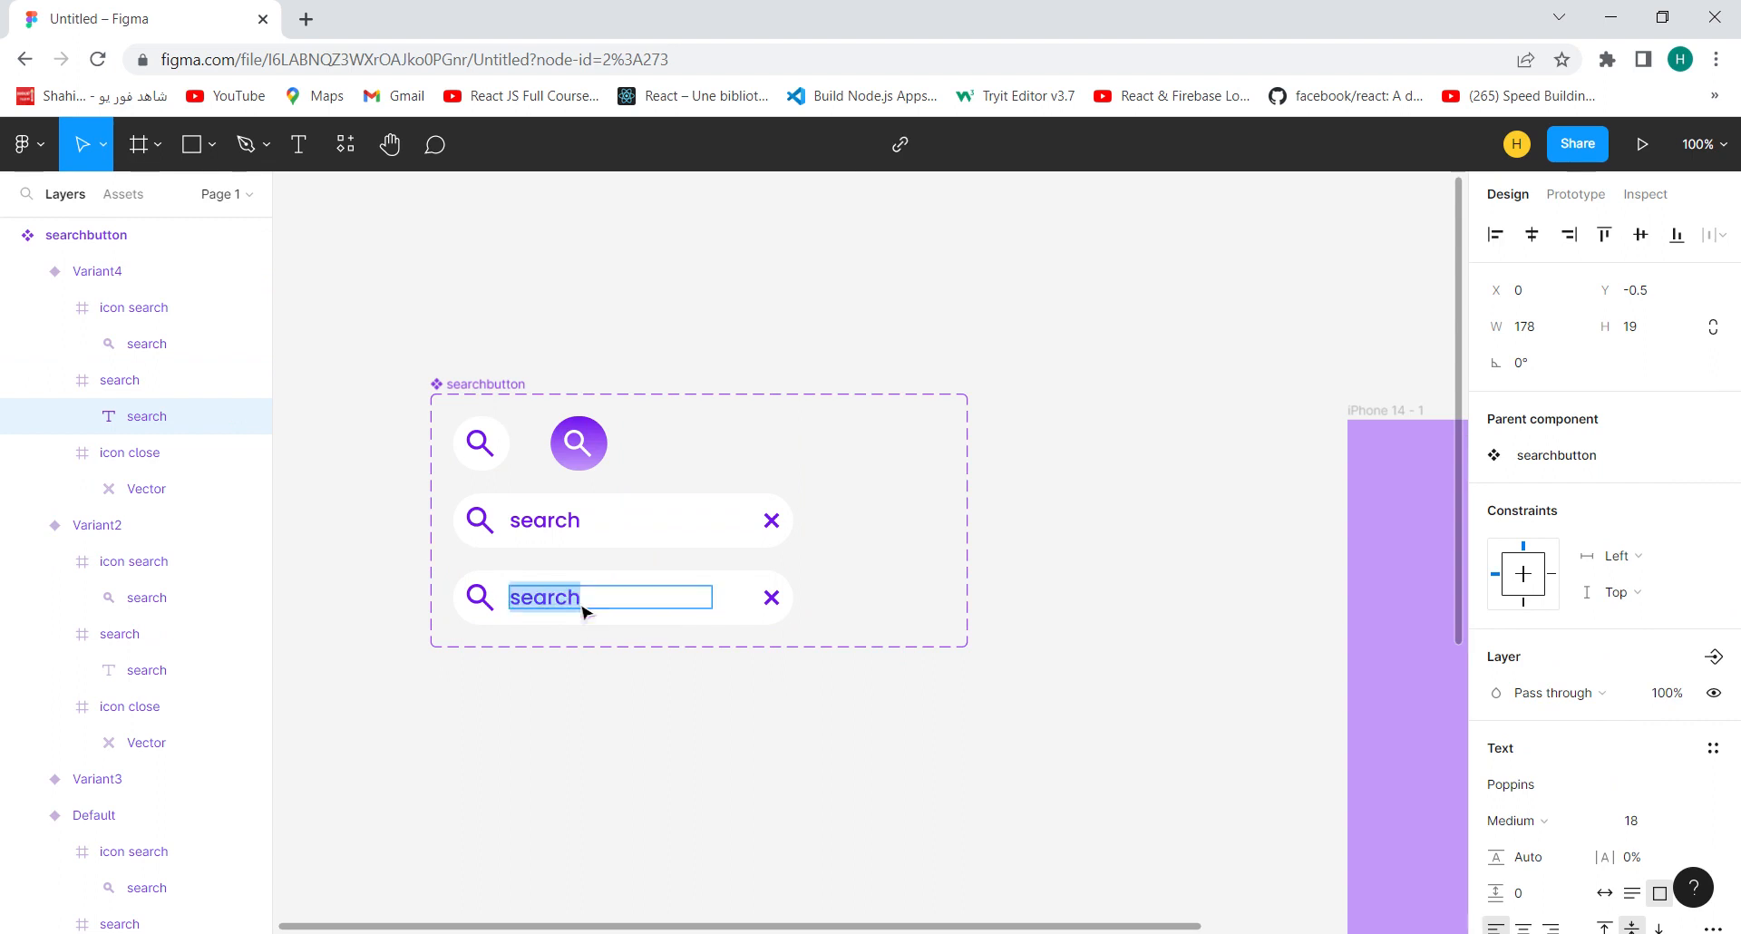
{"action": "key", "text": "BackSpace"}
{"action": "type", "text": "..."}
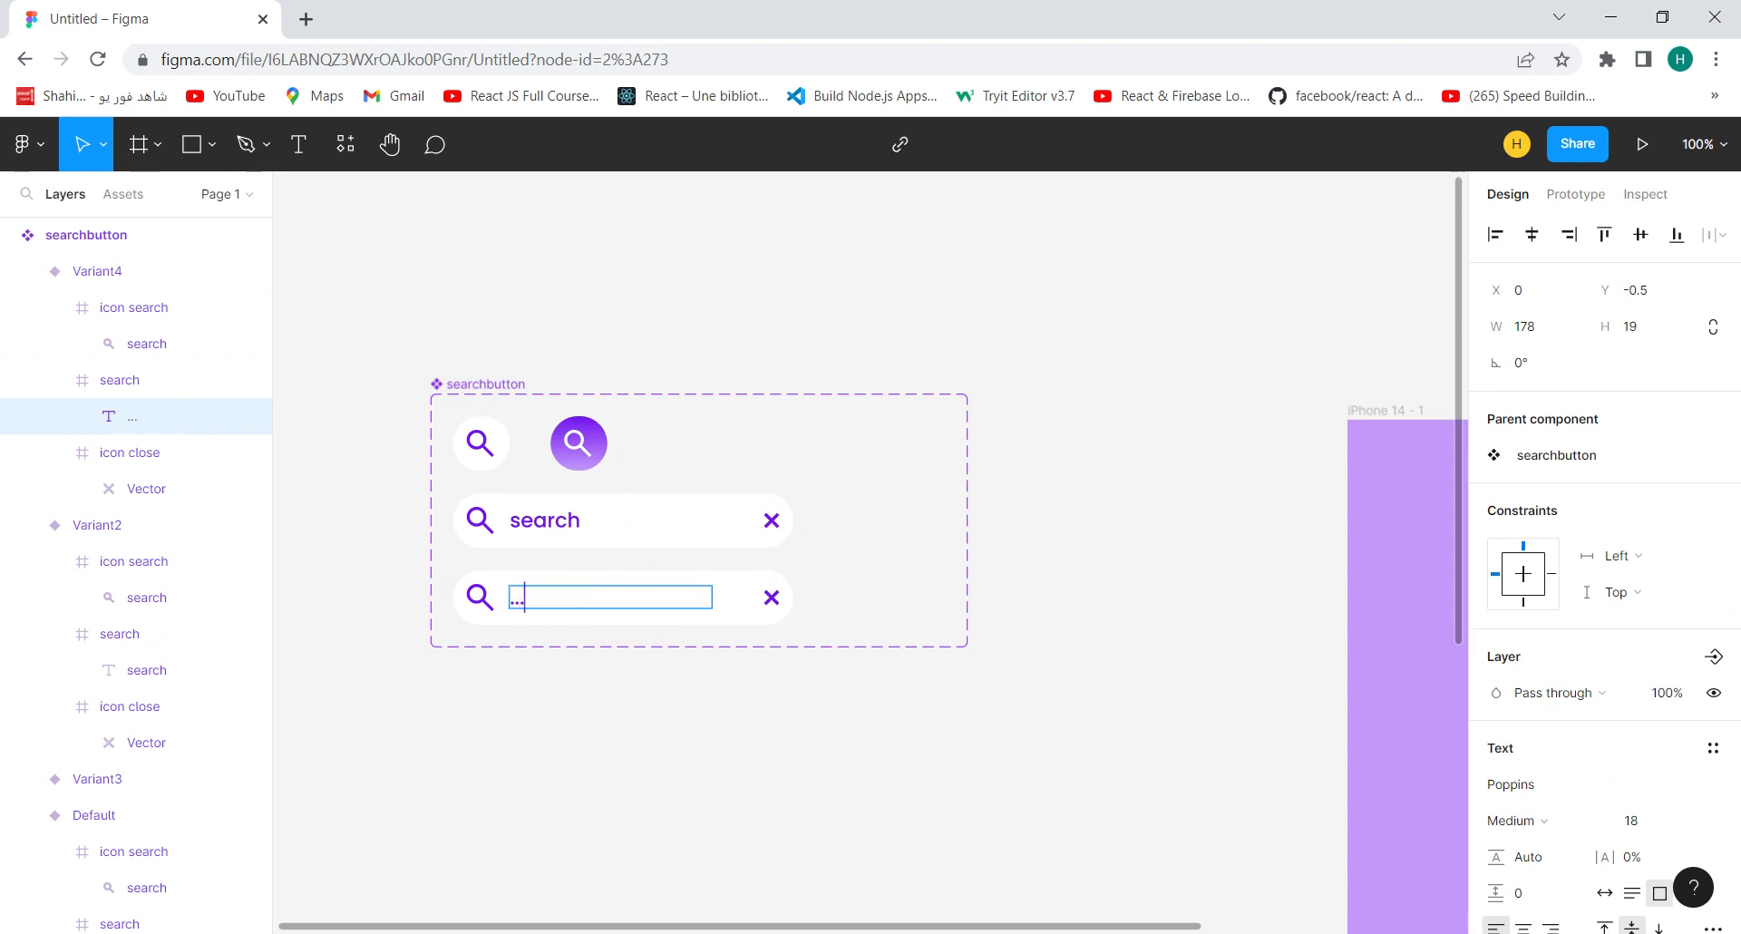
{"action": "key", "text": "Escape"}
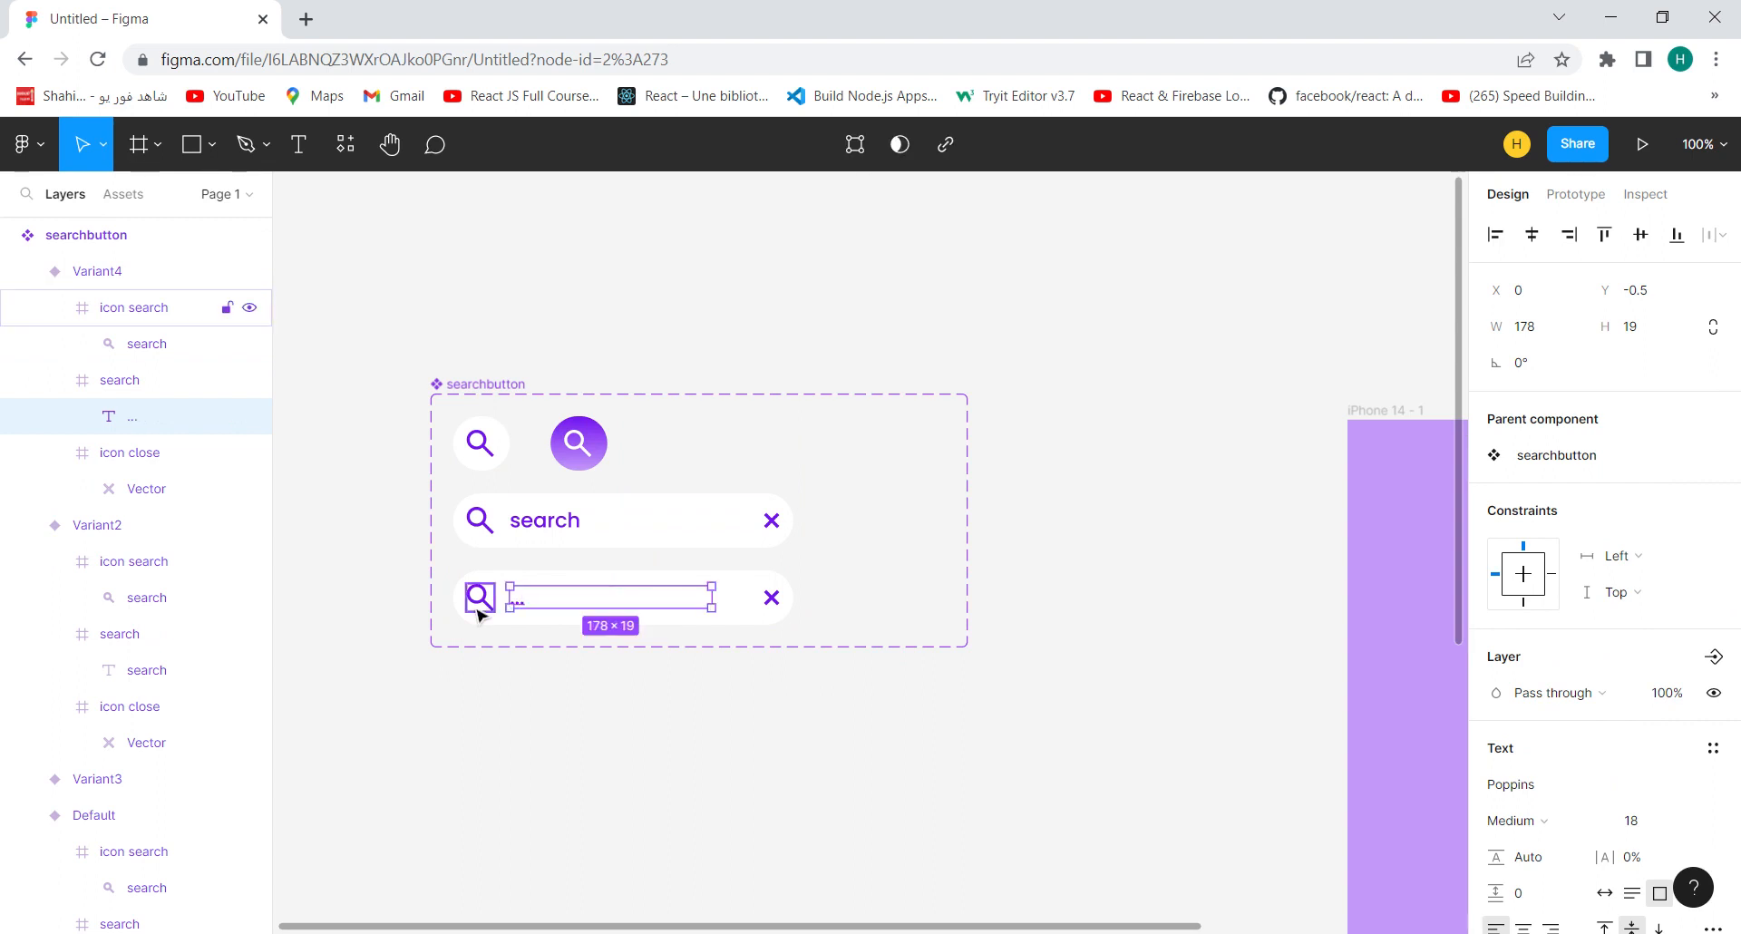
{"action": "left_click", "coordinate": [550, 695]}
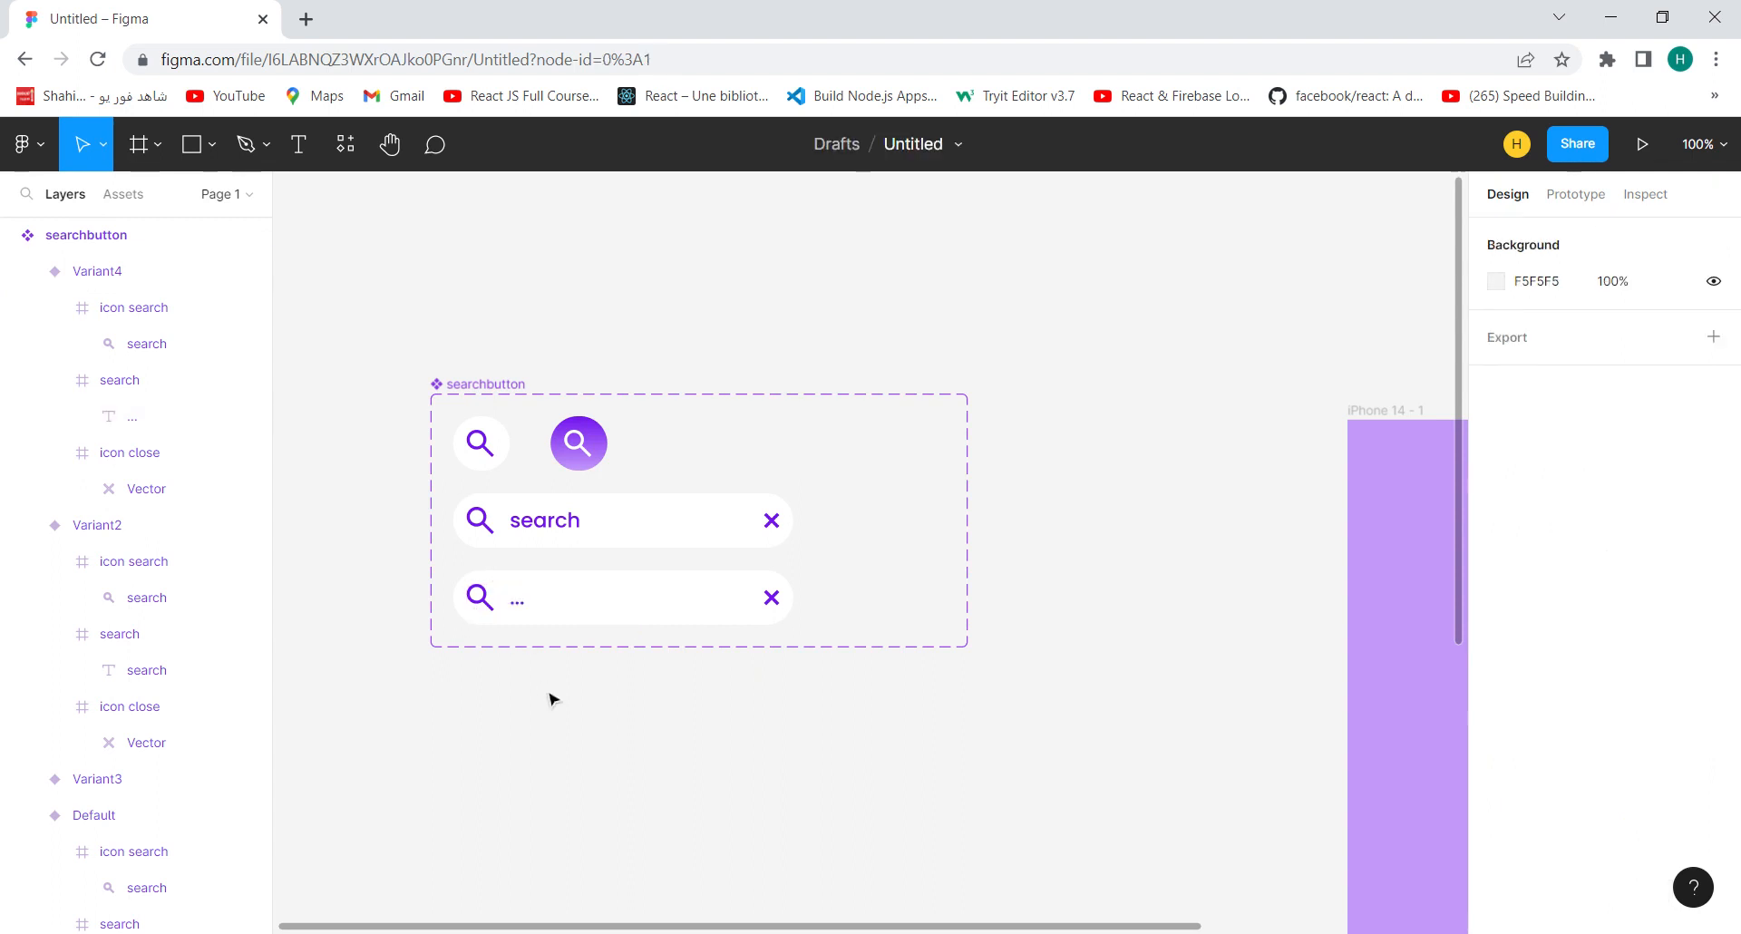
Add a variant copied from the "..." bar and extend the searchbutton component set frame downward to a height of about 374
{"action": "left_click", "coordinate": [585, 623]}
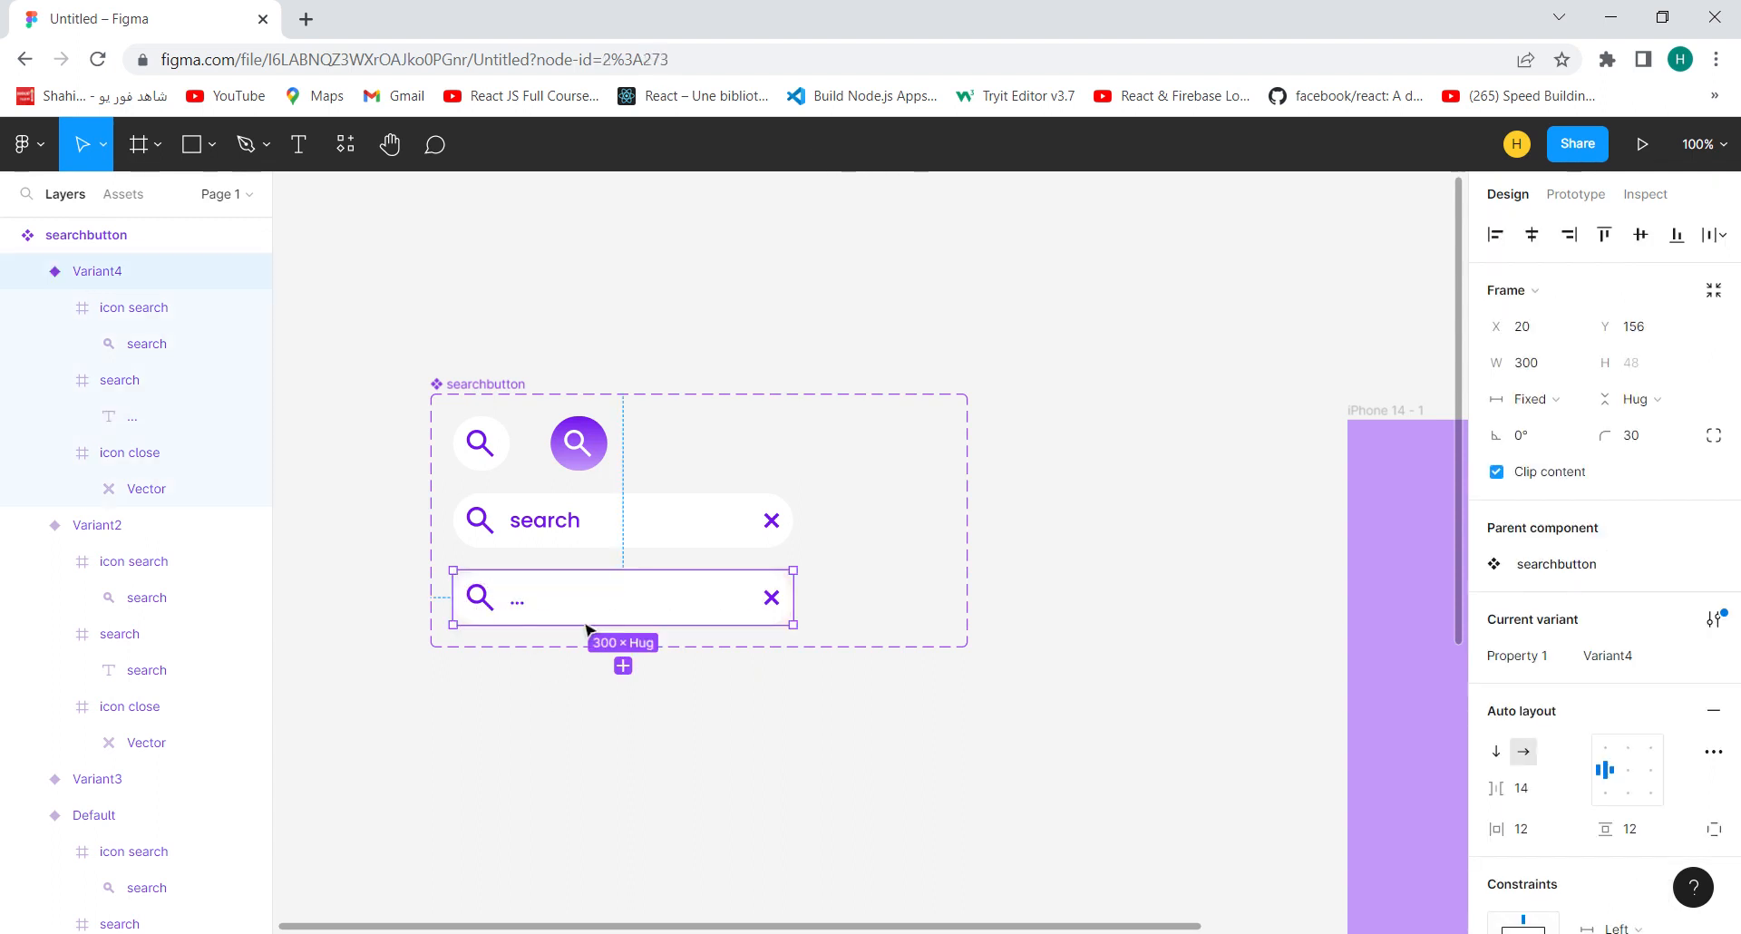
{"action": "left_click", "coordinate": [625, 669]}
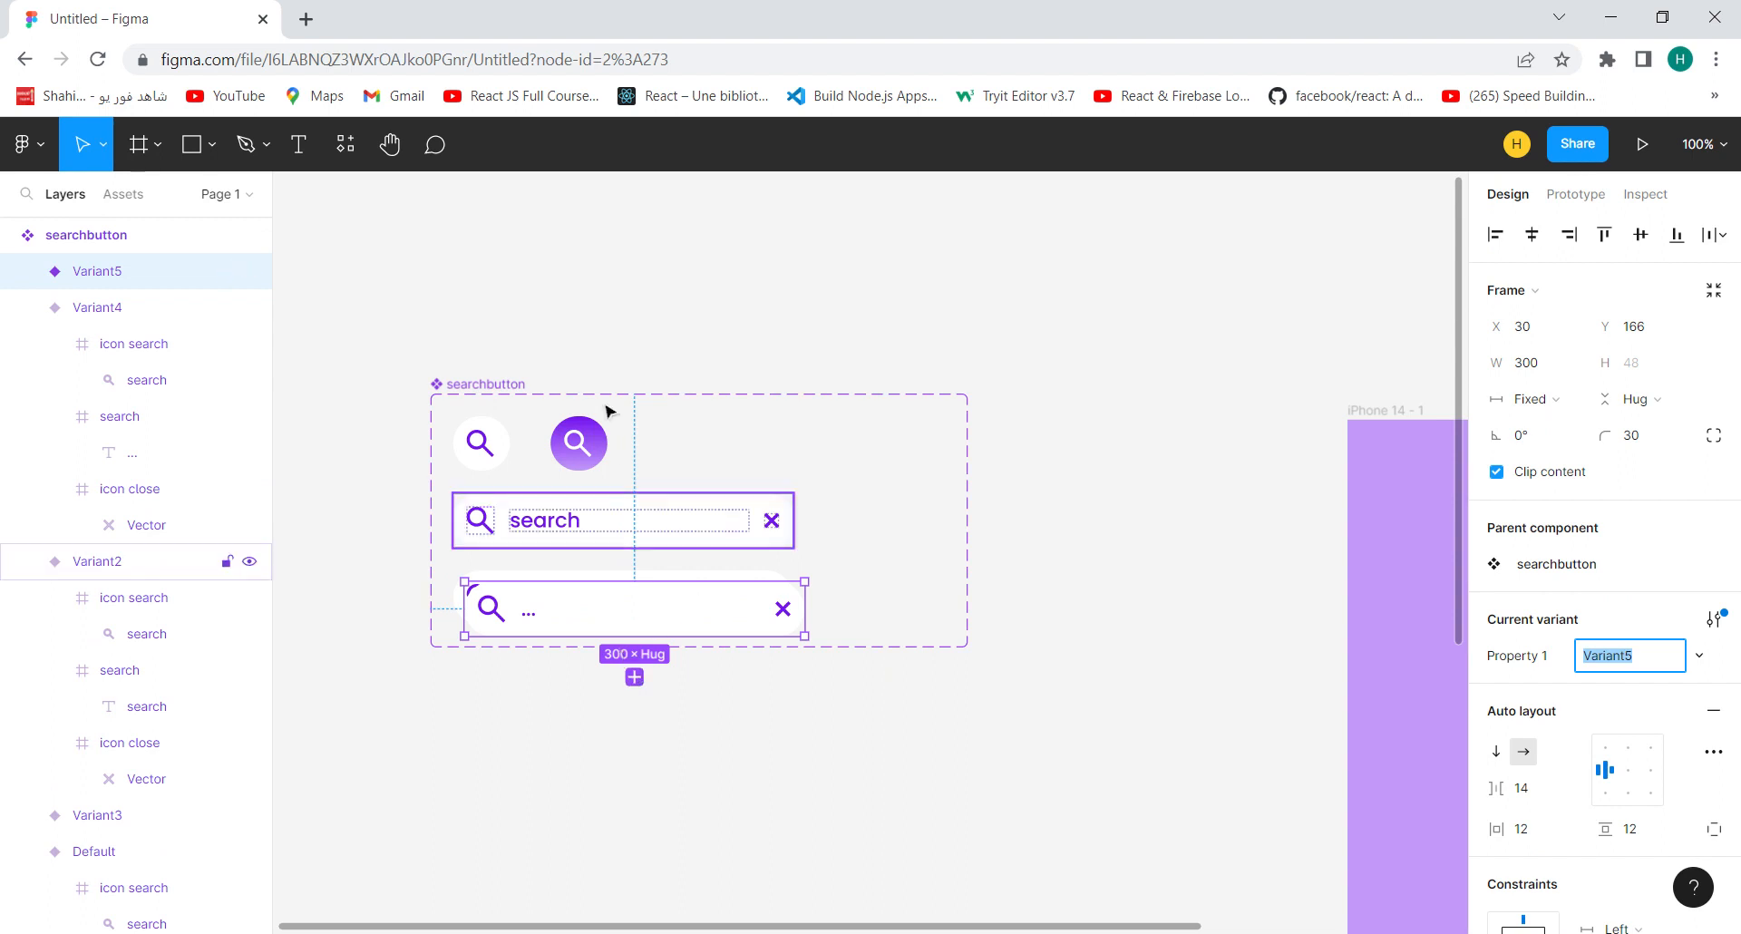
{"action": "left_click", "coordinate": [551, 380]}
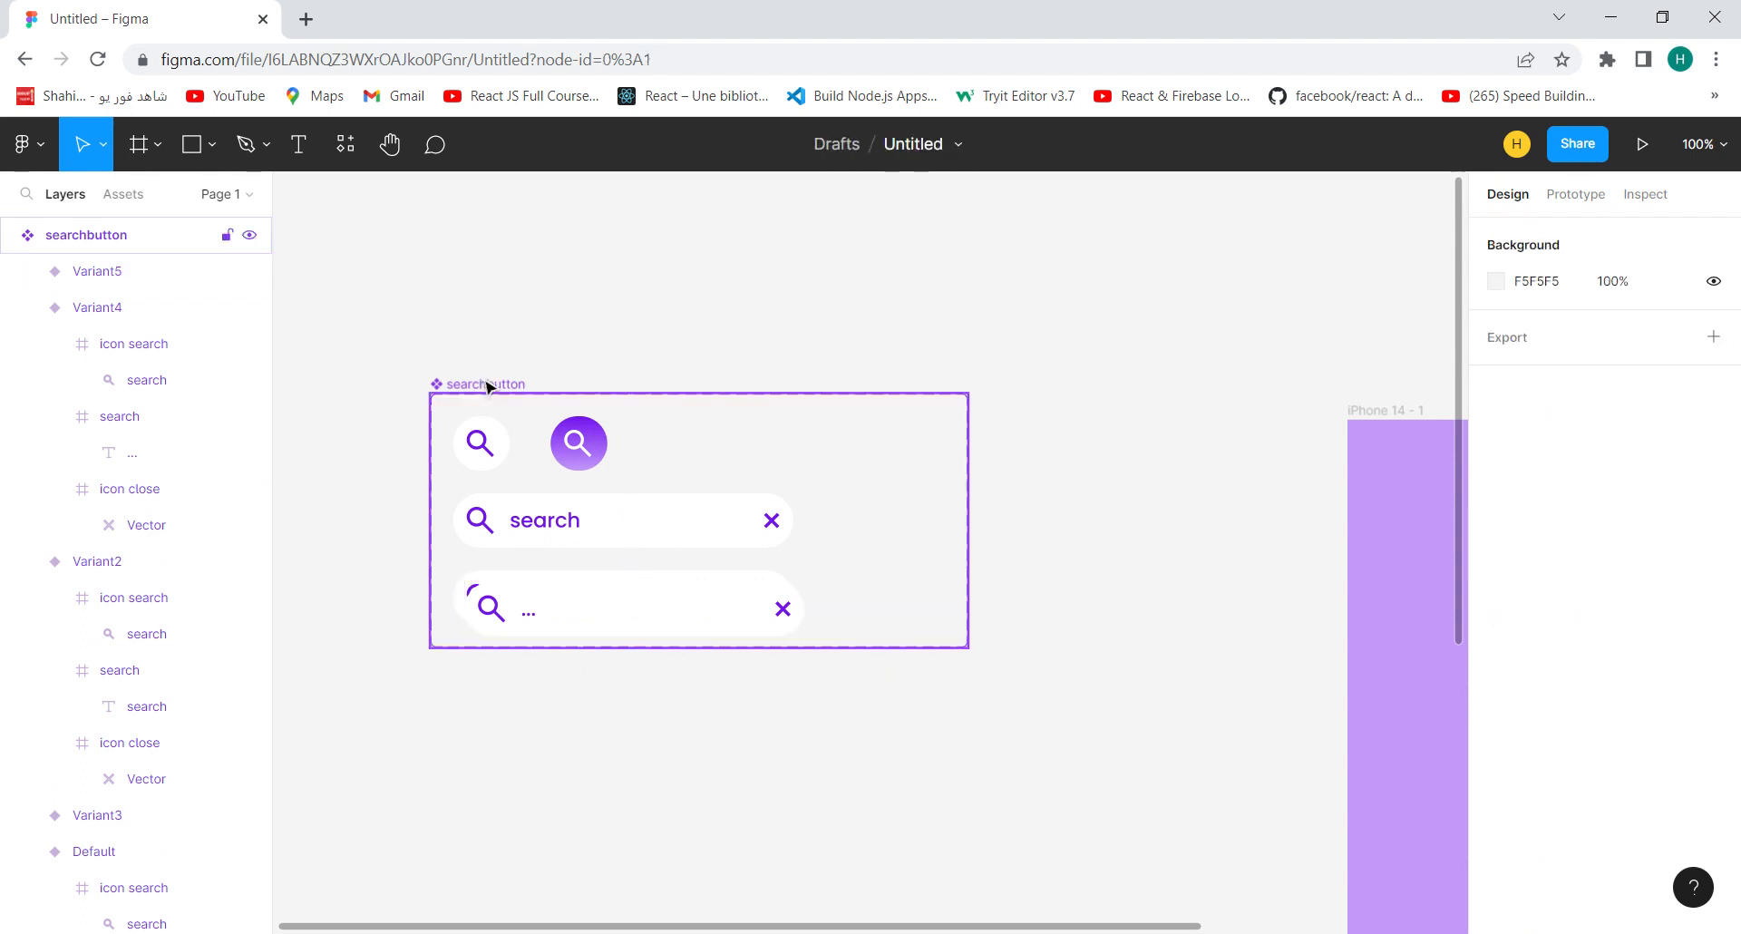
{"action": "left_click", "coordinate": [485, 383]}
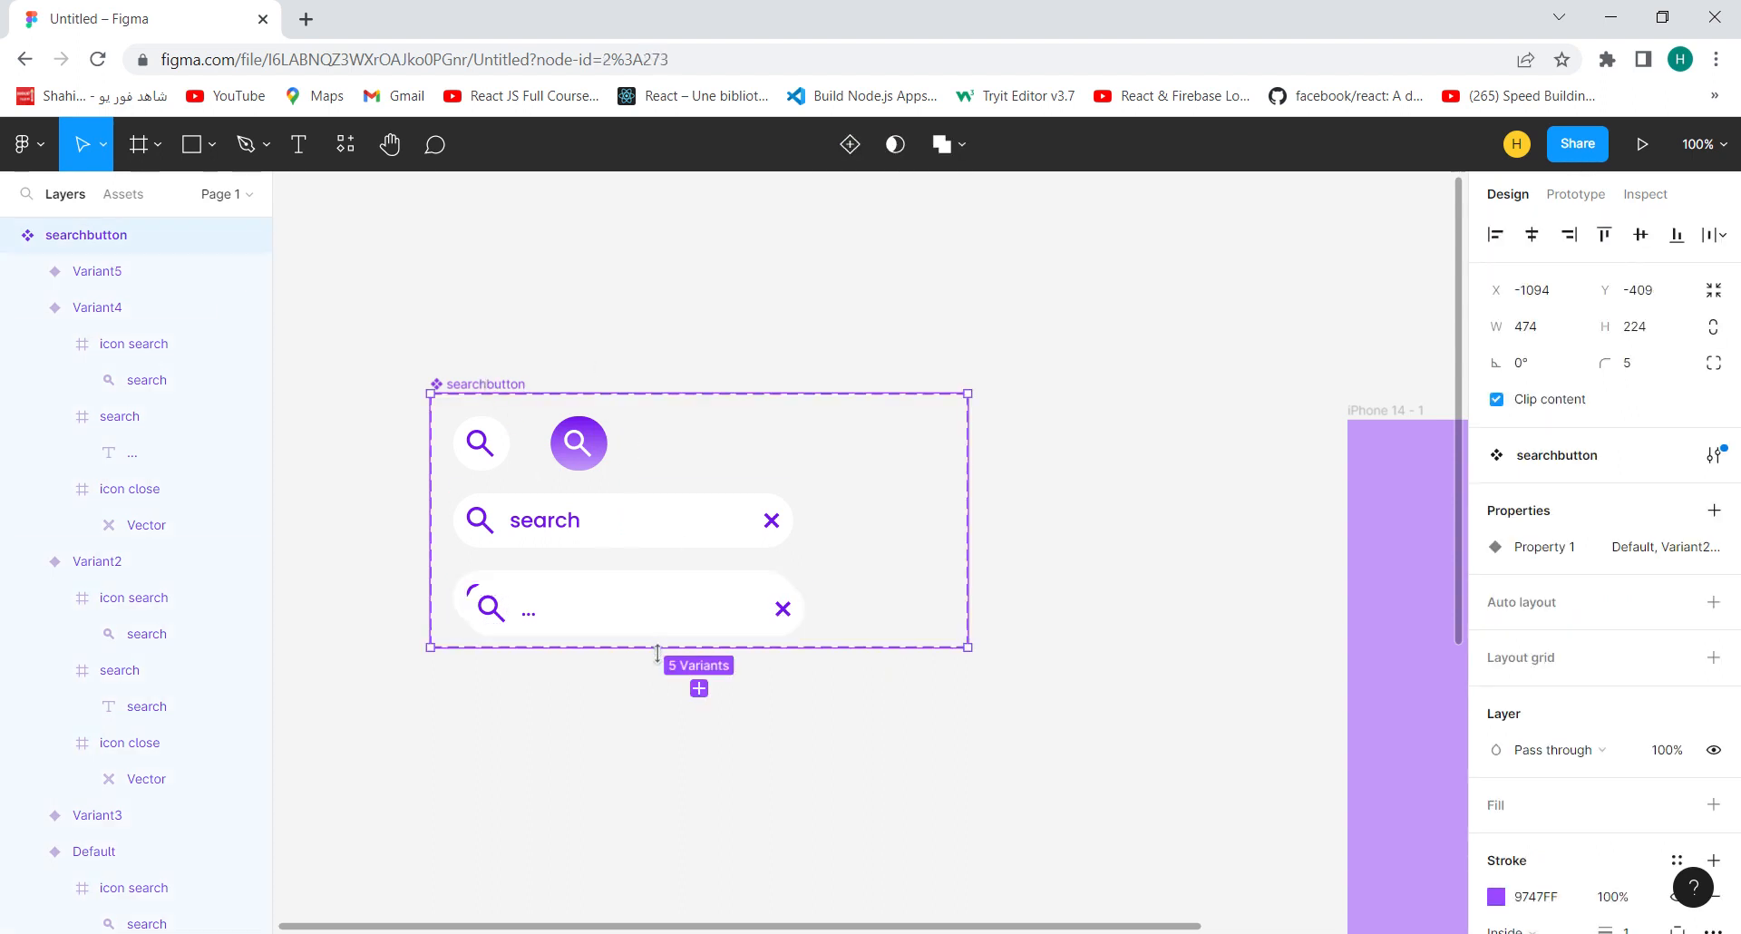
{"action": "left_click_drag", "start_coordinate": [657, 650], "coordinate": [657, 816]}
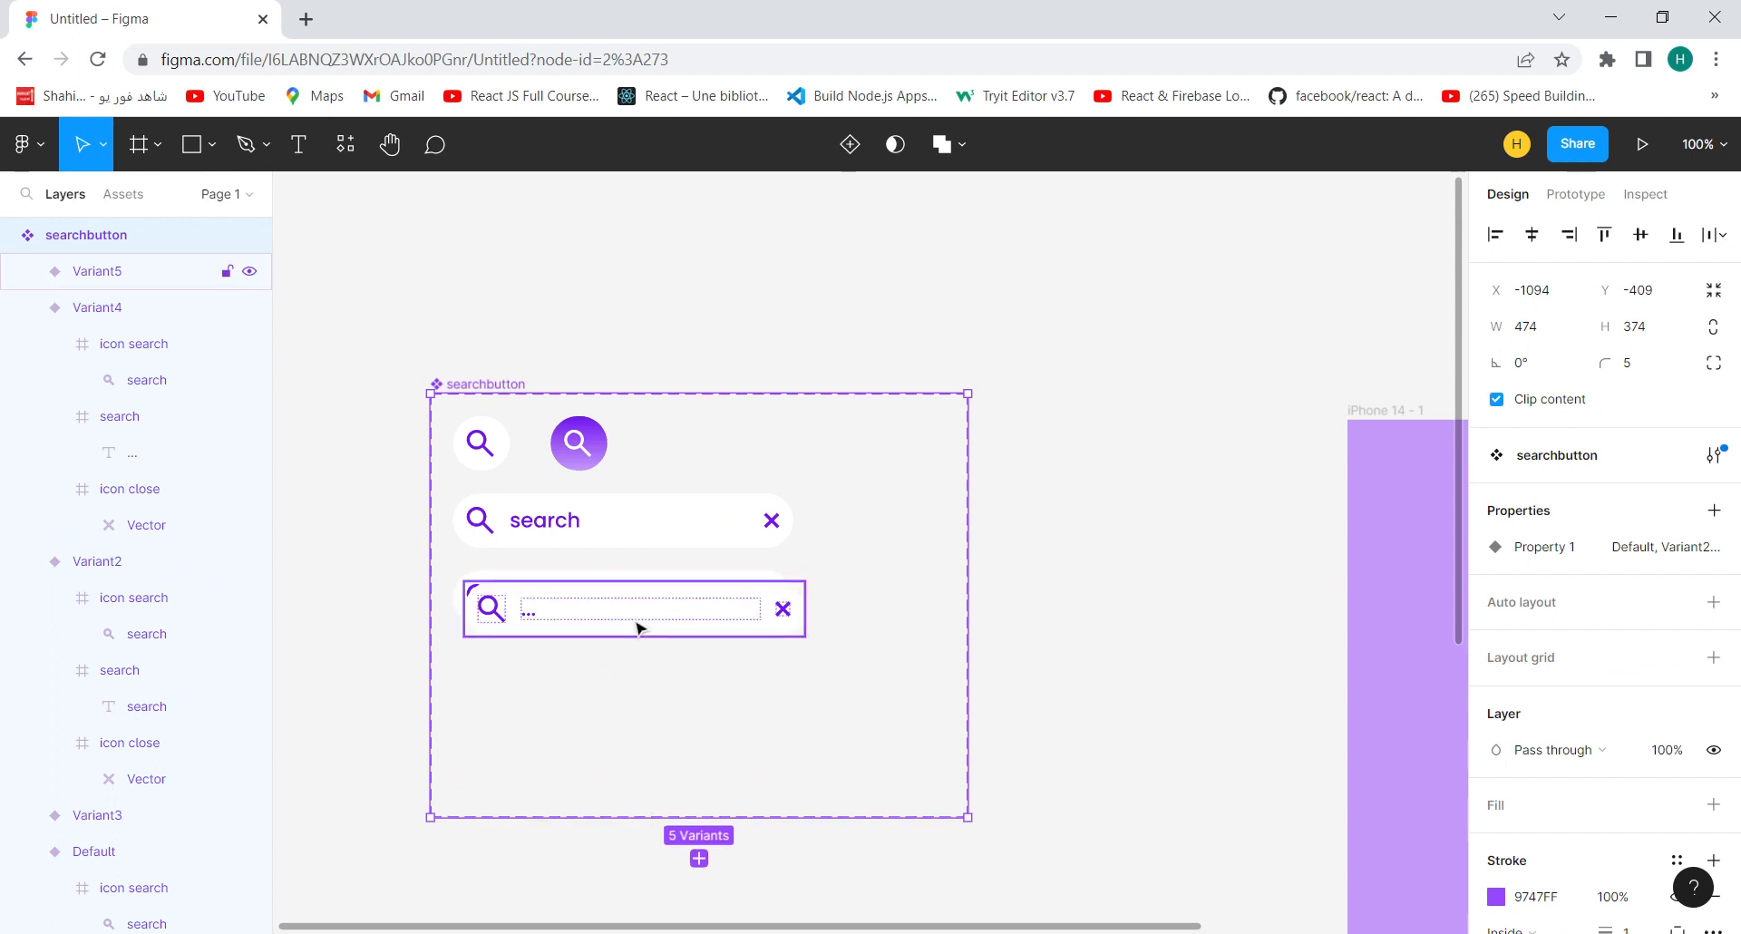
{"action": "left_click", "coordinate": [637, 626]}
{"action": "left_click_drag", "start_coordinate": [638, 625], "coordinate": [632, 642]}
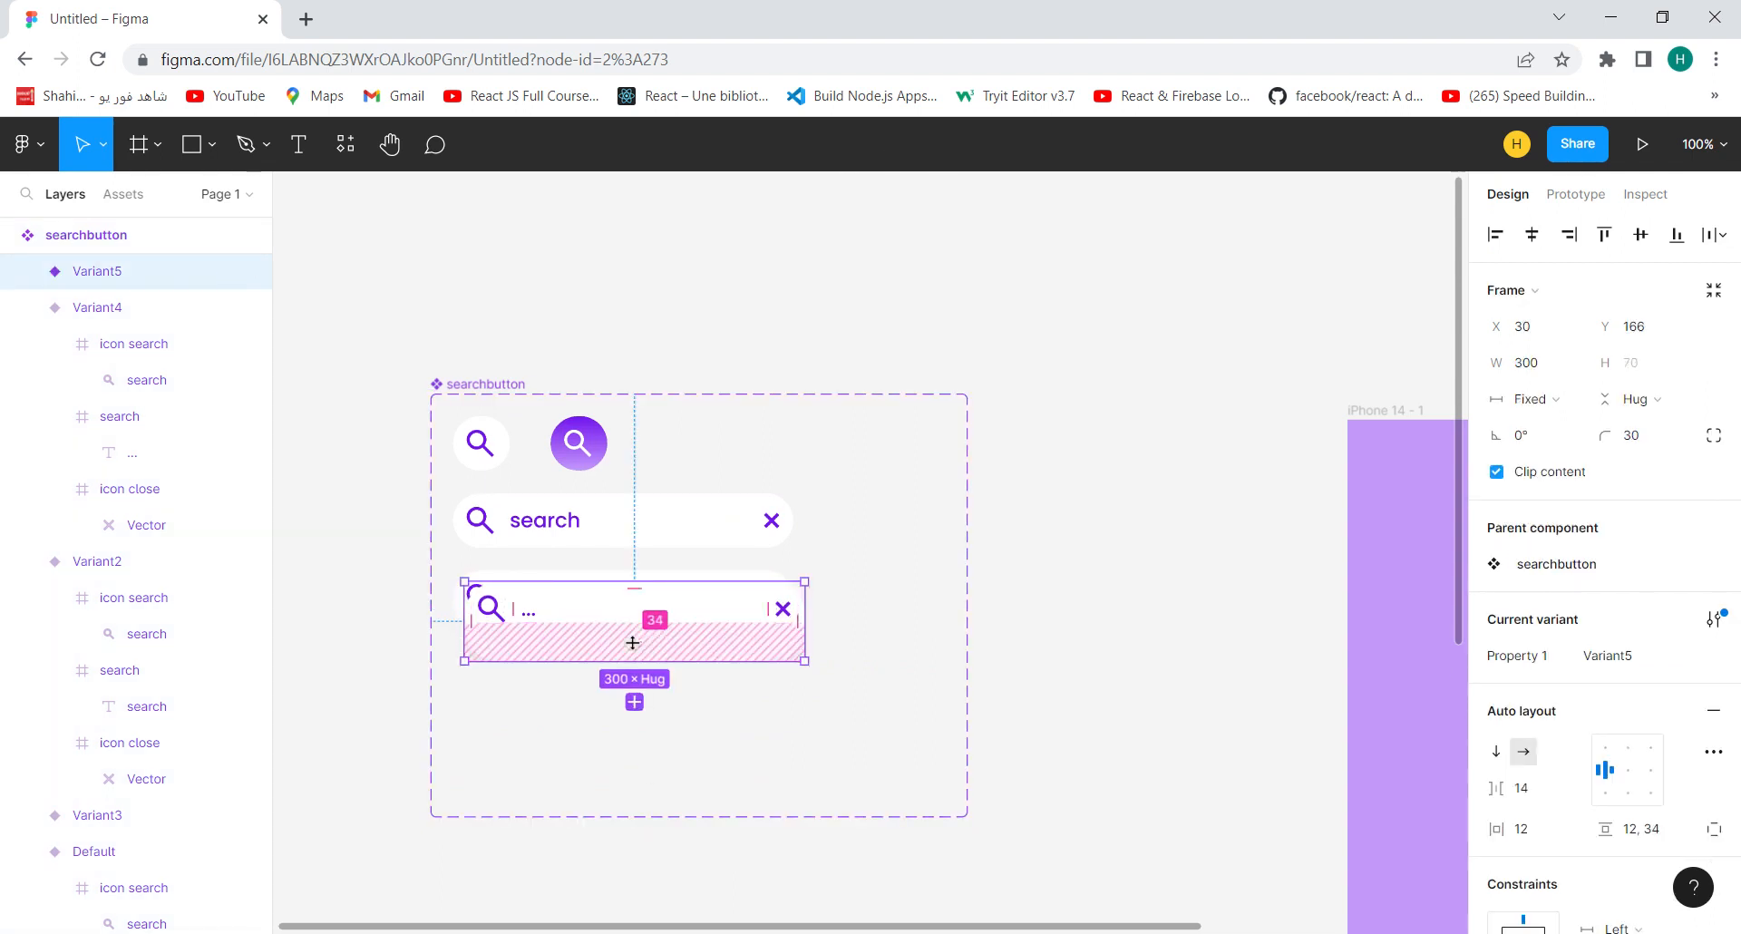
{"action": "key", "text": "ctrl+z"}
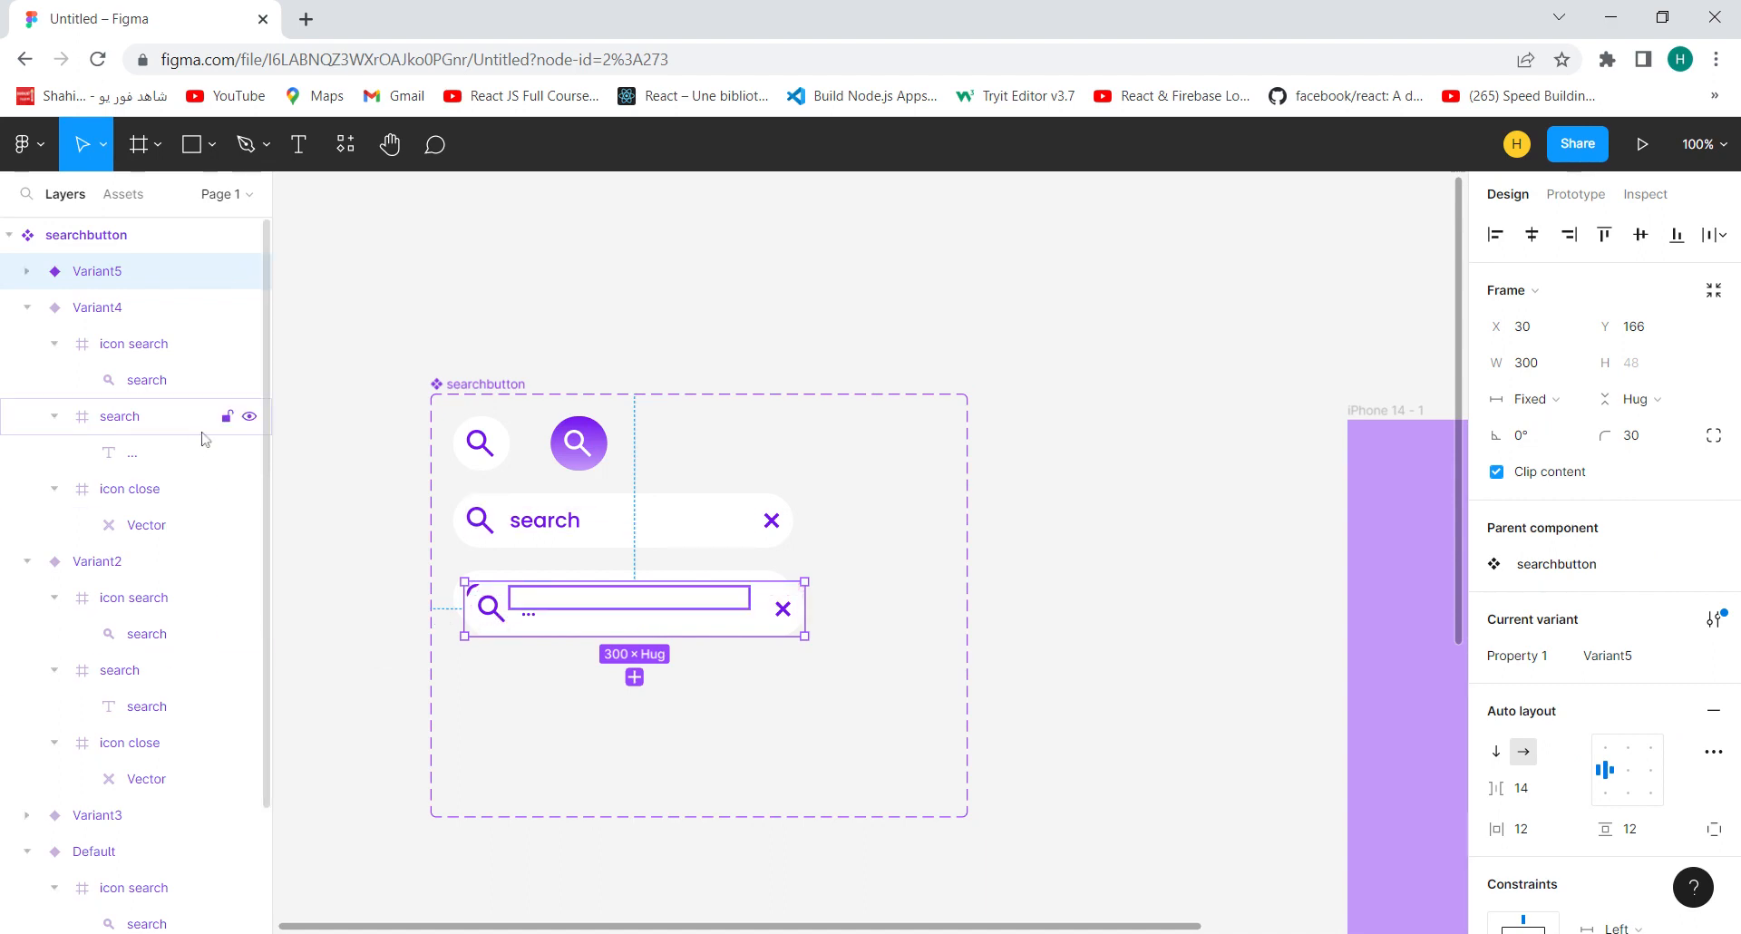
Move the overlapping copy of the "..." bar directly below the original, to X 20, Y 217
{"action": "left_click", "coordinate": [100, 238]}
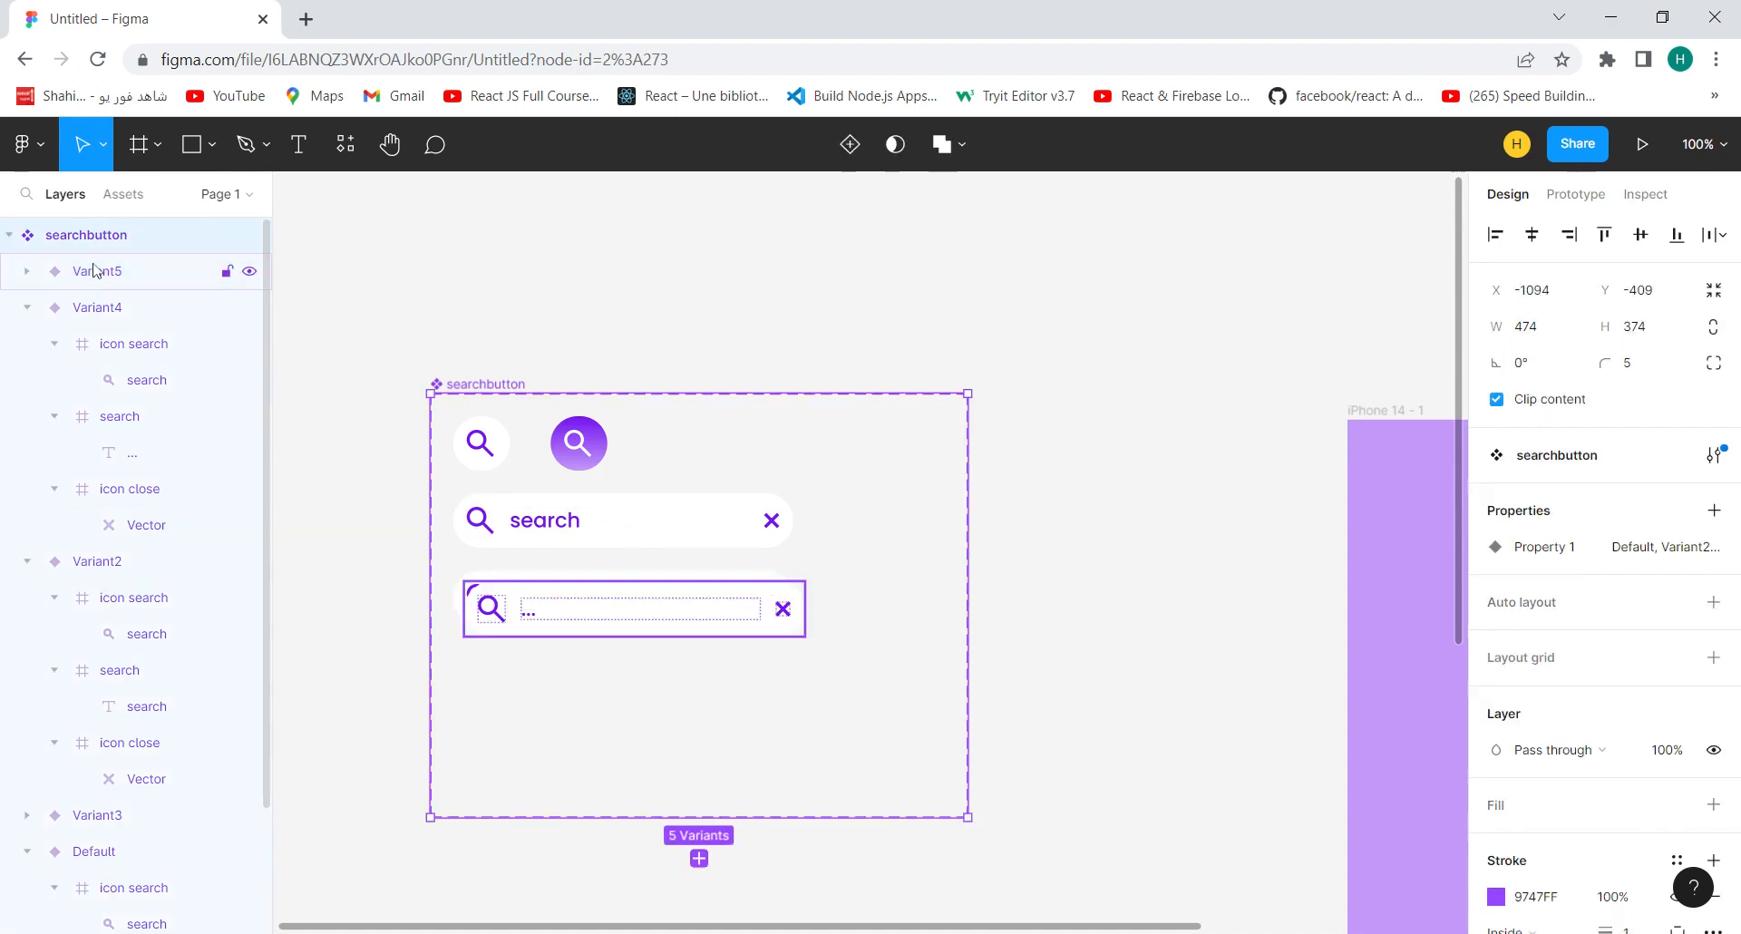
{"action": "left_click", "coordinate": [95, 272]}
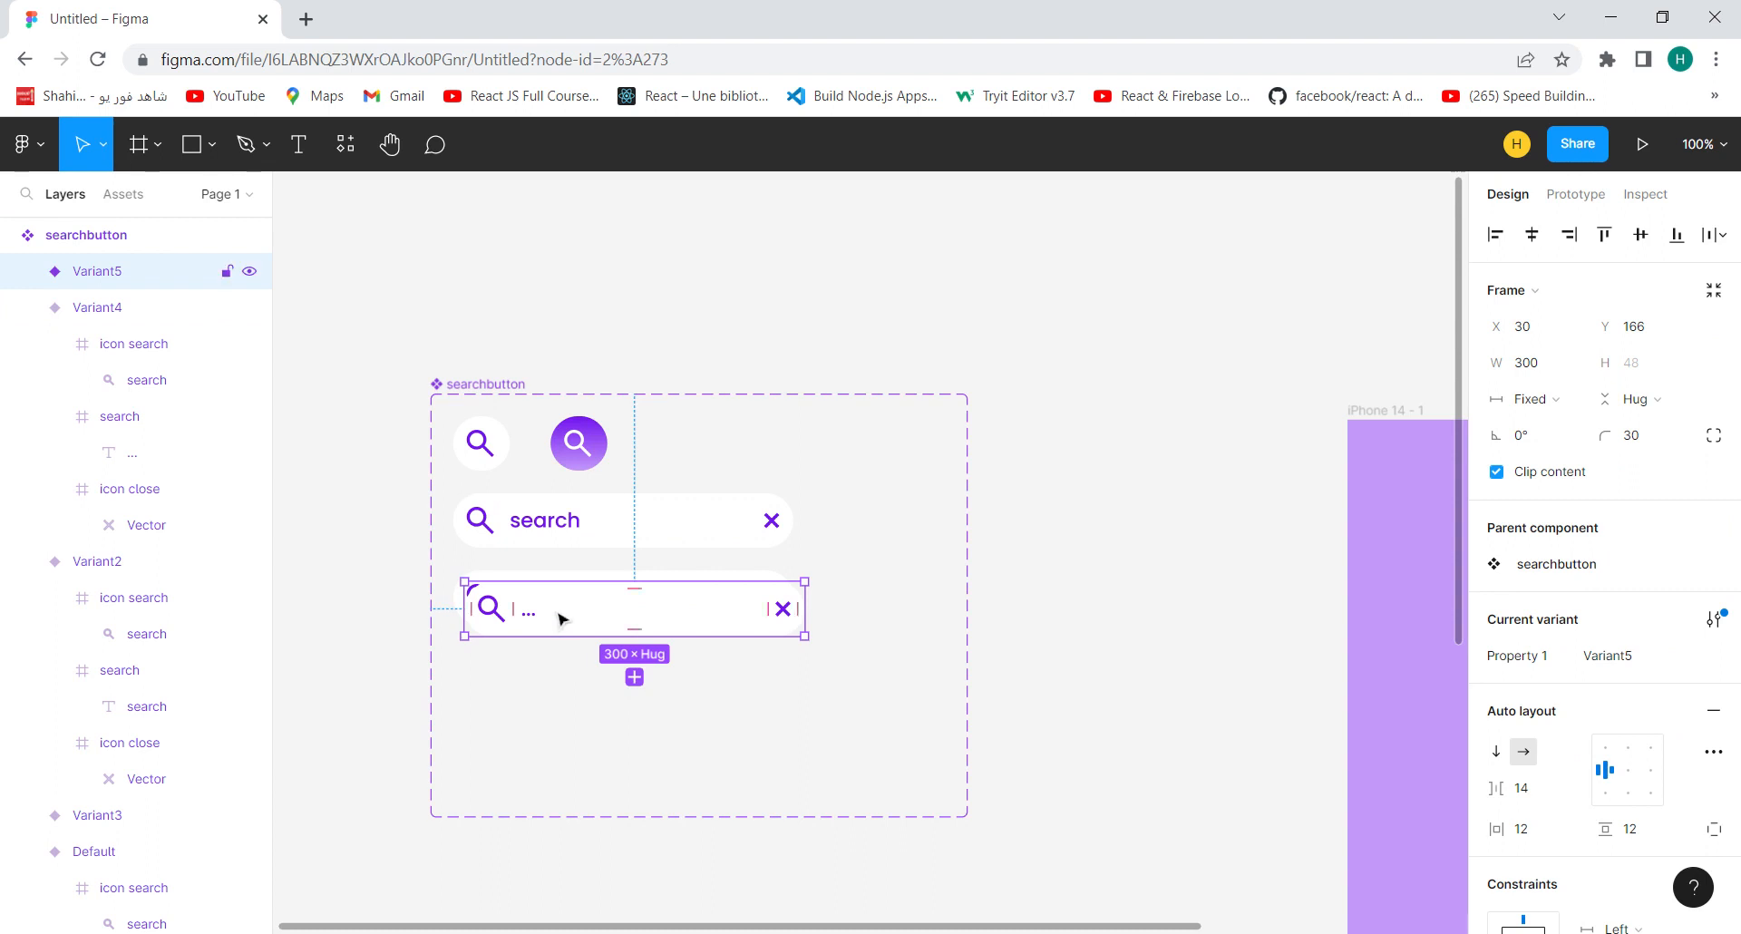
{"action": "left_click_drag", "start_coordinate": [558, 609], "coordinate": [547, 675]}
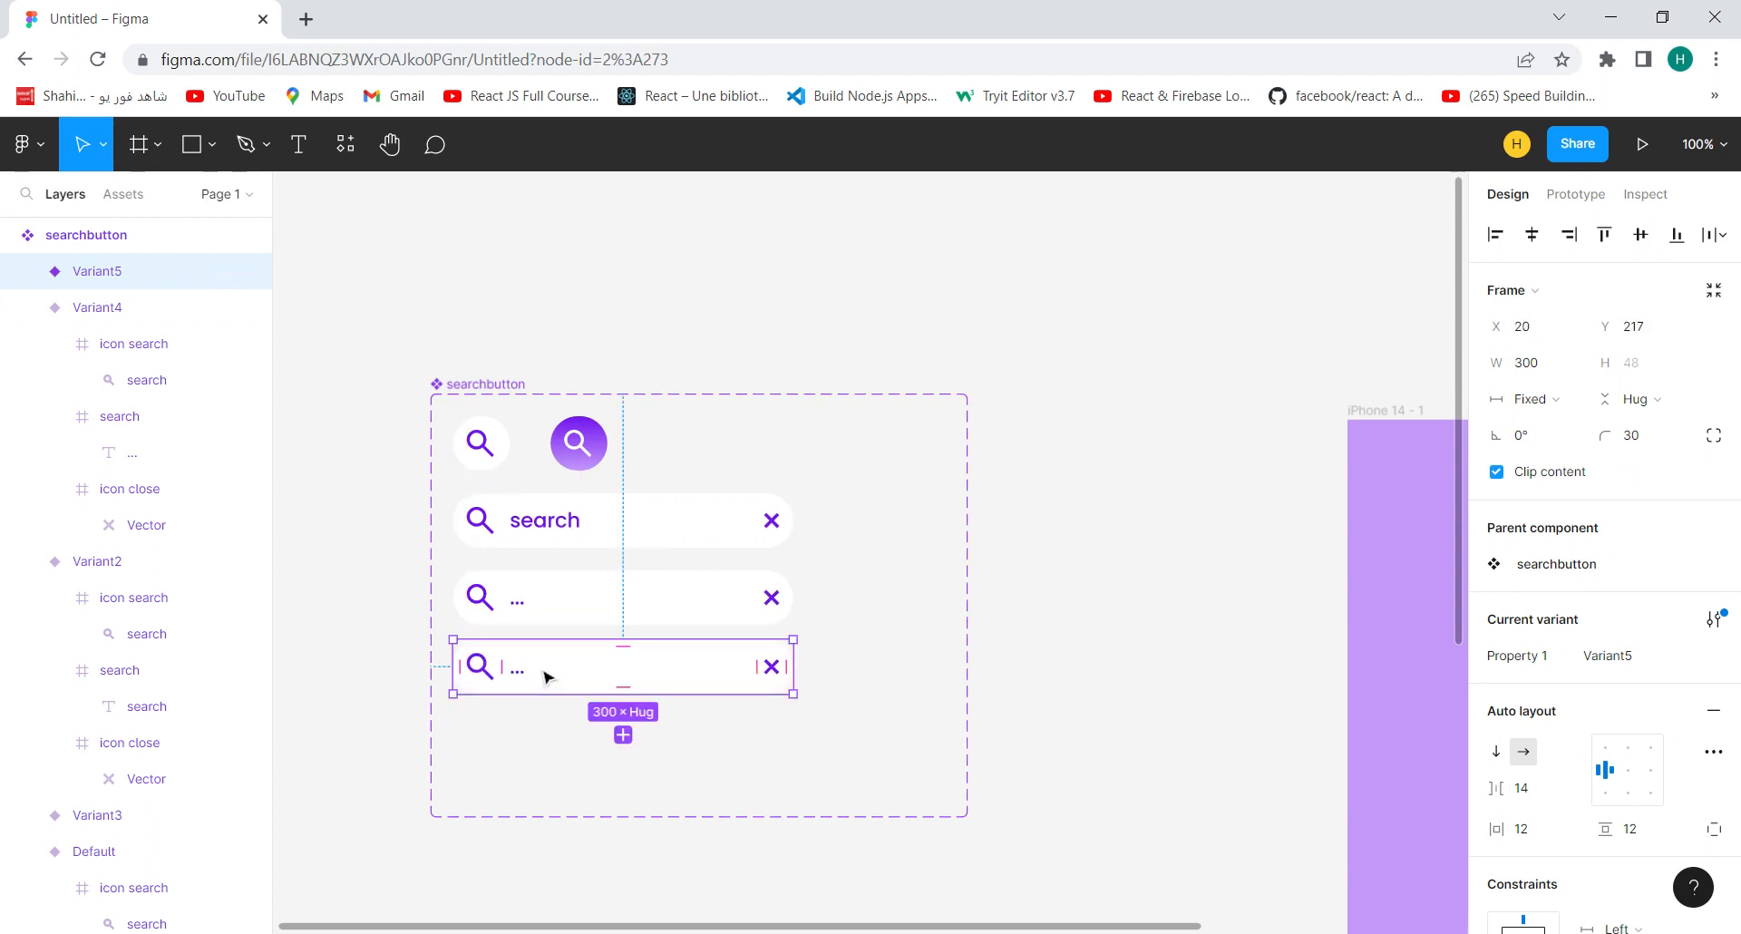
Replace the "..." text in the lowest search bar variant with a cursor character "|"
{"action": "left_click", "coordinate": [547, 676]}
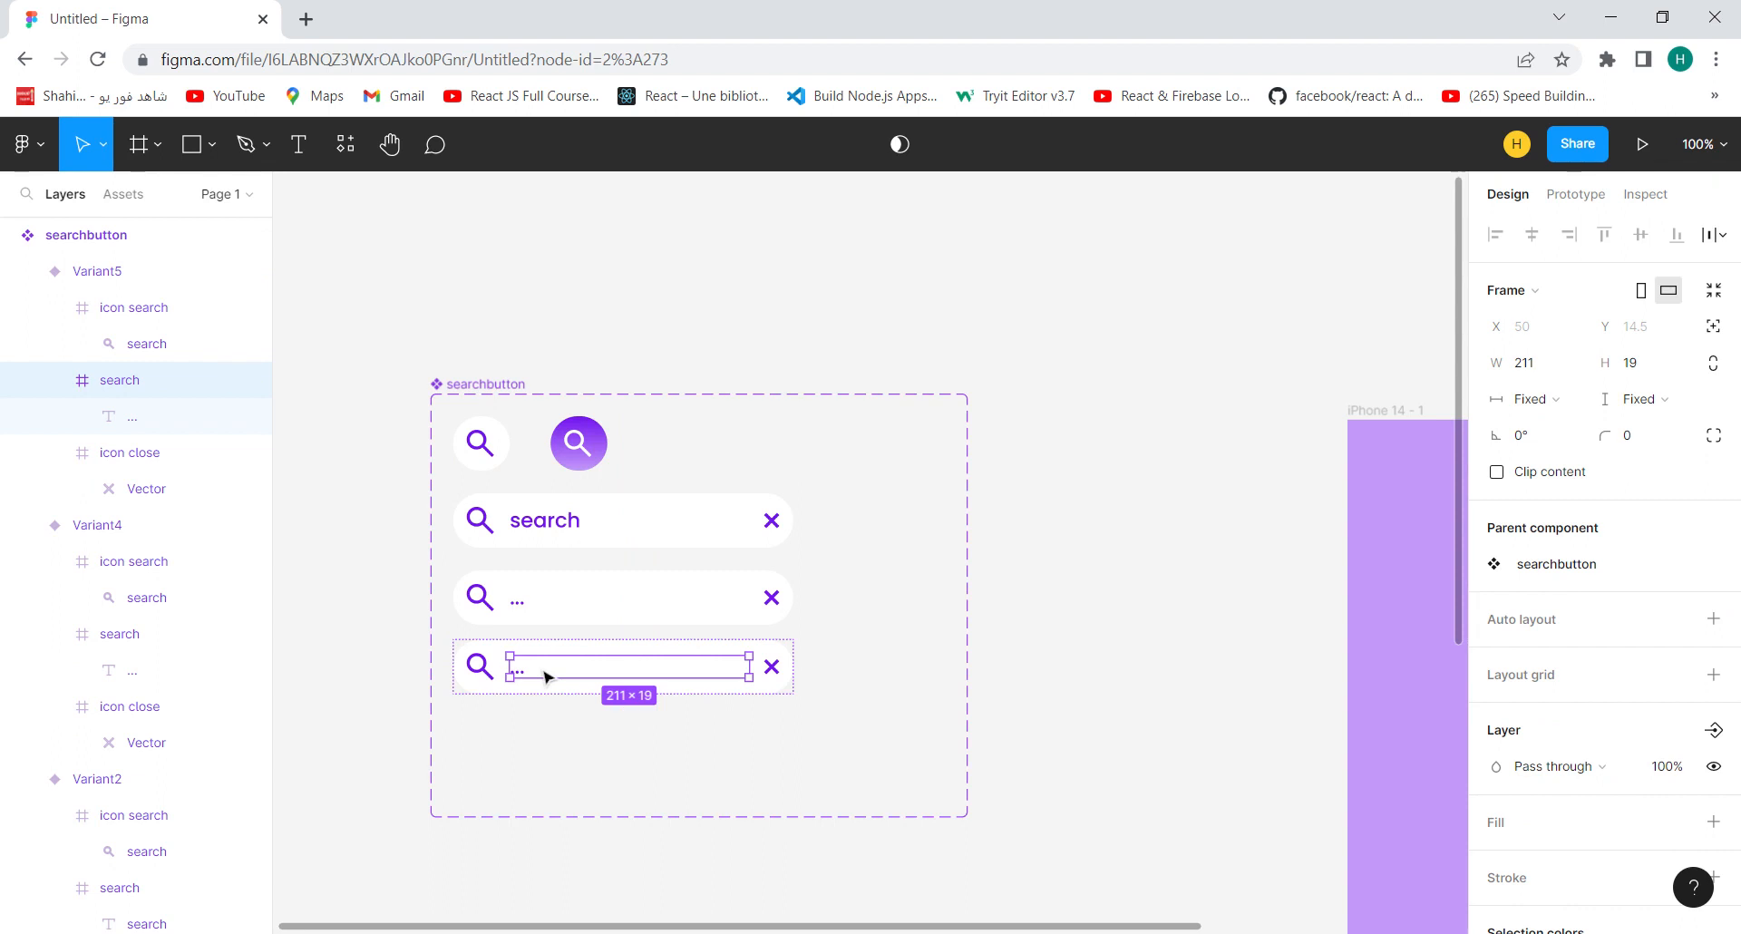
{"action": "left_click", "coordinate": [532, 687]}
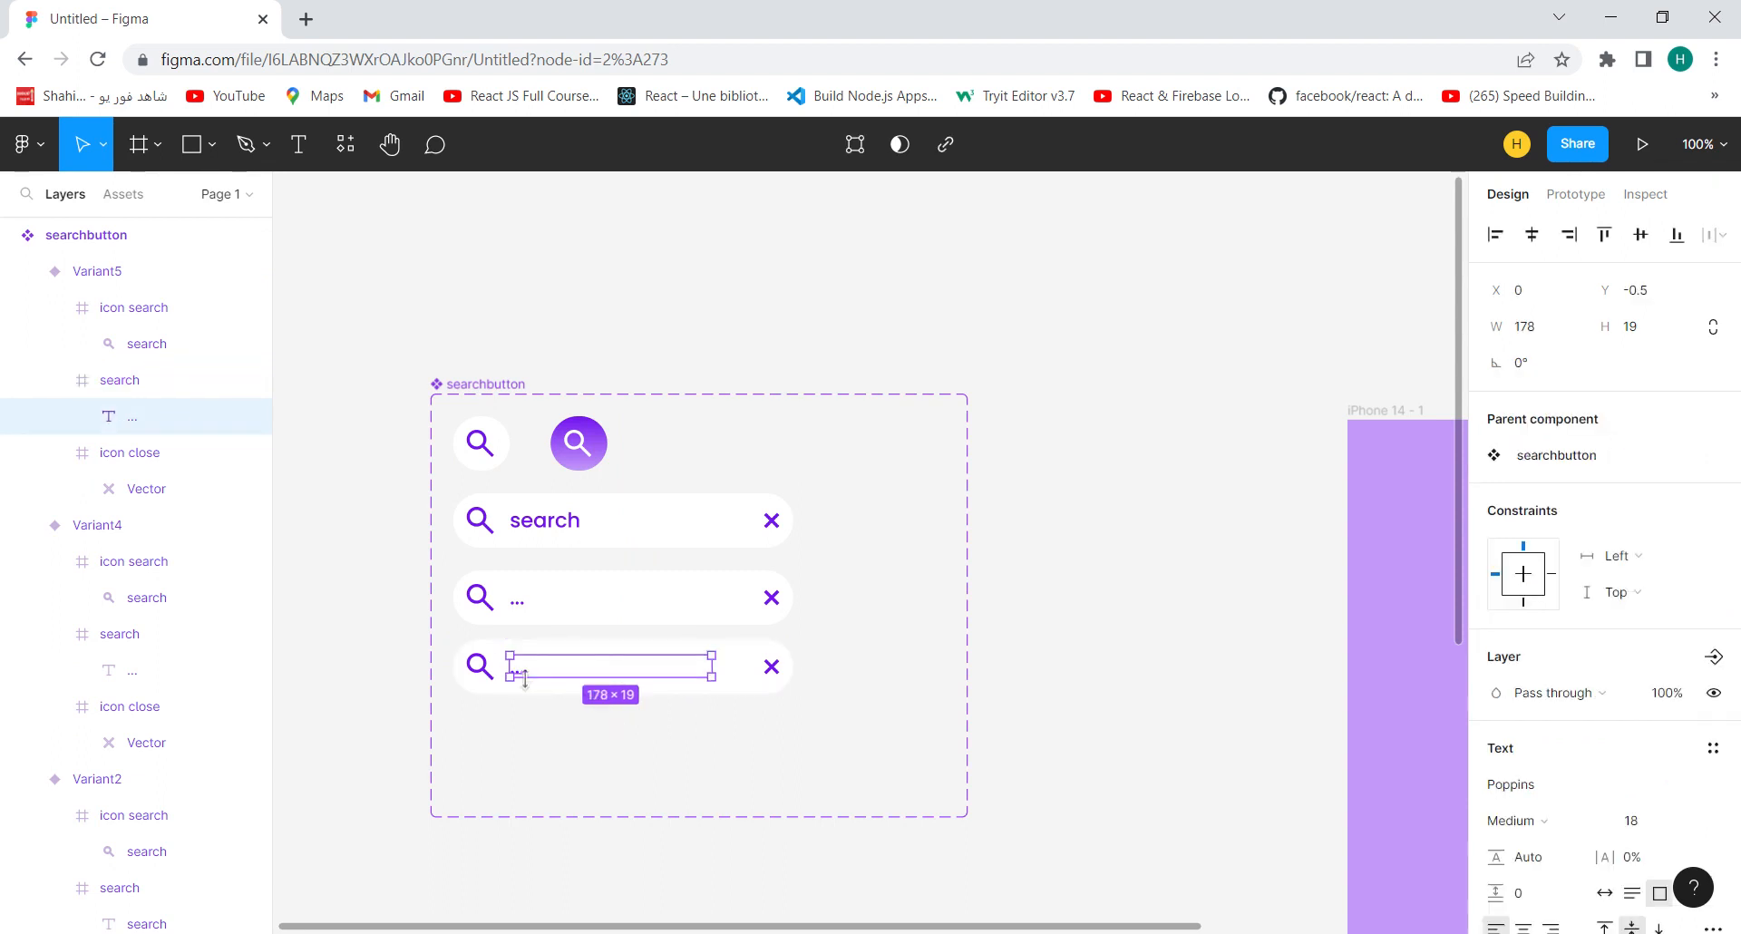
{"action": "double_click", "coordinate": [531, 687]}
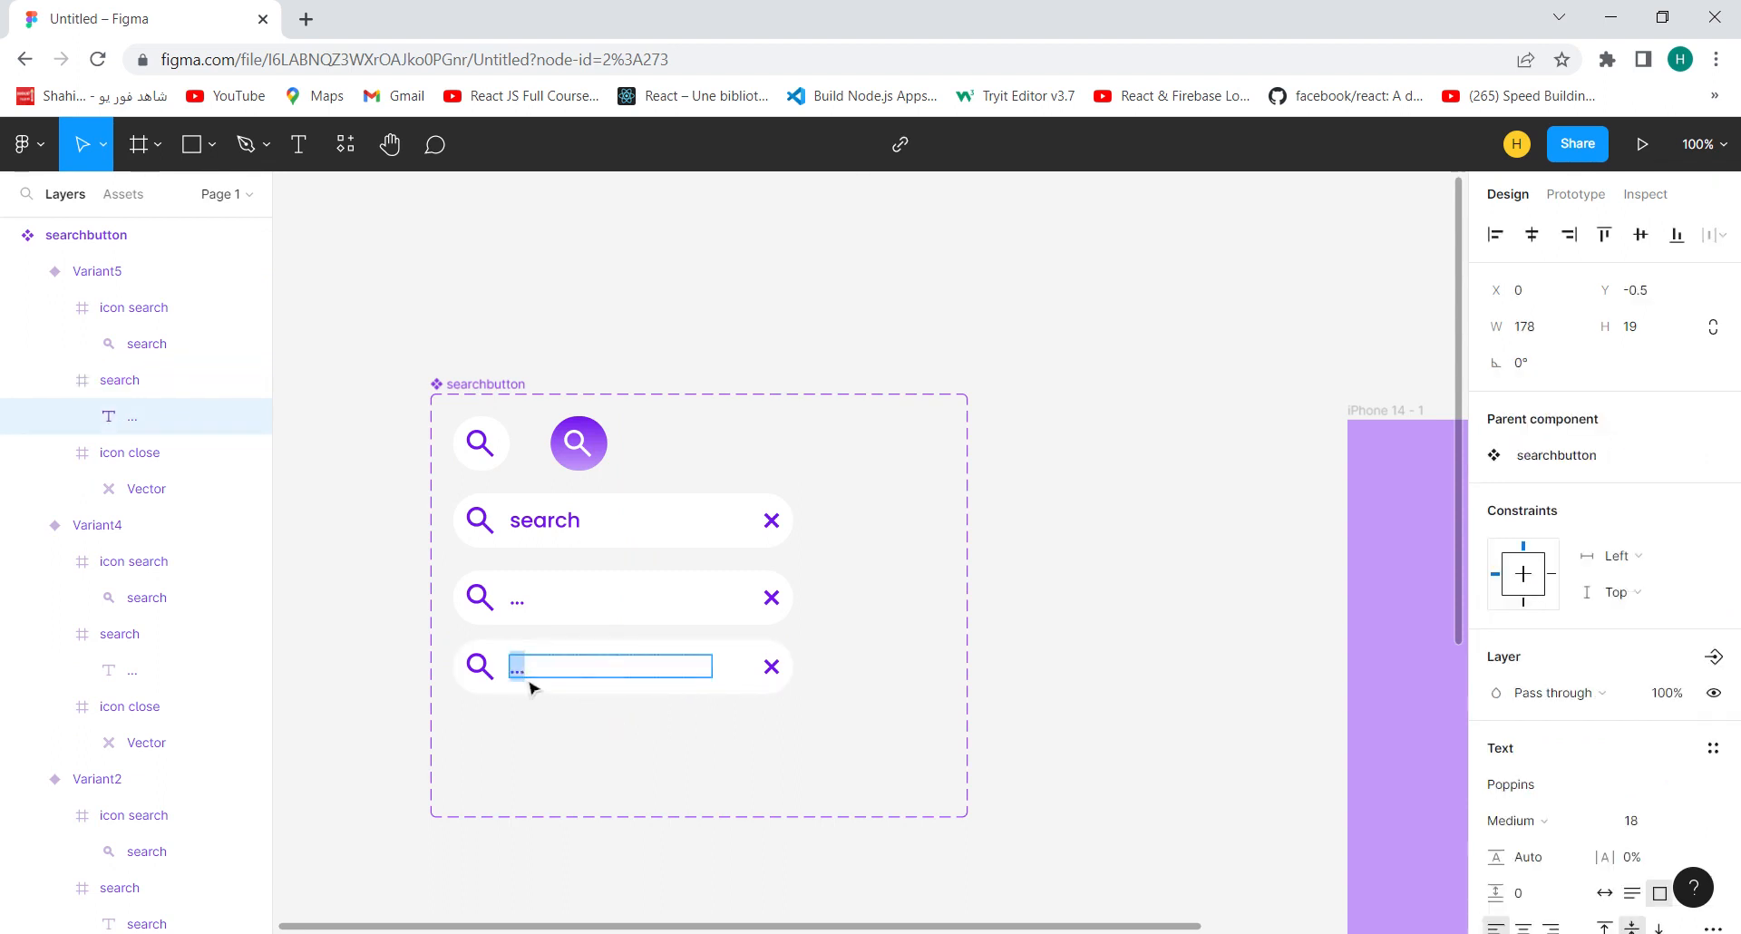
{"action": "key", "text": "BackSpace"}
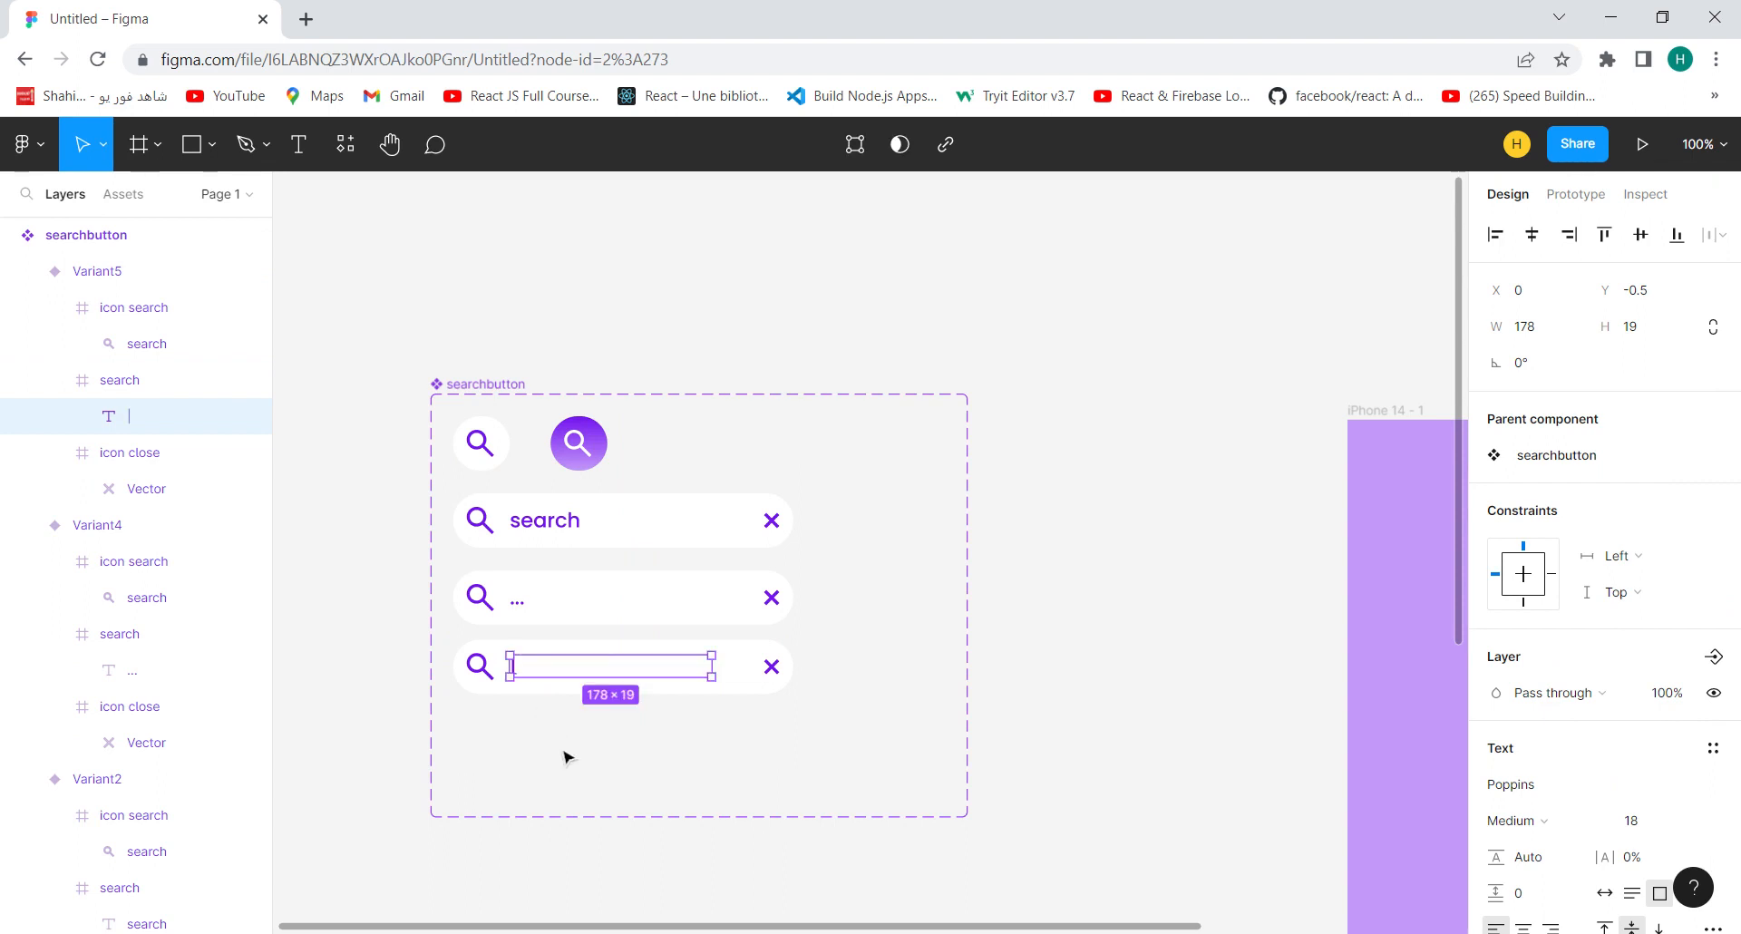
{"action": "left_click", "coordinate": [558, 744]}
Add another variant copied from the "..." bar and place it below the "|" bar at X 20, Y 278
{"action": "left_click", "coordinate": [517, 597]}
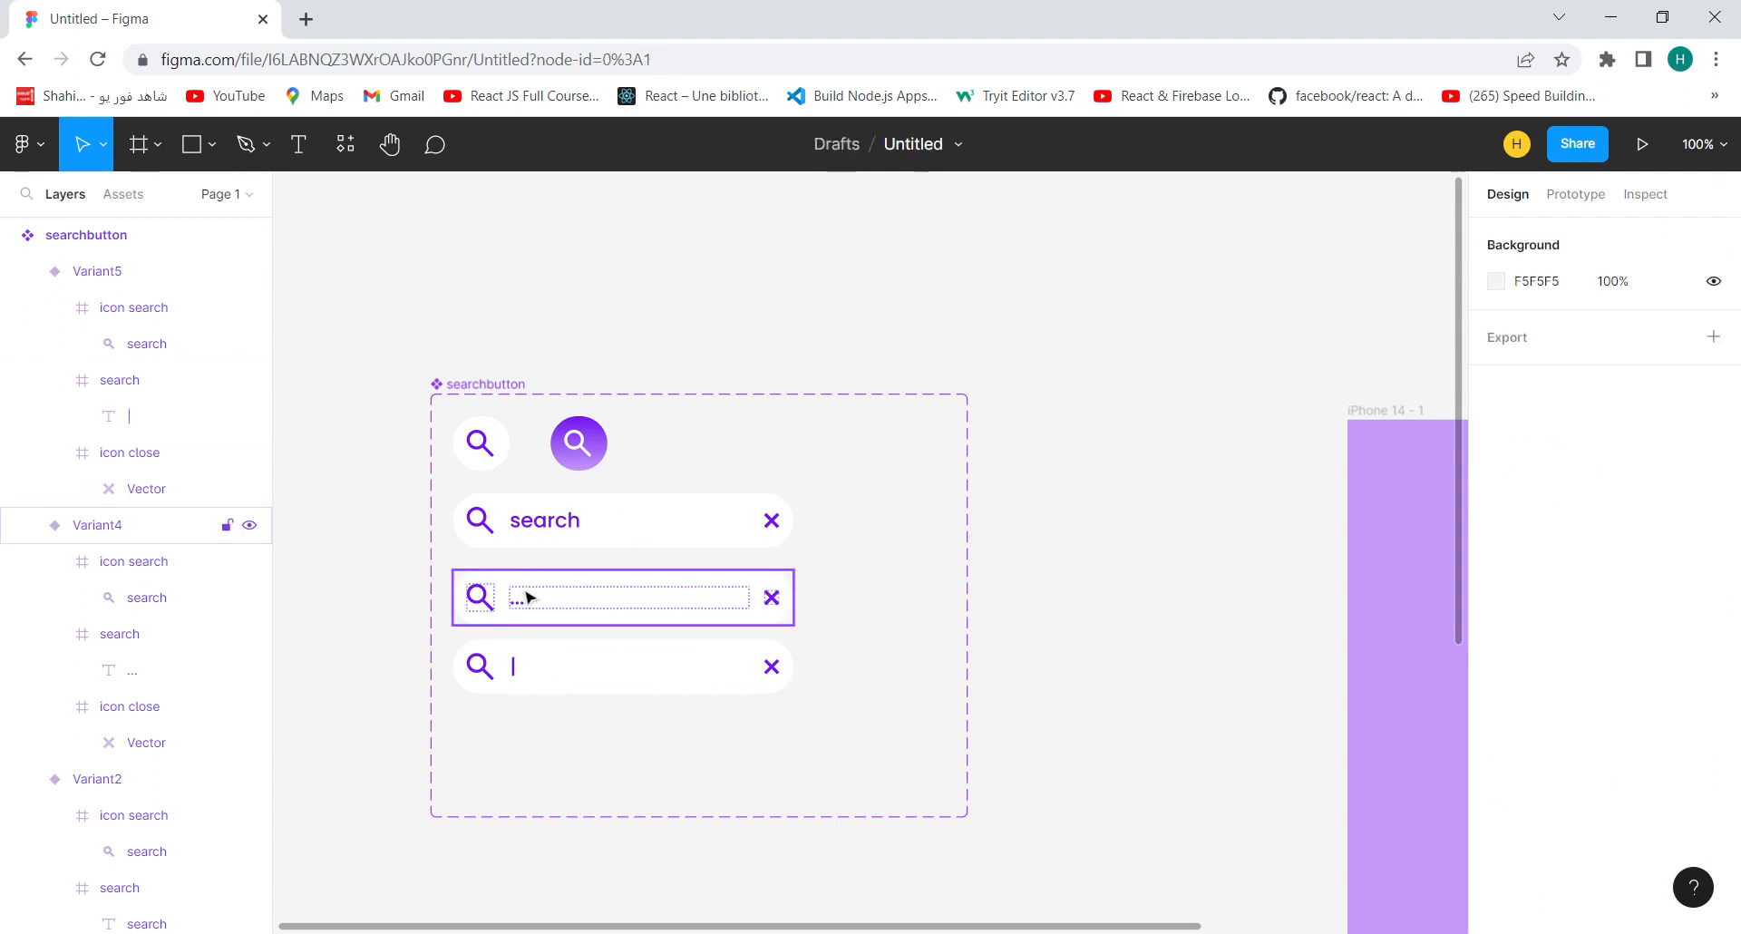
{"action": "left_click", "coordinate": [627, 671]}
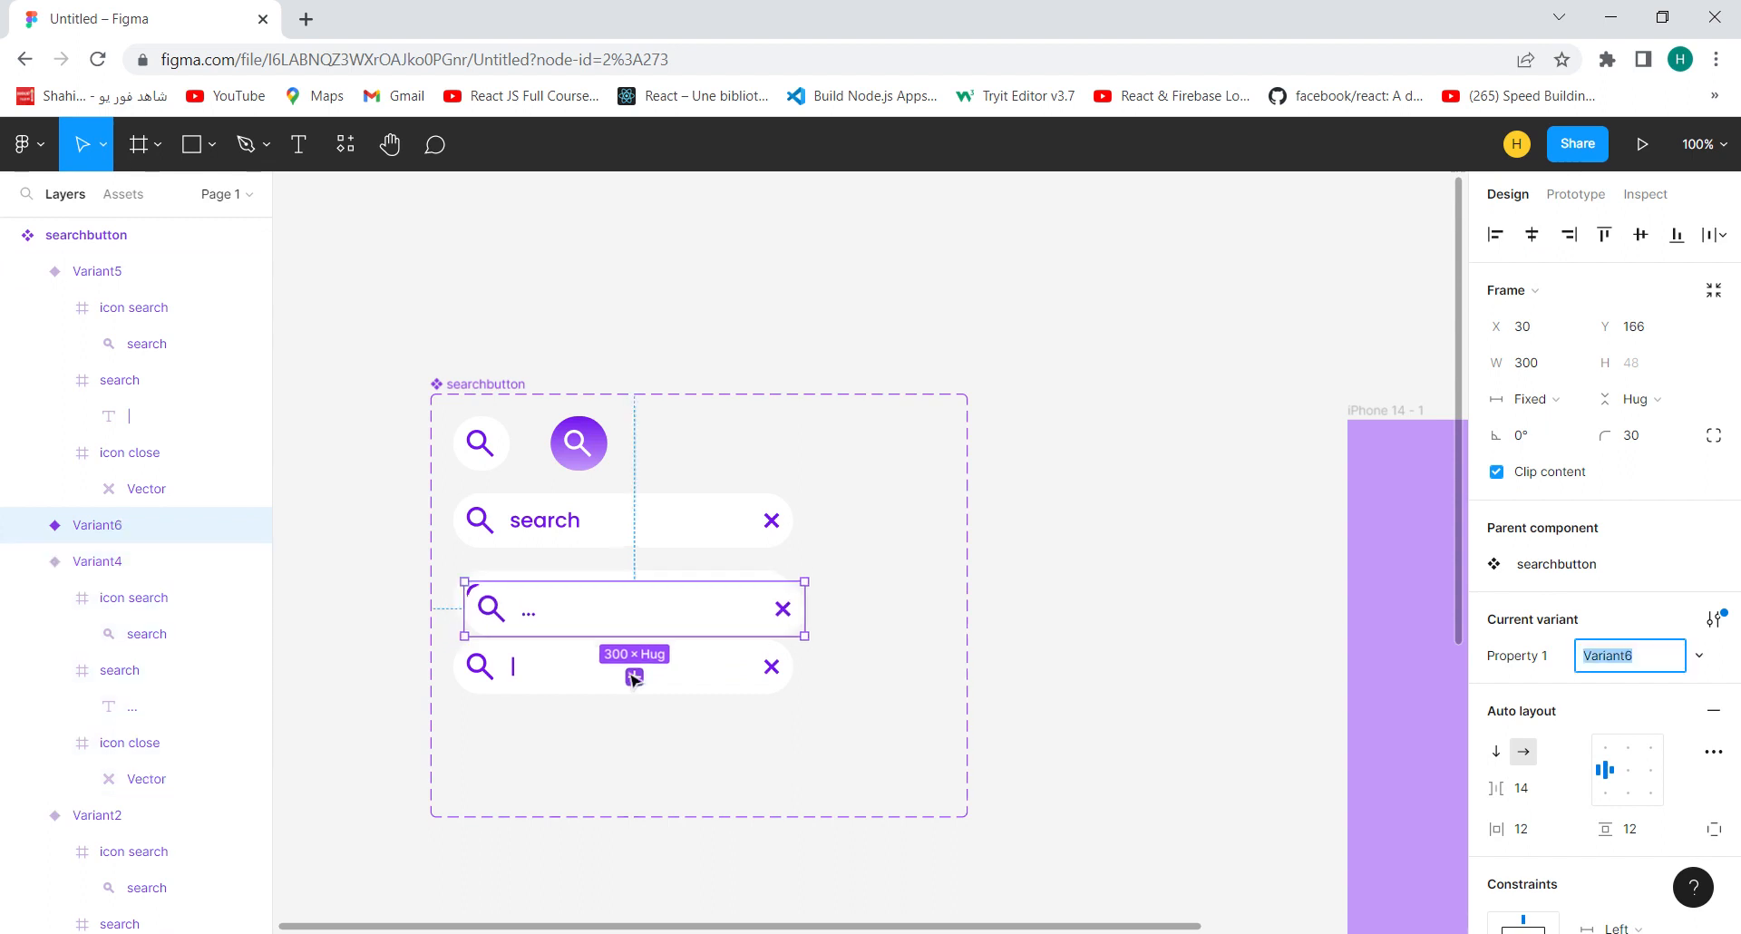
{"action": "left_click_drag", "start_coordinate": [608, 632], "coordinate": [590, 736]}
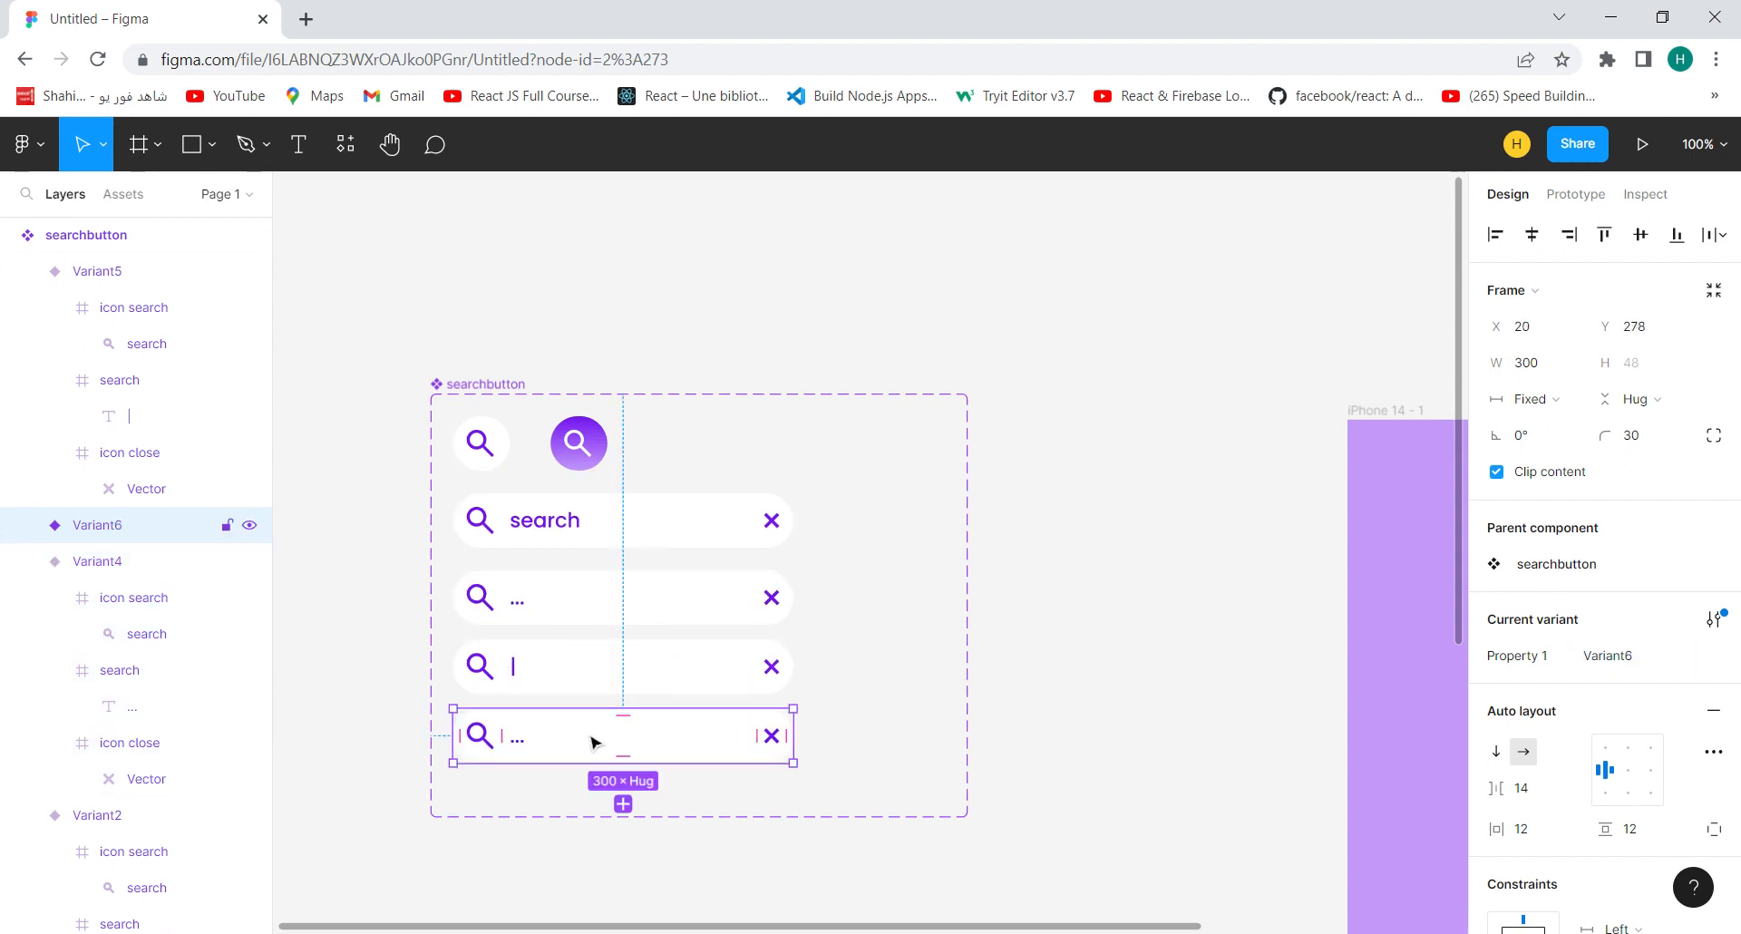
Add a variant copied from the "|" bar and place it below the second "..." bar at X 20, Y 339
{"action": "left_click", "coordinate": [598, 692]}
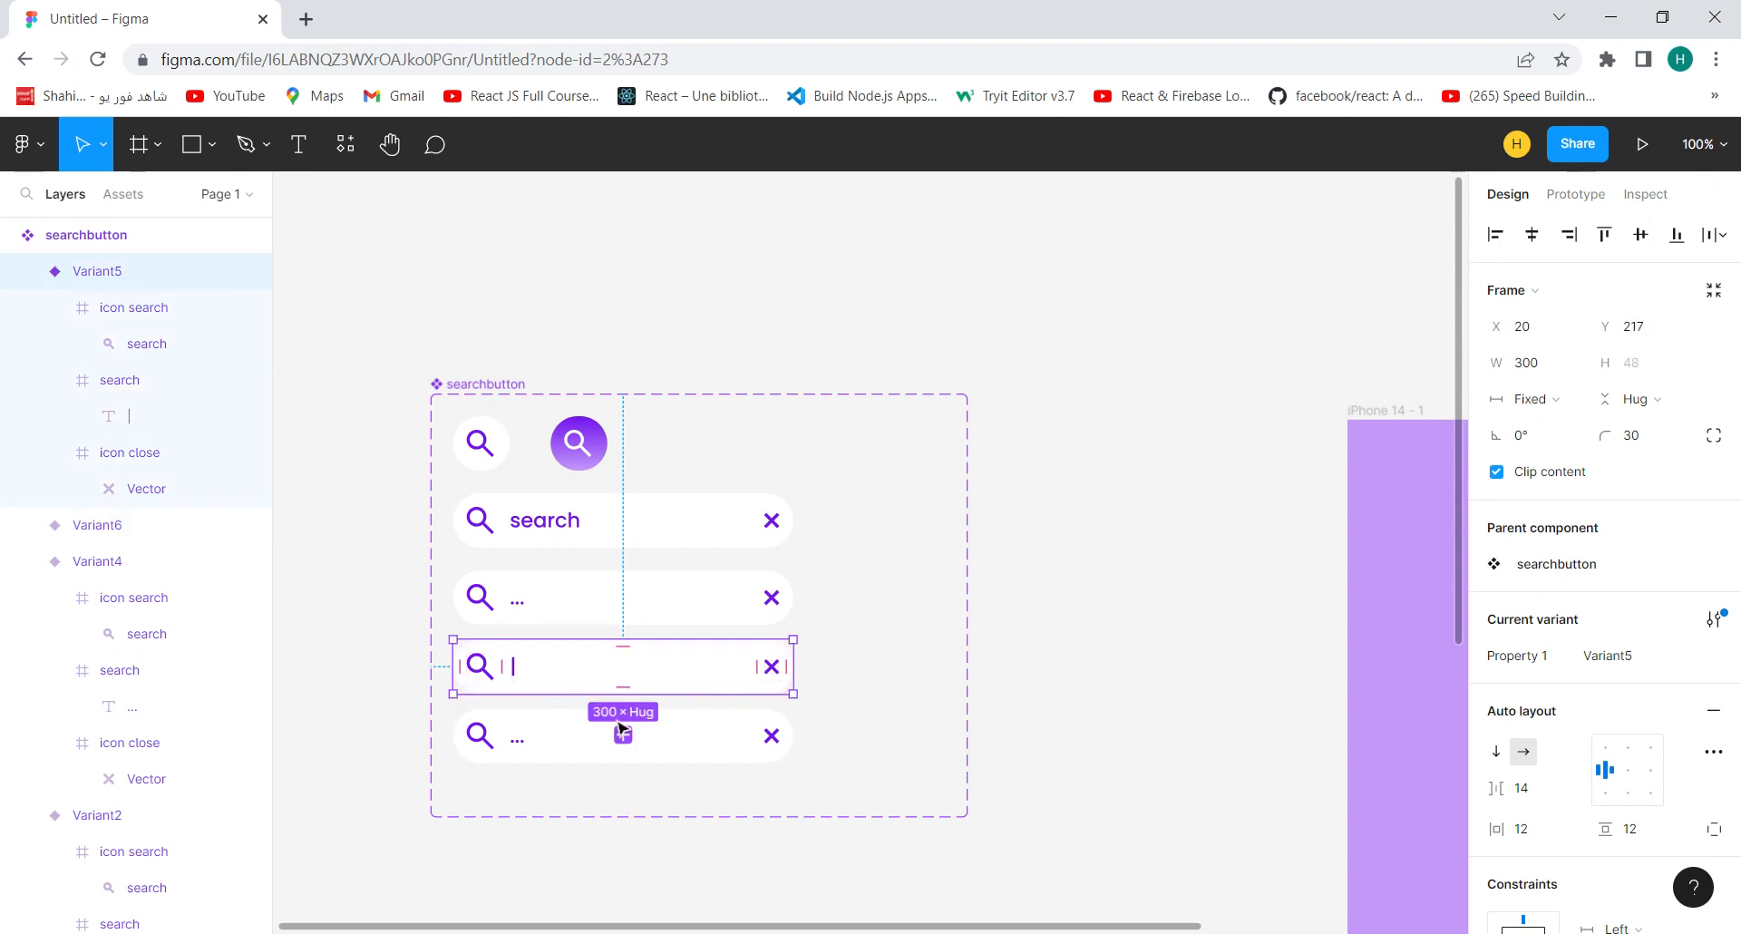
{"action": "left_click", "coordinate": [629, 858]}
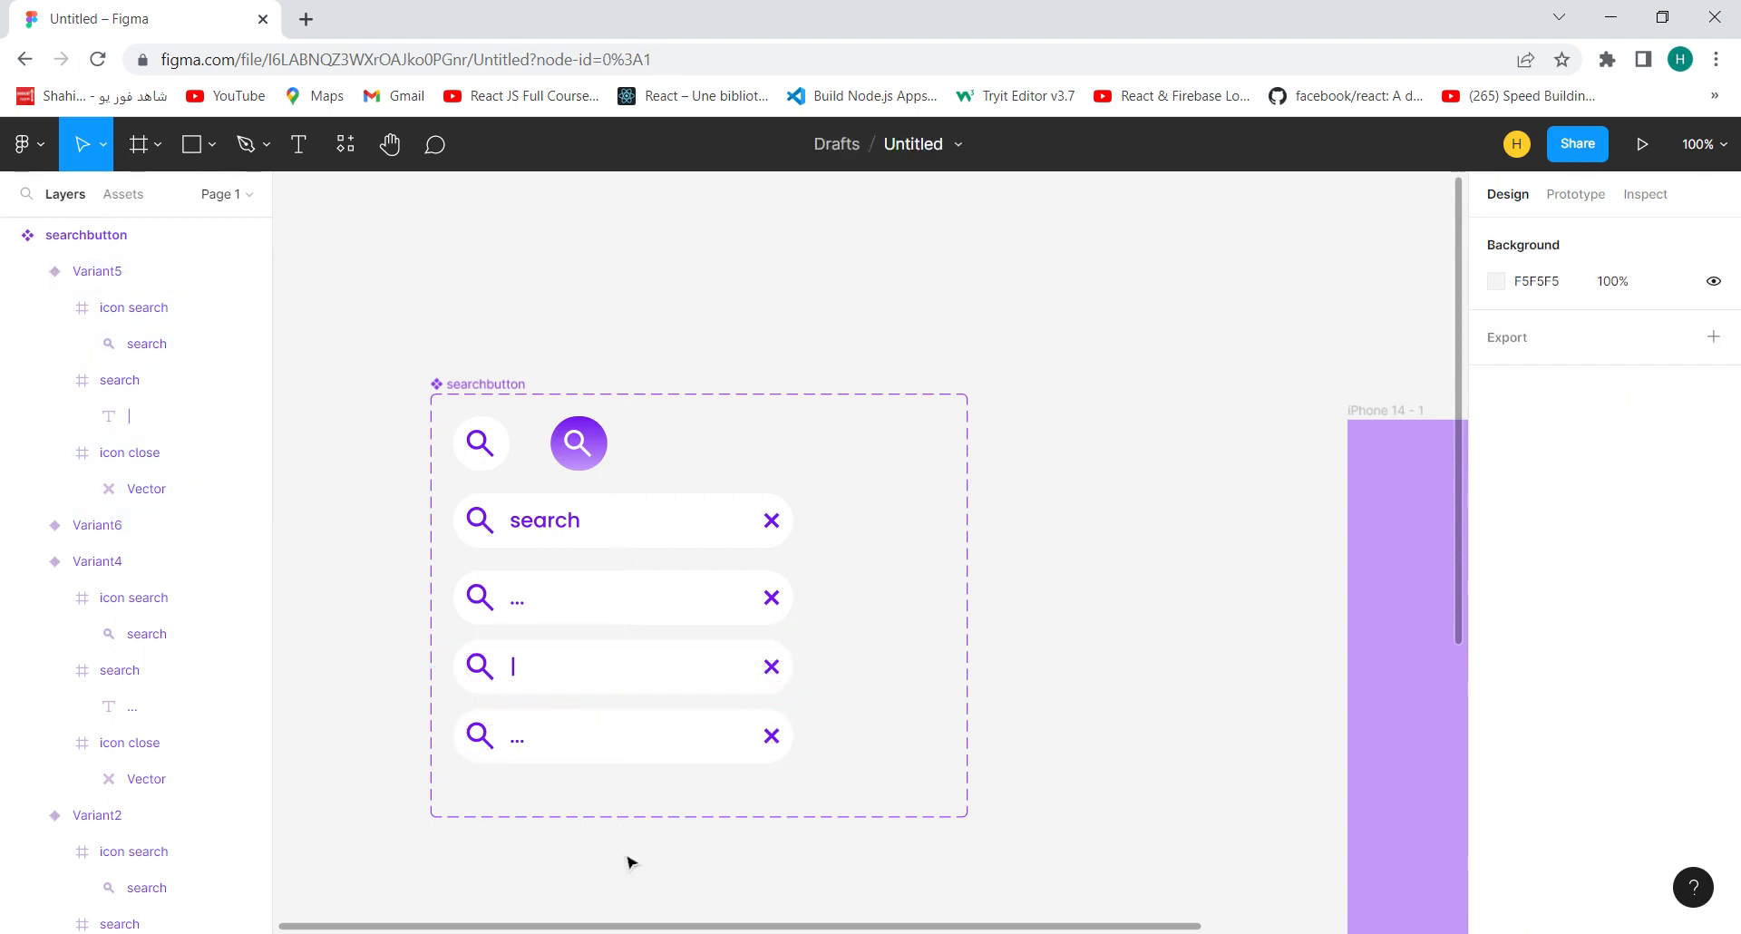
{"action": "left_click", "coordinate": [580, 687]}
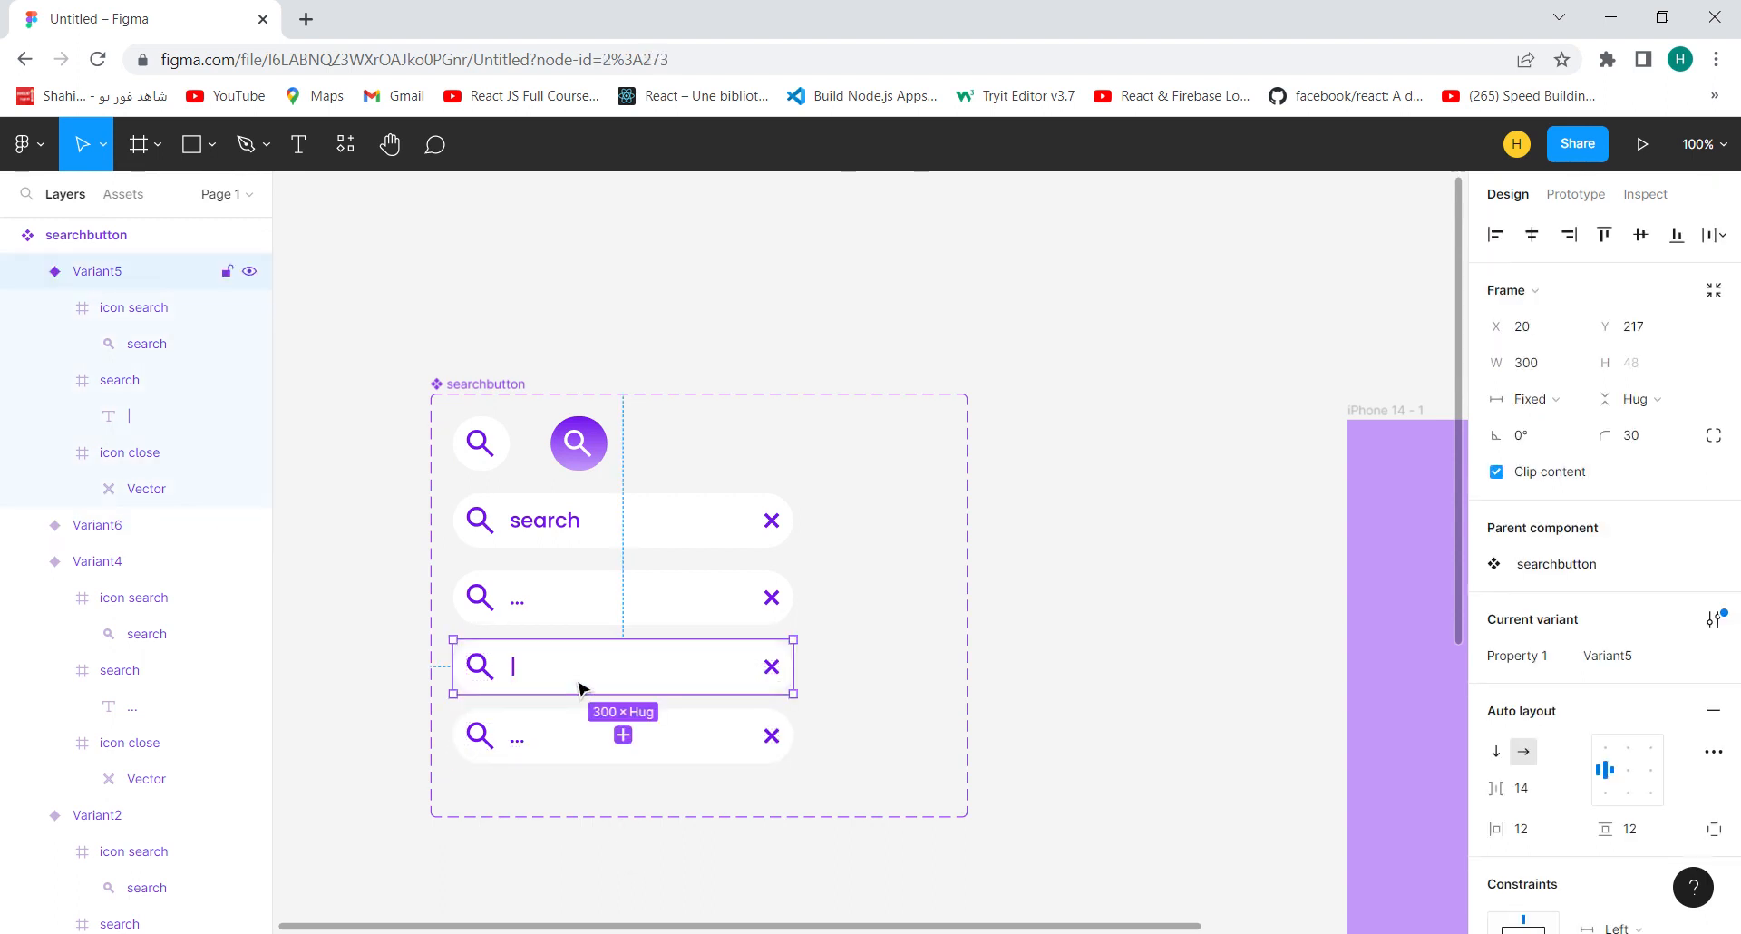
{"action": "left_click", "coordinate": [623, 735]}
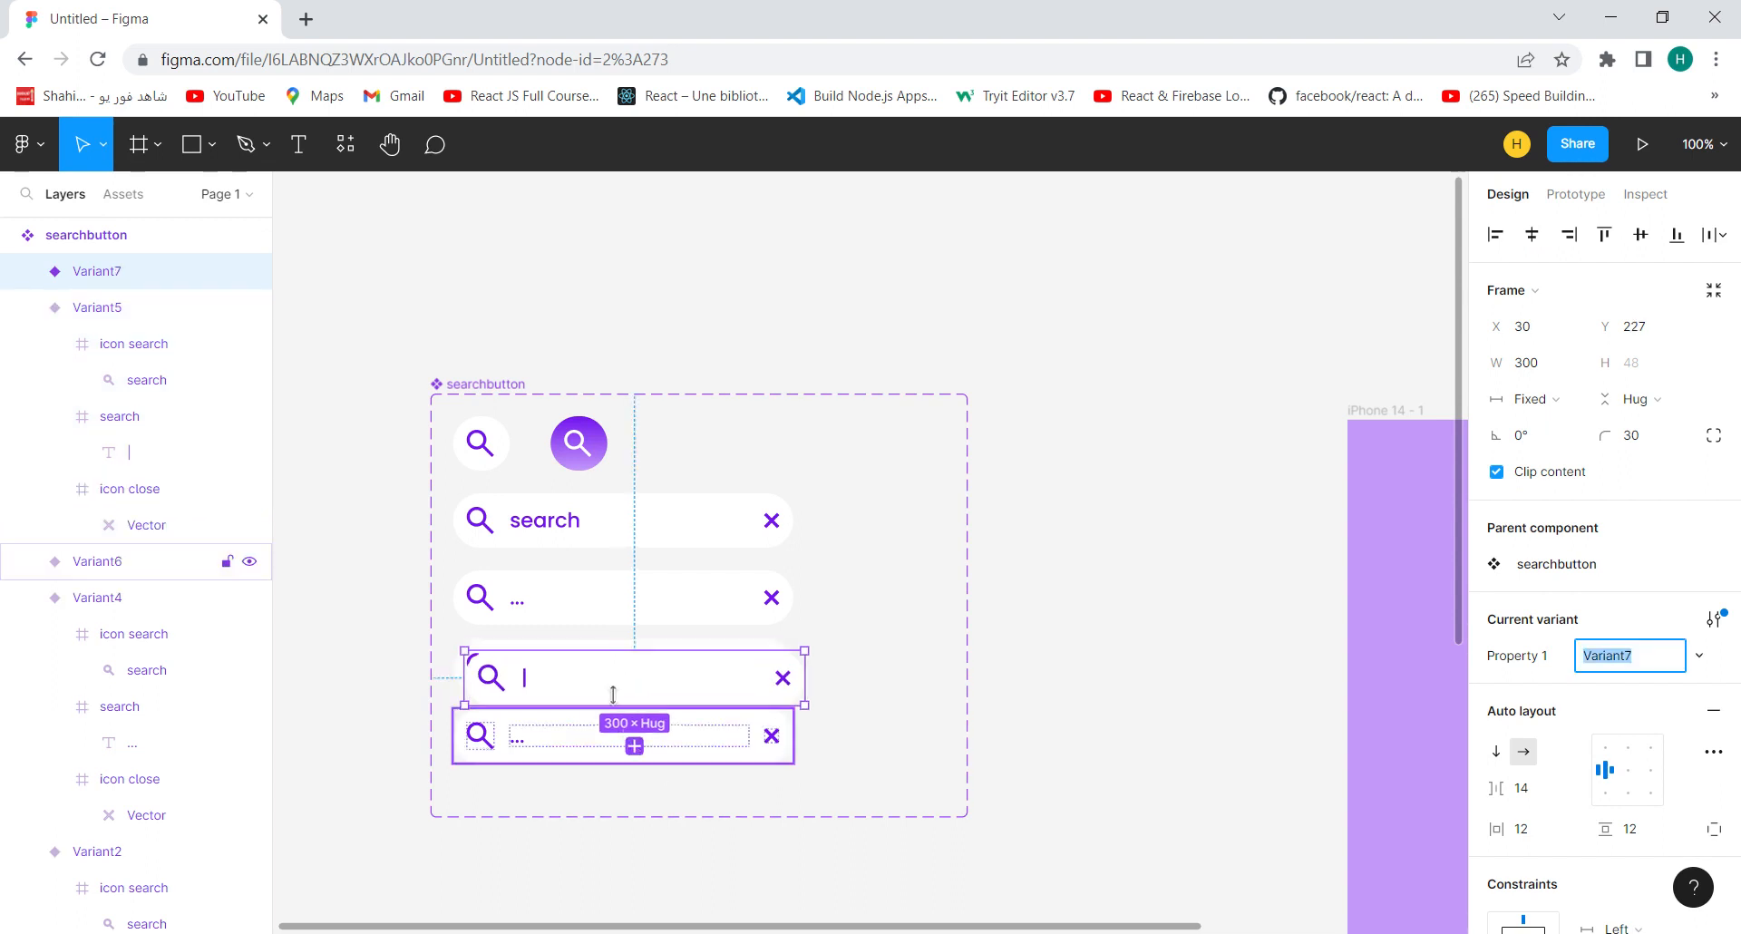
{"action": "left_click_drag", "start_coordinate": [618, 677], "coordinate": [607, 802]}
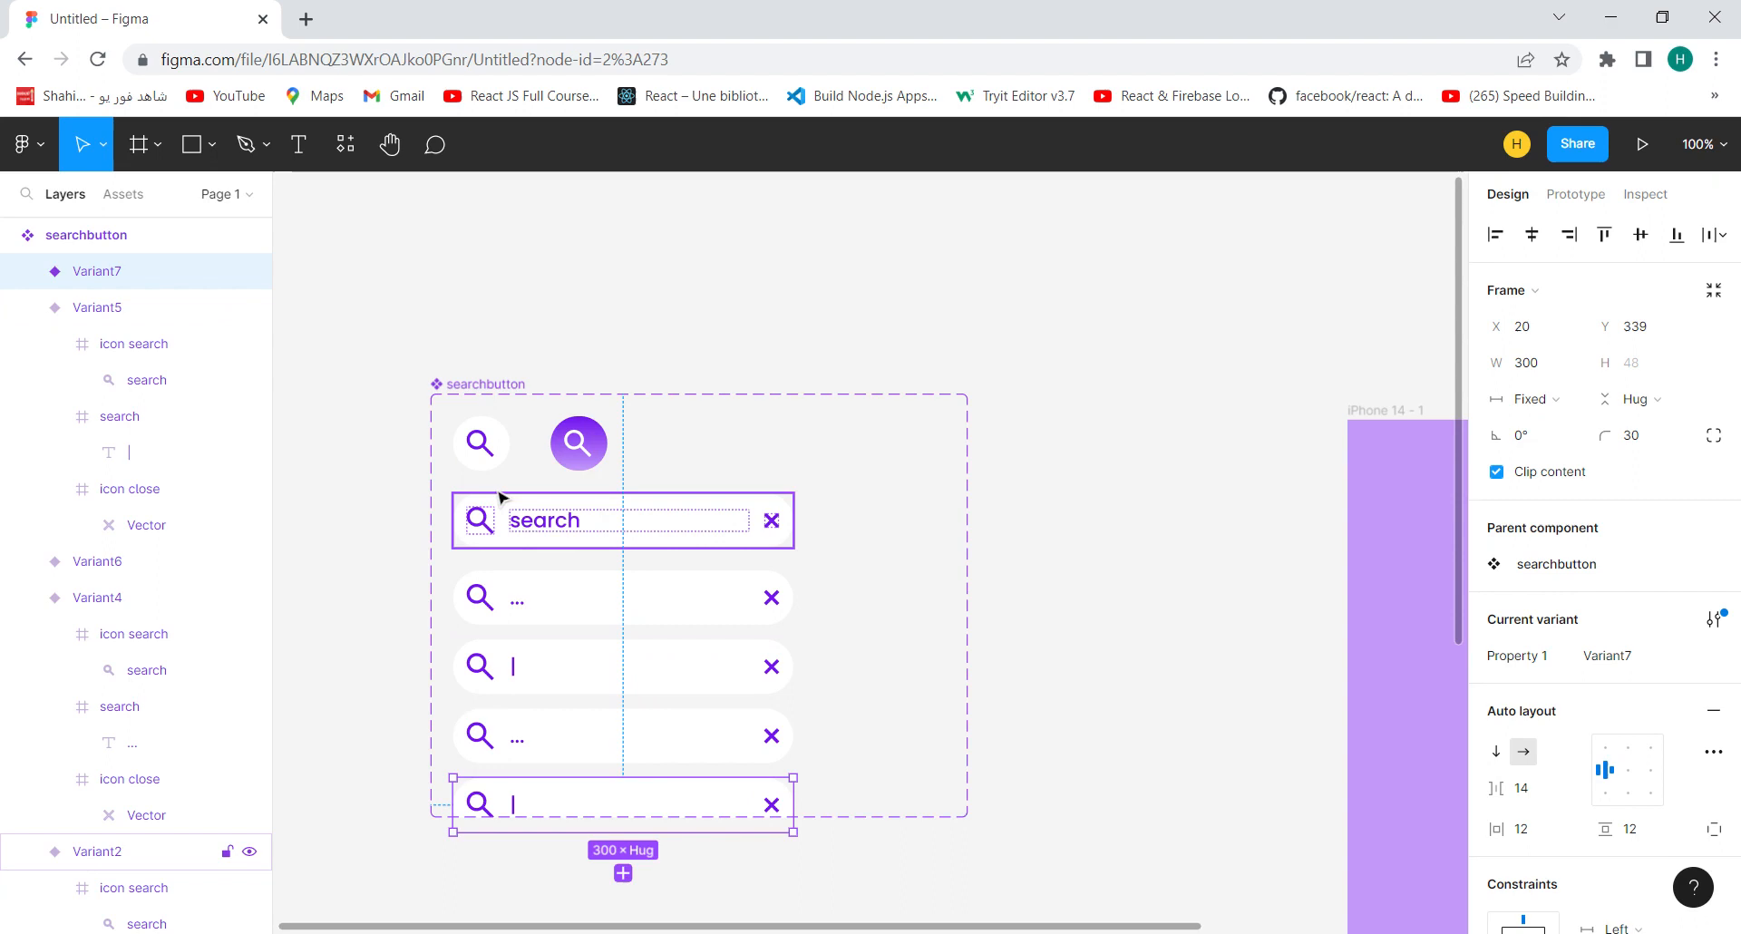
Extend the searchbutton component set frame downward to a height of about 450 so it encloses the lowest bar
{"action": "left_click", "coordinate": [498, 387]}
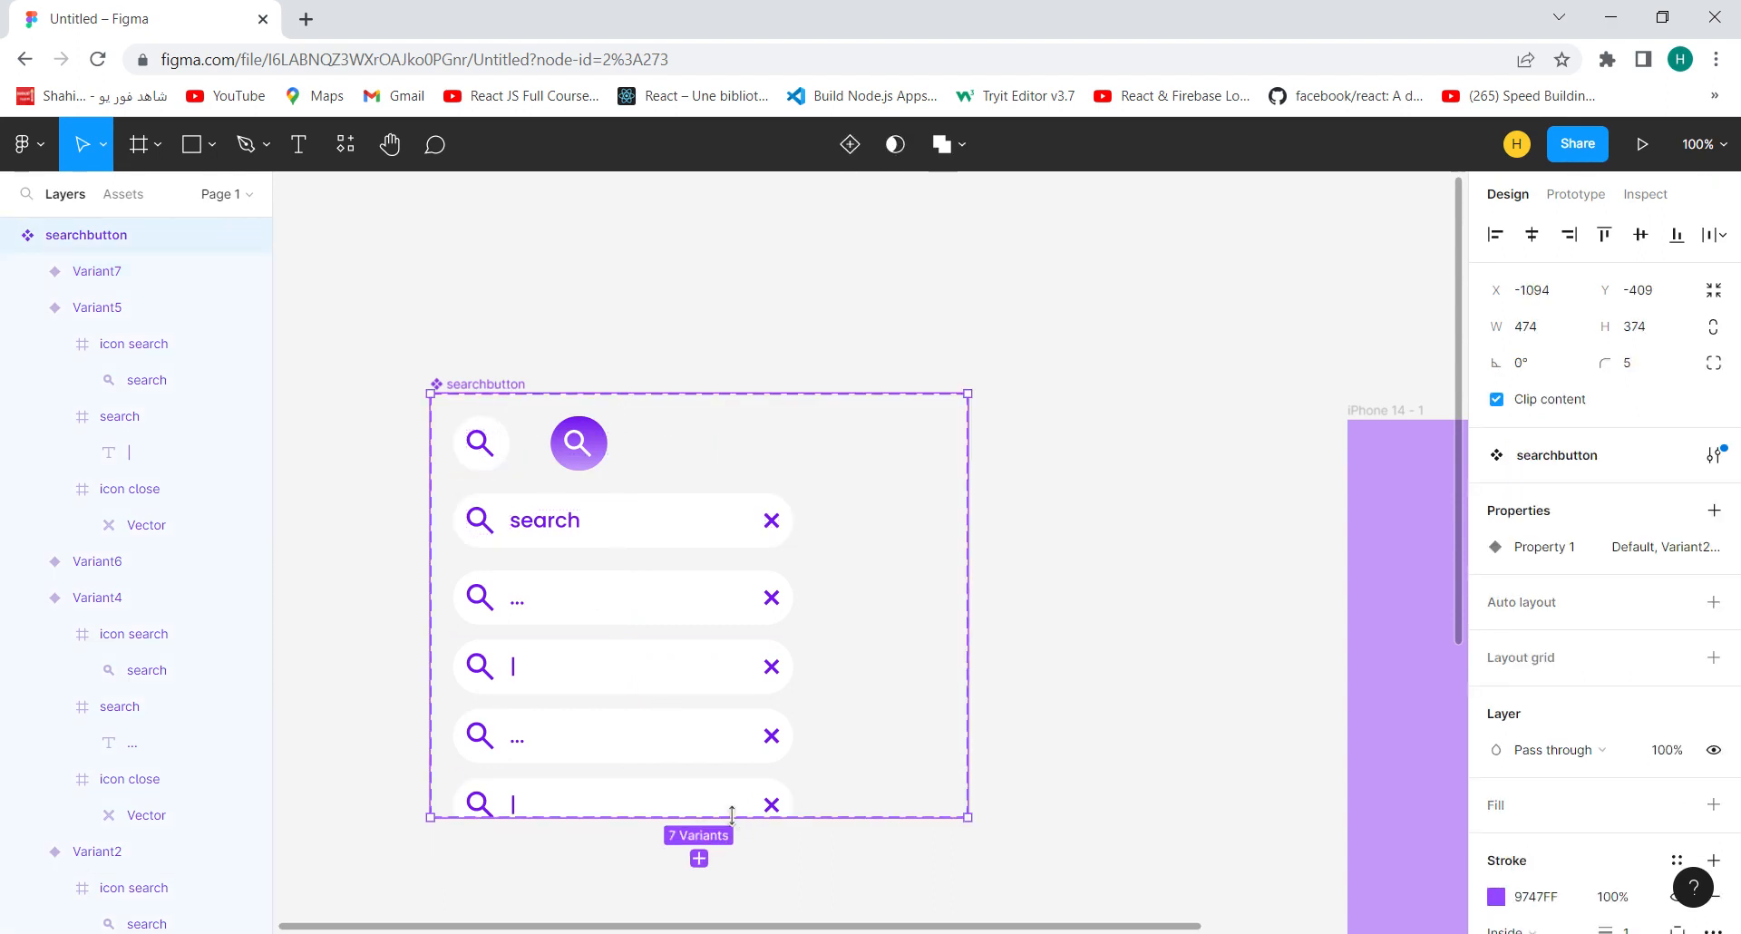
{"action": "left_click_drag", "start_coordinate": [732, 812], "coordinate": [707, 606]}
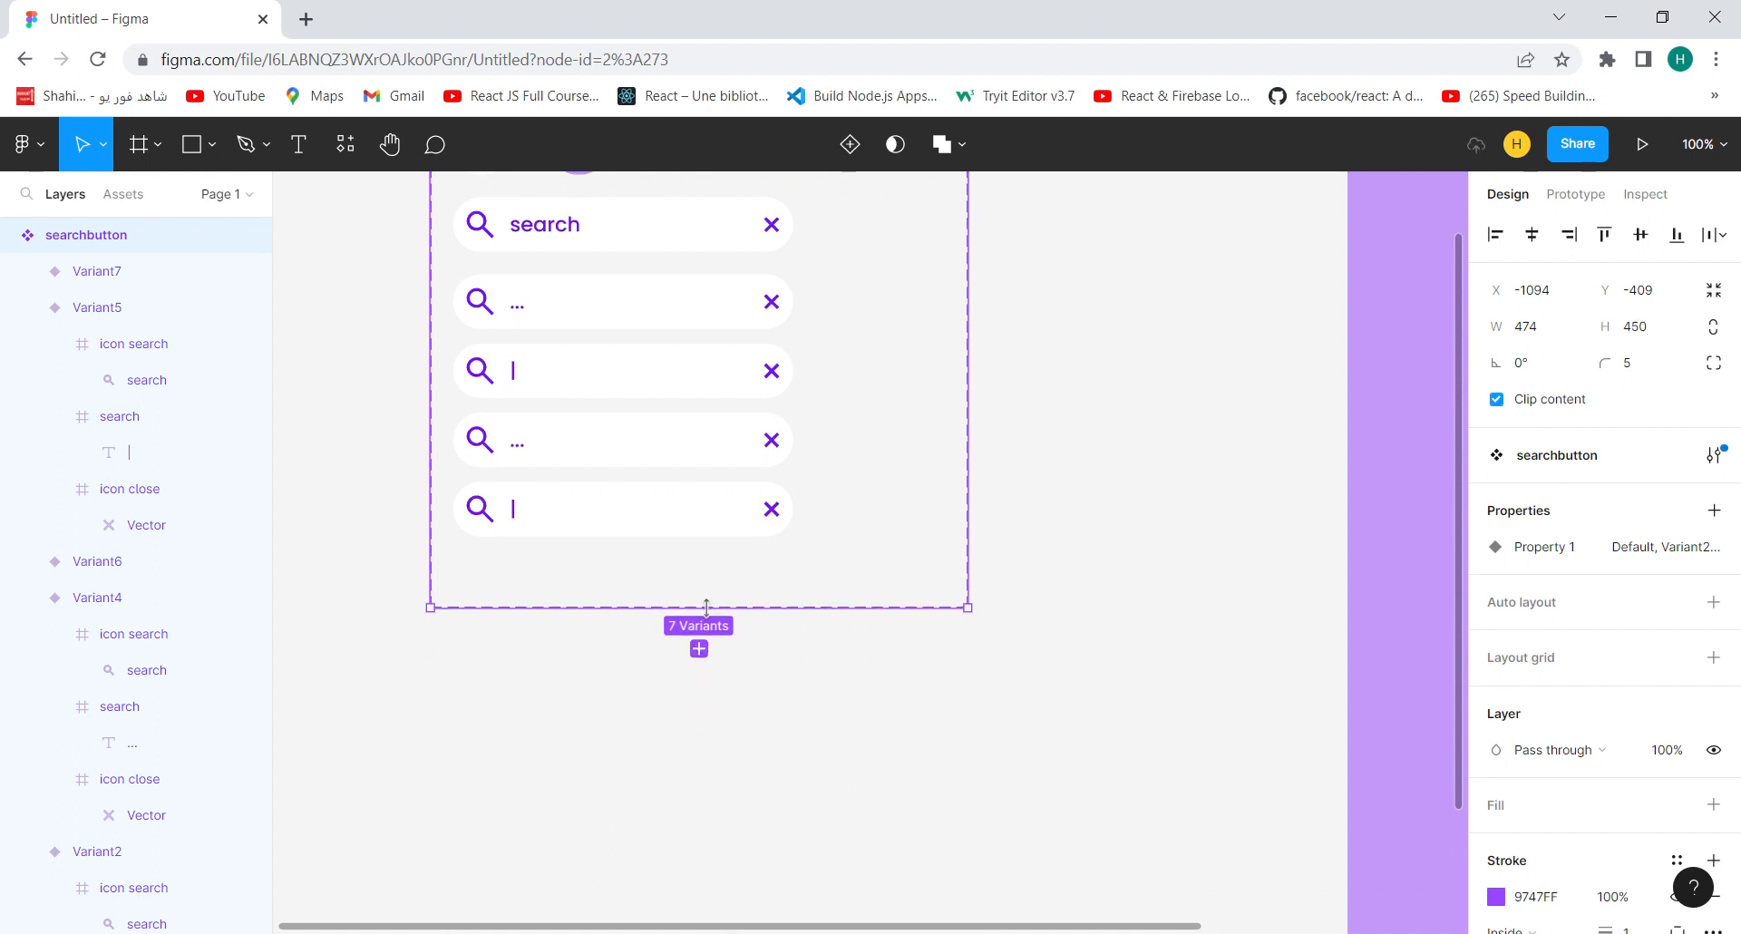
{"action": "scroll", "coordinate": [1451, 629], "scroll_direction": "up", "scroll_amount": 5}
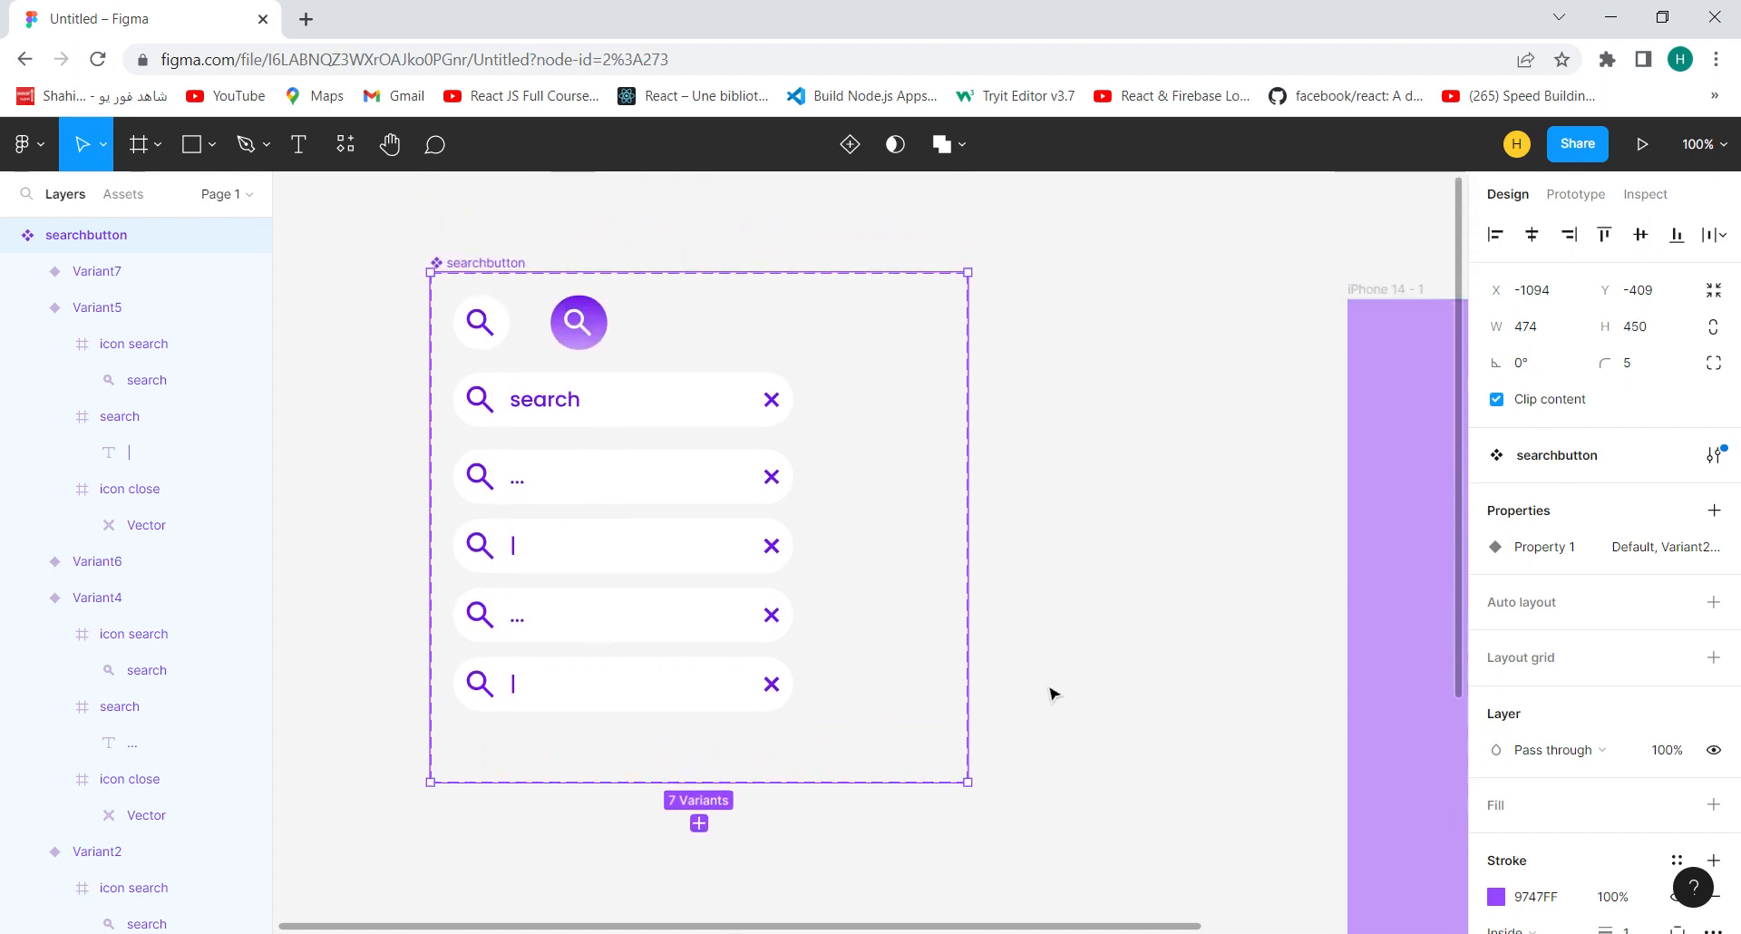
{"action": "left_click", "coordinate": [1079, 701]}
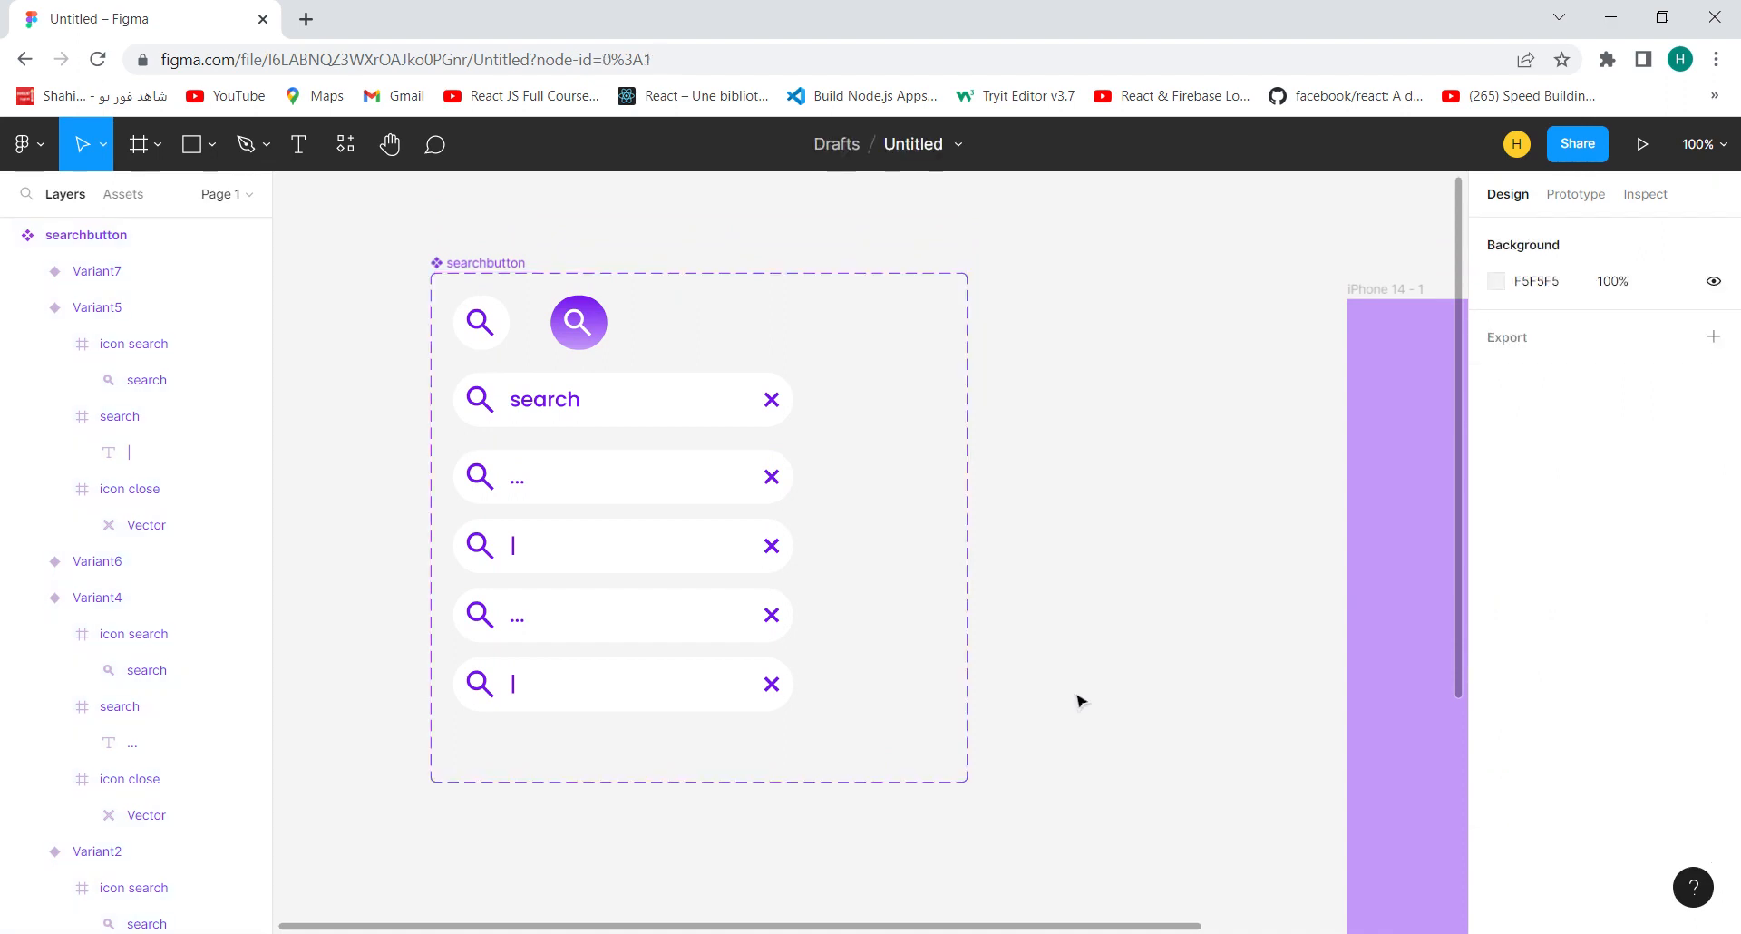
Link the white round magnifier variant to the purple one with a While hovering interaction that changes to Variant3
{"action": "left_click", "coordinate": [498, 340]}
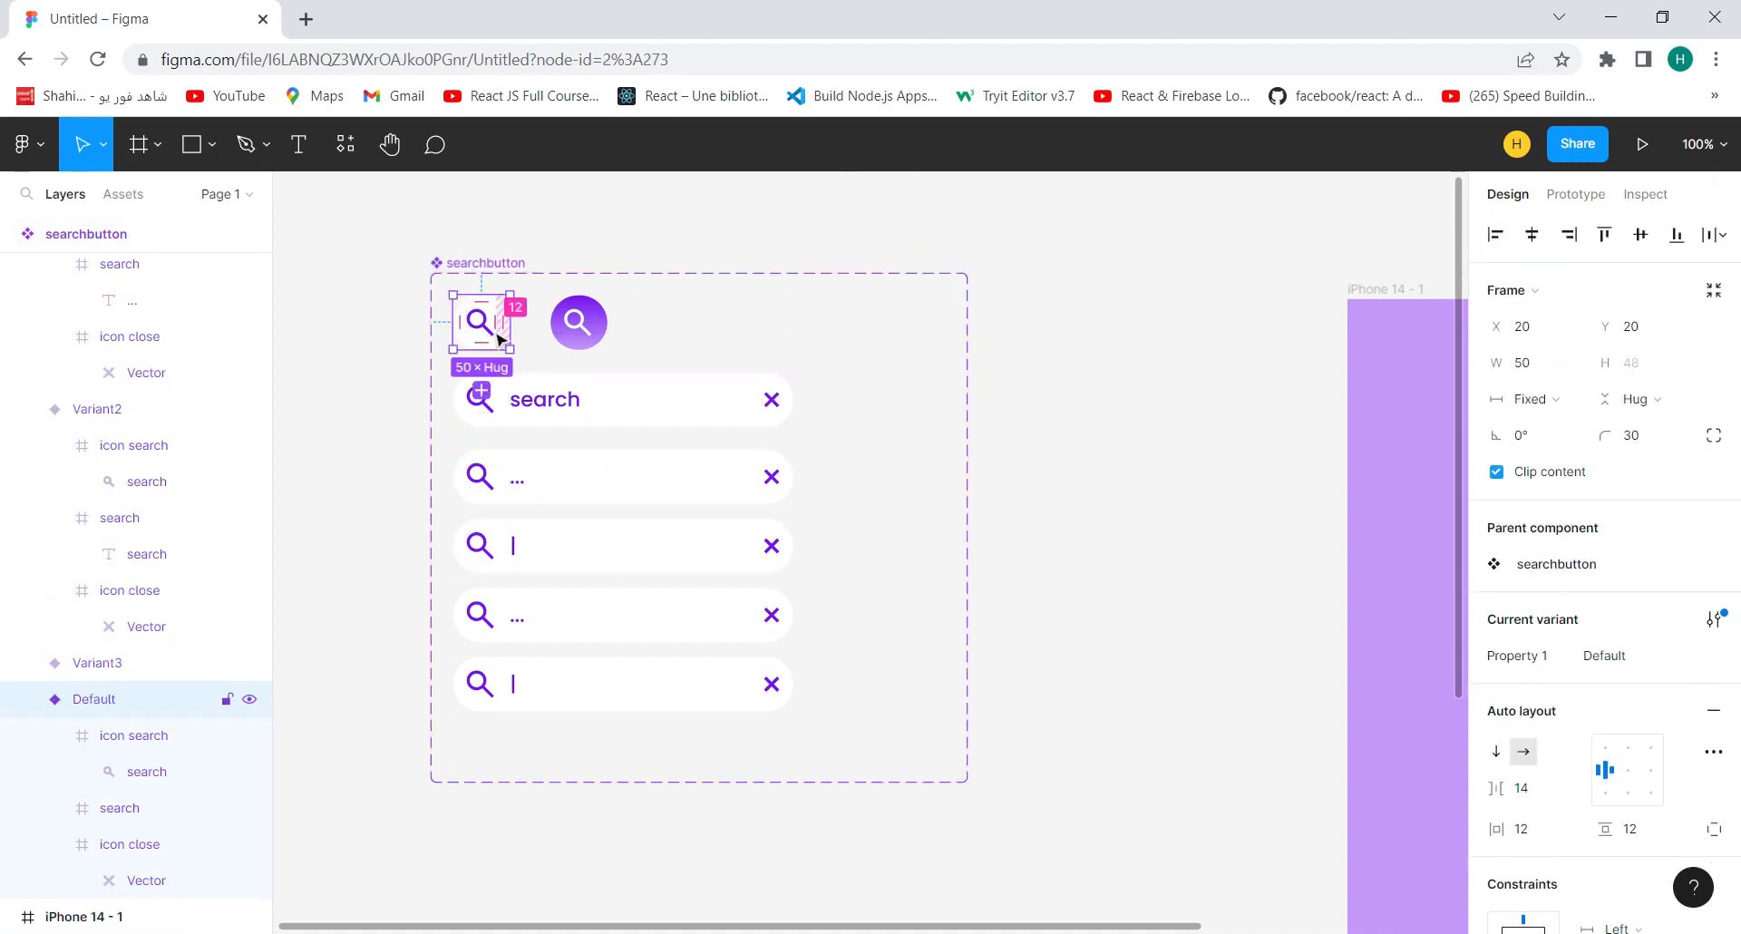
{"action": "left_click", "coordinate": [1562, 203]}
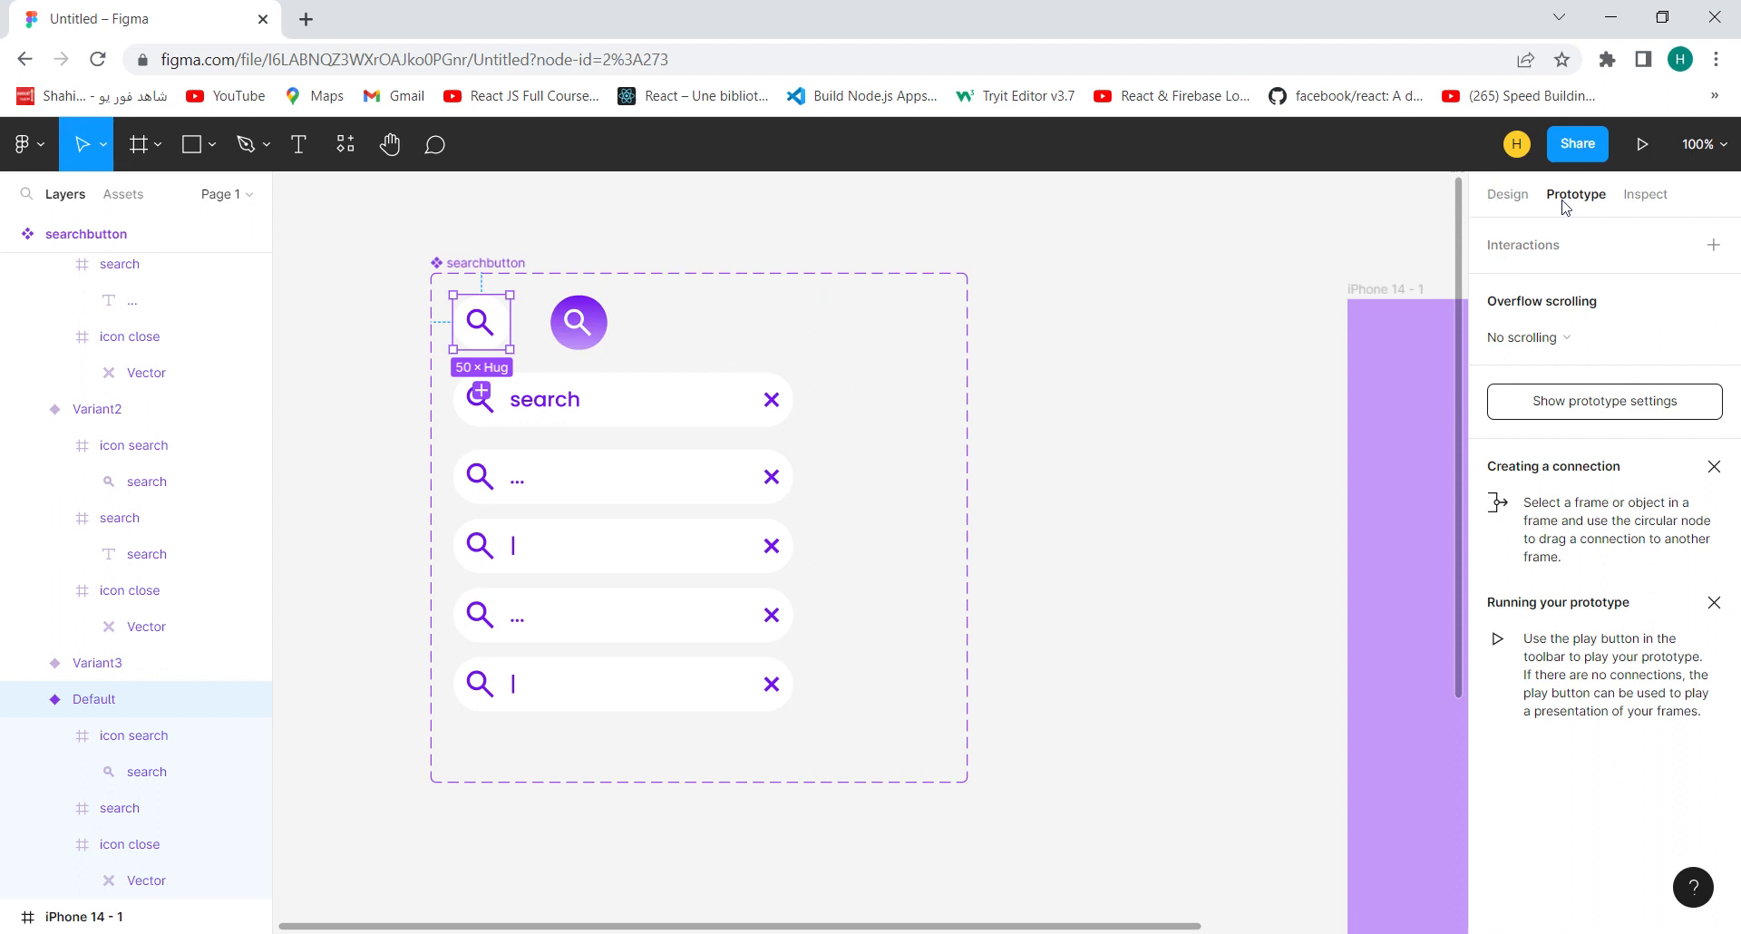
{"action": "left_click_drag", "start_coordinate": [510, 322], "coordinate": [572, 338]}
{"action": "left_click", "coordinate": [595, 332]}
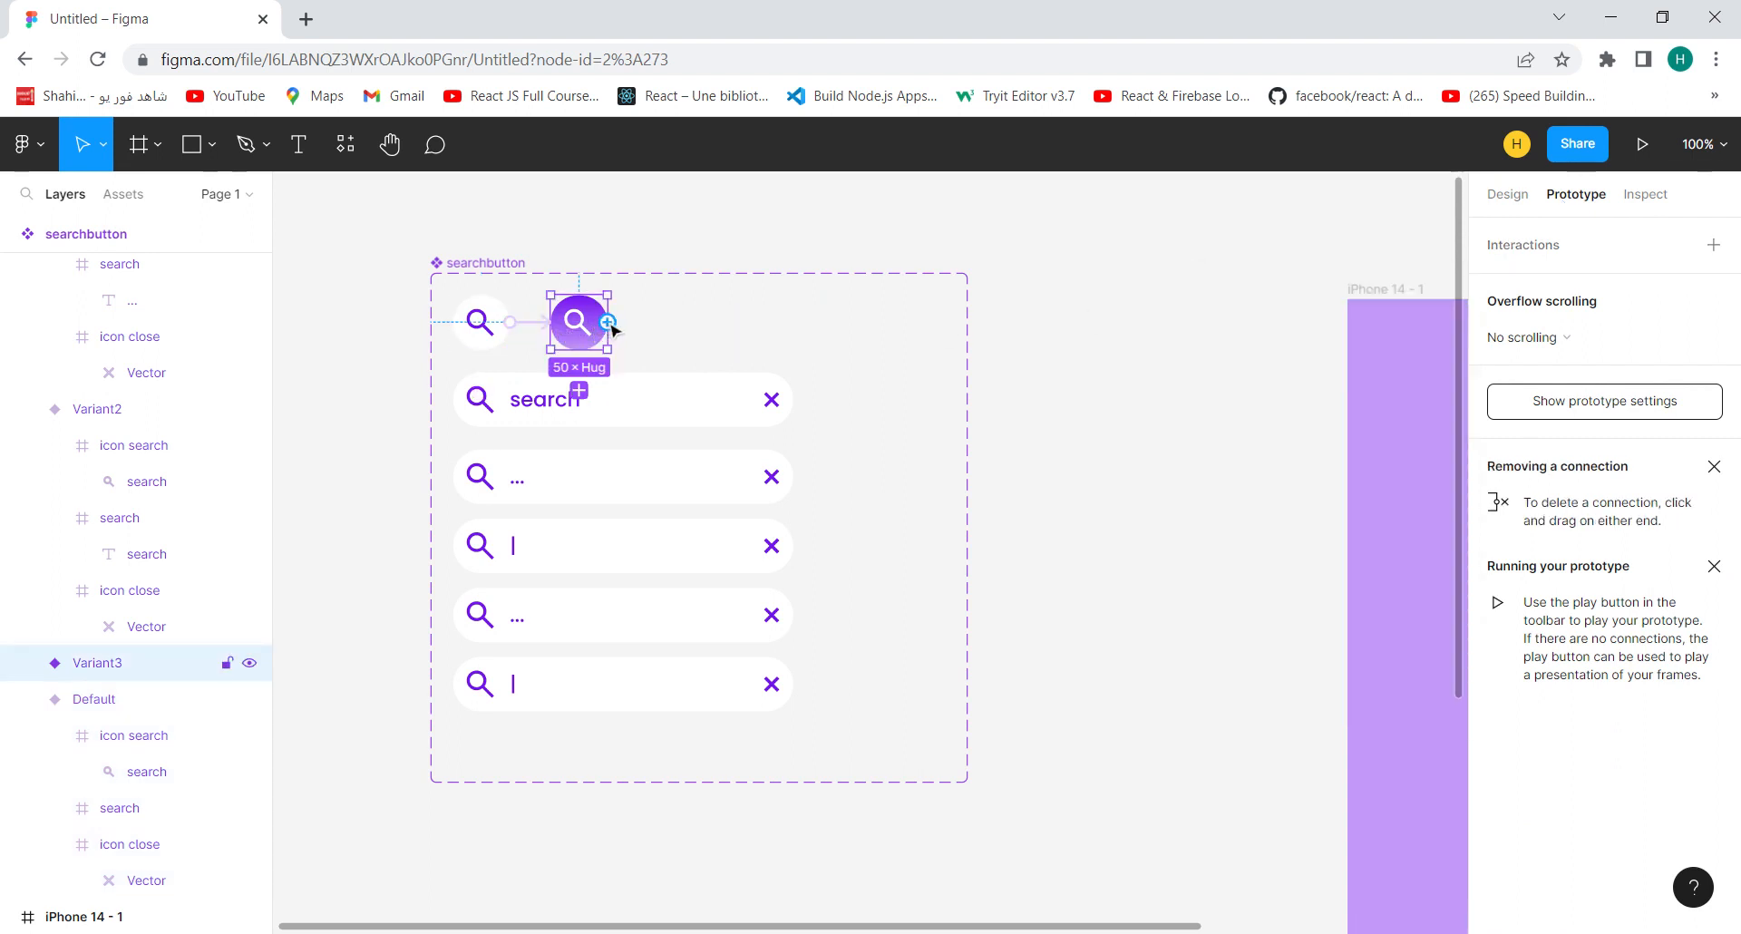
{"action": "left_click", "coordinate": [535, 325]}
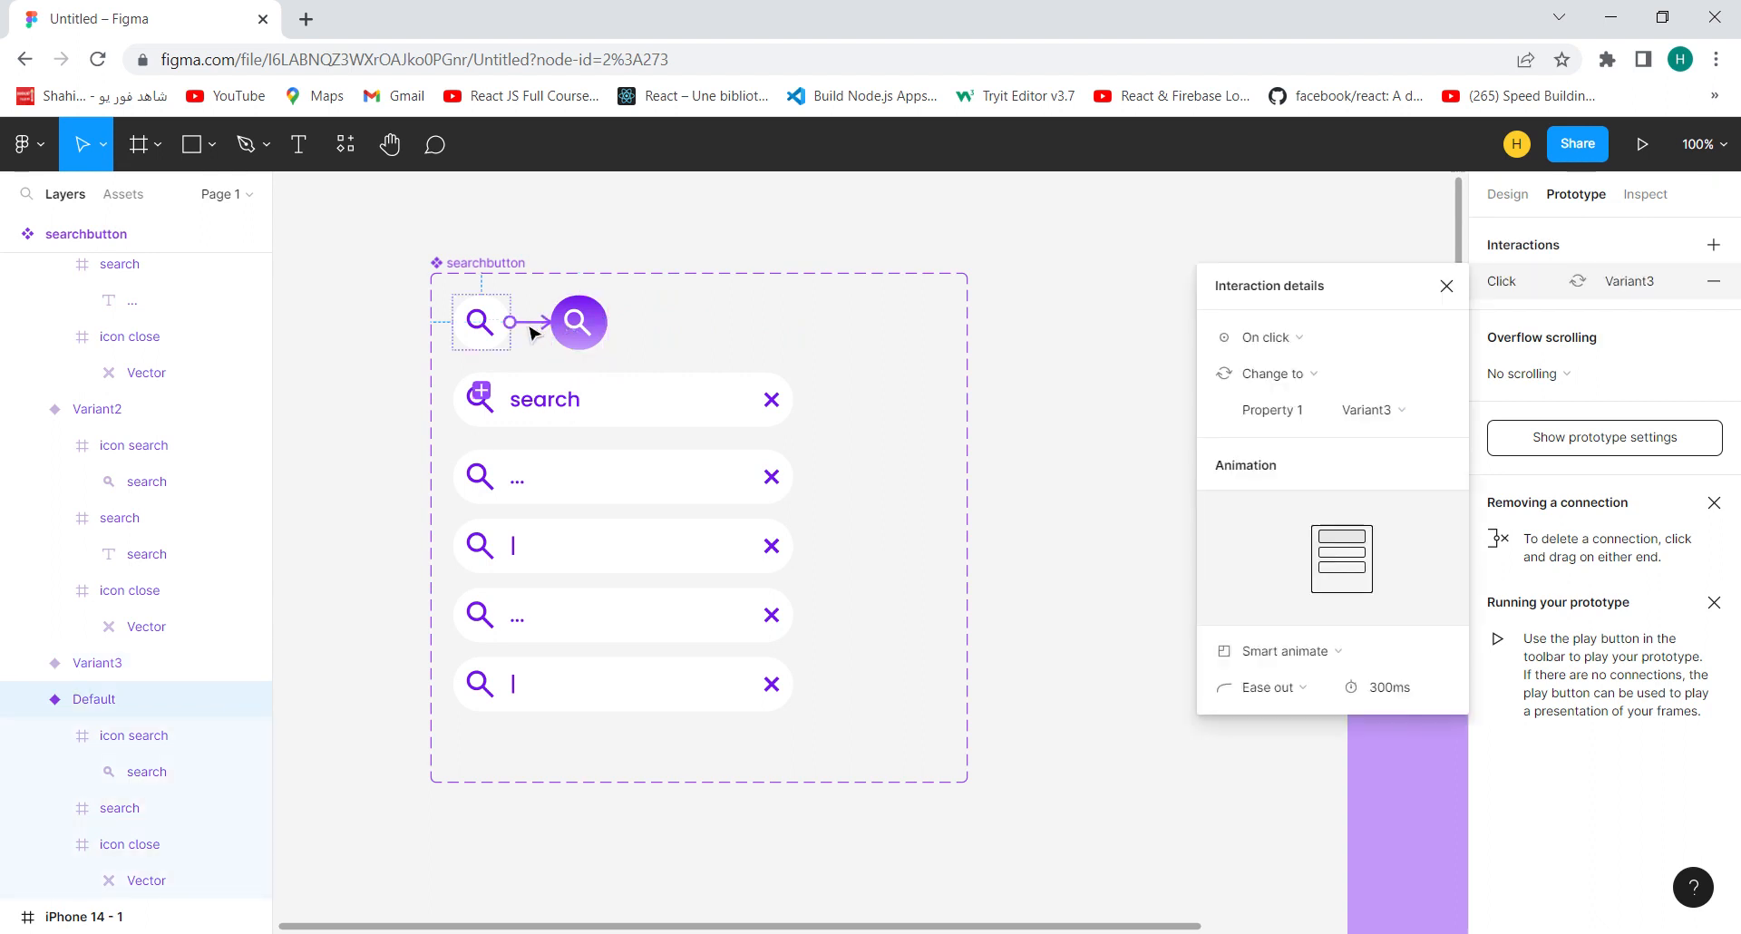
{"action": "left_click", "coordinate": [1296, 346]}
{"action": "left_click", "coordinate": [1294, 399]}
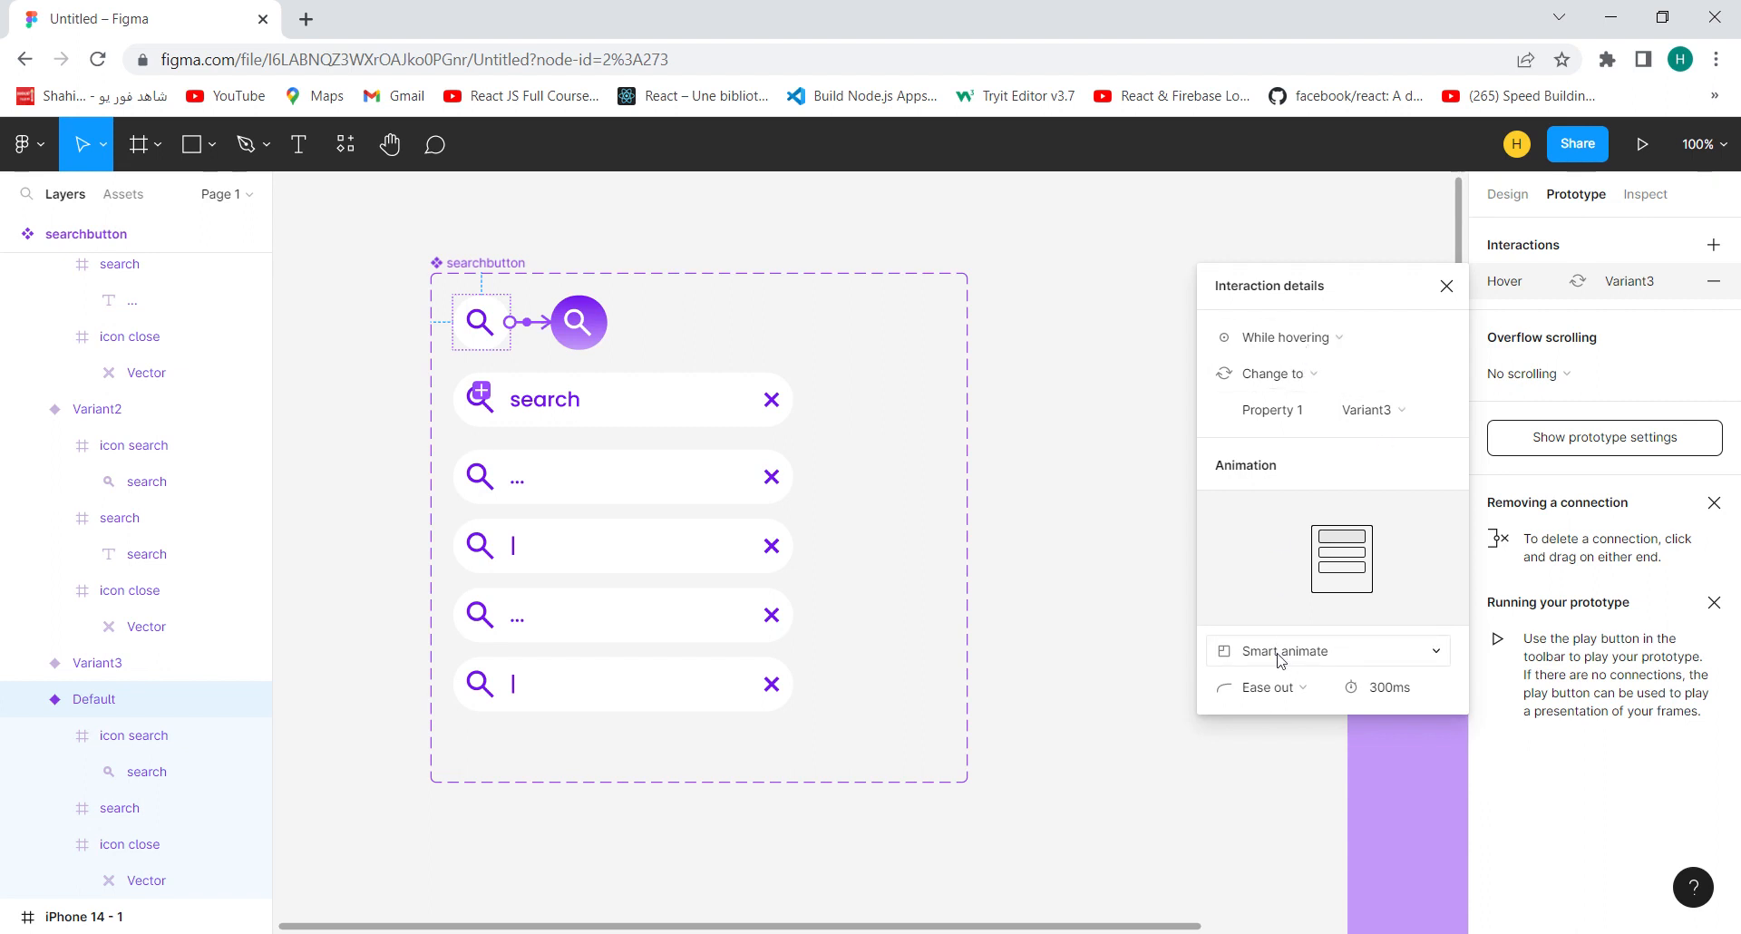
Add On click interactions from the purple magnifier to the "search" bar and from that bar's search text frame to the first "..." bar
{"action": "left_click", "coordinate": [600, 322]}
{"action": "left_click_drag", "start_coordinate": [608, 323], "coordinate": [617, 391]}
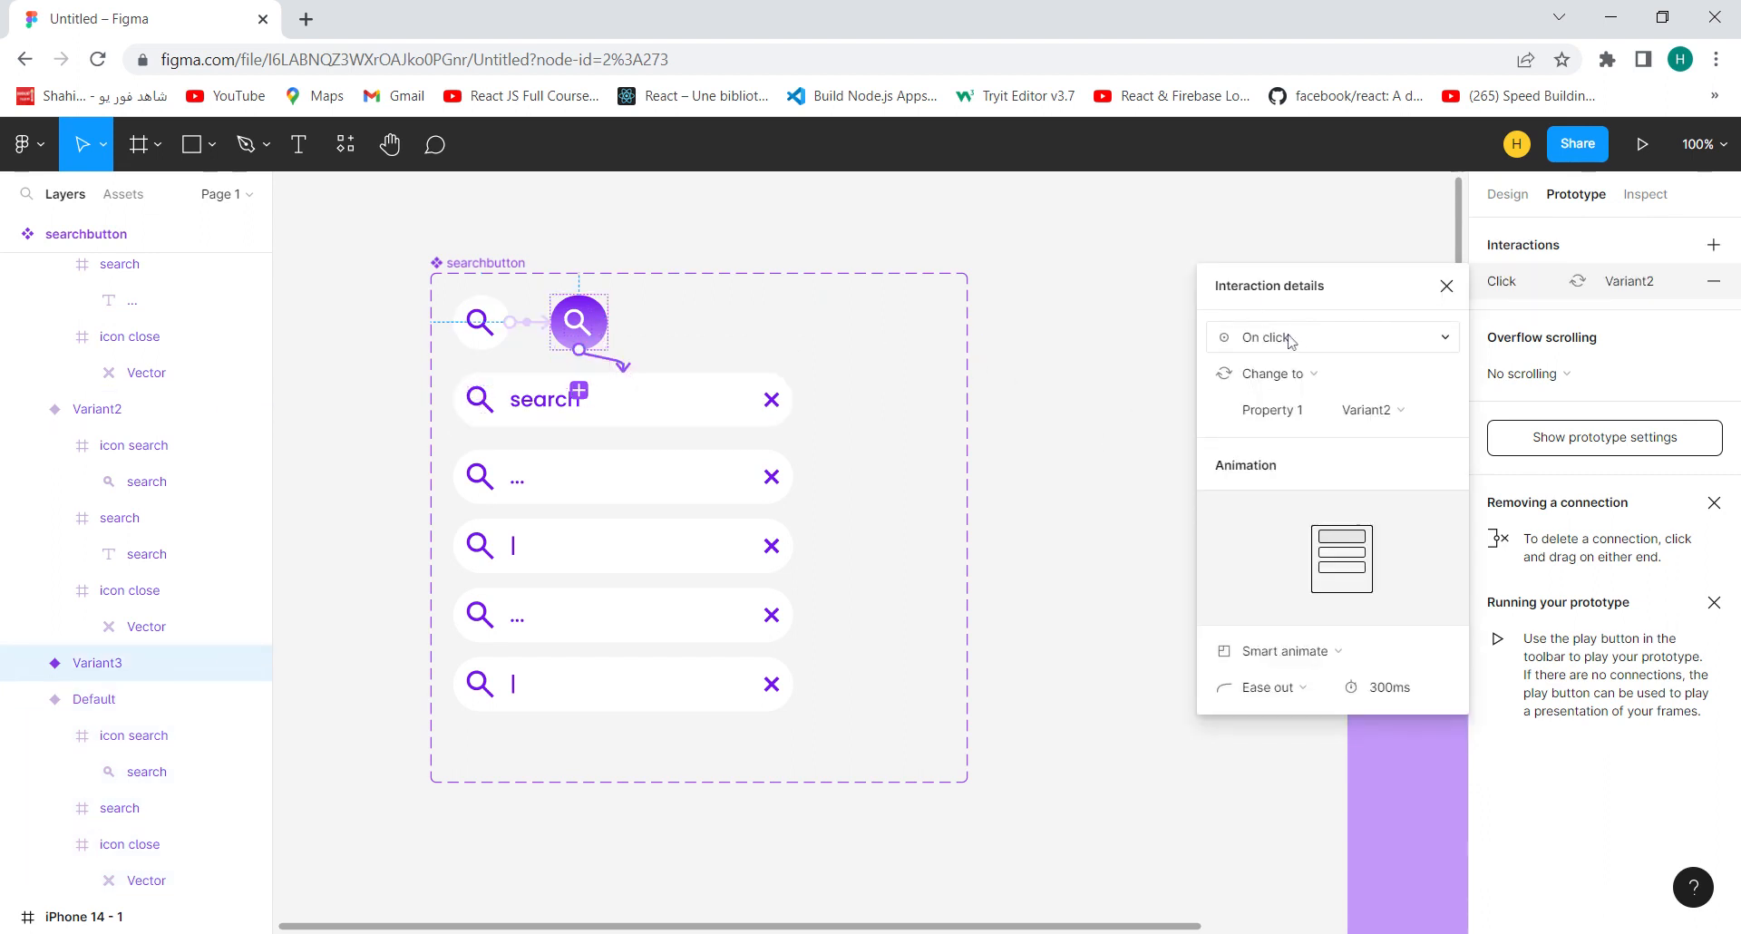
{"action": "left_click", "coordinate": [542, 410]}
{"action": "double_click", "coordinate": [542, 410]}
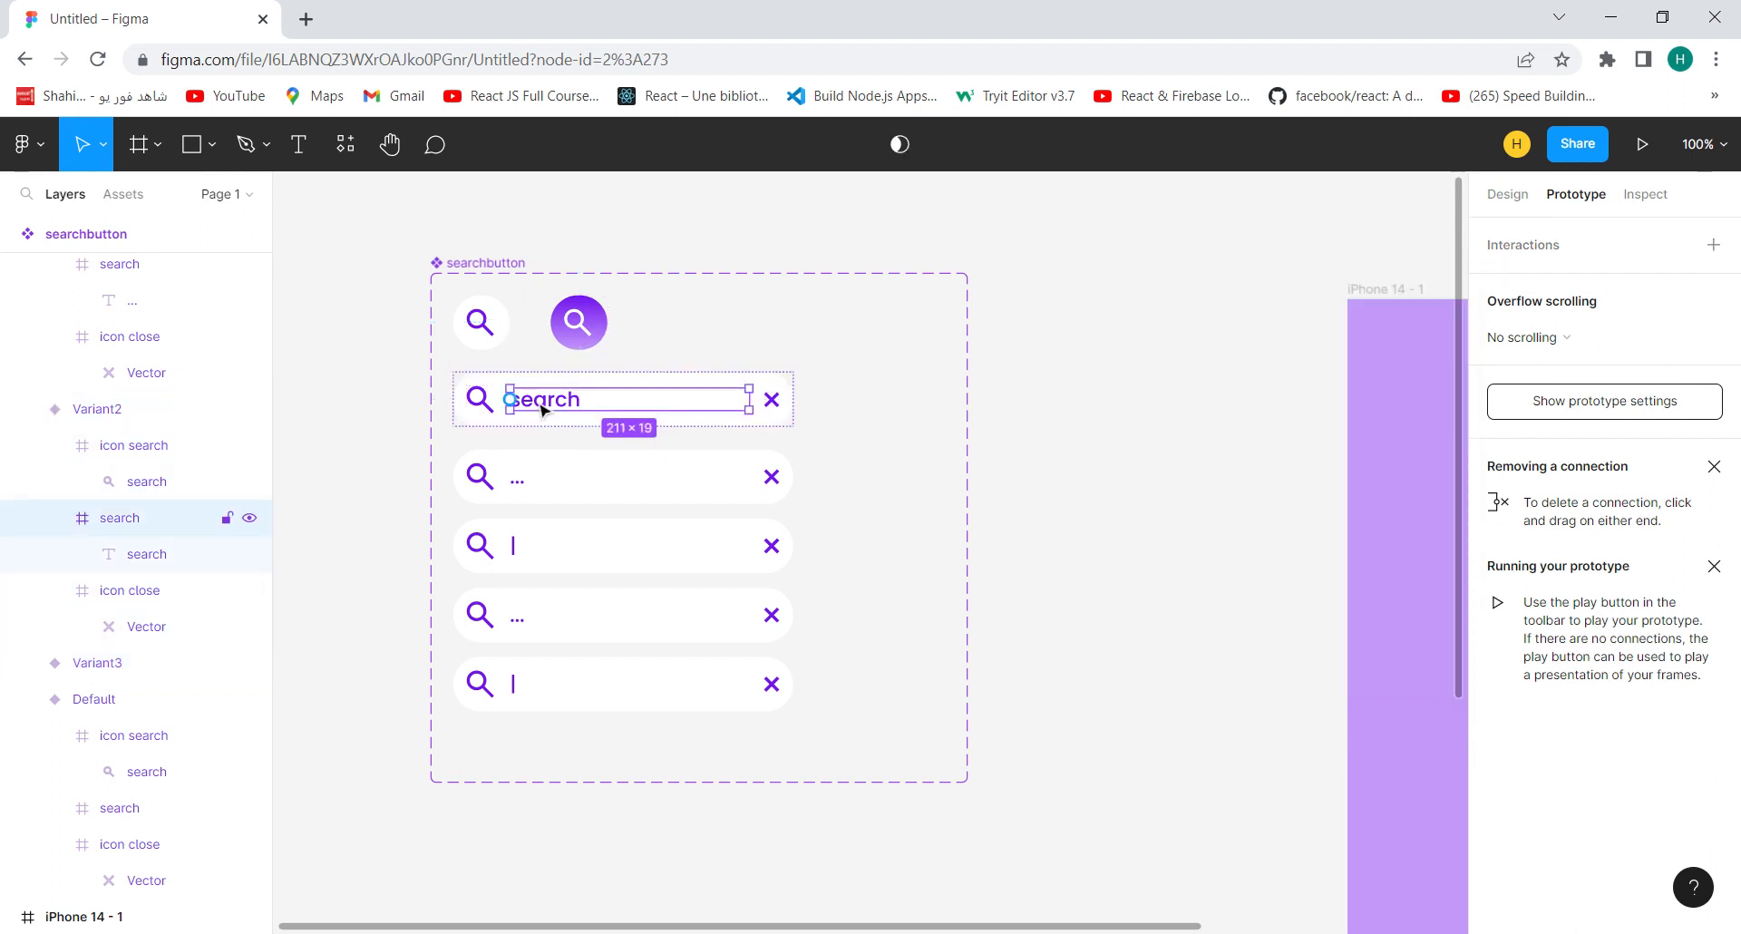
{"action": "left_click_drag", "start_coordinate": [510, 400], "coordinate": [523, 478]}
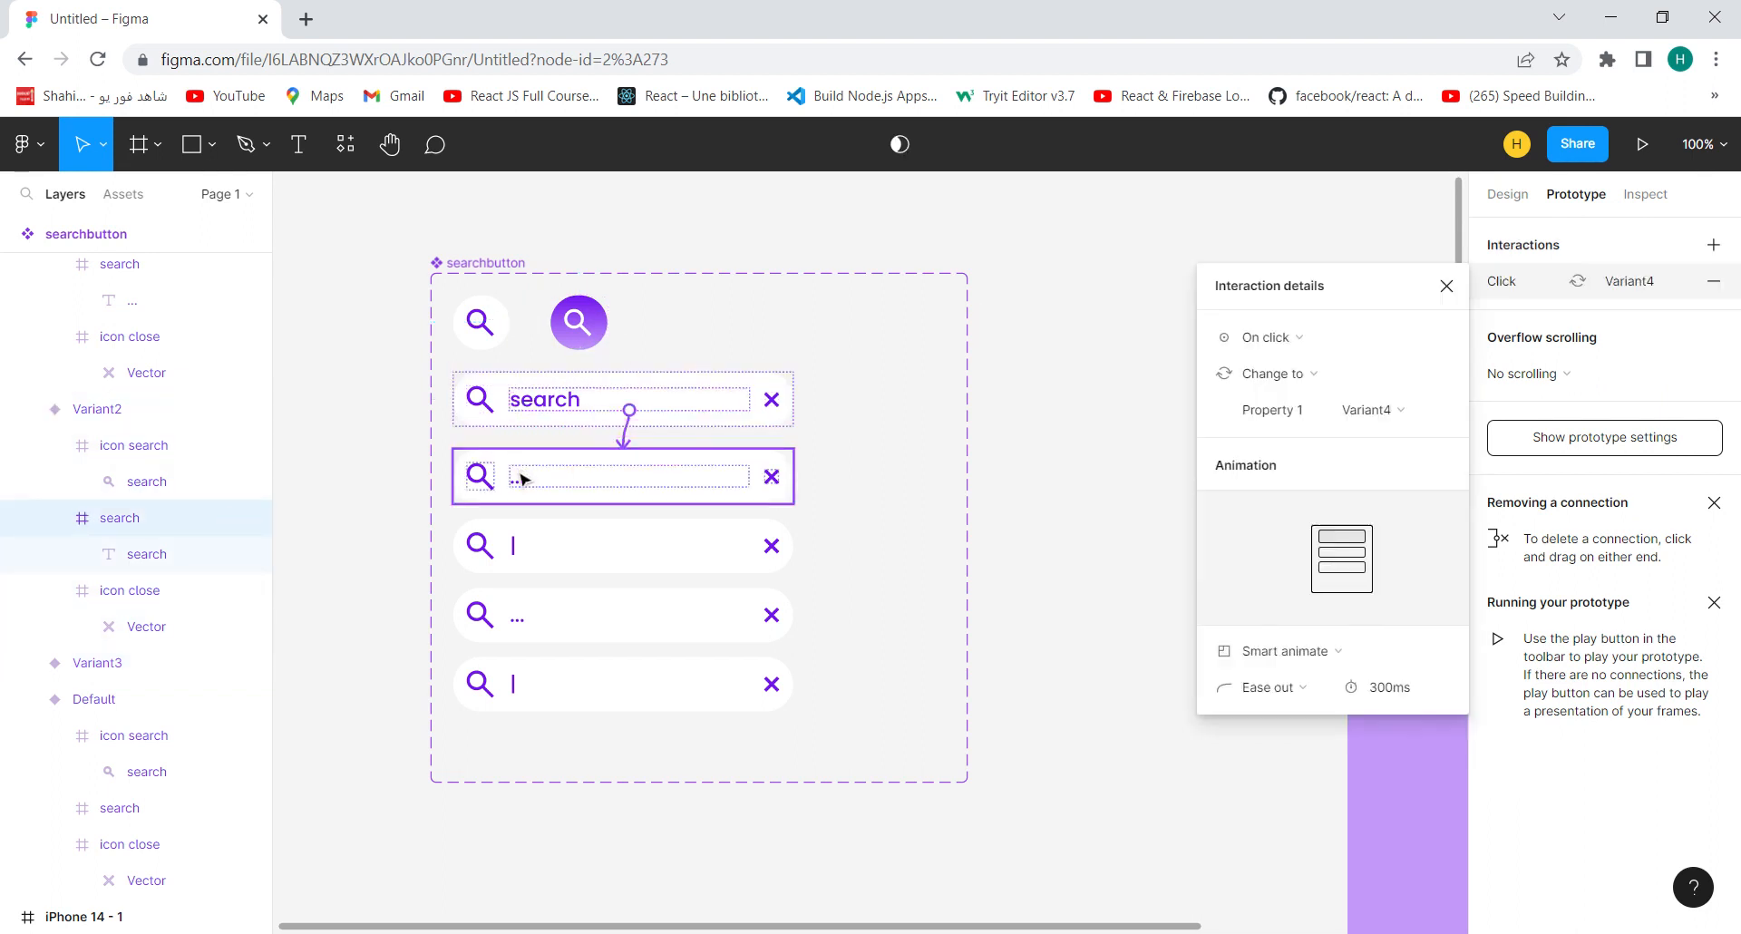
Link the close icons of the "search" bar and the first "..." bar to the Default variant on click
{"action": "left_click", "coordinate": [775, 403]}
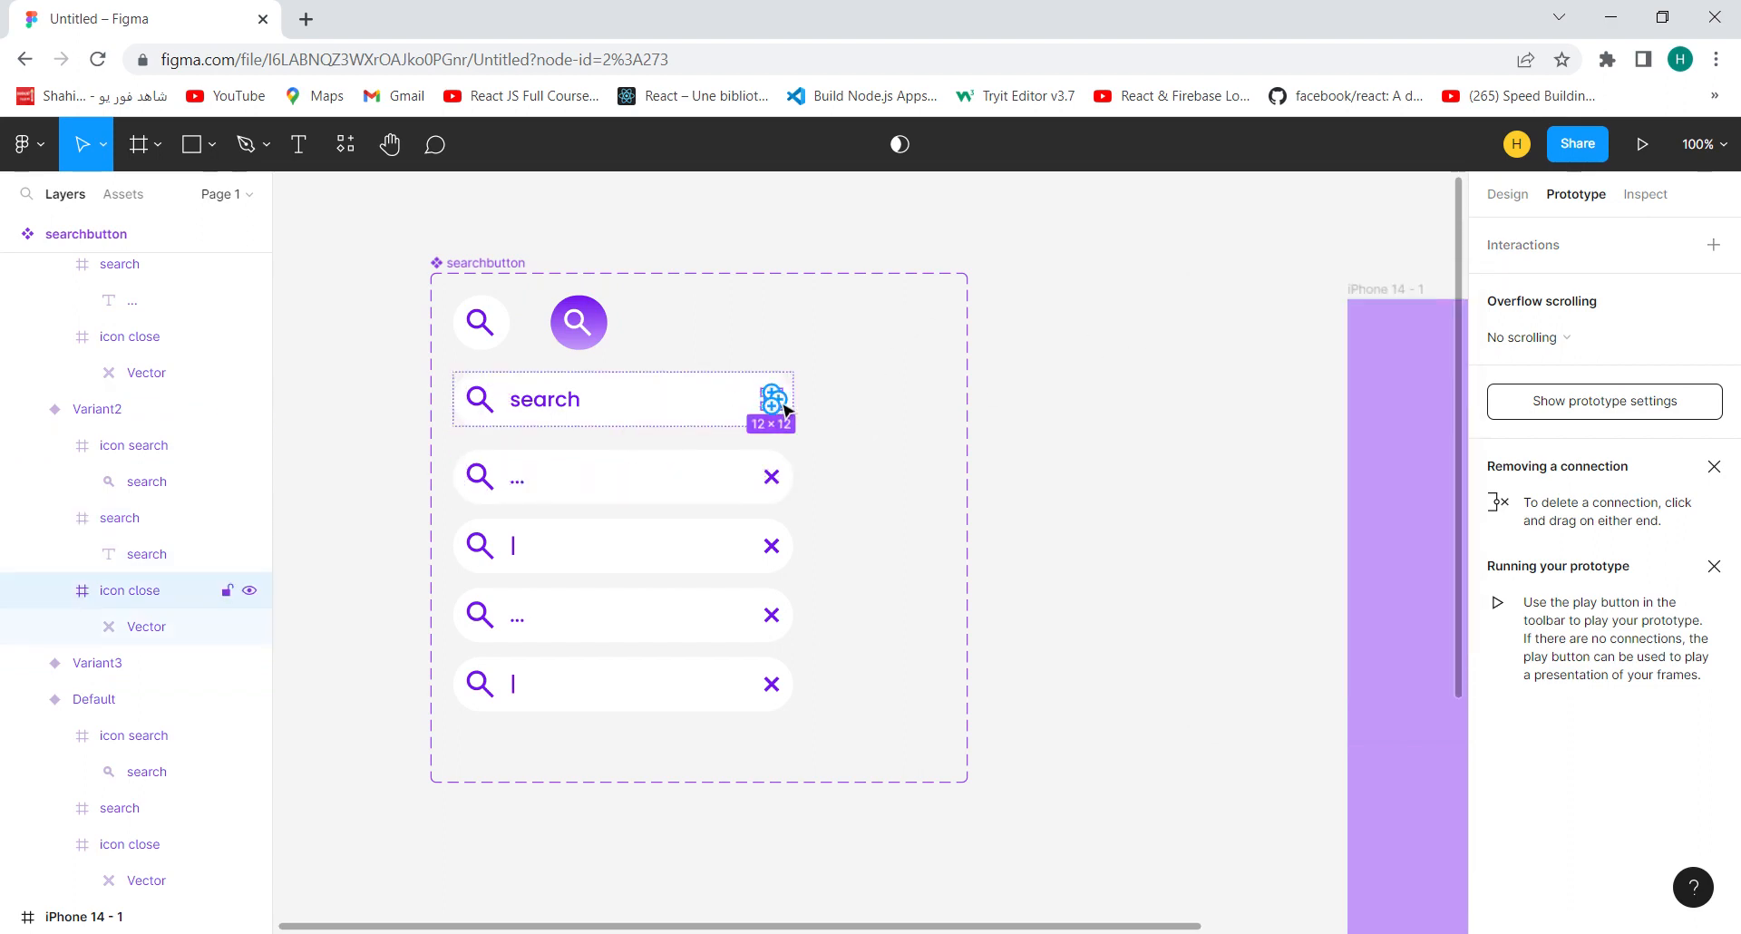
{"action": "left_click_drag", "start_coordinate": [772, 399], "coordinate": [481, 323]}
{"action": "left_click", "coordinate": [730, 489]}
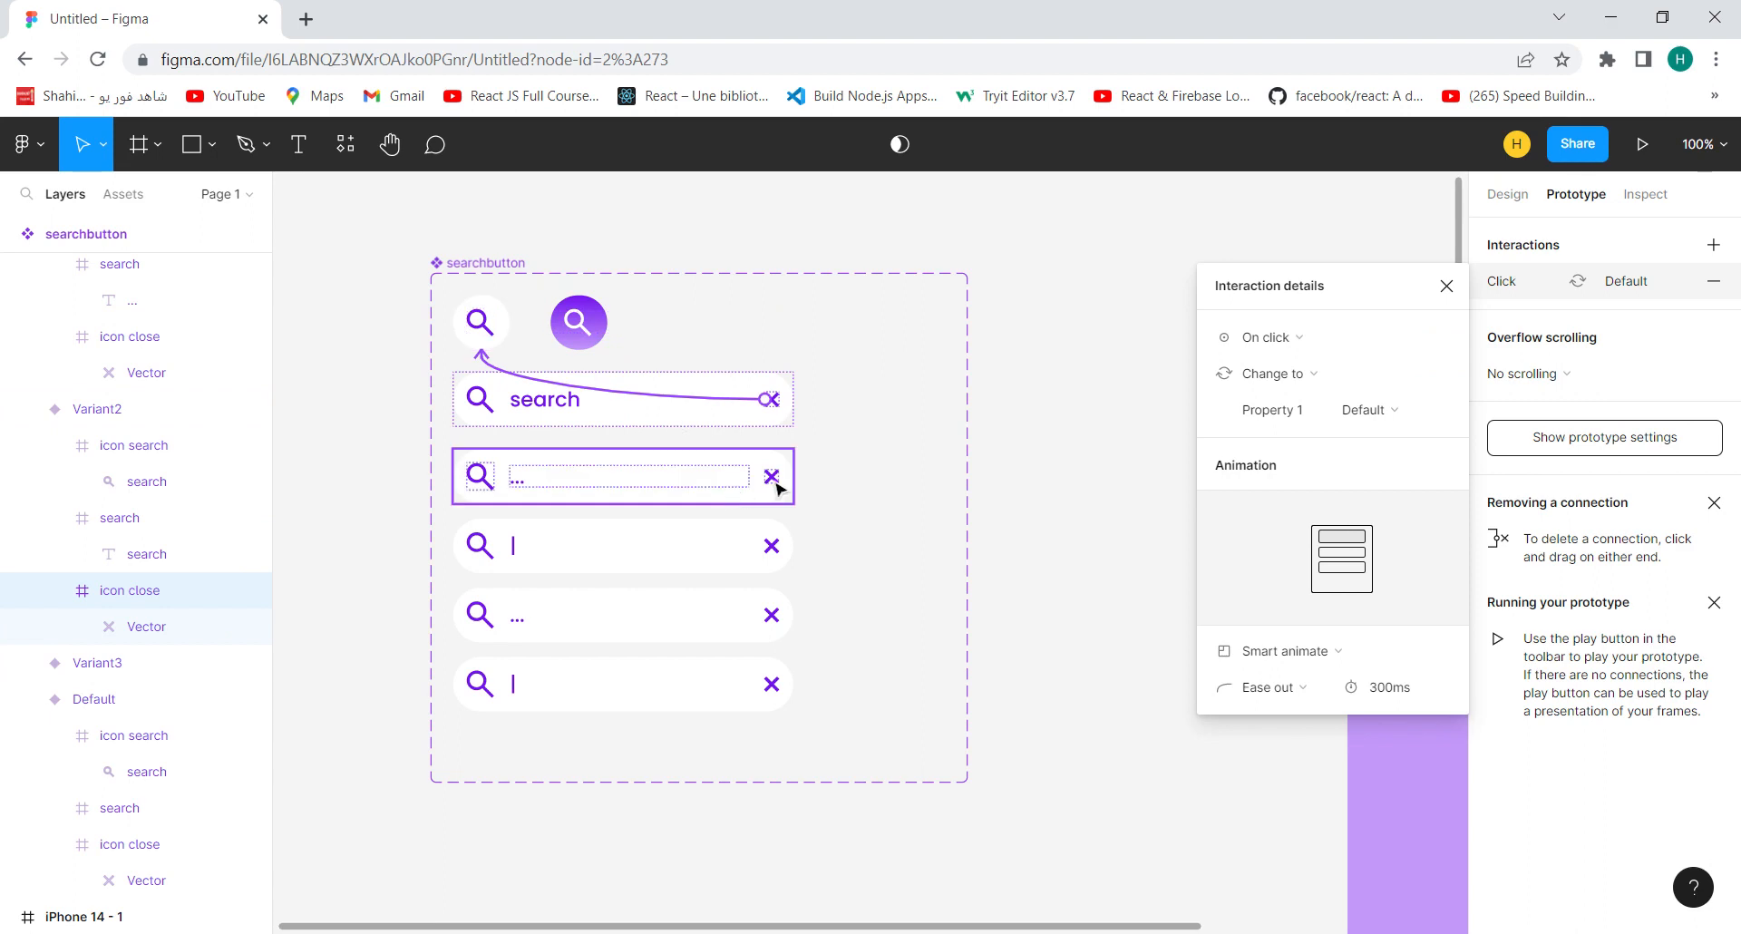
{"action": "left_click", "coordinate": [772, 478]}
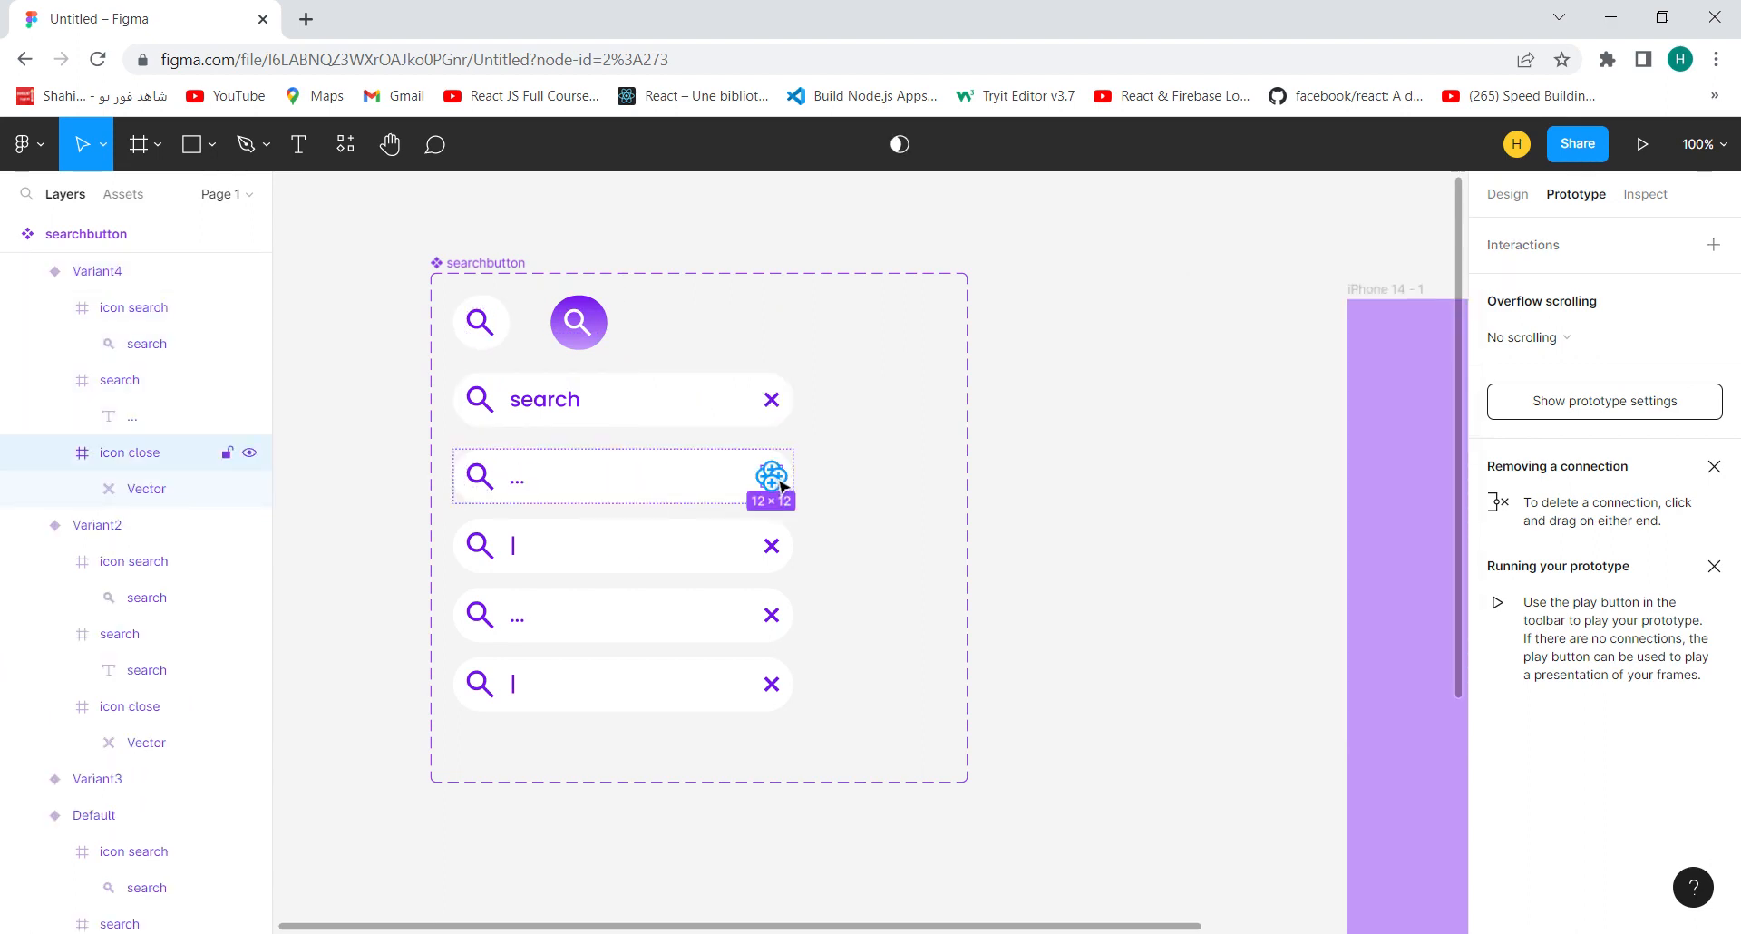
{"action": "left_click_drag", "start_coordinate": [771, 476], "coordinate": [480, 323]}
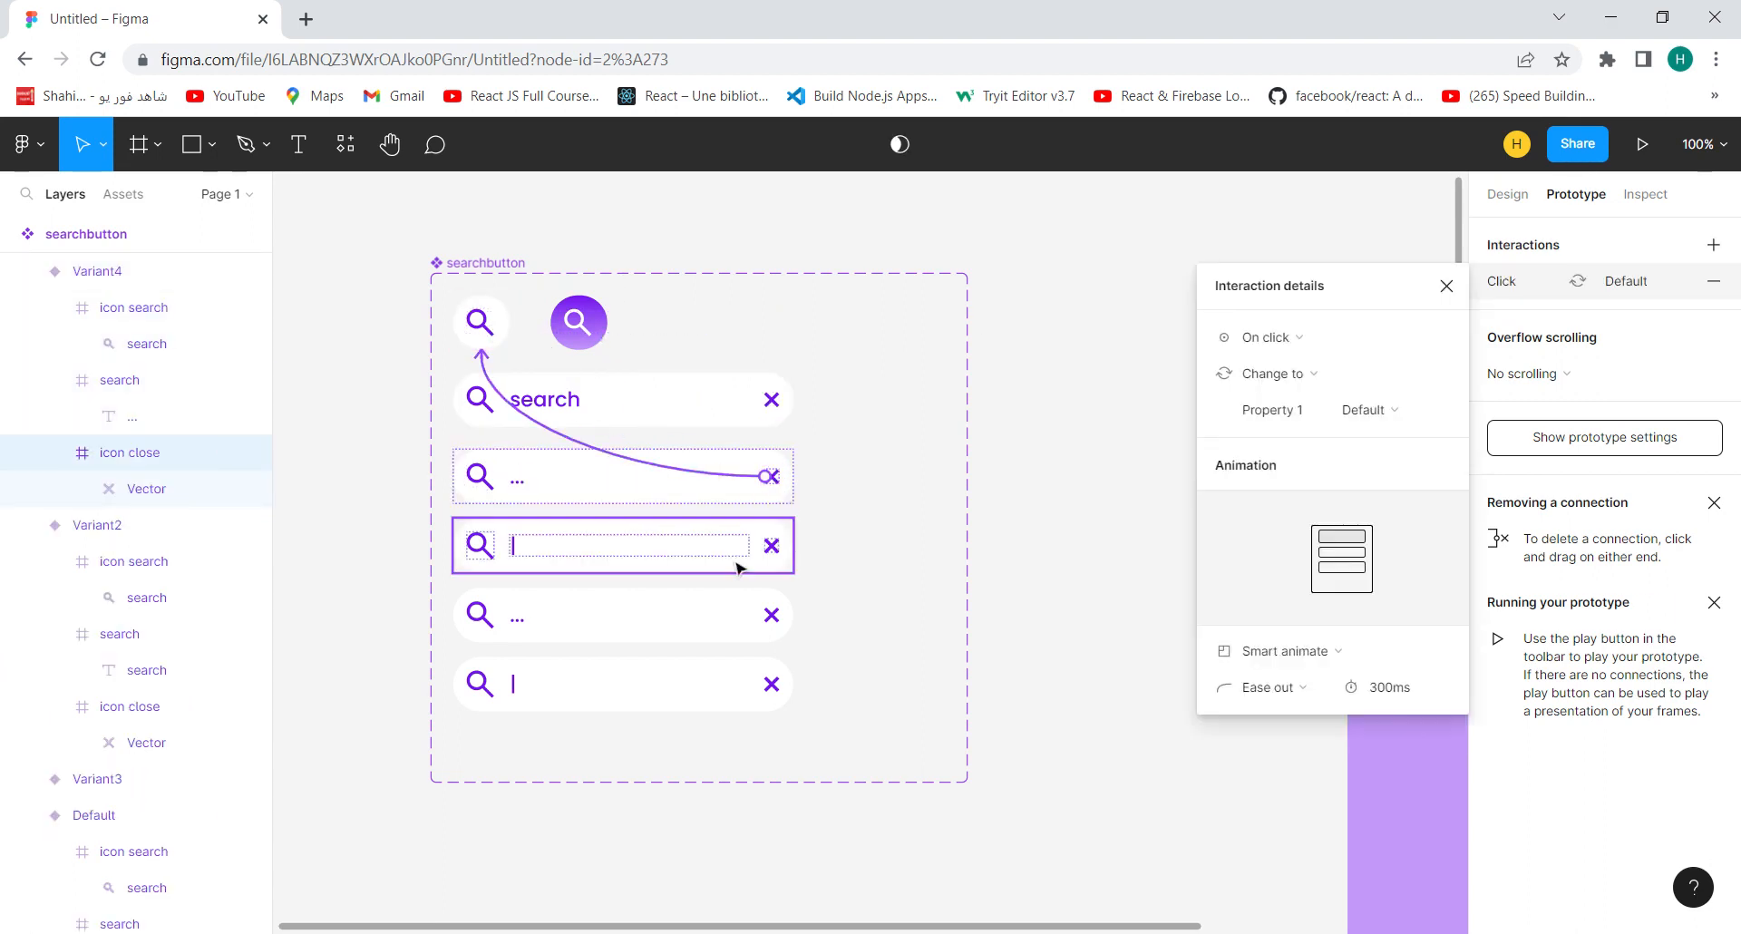
Link the close icons of the three lowest search bars to the Default variant on click
{"action": "left_click", "coordinate": [772, 545]}
{"action": "left_click", "coordinate": [771, 544]}
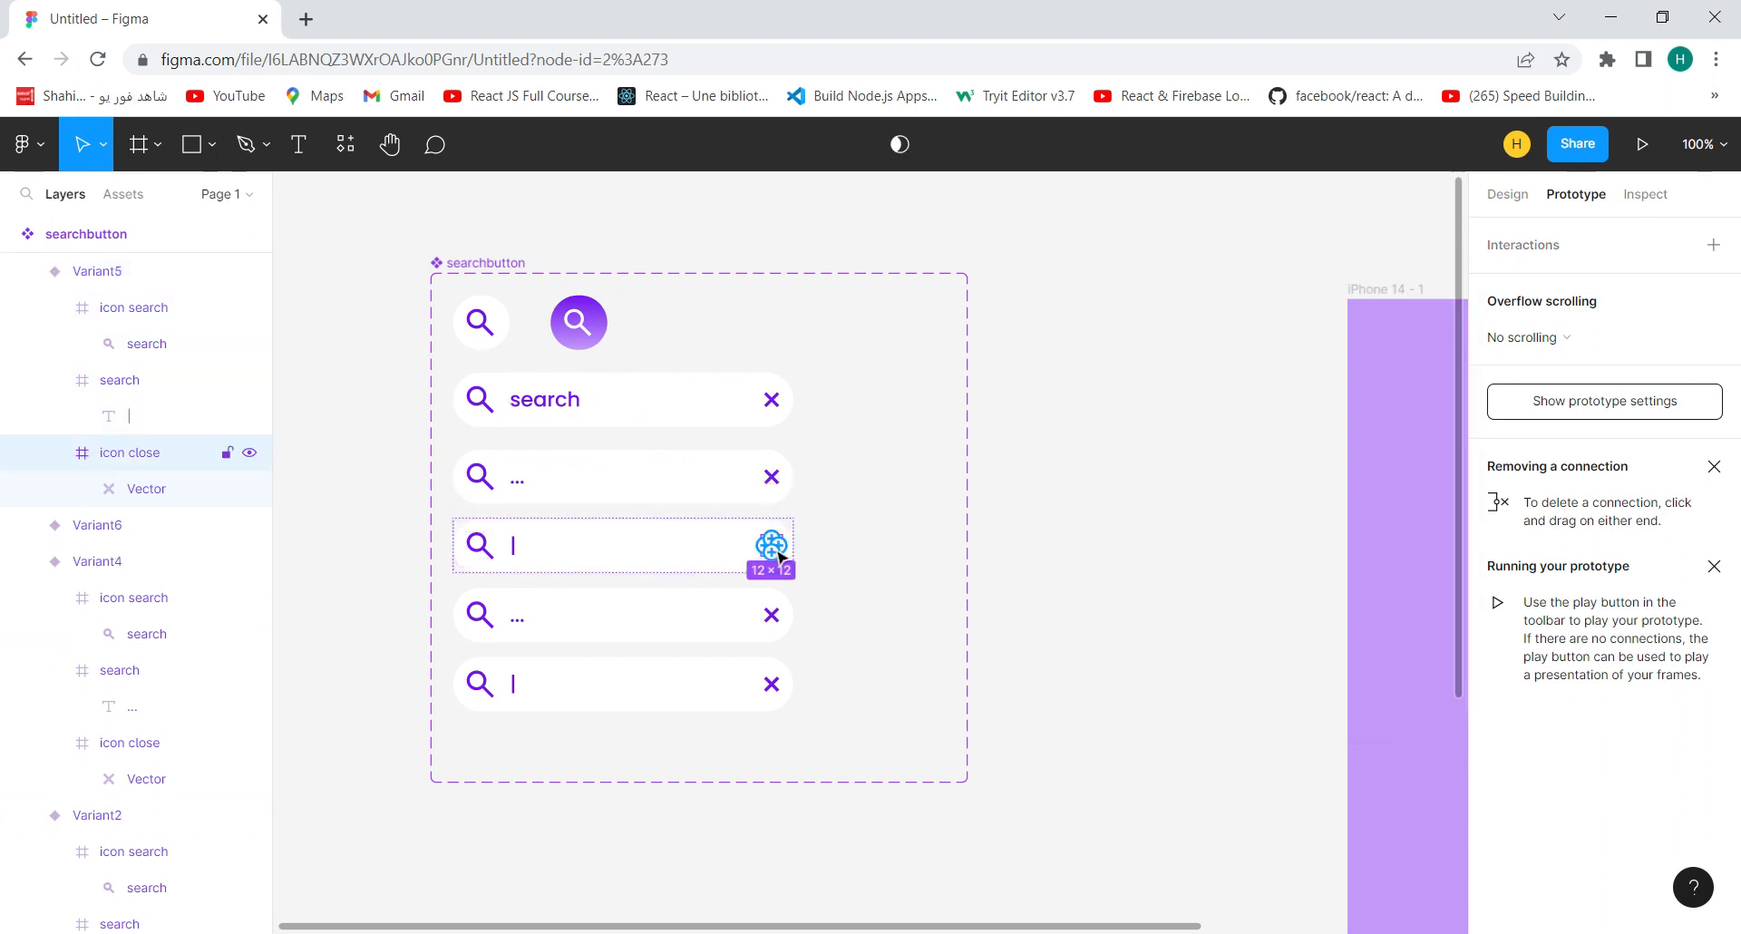
{"action": "left_click_drag", "start_coordinate": [771, 545], "coordinate": [481, 324]}
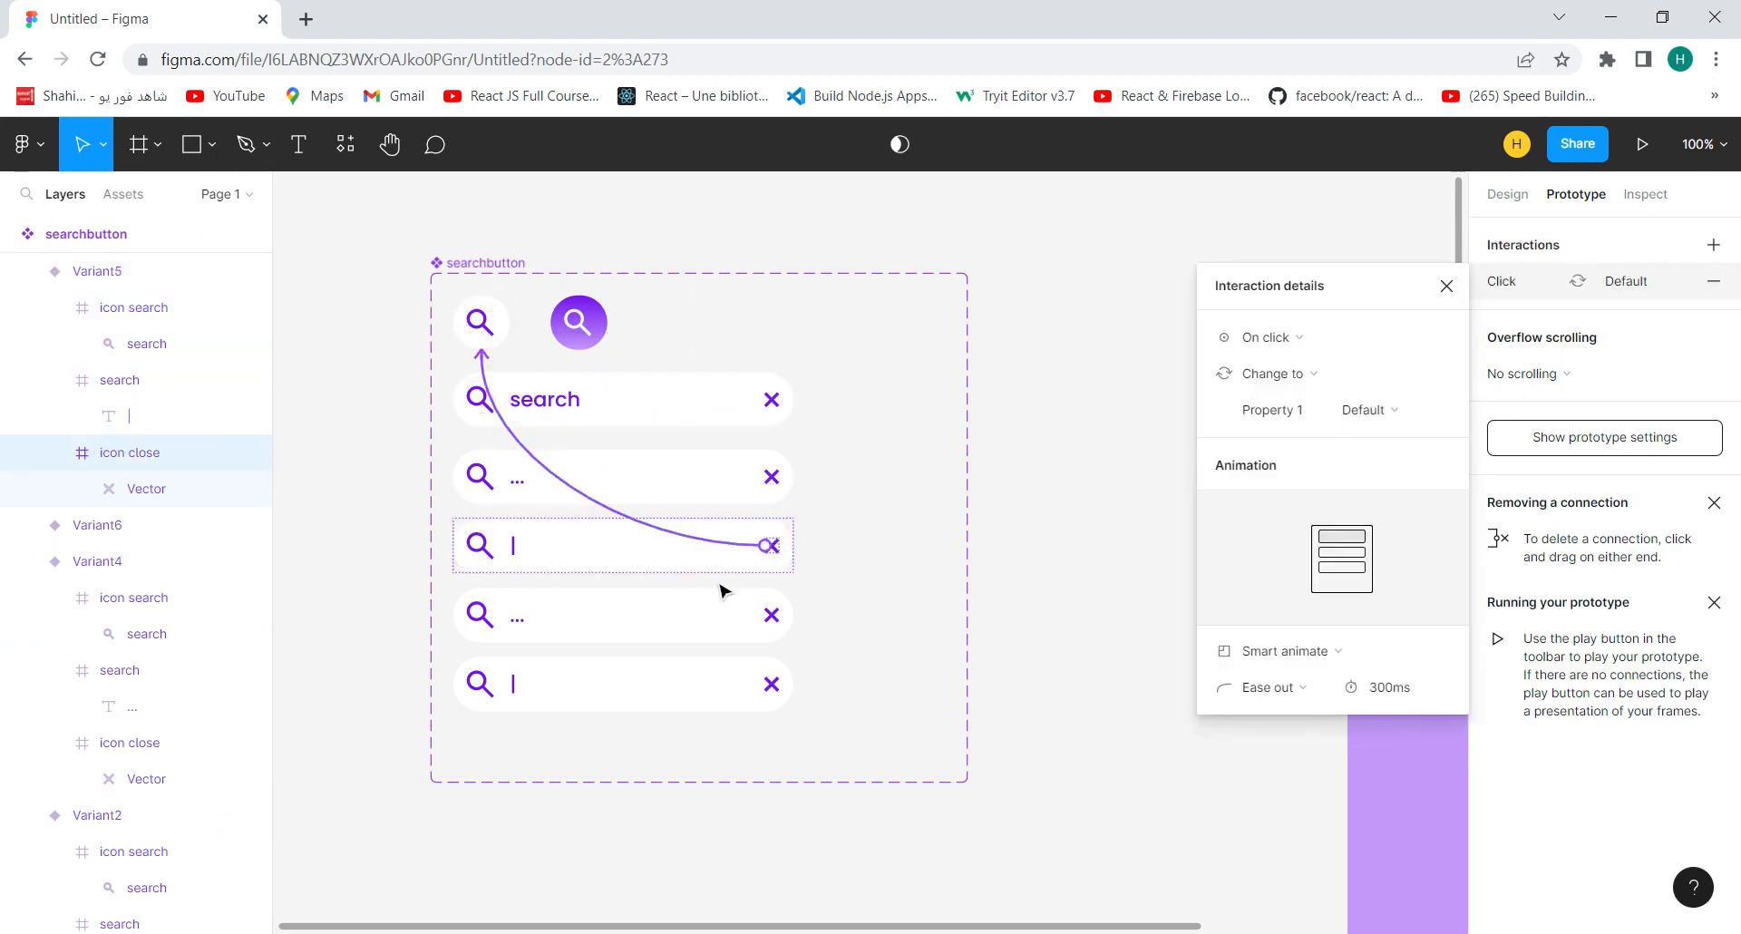
{"action": "left_click", "coordinate": [772, 616]}
{"action": "left_click", "coordinate": [772, 616]}
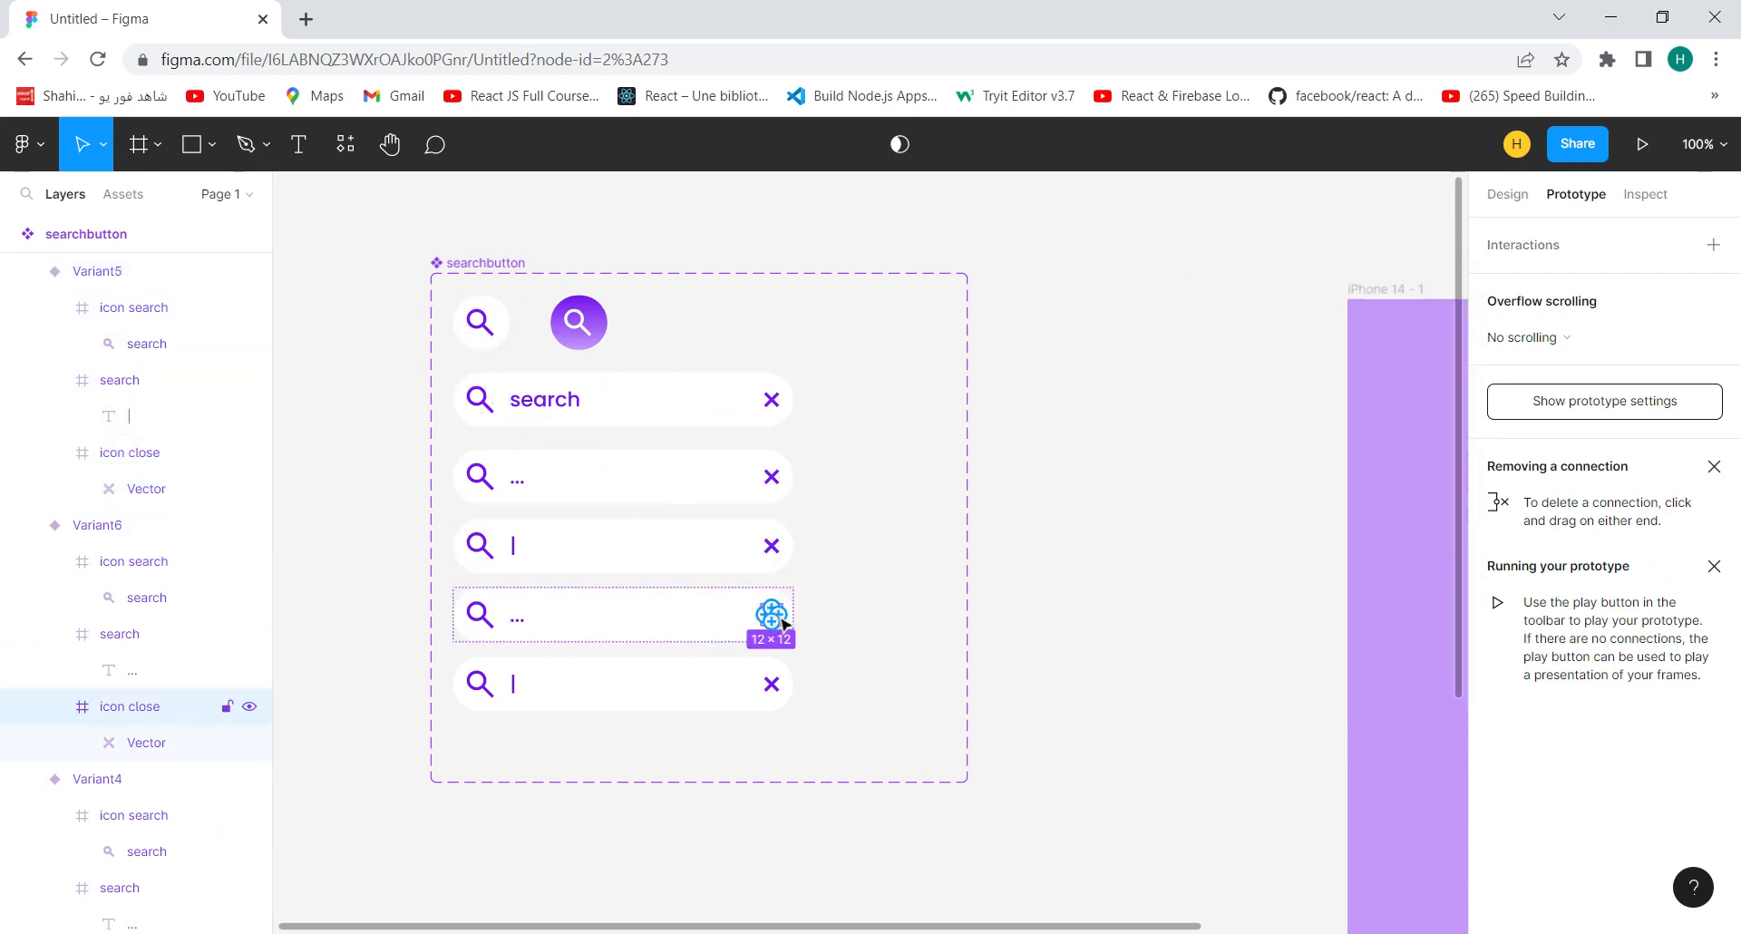
{"action": "left_click_drag", "start_coordinate": [780, 622], "coordinate": [482, 328]}
{"action": "left_click", "coordinate": [766, 696]}
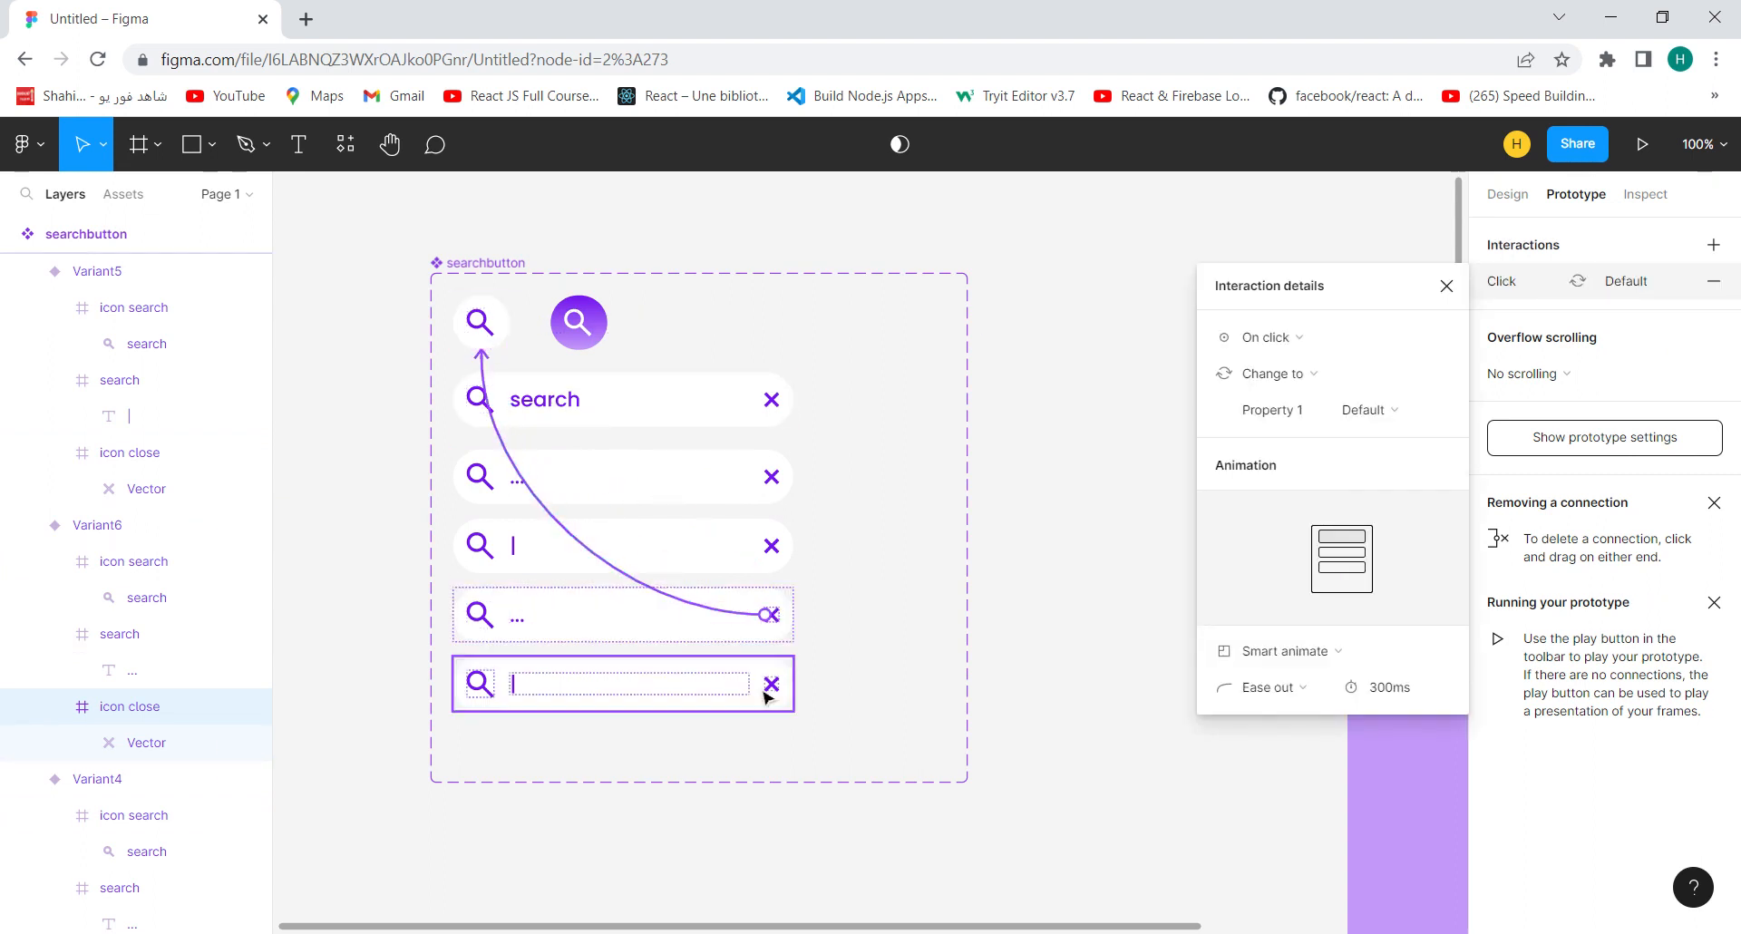
{"action": "left_click", "coordinate": [773, 694]}
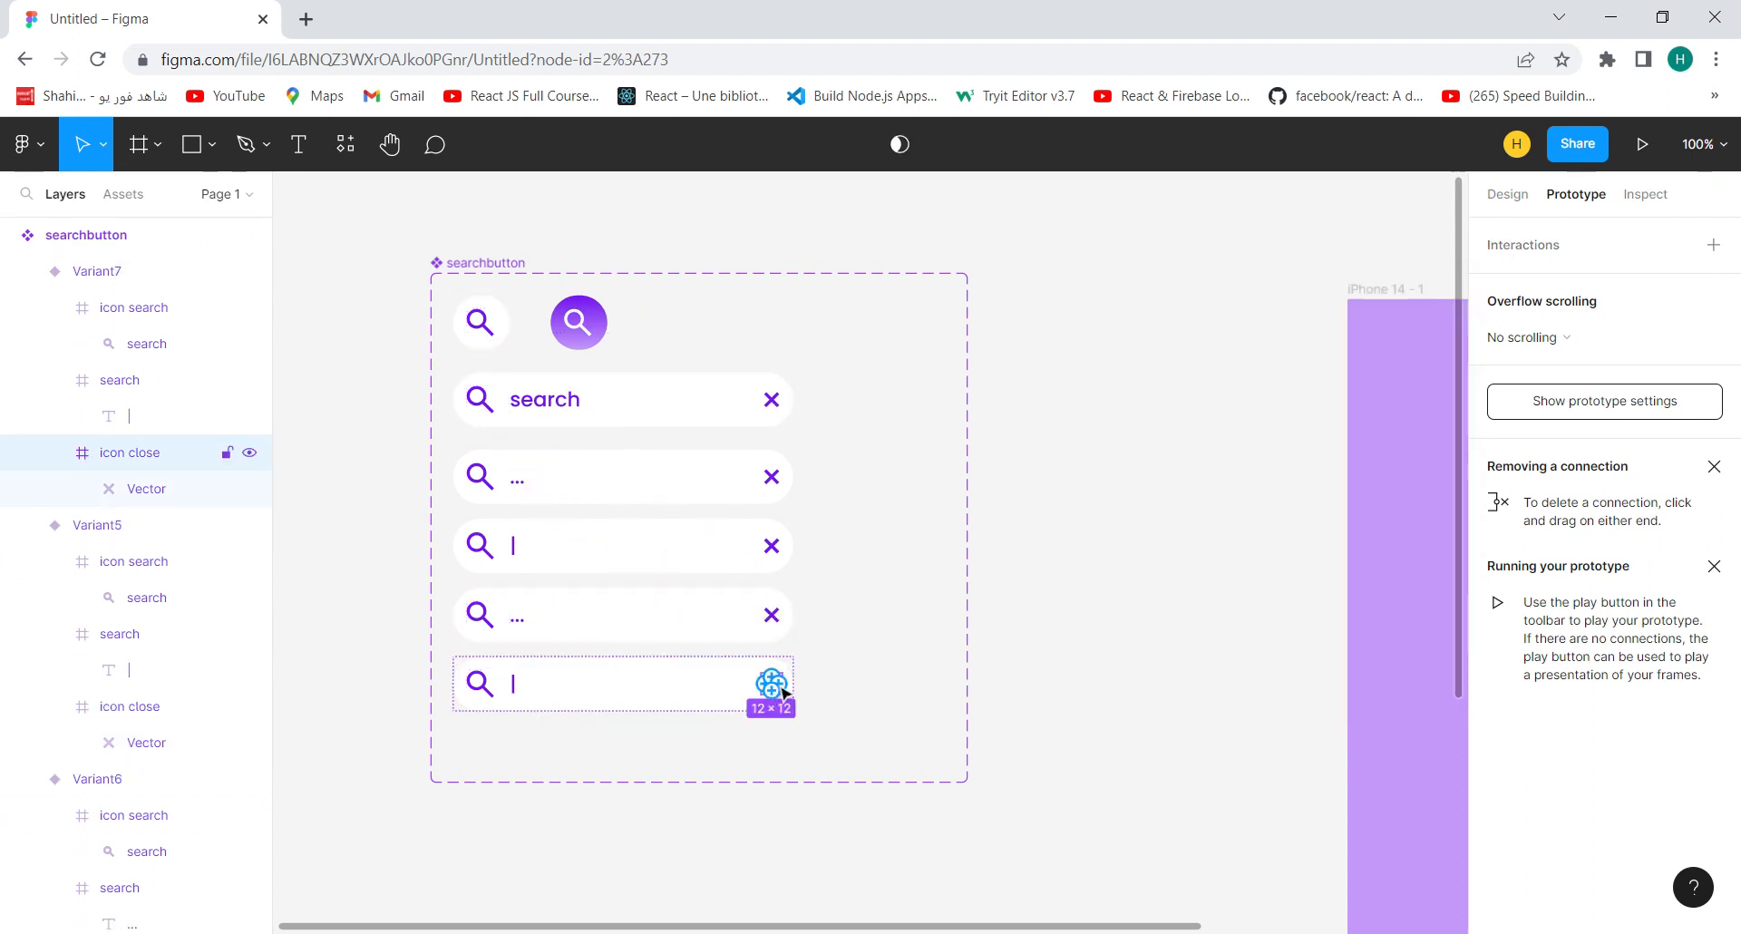
{"action": "left_click_drag", "start_coordinate": [781, 694], "coordinate": [483, 329]}
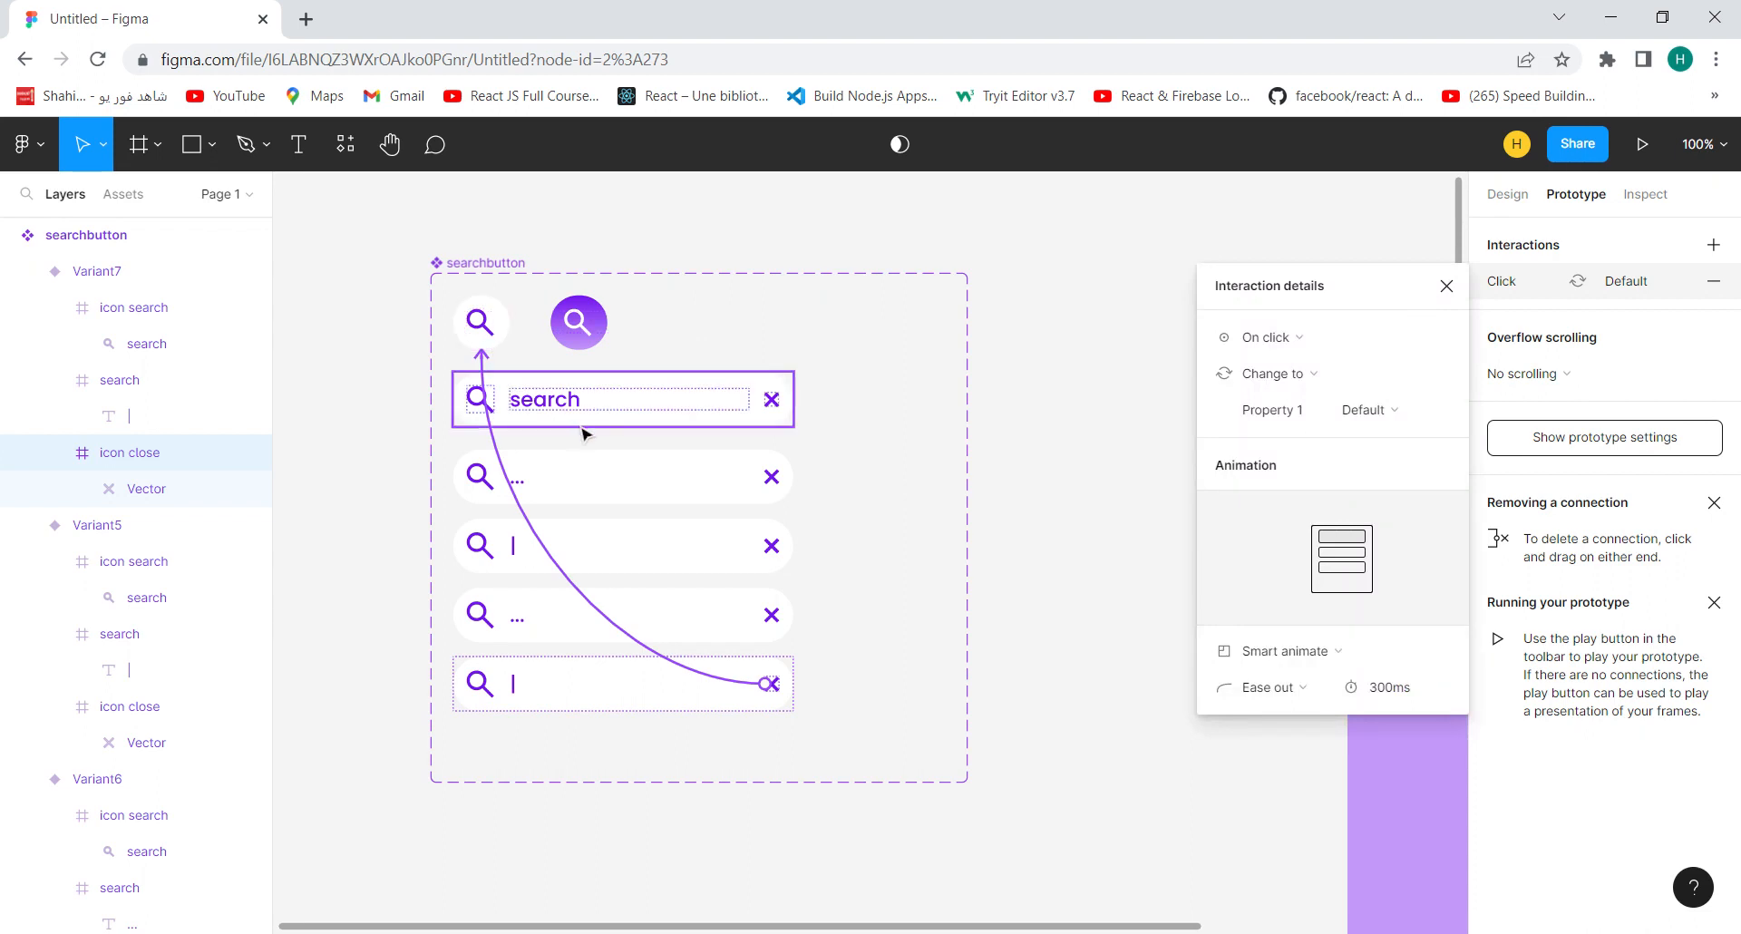
Link the first "..." bar to the "|" bar below it, Variant5, with an After delay trigger of 800 ms and Smart animate
{"action": "left_click", "coordinate": [556, 481]}
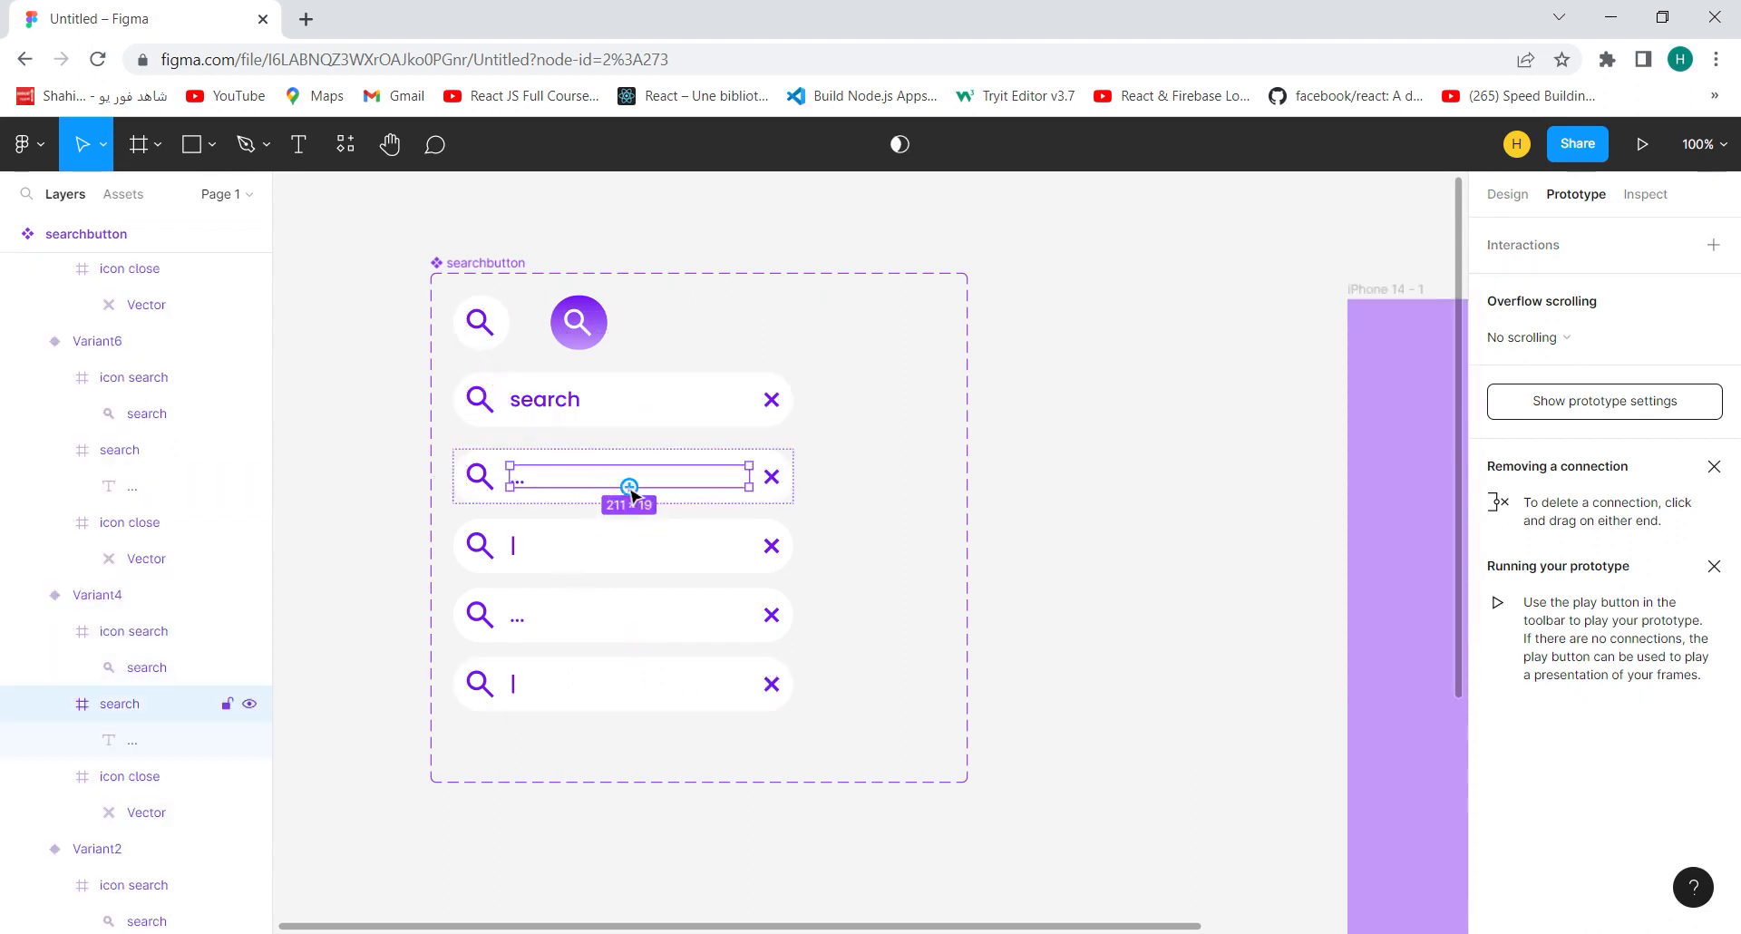
{"action": "left_click", "coordinate": [507, 447]}
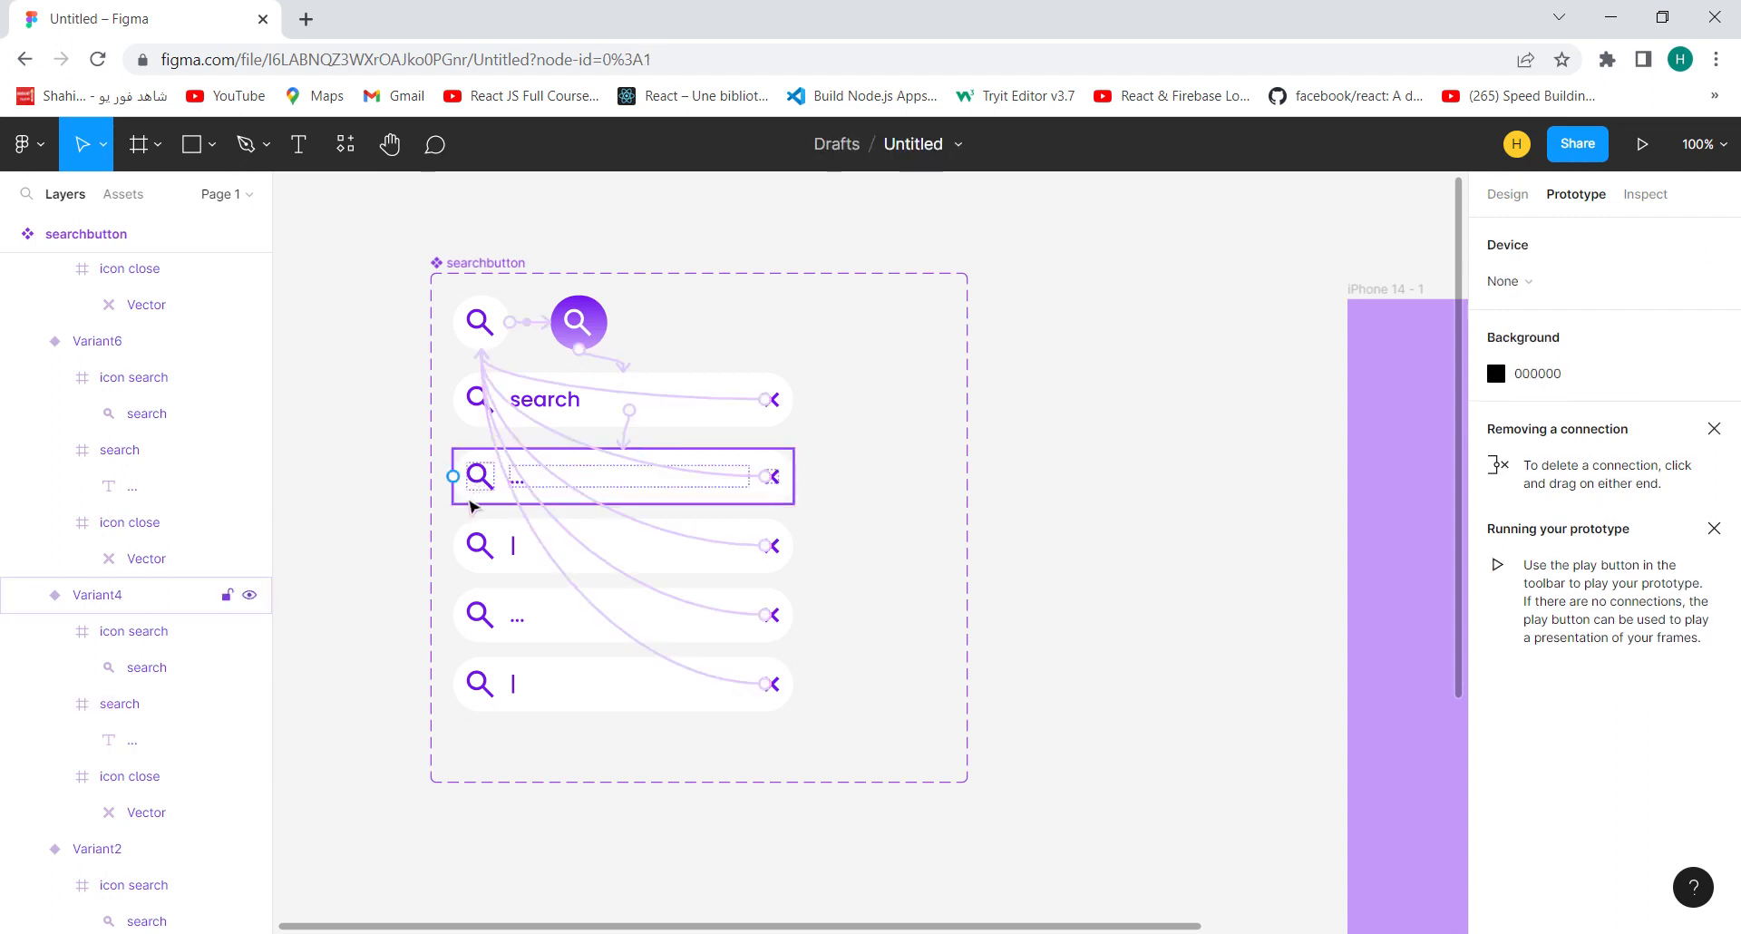
{"action": "left_click", "coordinate": [478, 481]}
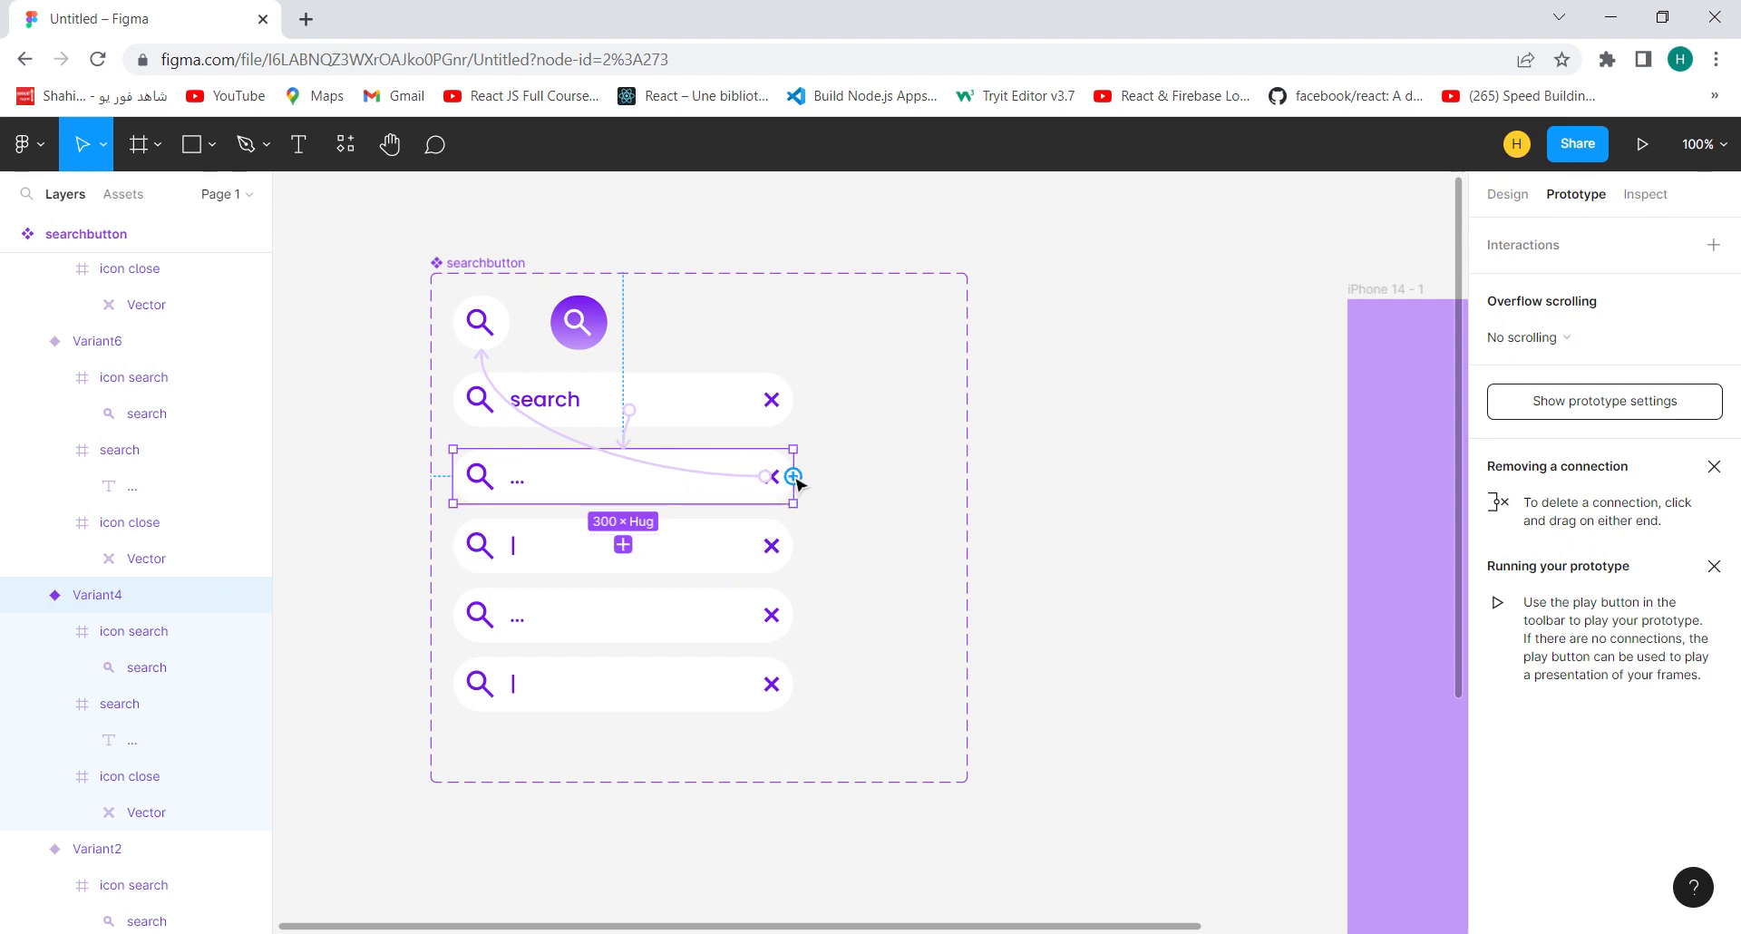
{"action": "left_click_drag", "start_coordinate": [794, 476], "coordinate": [622, 542]}
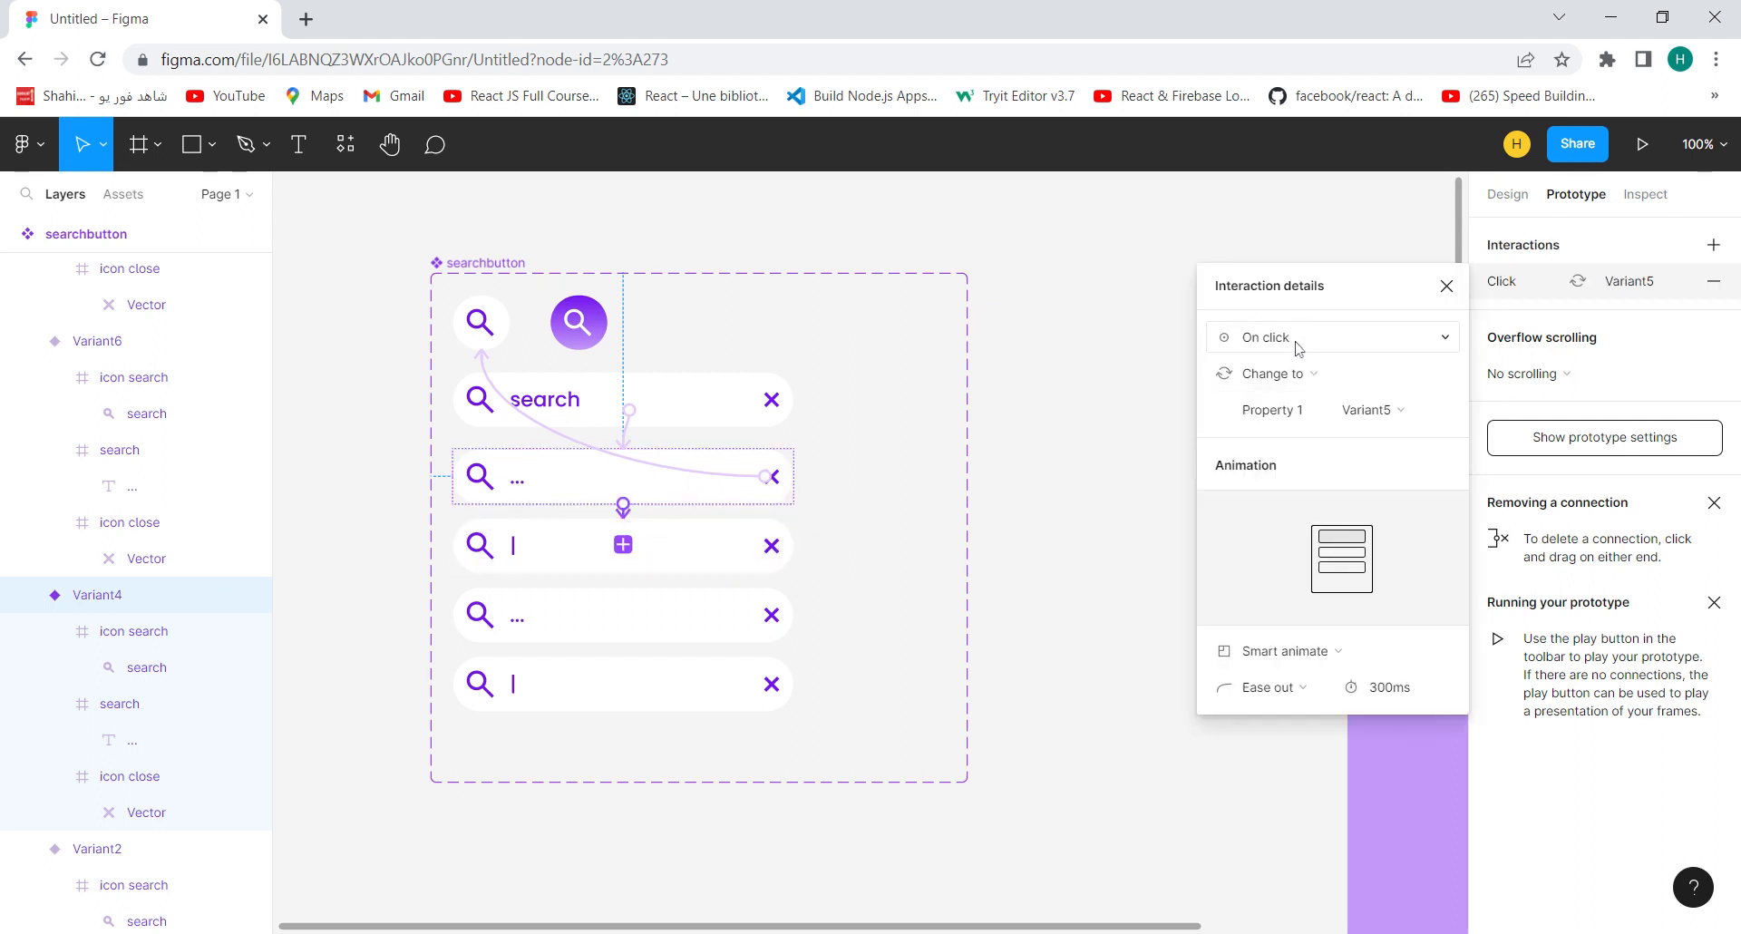
{"action": "left_click", "coordinate": [1298, 349]}
{"action": "left_click", "coordinate": [1289, 621]}
{"action": "left_click", "coordinate": [1293, 665]}
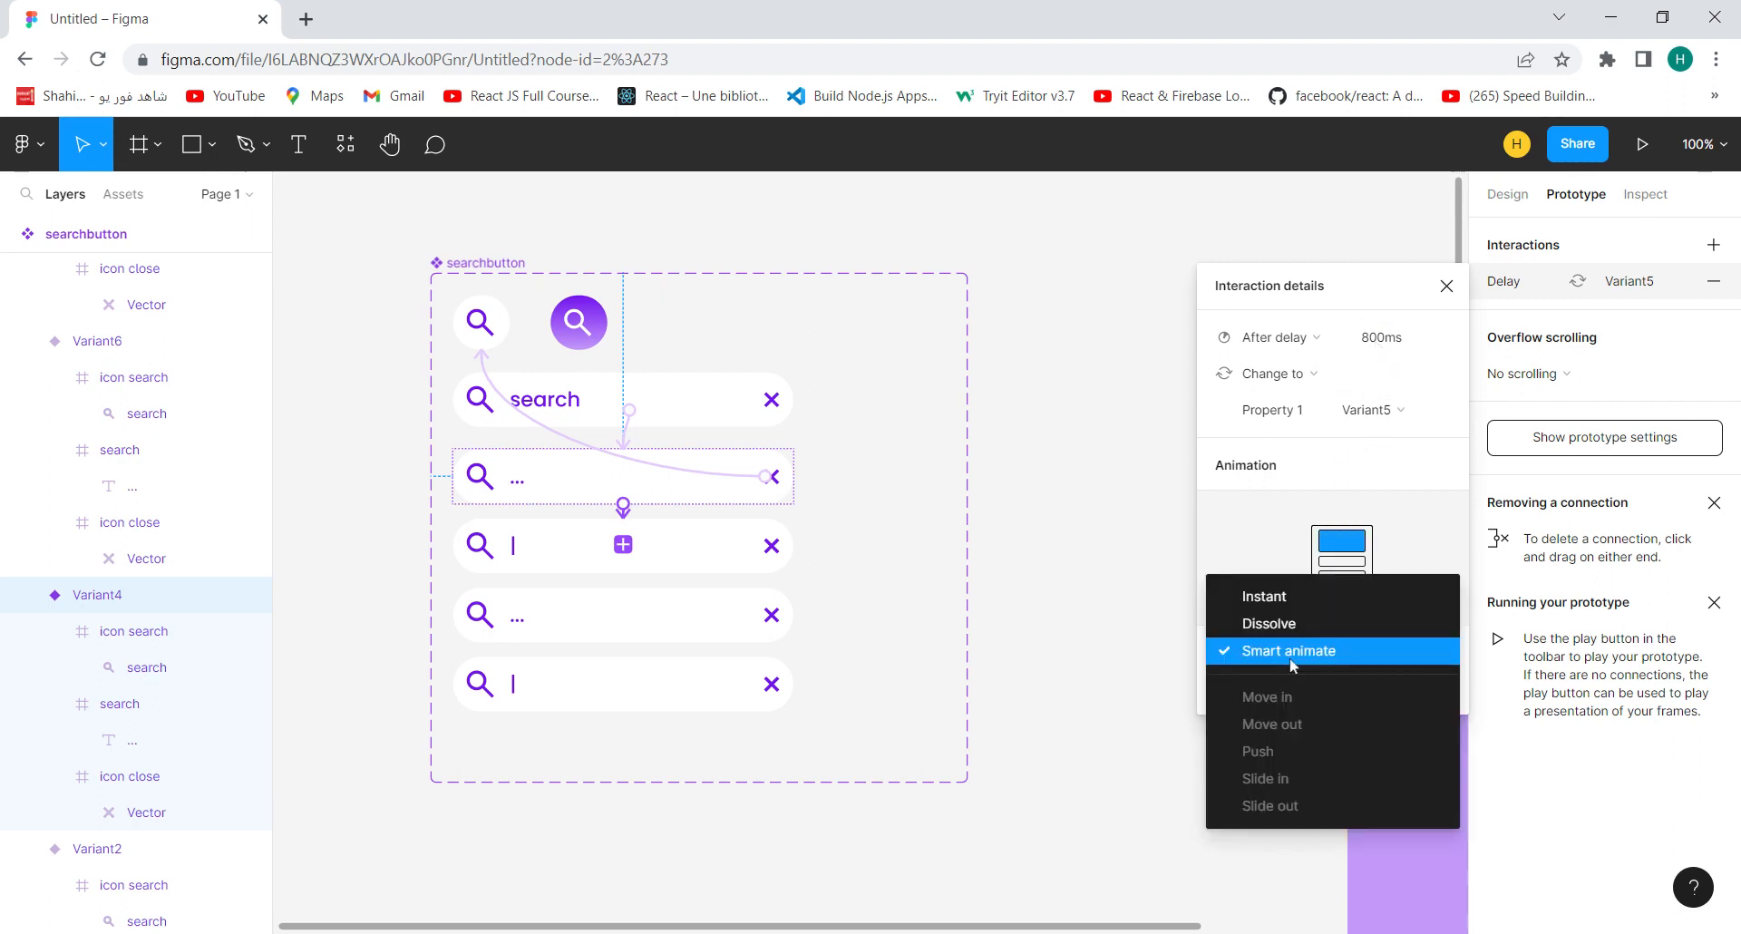
{"action": "left_click", "coordinate": [1293, 666]}
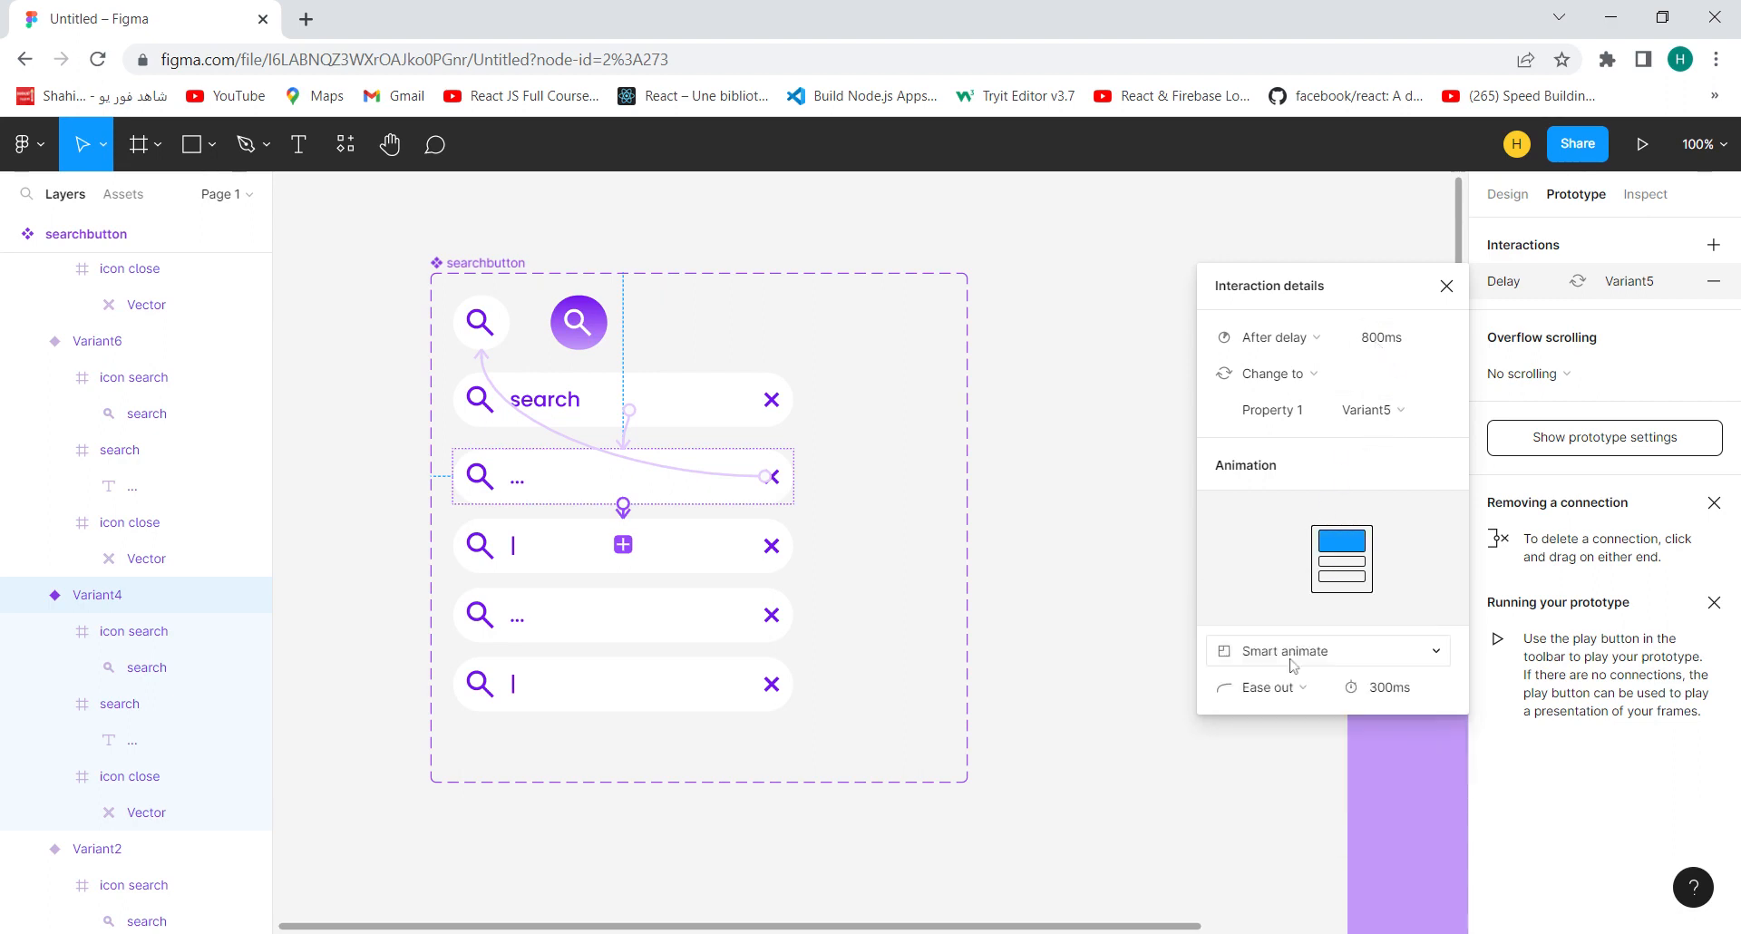
Link the first "|" bar to the second "..." bar, Variant6, with an After delay trigger of 800 ms
{"action": "left_click", "coordinate": [695, 532]}
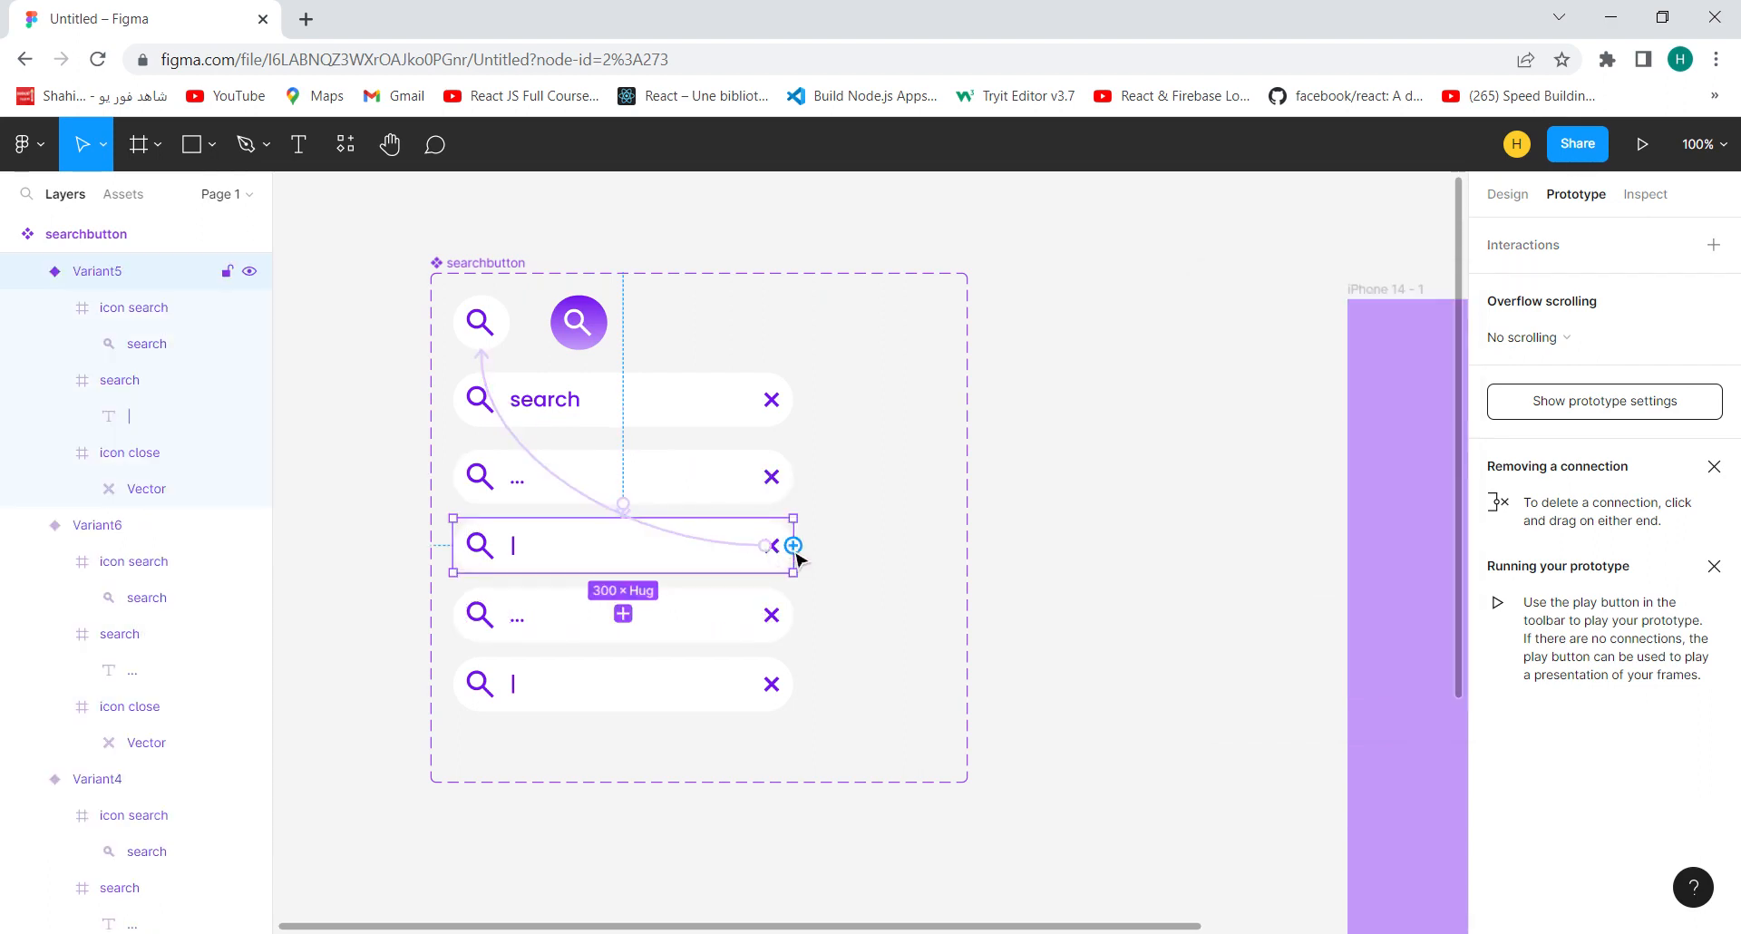
{"action": "left_click_drag", "start_coordinate": [794, 545], "coordinate": [734, 600]}
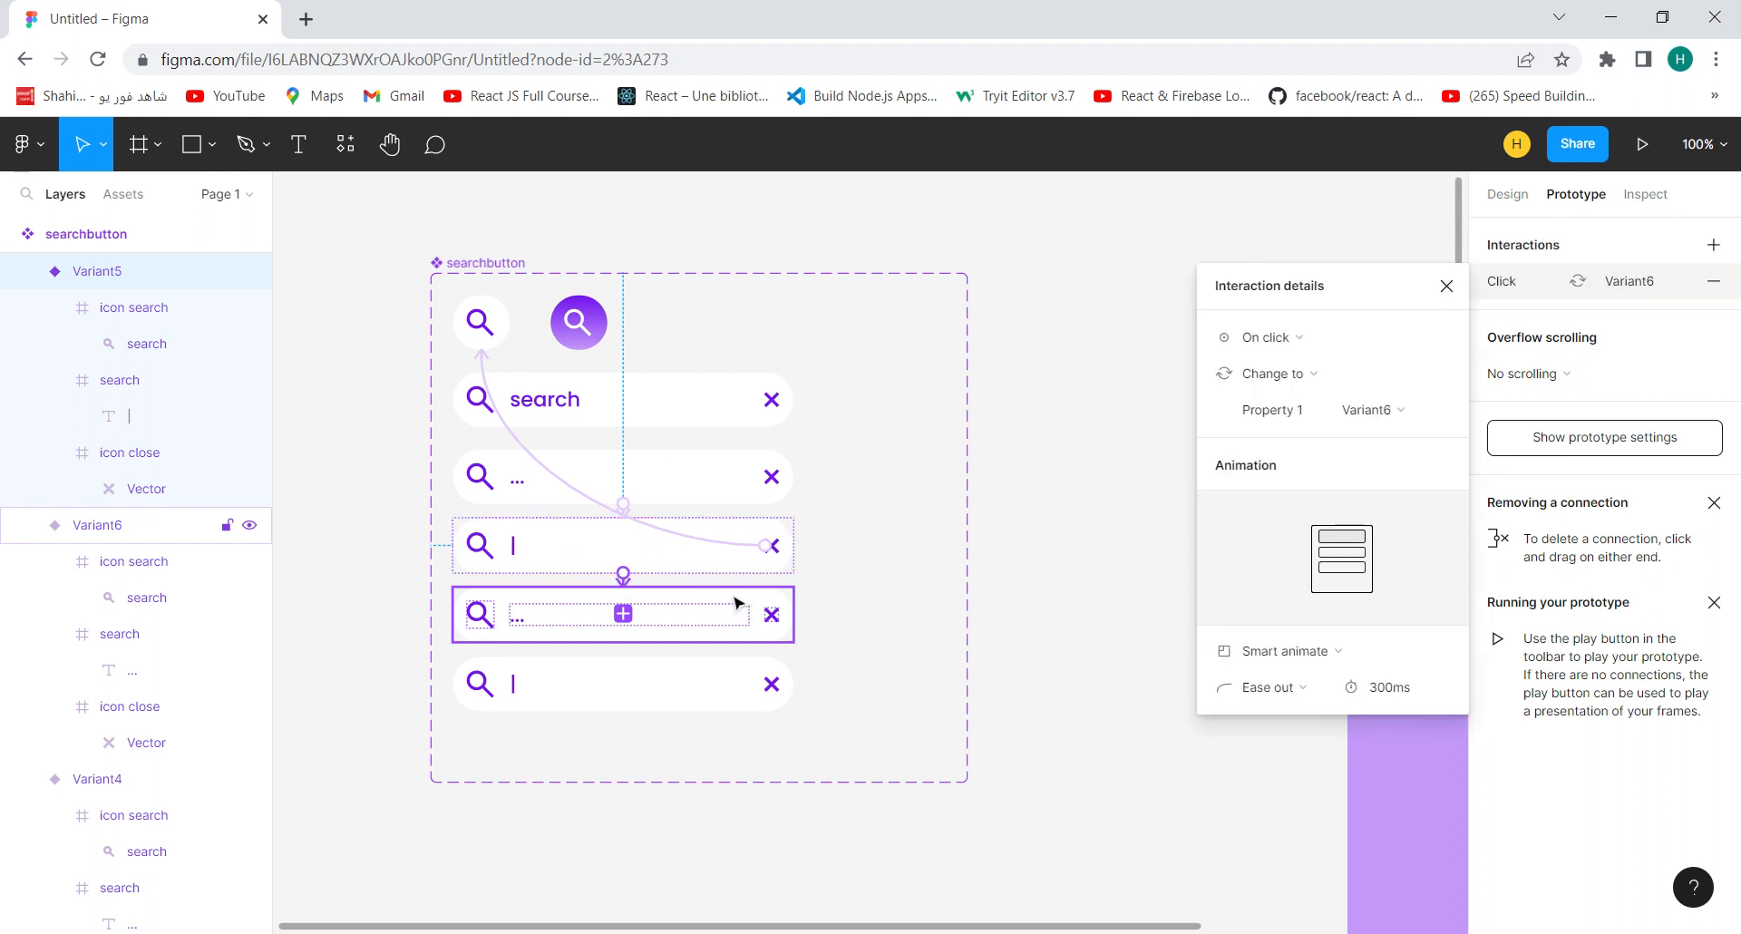
{"action": "left_click", "coordinate": [1267, 333]}
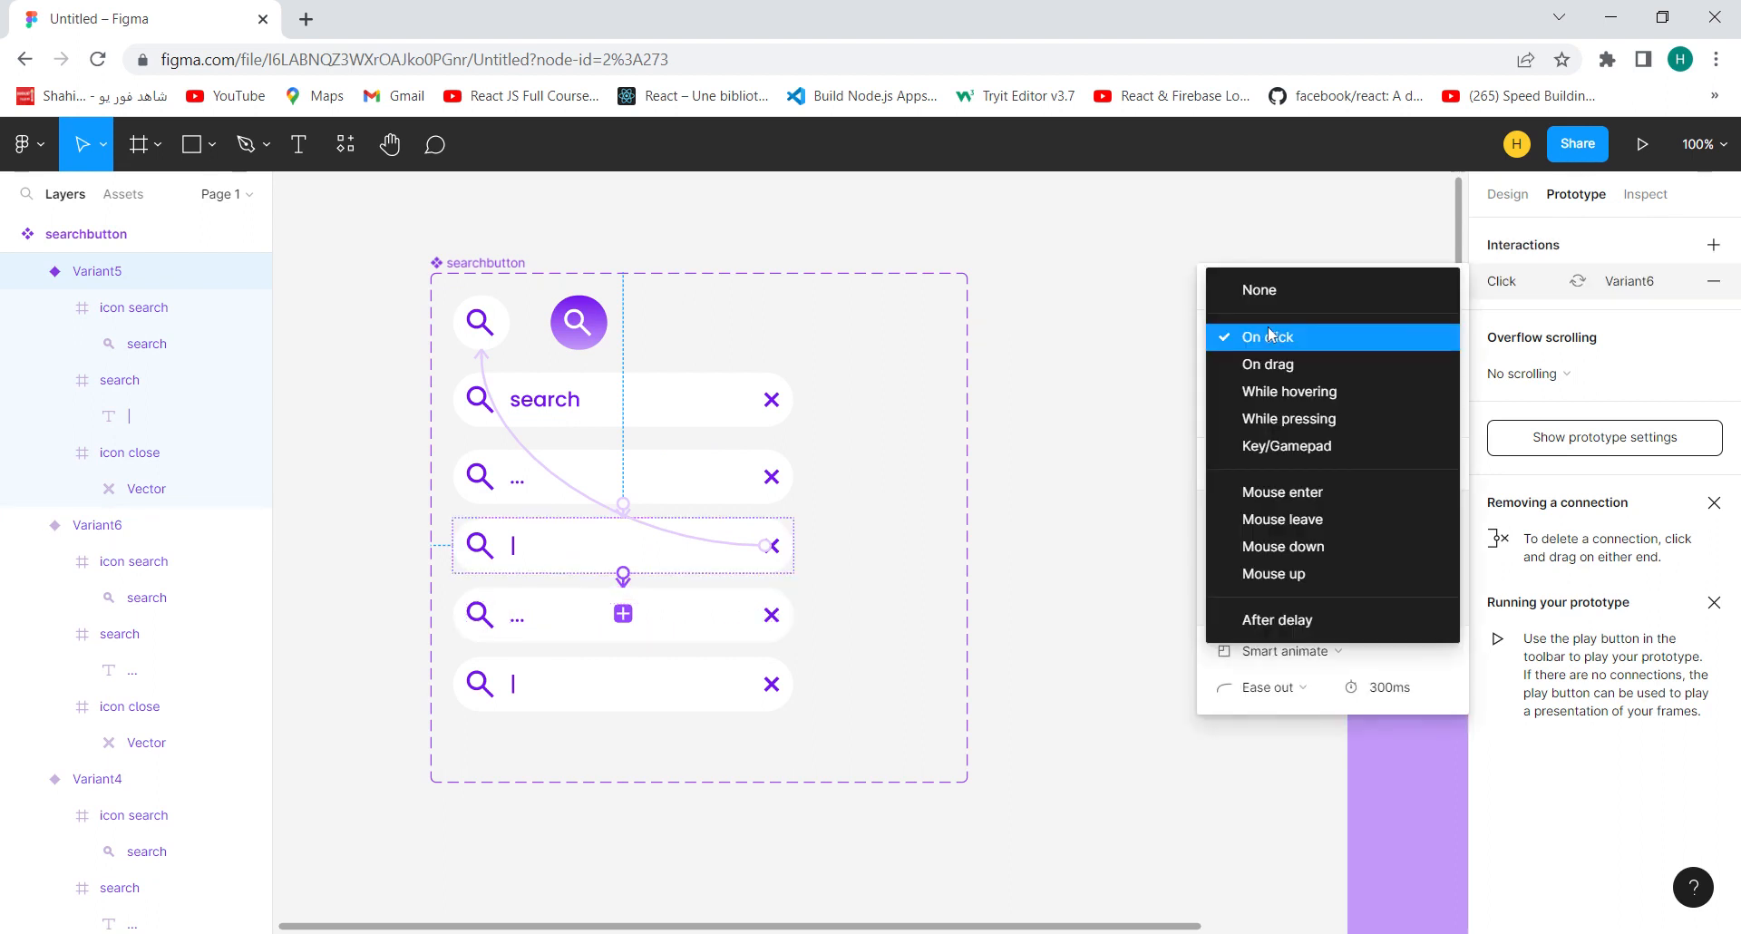
{"action": "left_click", "coordinate": [1275, 622]}
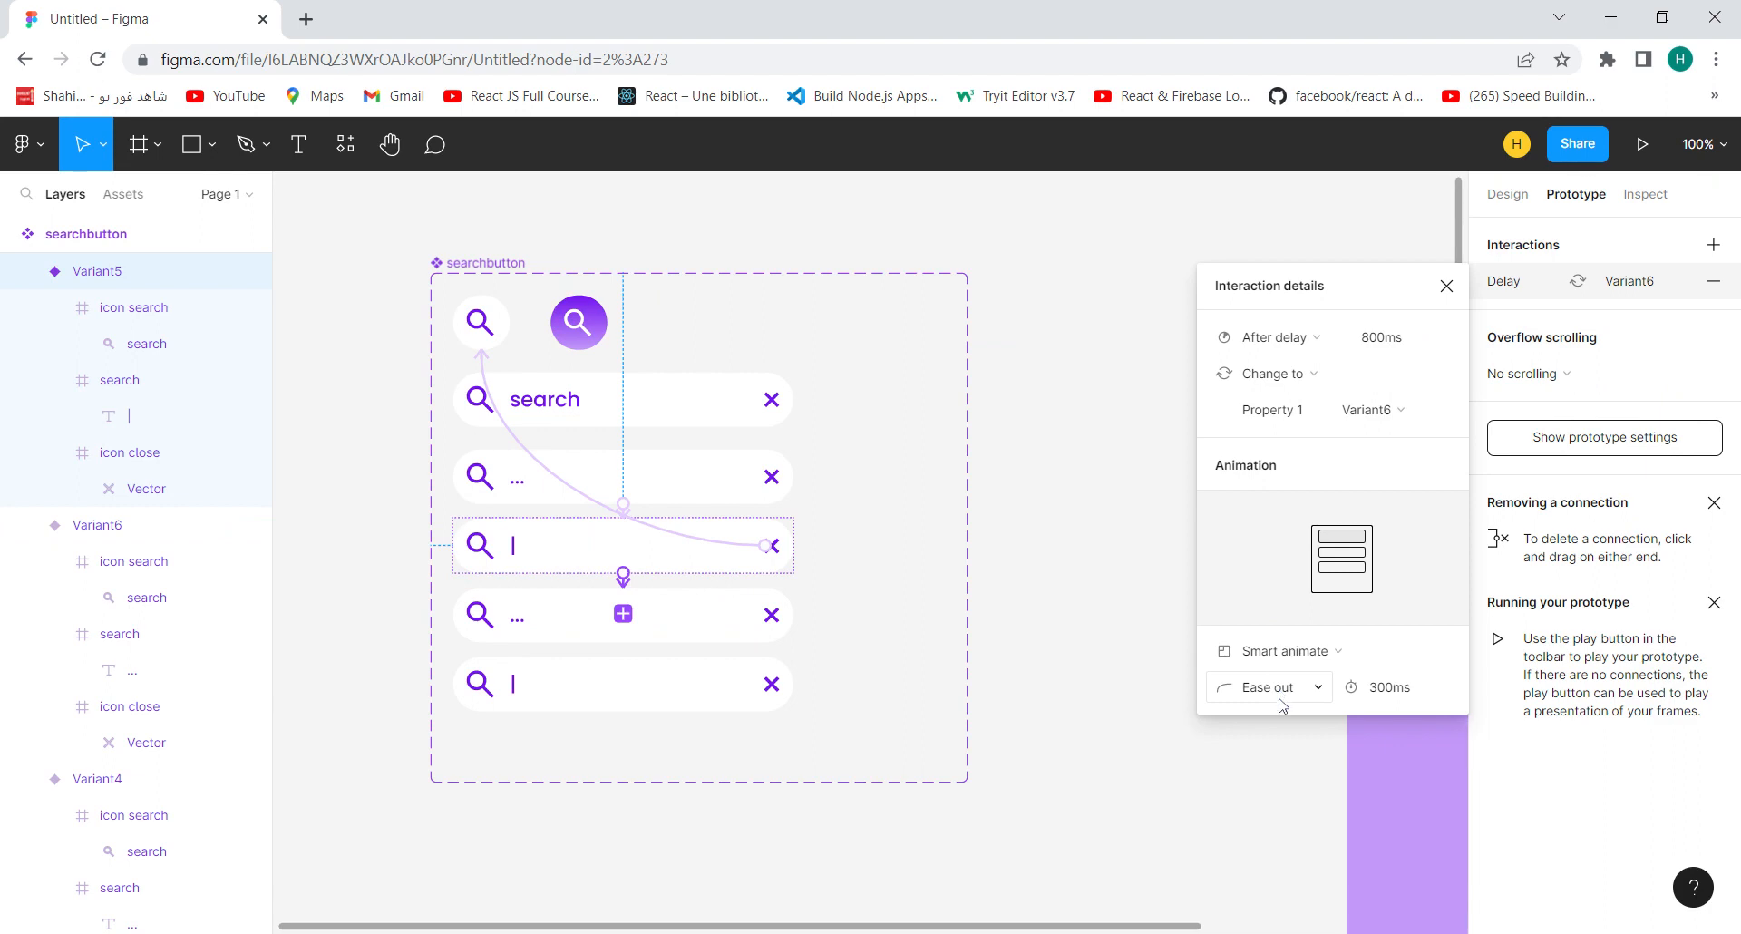
Link the second "..." bar to the lowest "|" bar, Variant7, with an After delay trigger of 800 ms
{"action": "left_click", "coordinate": [666, 620]}
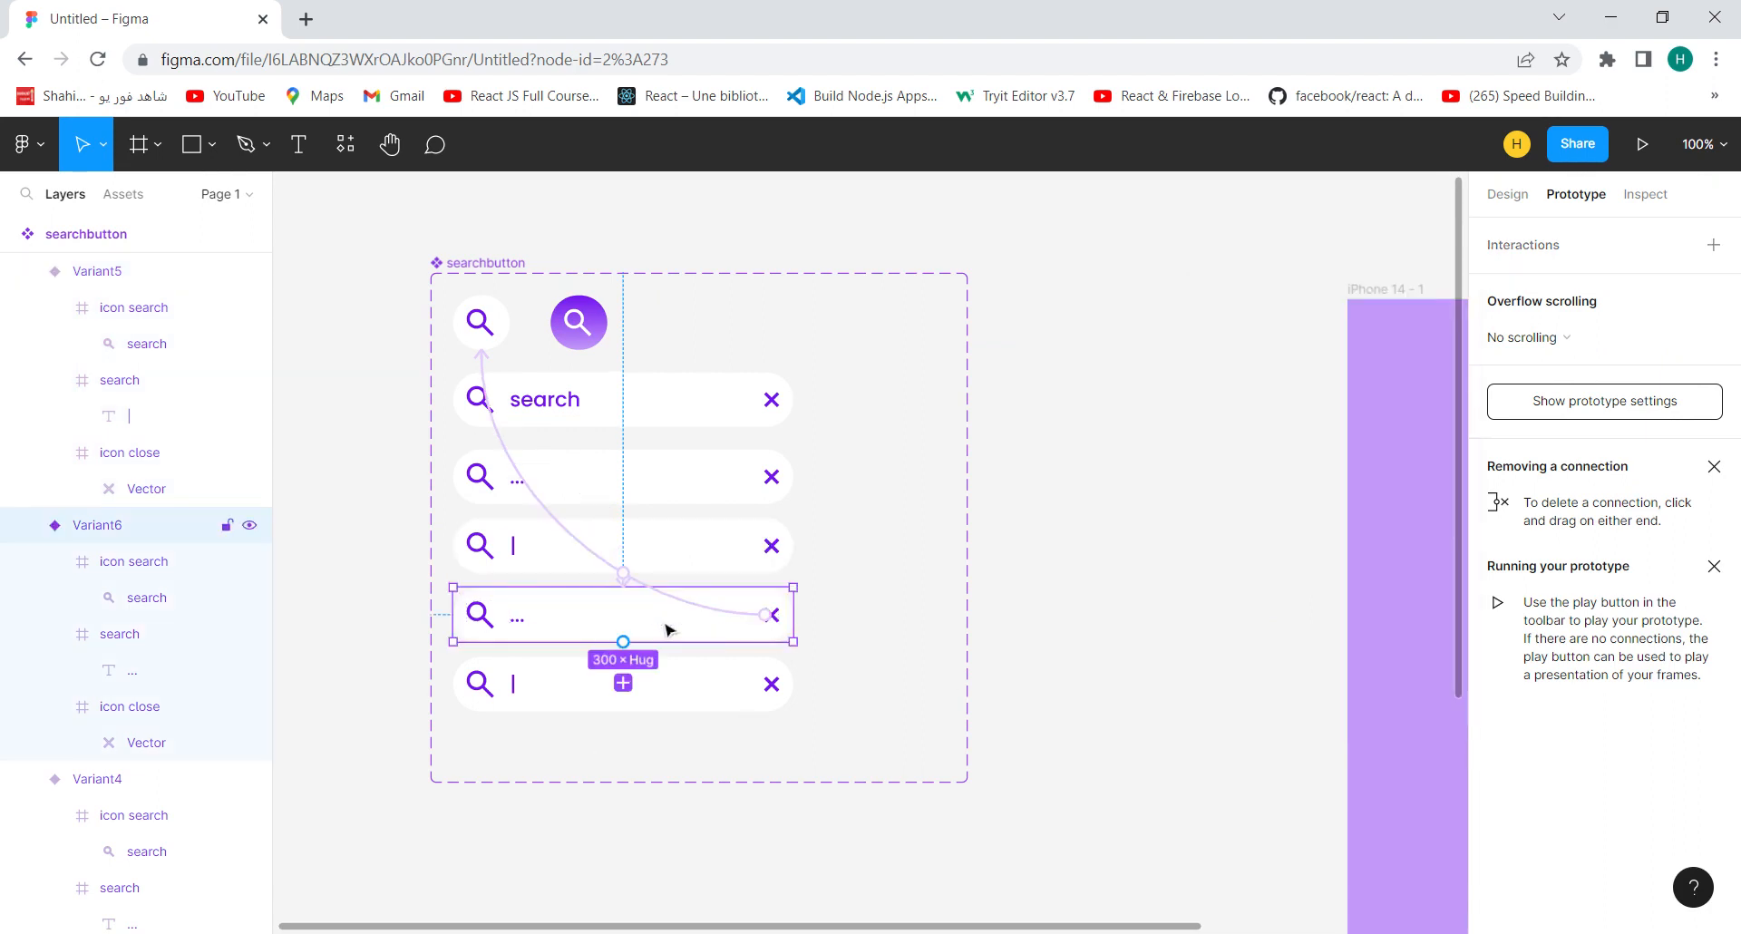
{"action": "left_click_drag", "start_coordinate": [623, 682], "coordinate": [624, 689]}
{"action": "left_click", "coordinate": [1292, 347]}
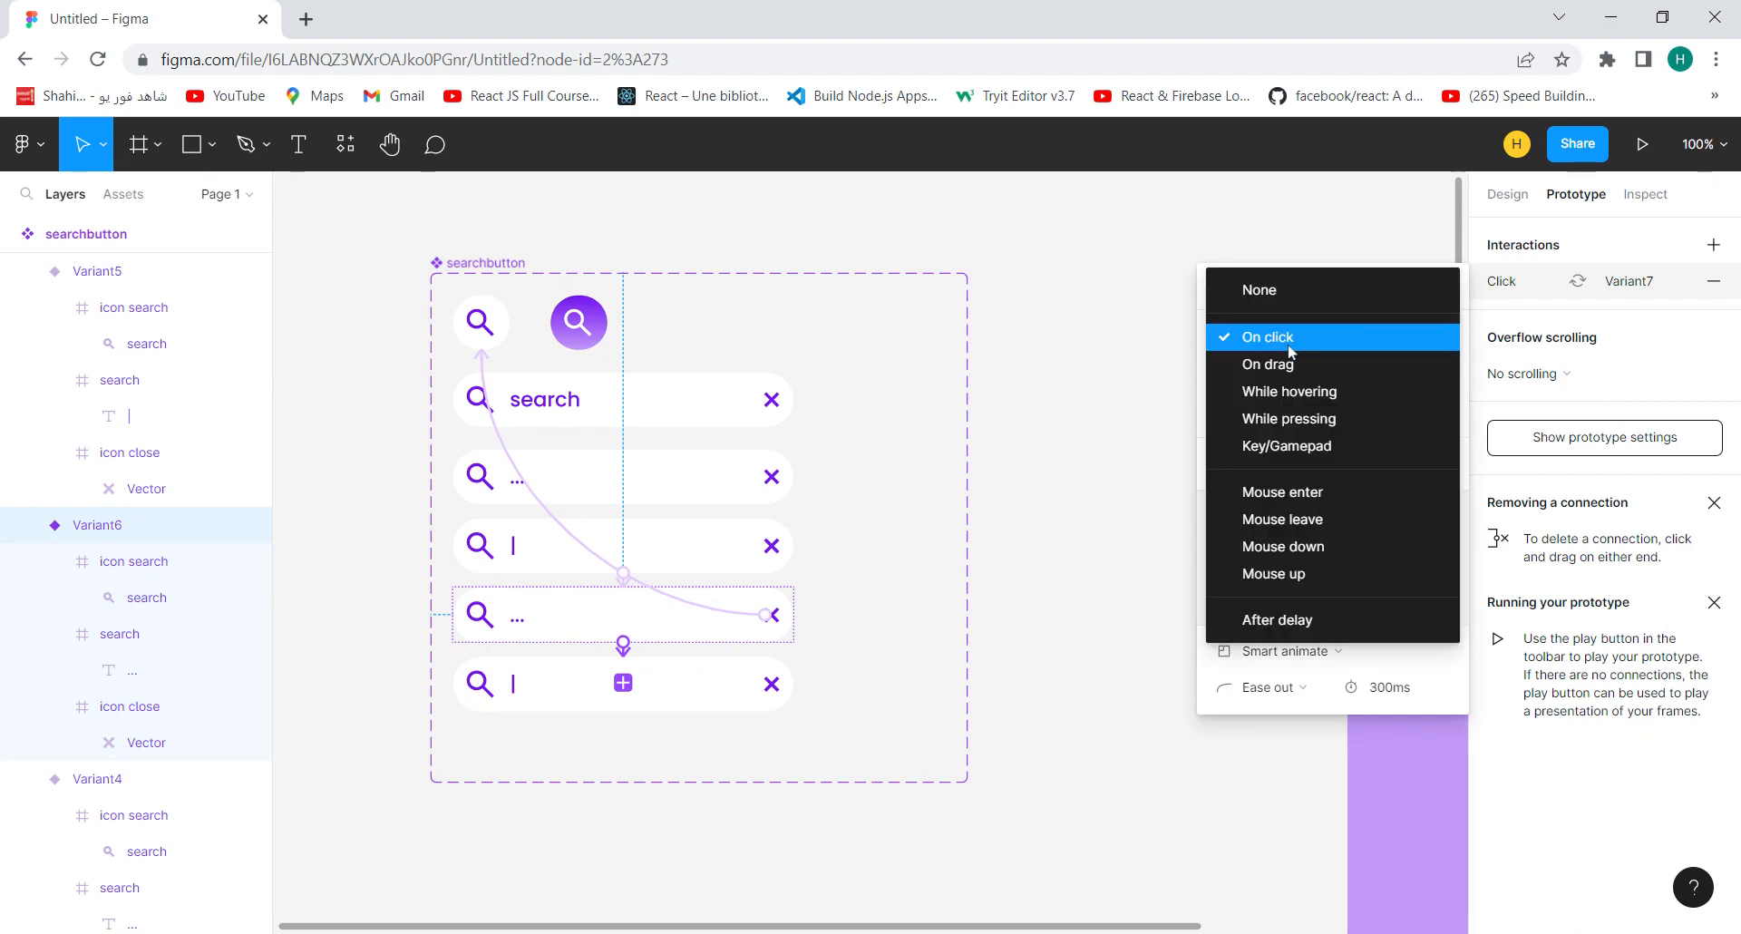
{"action": "left_click", "coordinate": [1294, 626]}
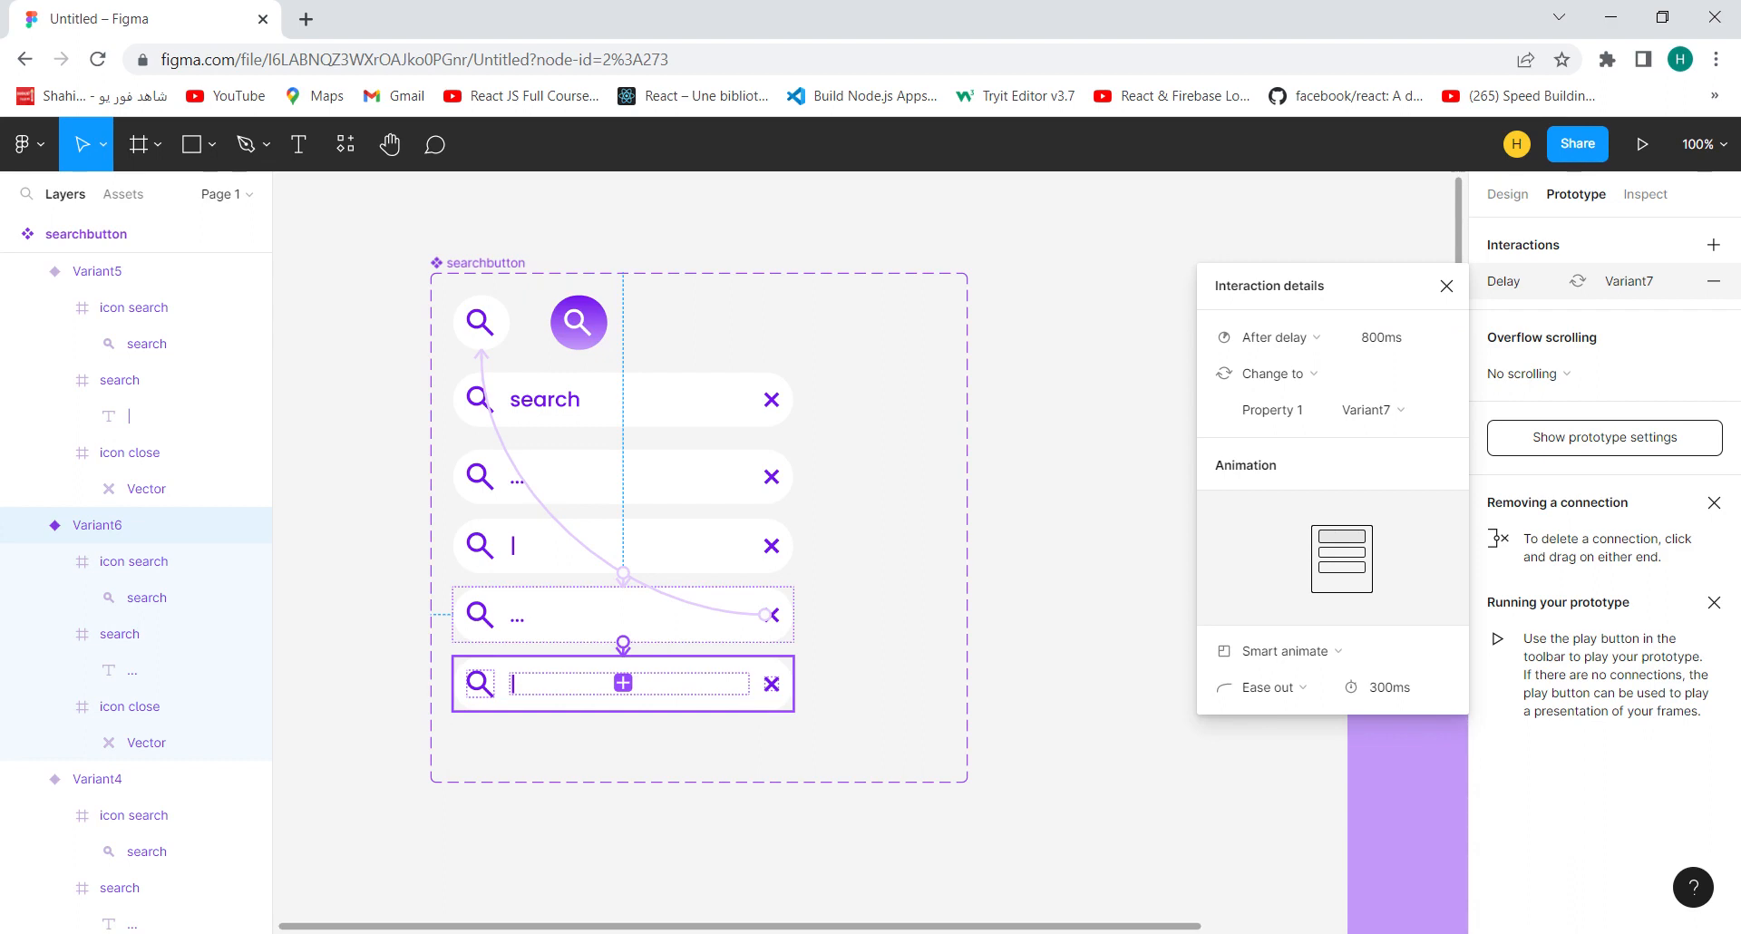
Link the lowest "|" bar back to the first "..." bar, Variant4, with an After delay trigger of 800 ms
{"action": "left_click", "coordinate": [544, 698]}
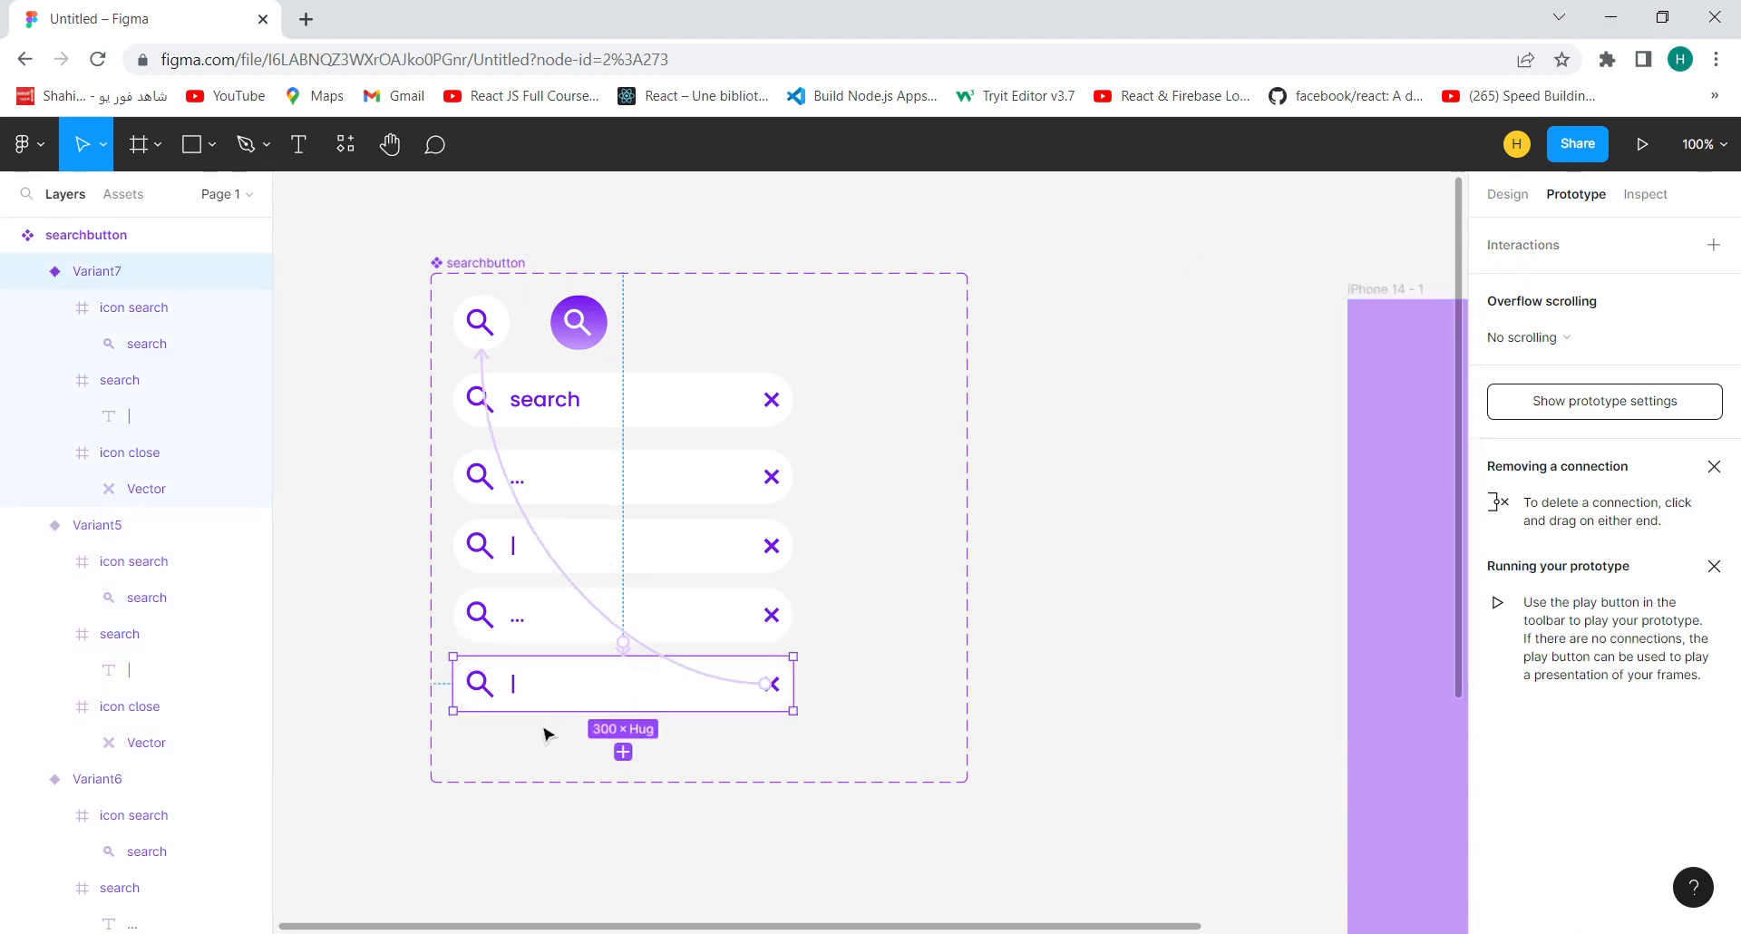
{"action": "left_click_drag", "start_coordinate": [623, 710], "coordinate": [603, 481]}
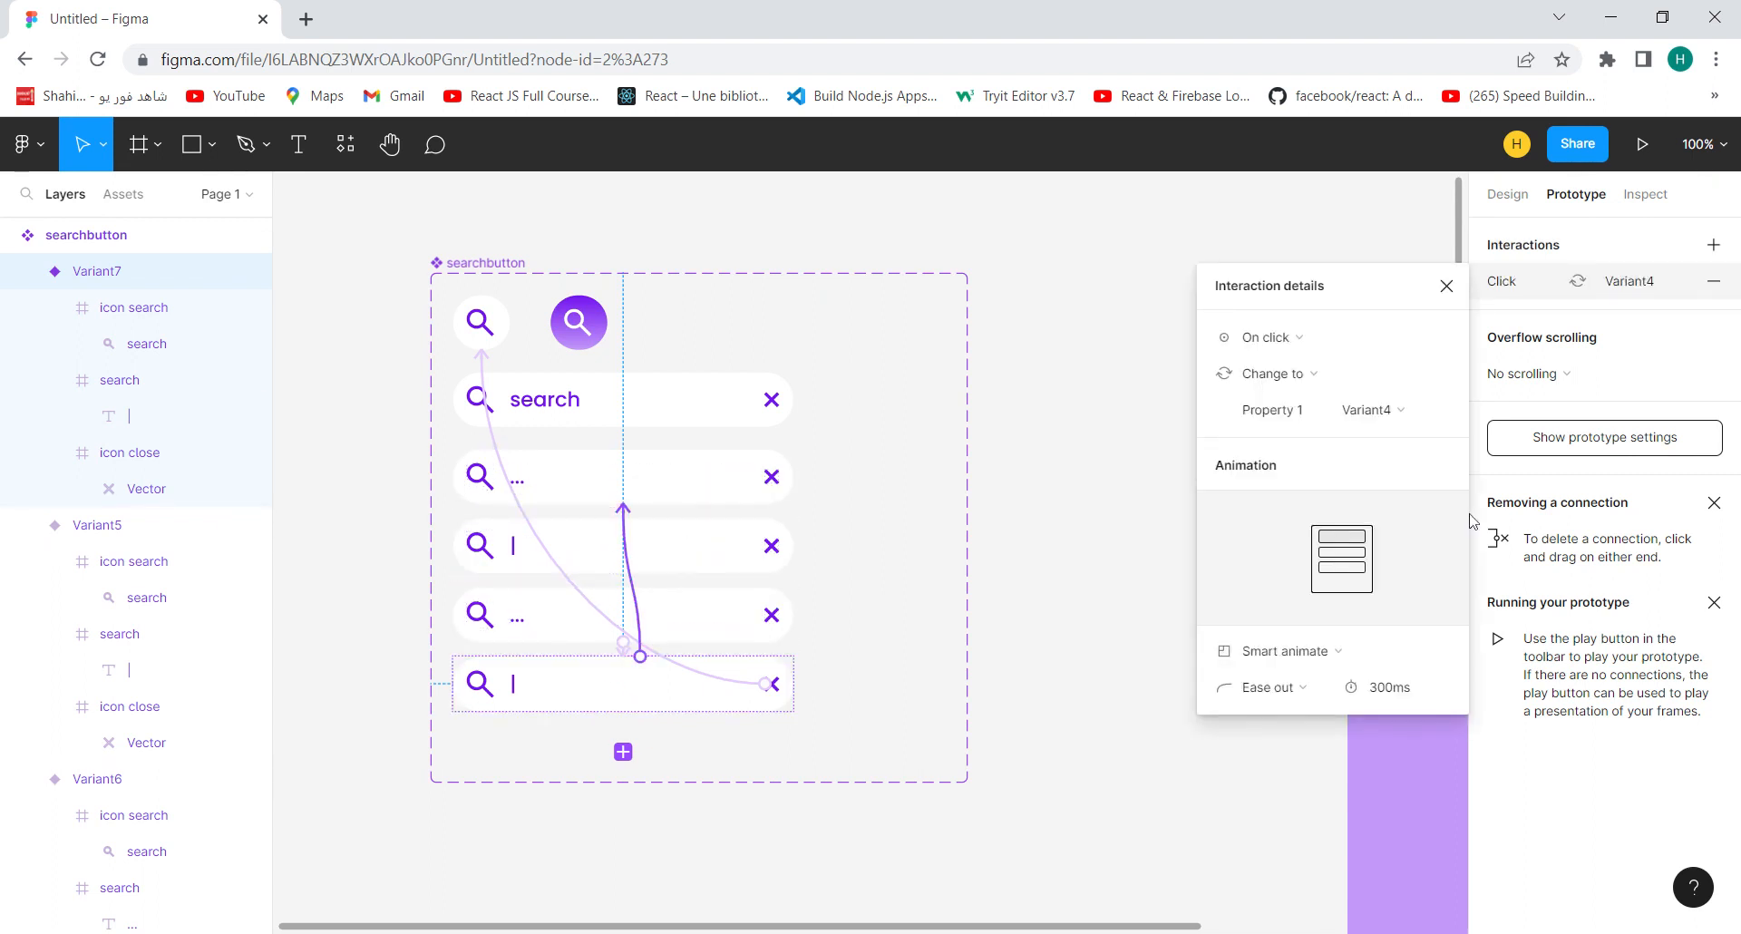
{"action": "left_click", "coordinate": [1341, 351]}
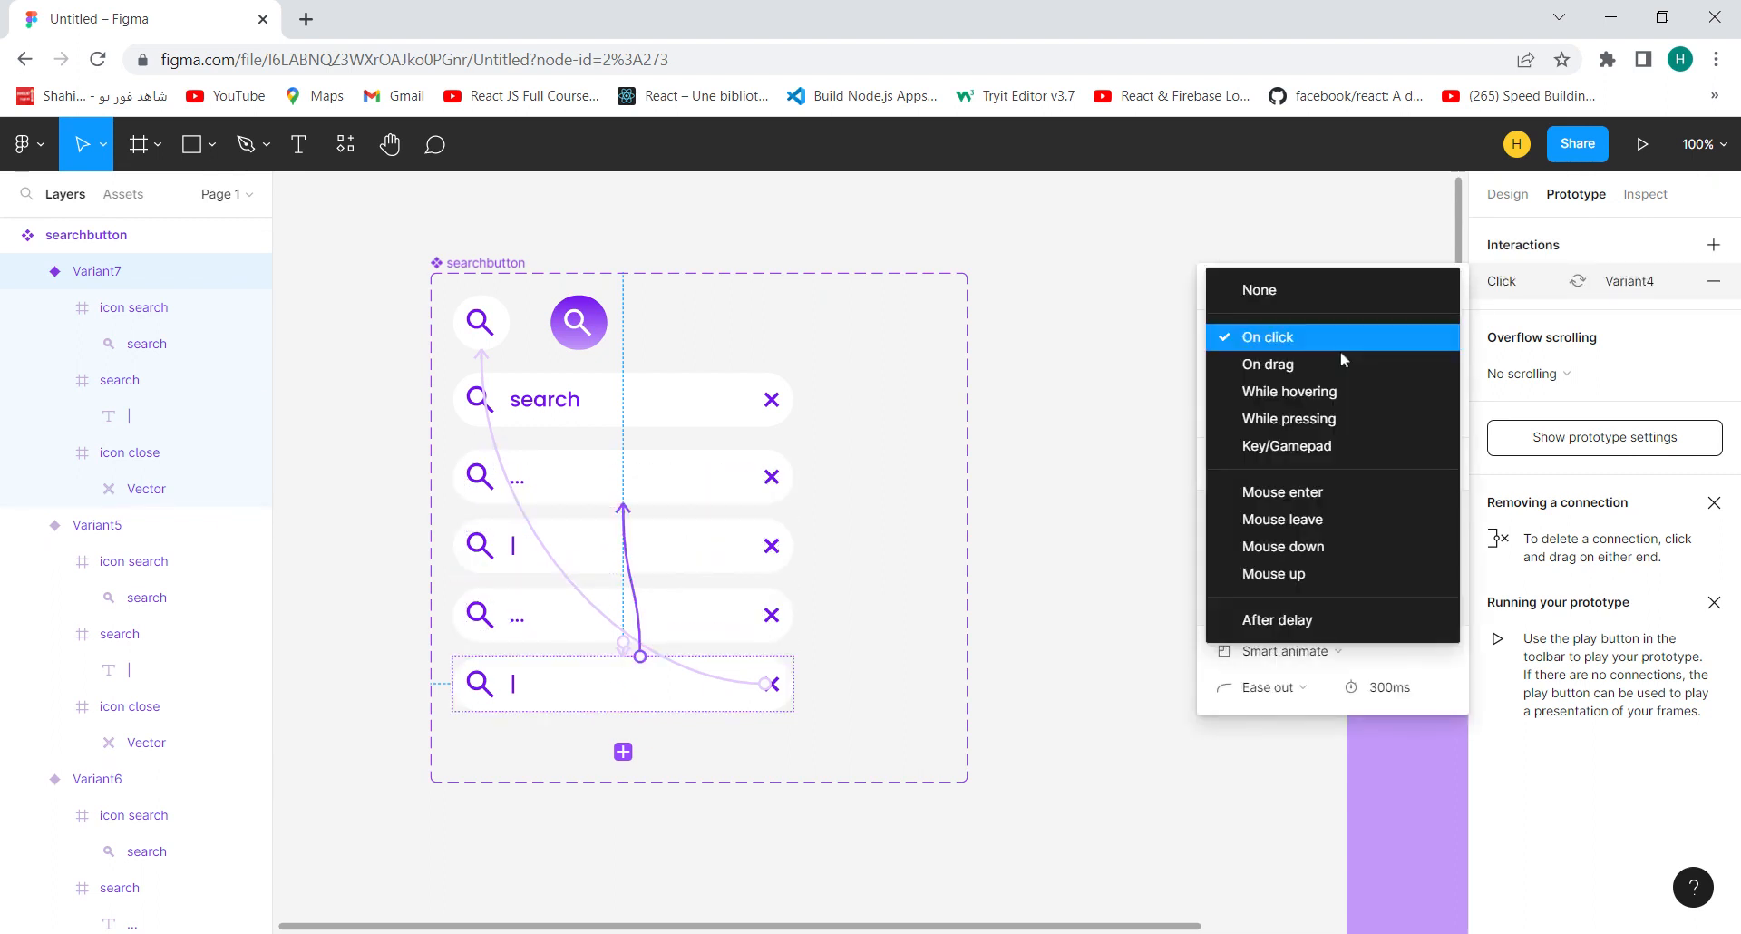
{"action": "left_click", "coordinate": [1308, 625]}
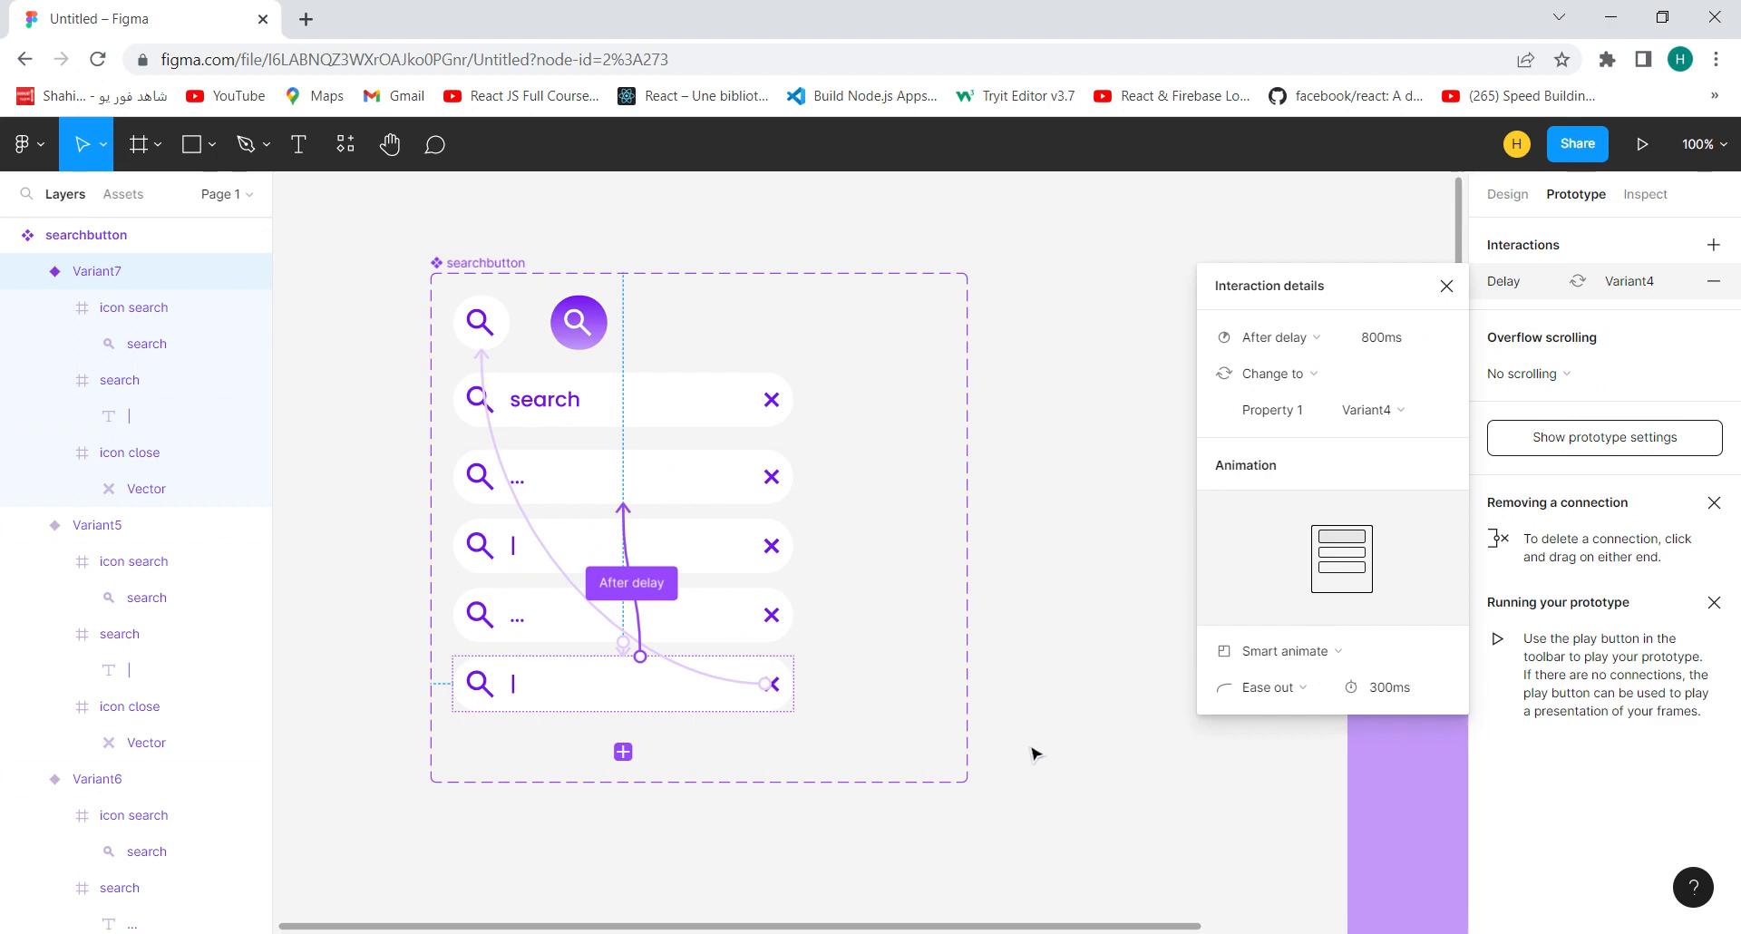
Place an instance of the searchbutton component near the upper-right corner of the iPhone 14 - 1 frame, at about X 318, Y 32
{"action": "left_click", "coordinate": [1099, 785]}
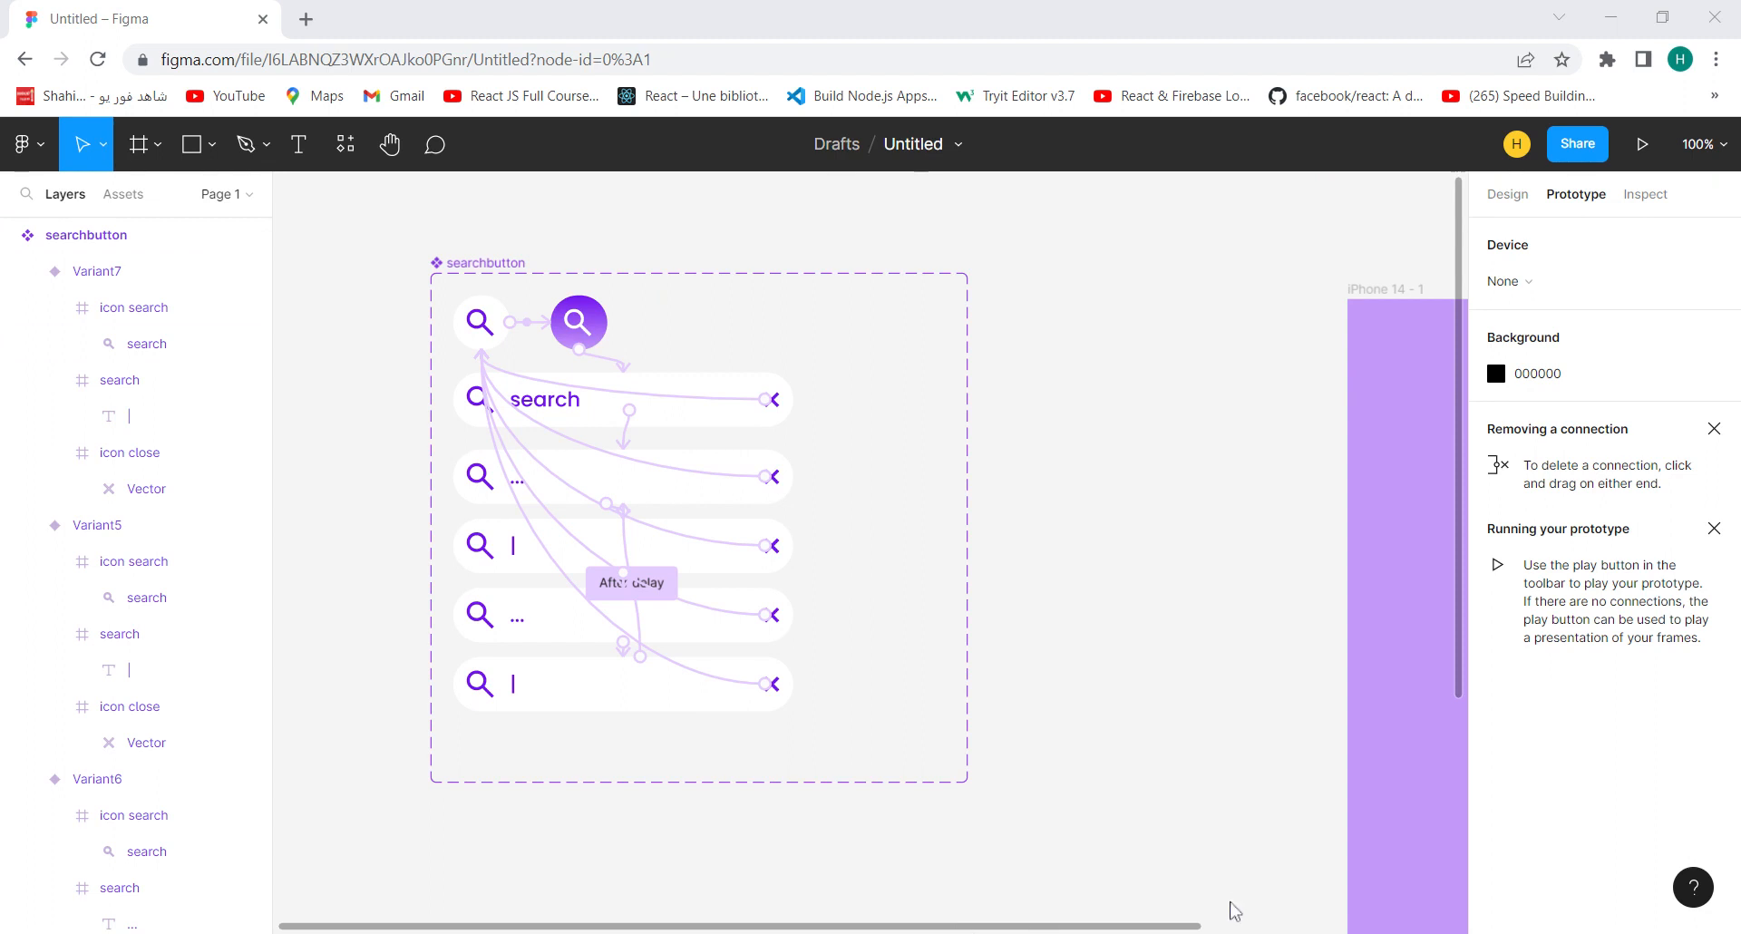
{"action": "scroll", "coordinate": [843, 544], "scroll_direction": "right", "scroll_amount": 5}
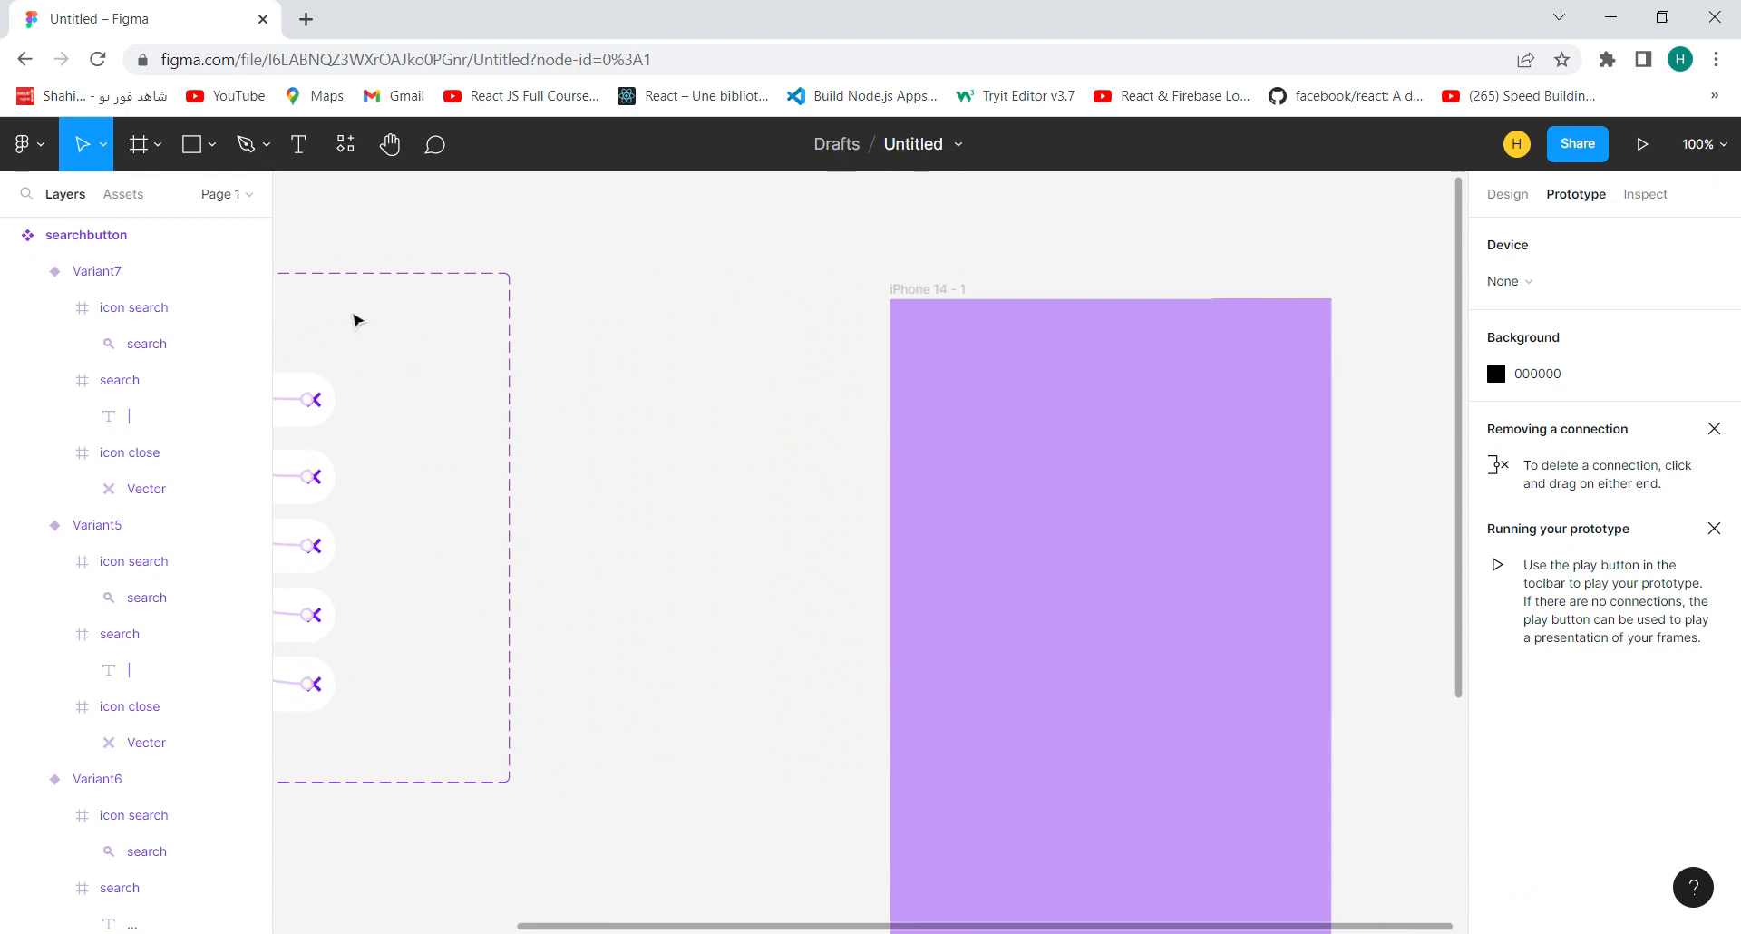
{"action": "left_click", "coordinate": [122, 196]}
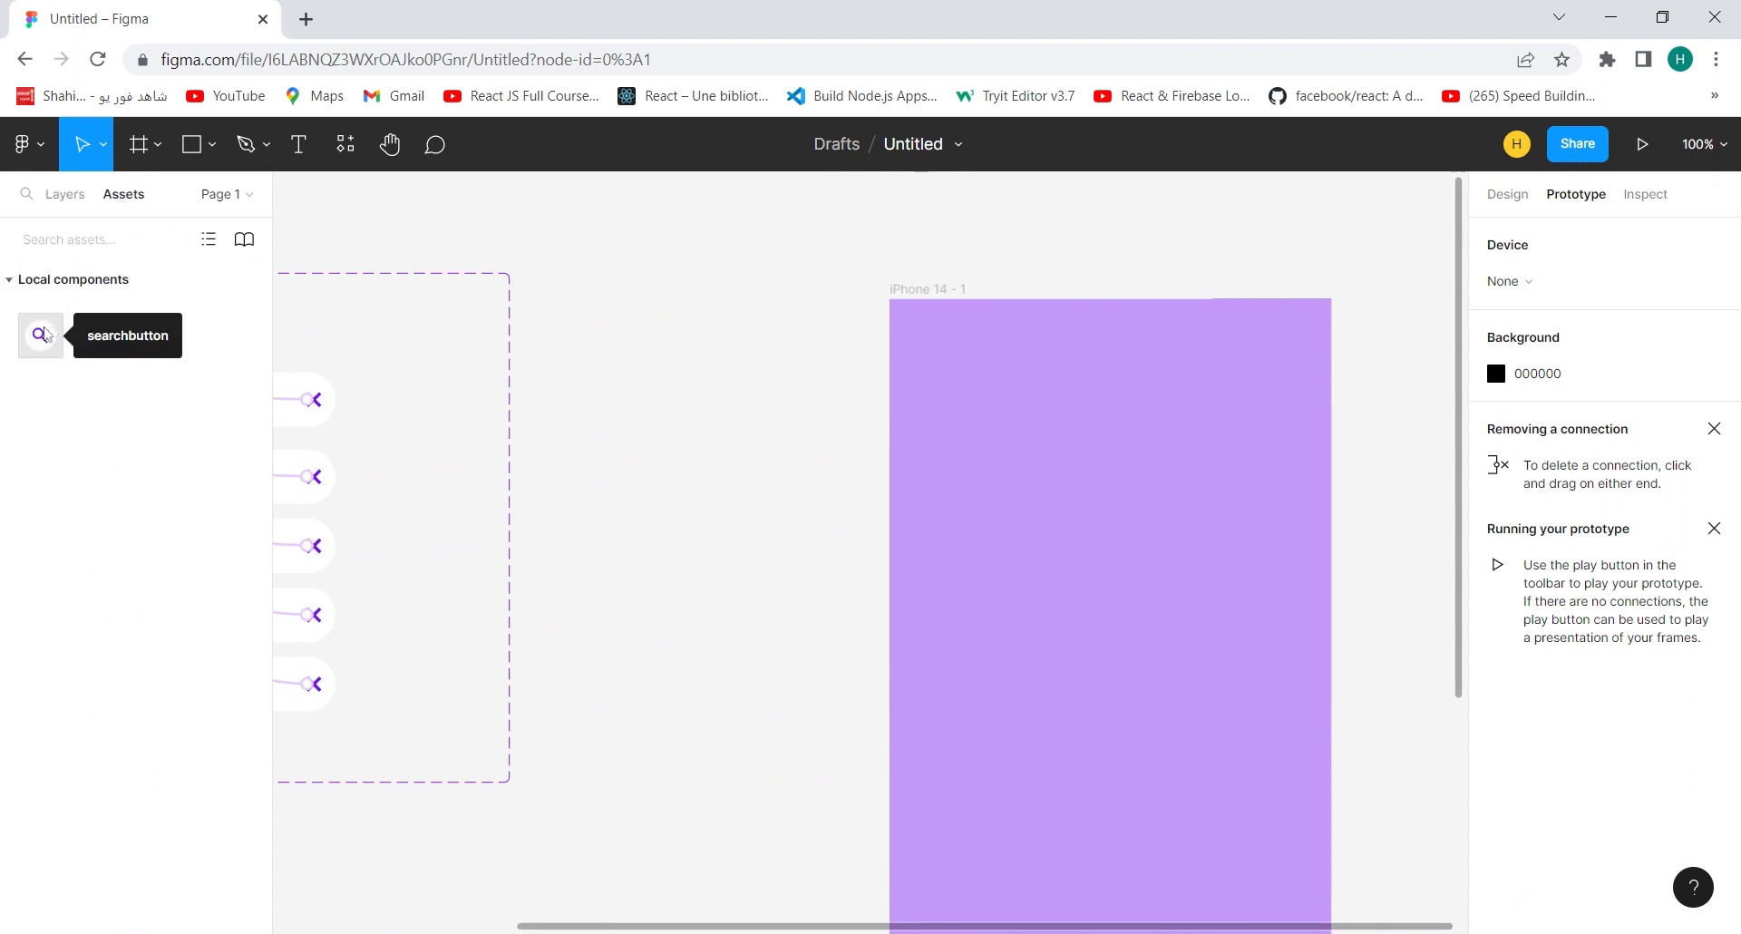
{"action": "left_click_drag", "start_coordinate": [41, 343], "coordinate": [1279, 372]}
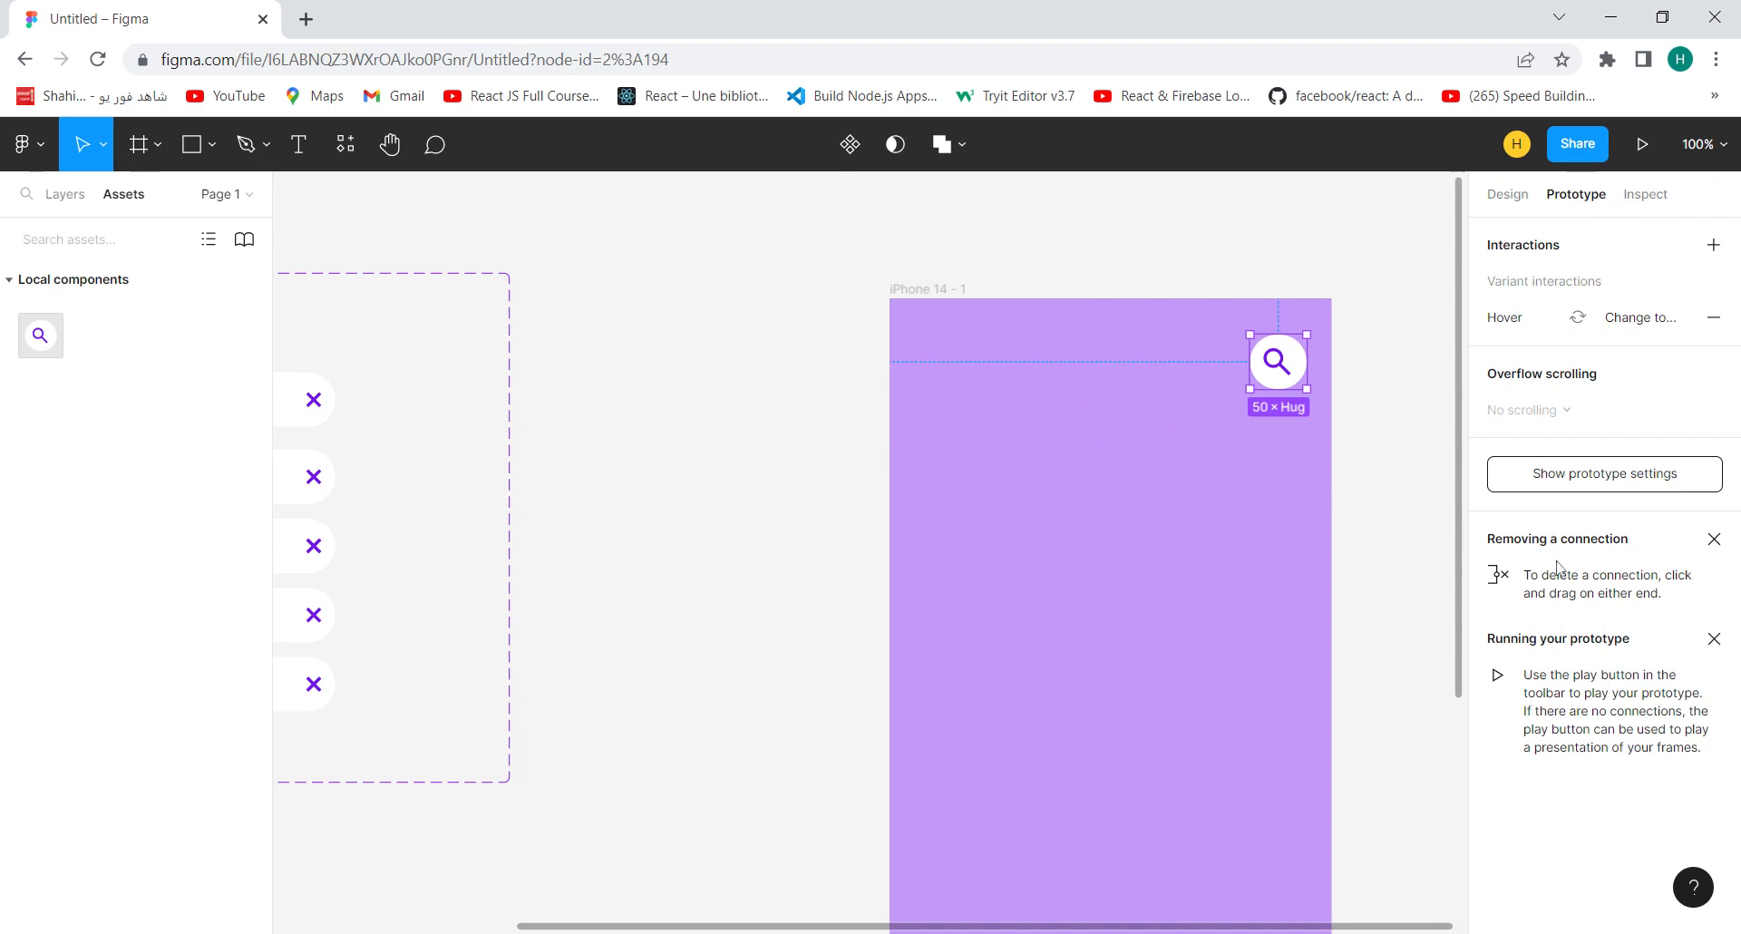
Set the horizontal constraint of the searchbutton instance in the iPhone frame to Right
{"action": "left_click", "coordinate": [1517, 145]}
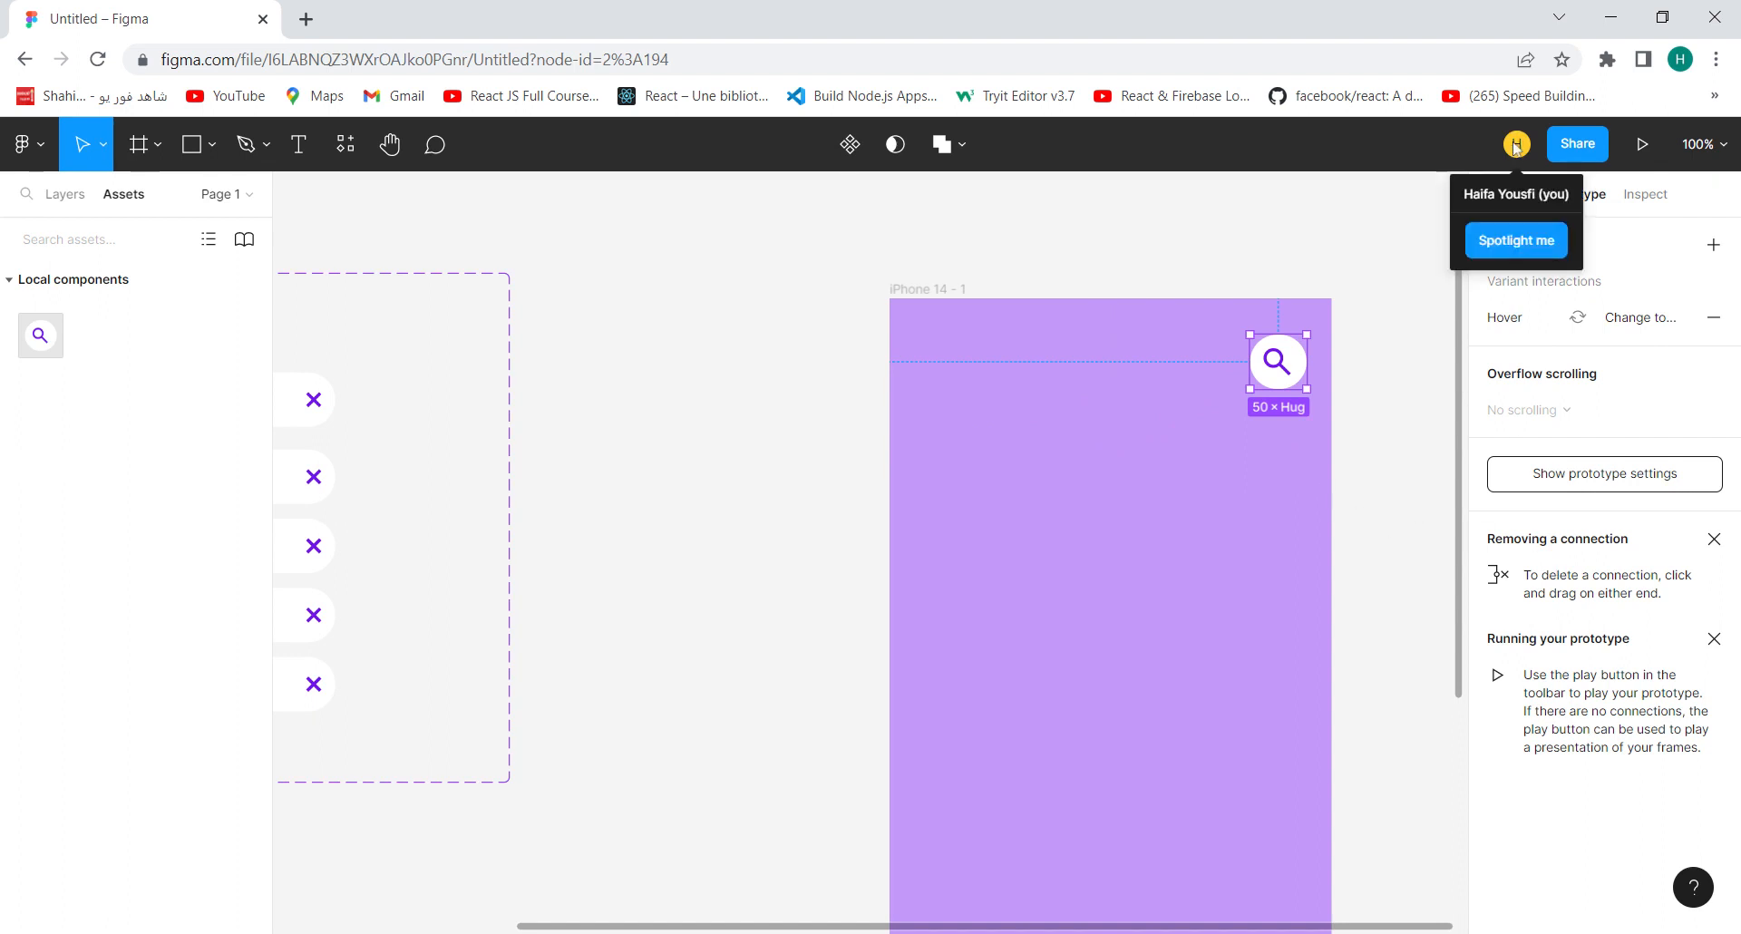
{"action": "left_click", "coordinate": [1387, 410]}
{"action": "left_click", "coordinate": [1505, 199]}
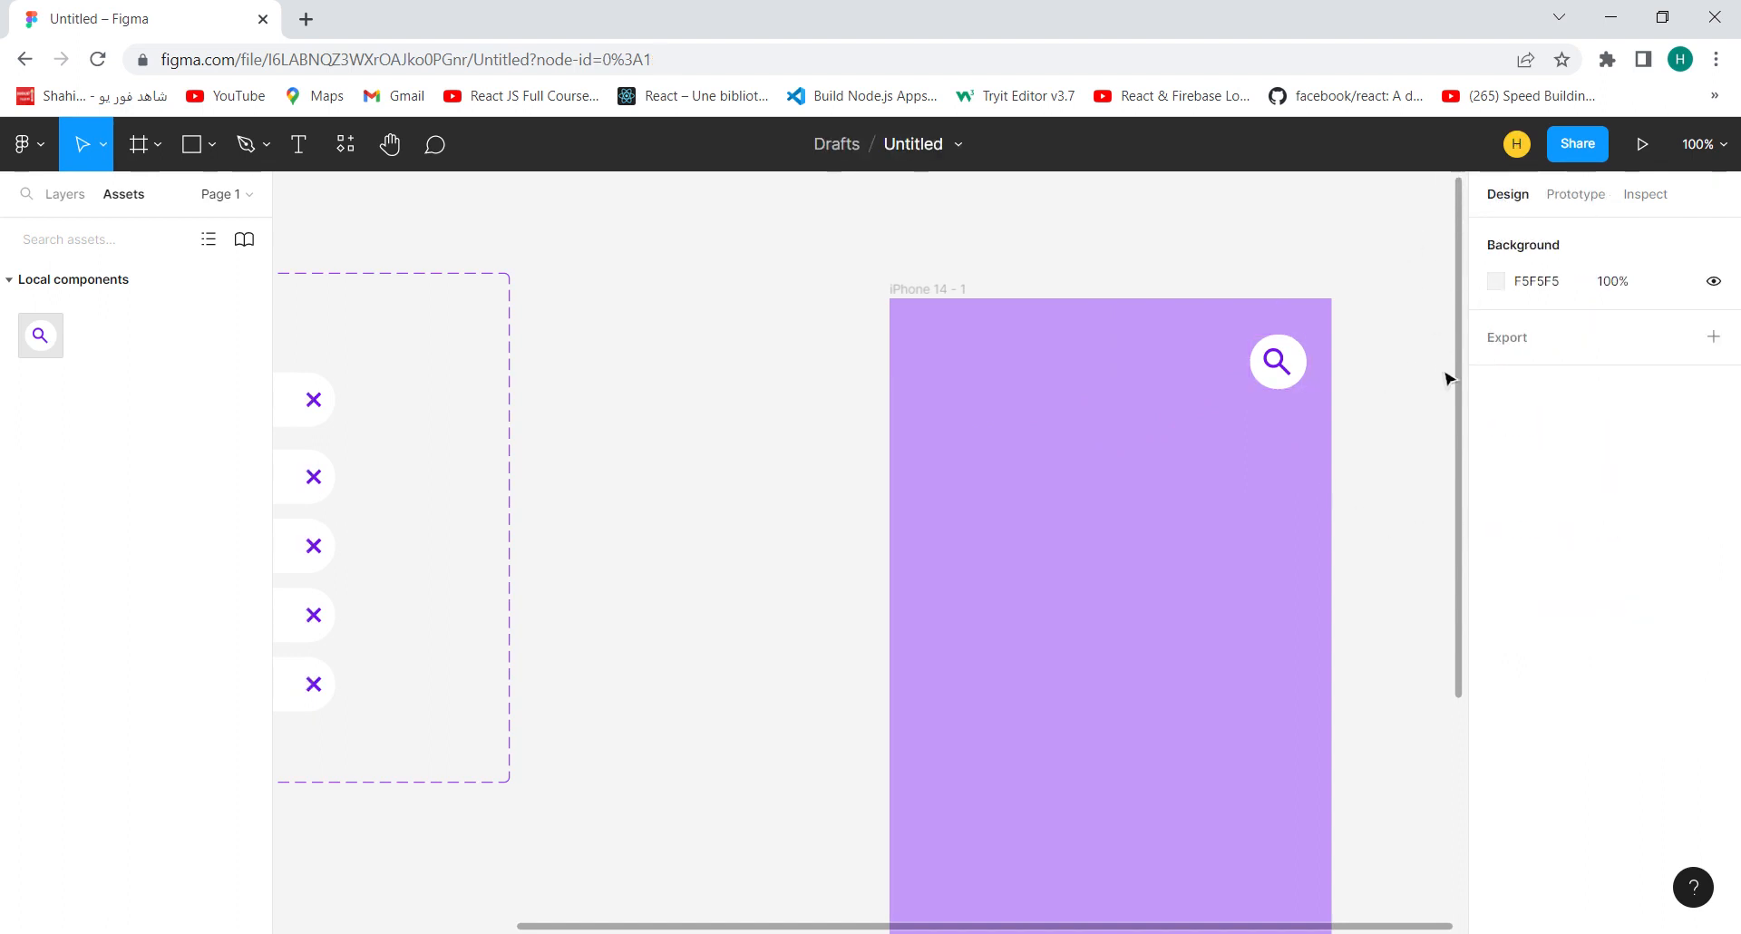
{"action": "left_click", "coordinate": [1275, 377]}
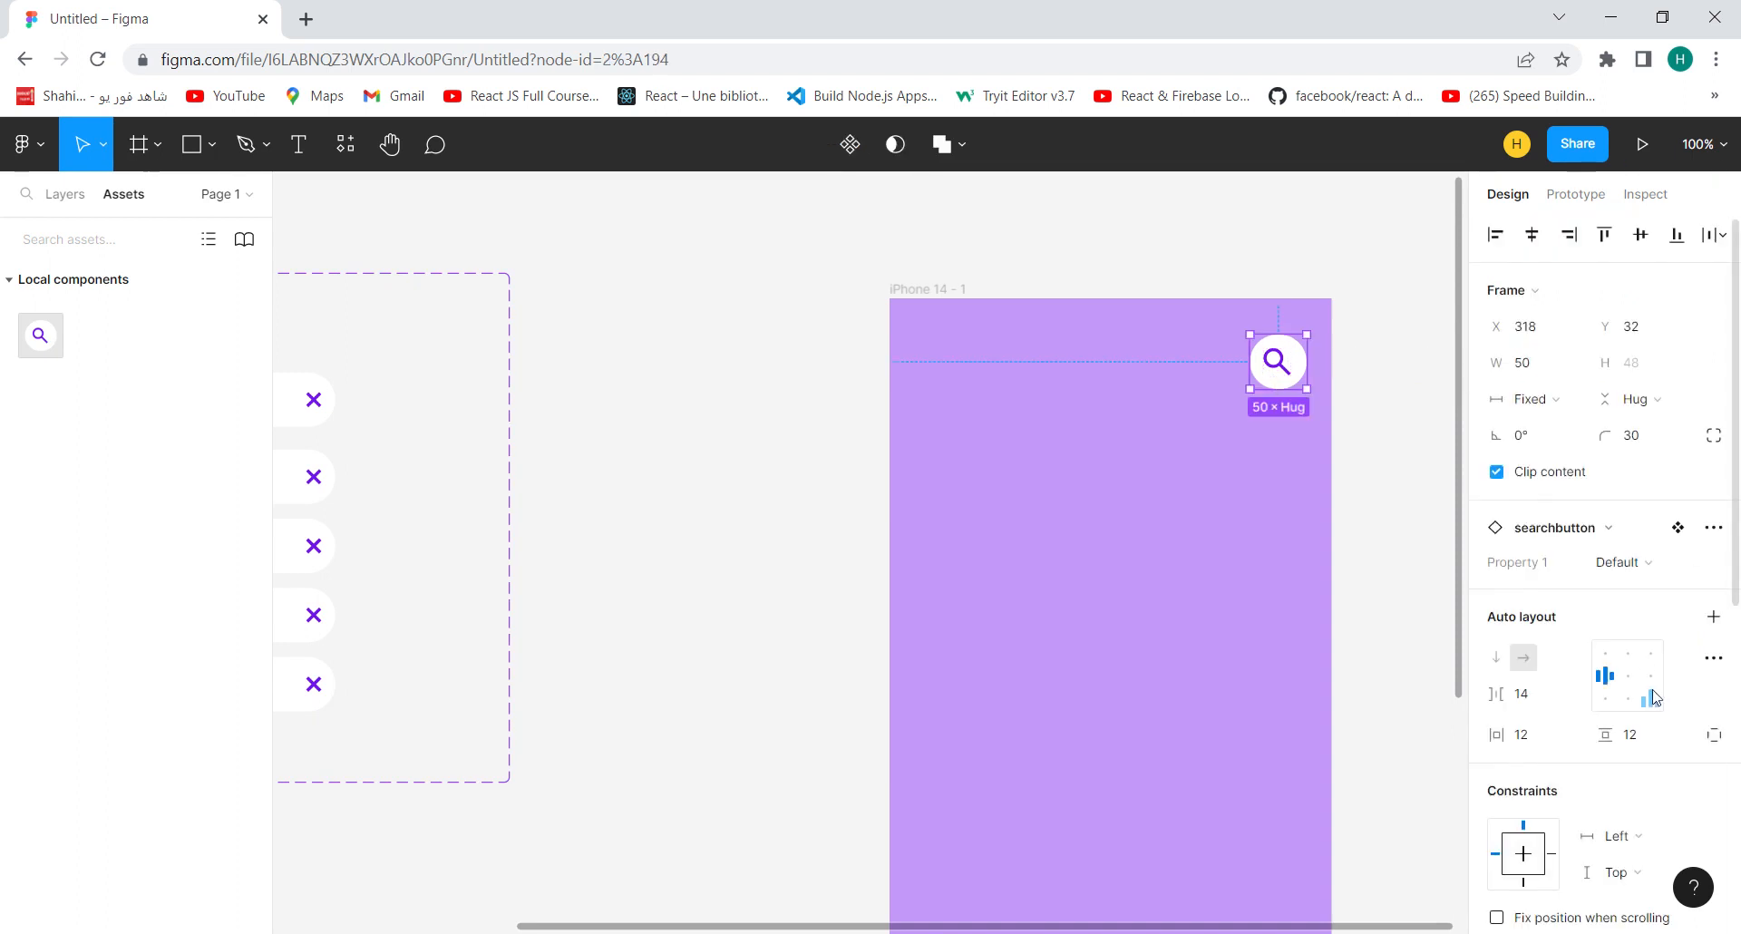
{"action": "scroll", "coordinate": [1636, 651], "scroll_direction": "down", "scroll_amount": 3}
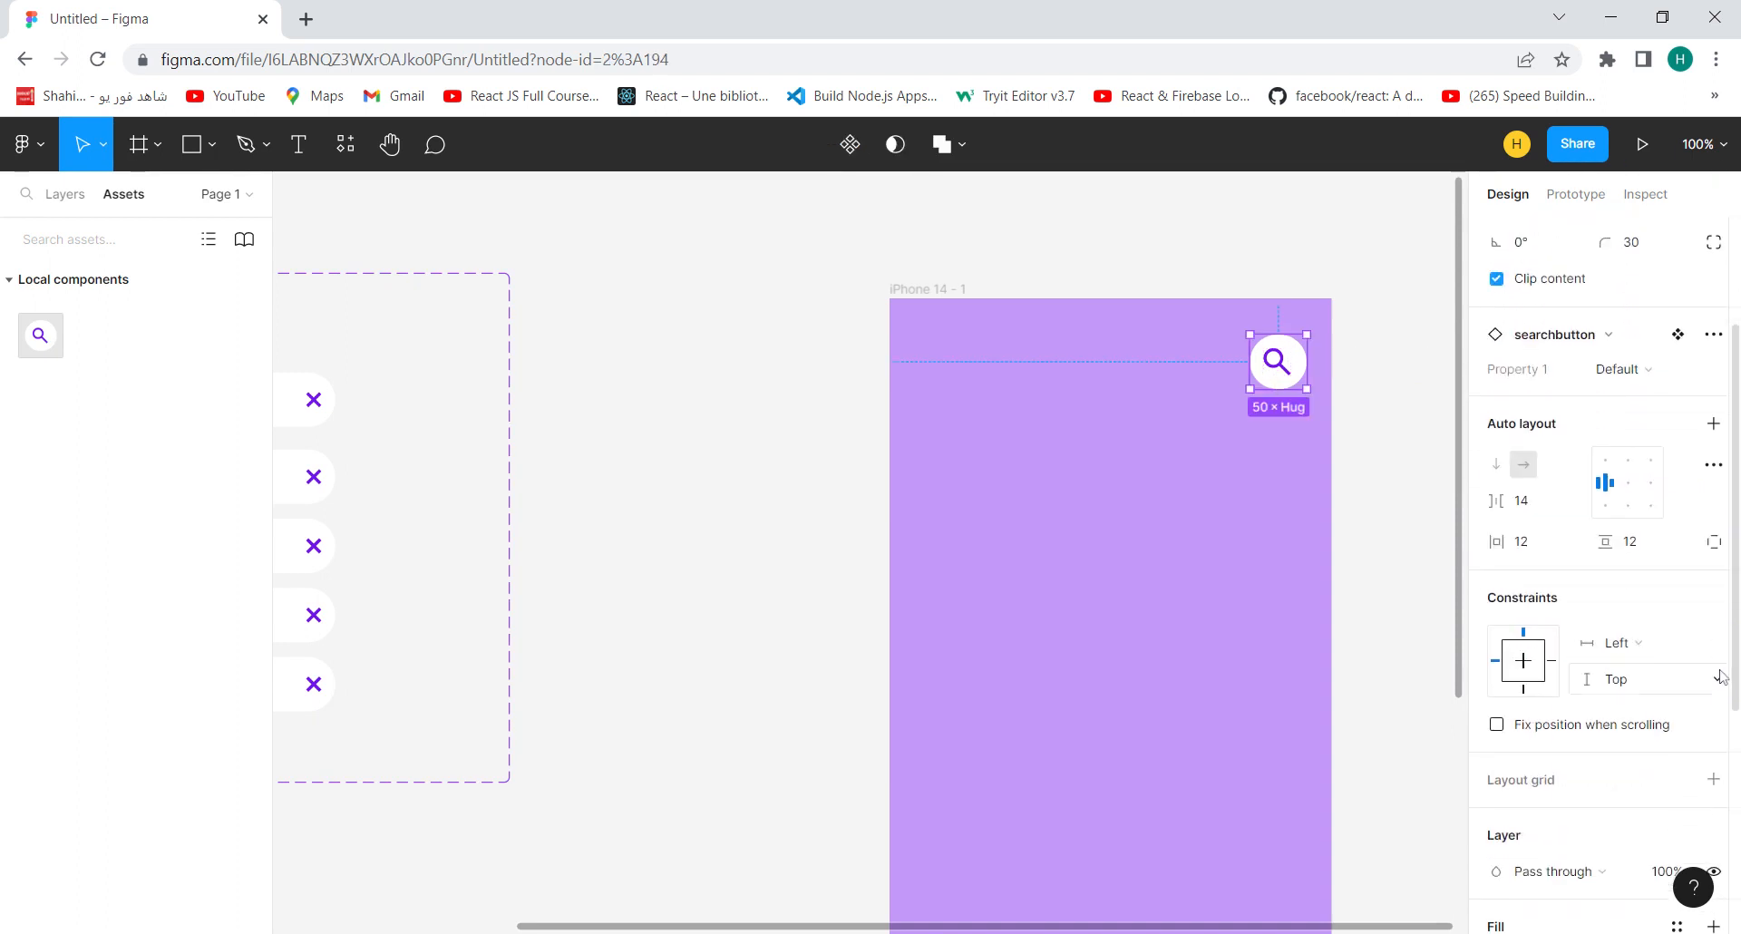
{"action": "left_click", "coordinate": [1629, 646]}
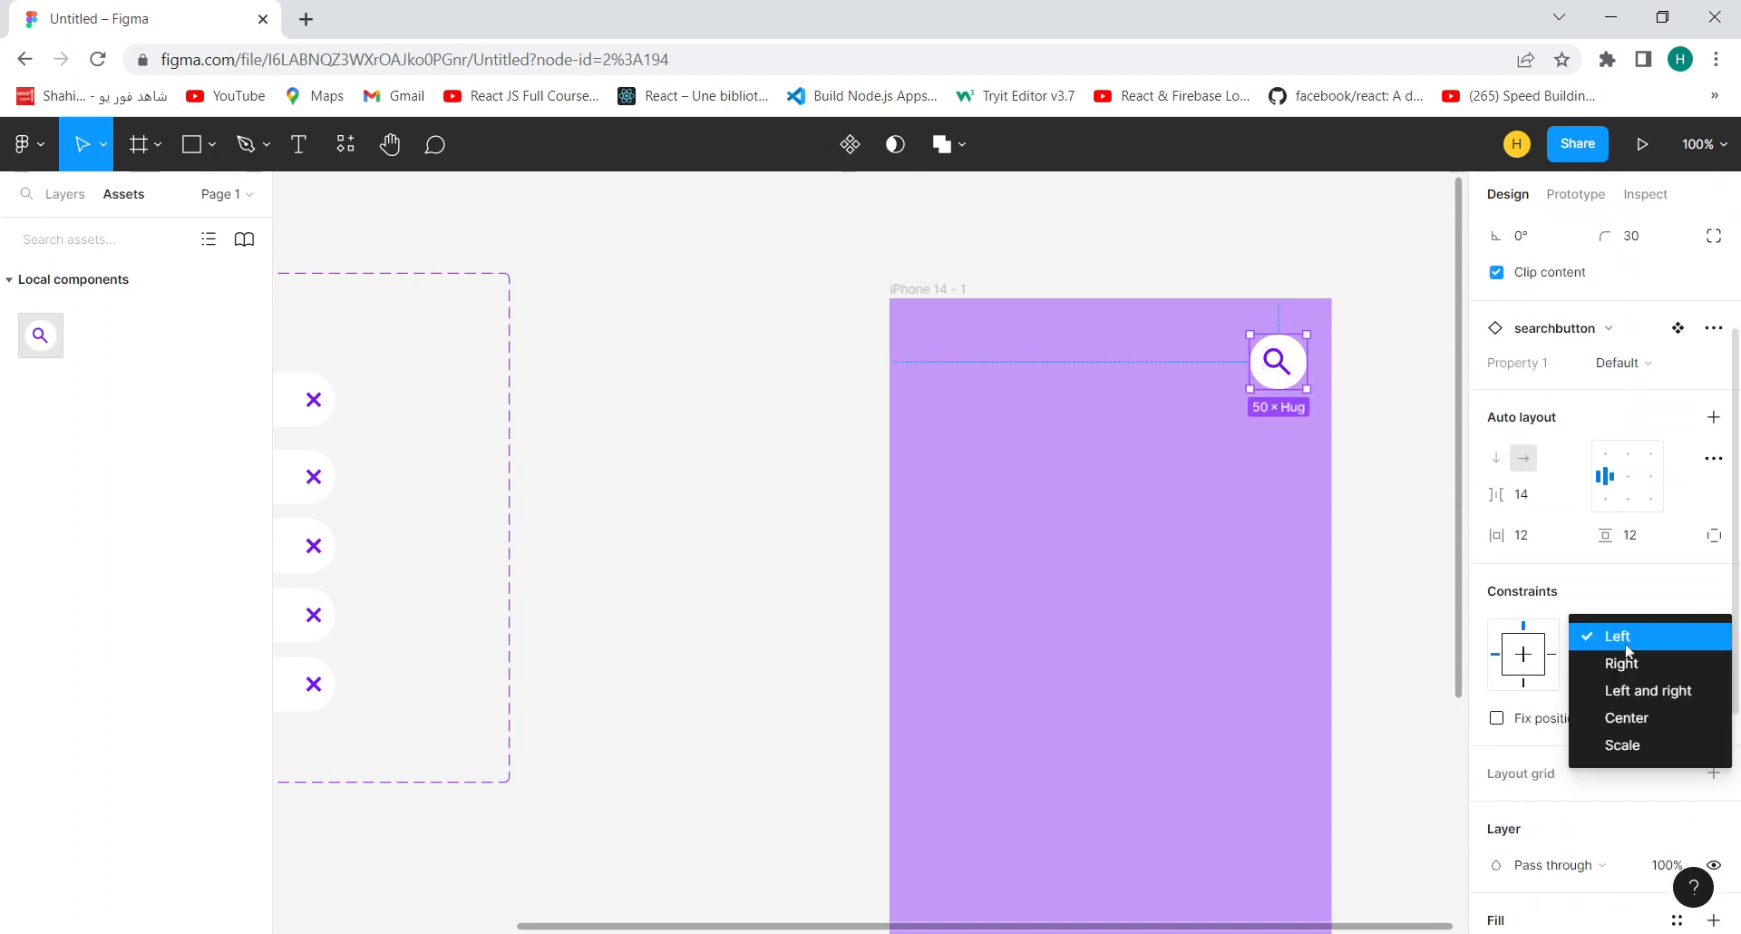
{"action": "left_click", "coordinate": [1619, 671]}
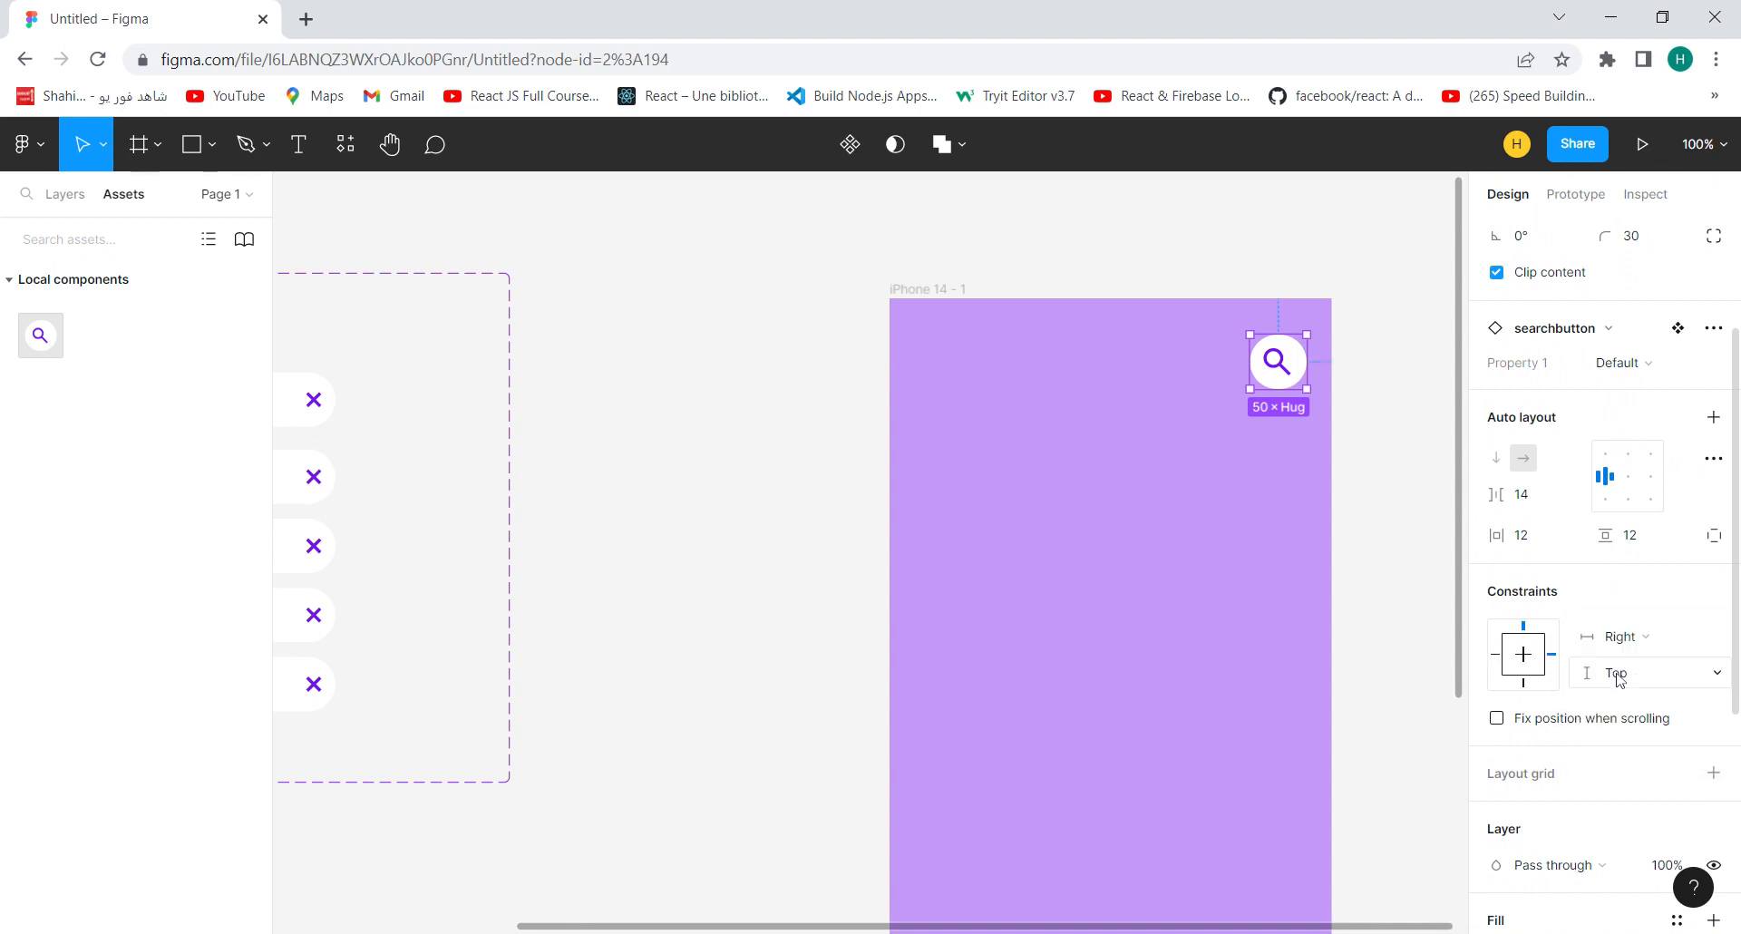
Present the iPhone frame as a prototype, scaled to Fill screen and with the Figma UI hidden
{"action": "left_click", "coordinate": [1641, 145]}
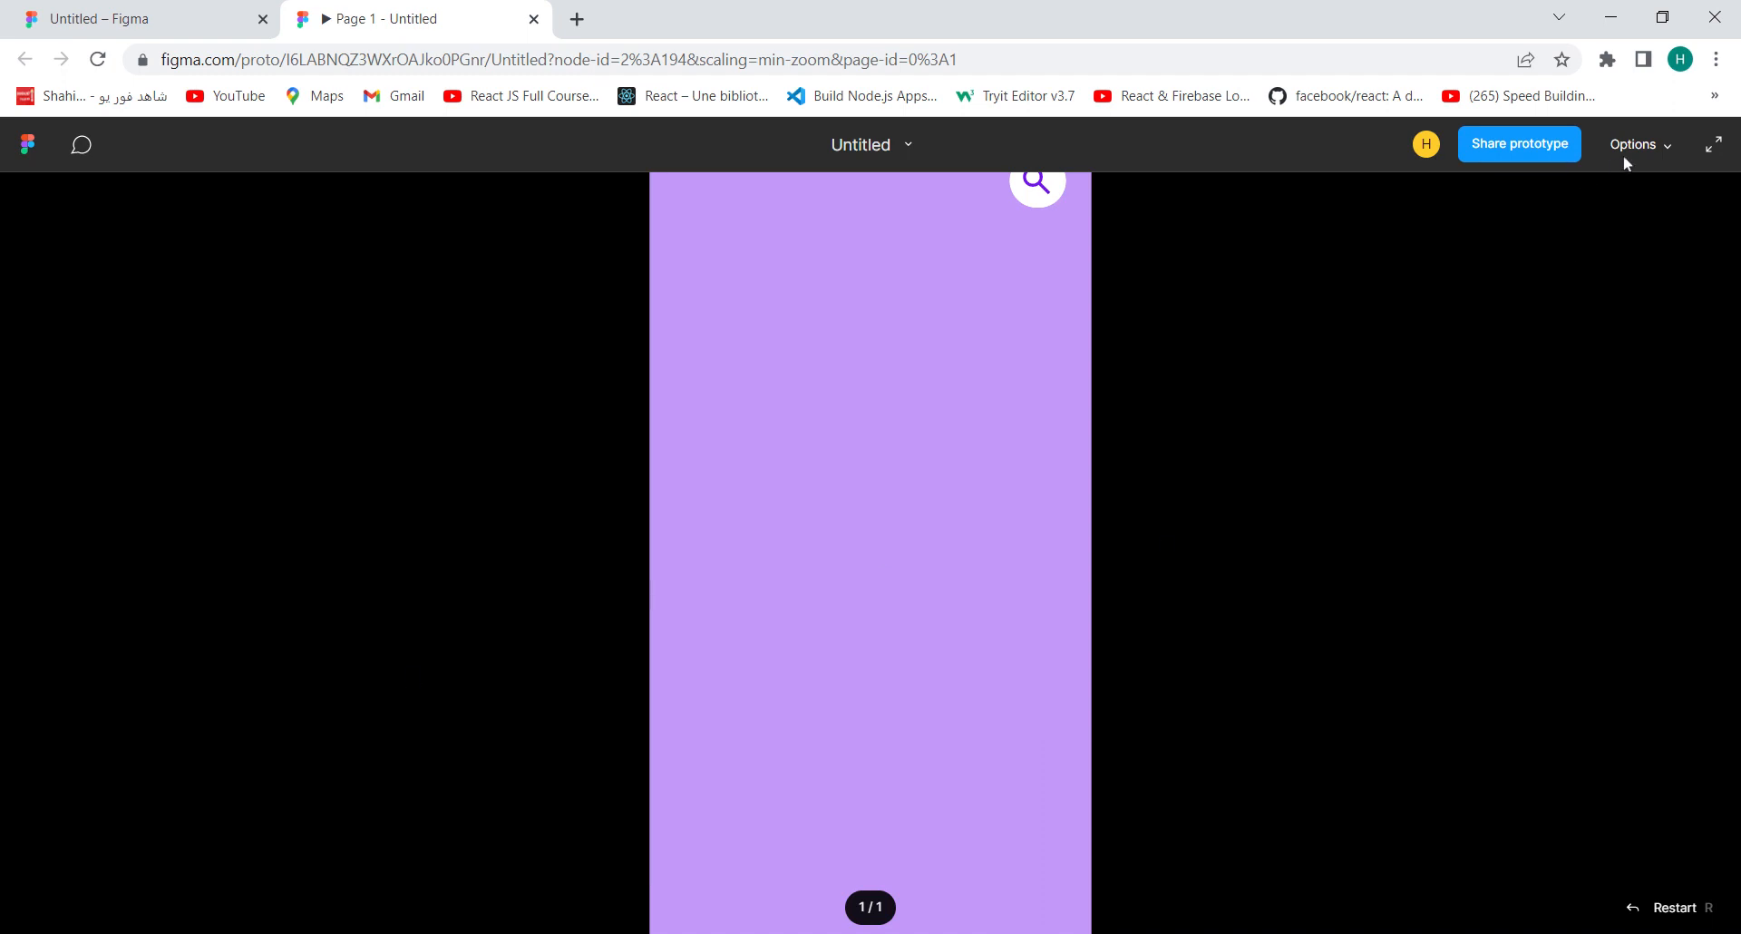
{"action": "left_click", "coordinate": [1627, 156]}
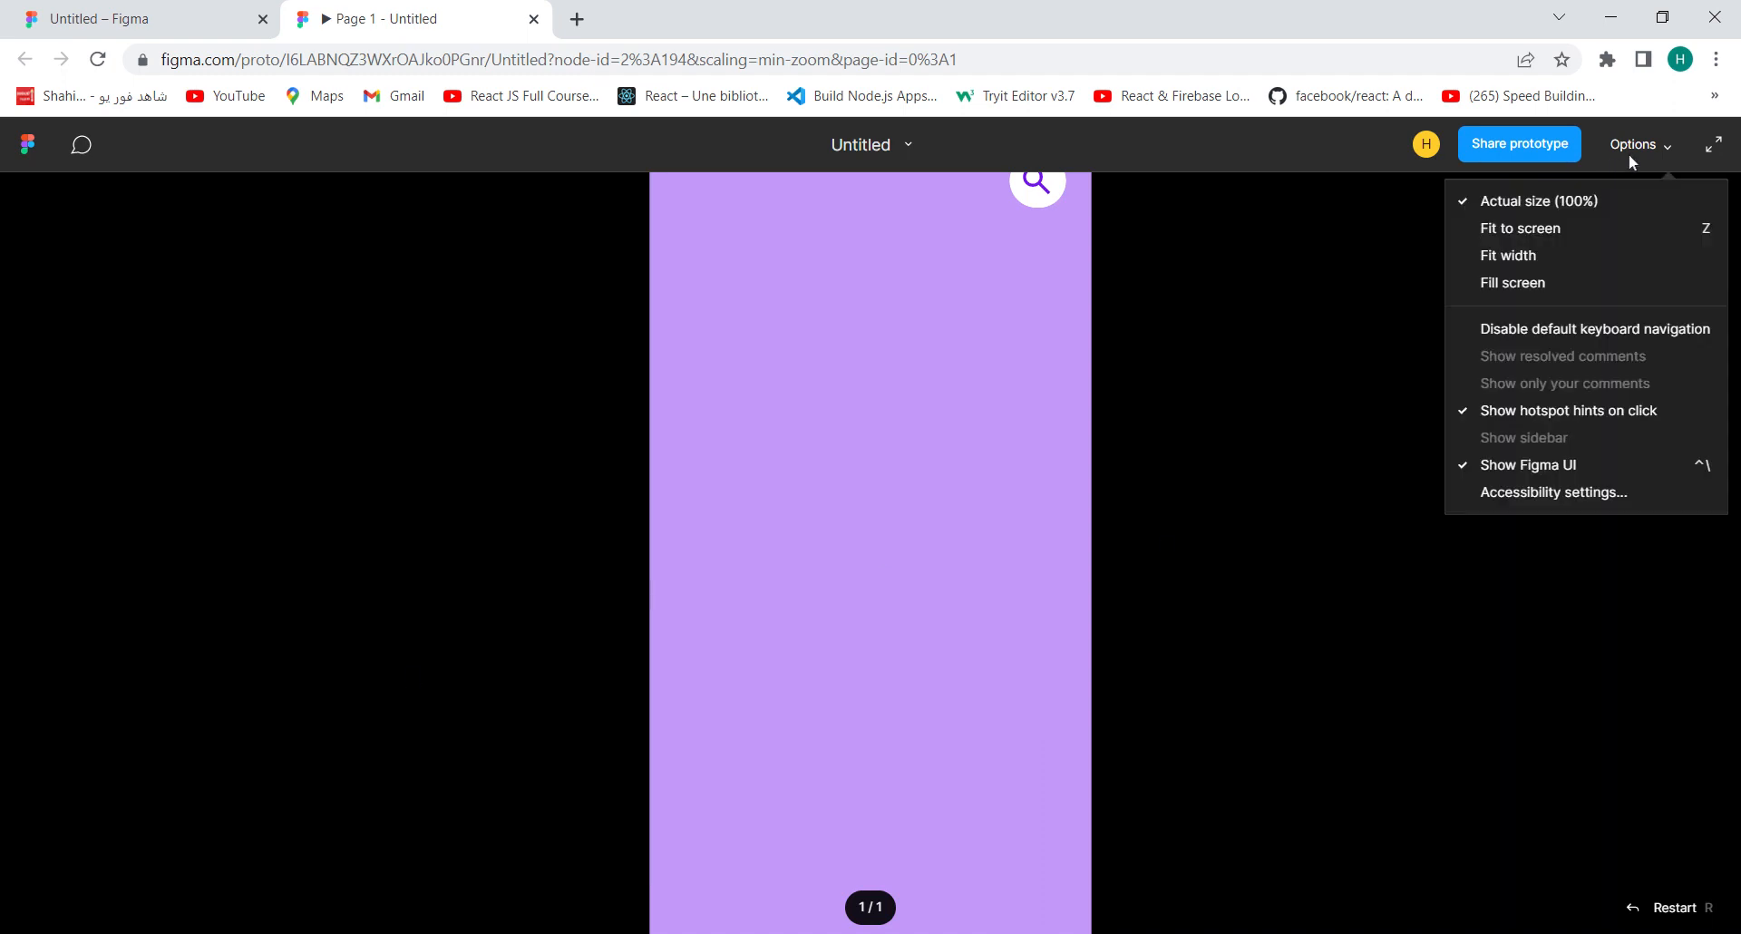
{"action": "left_click", "coordinate": [1532, 280]}
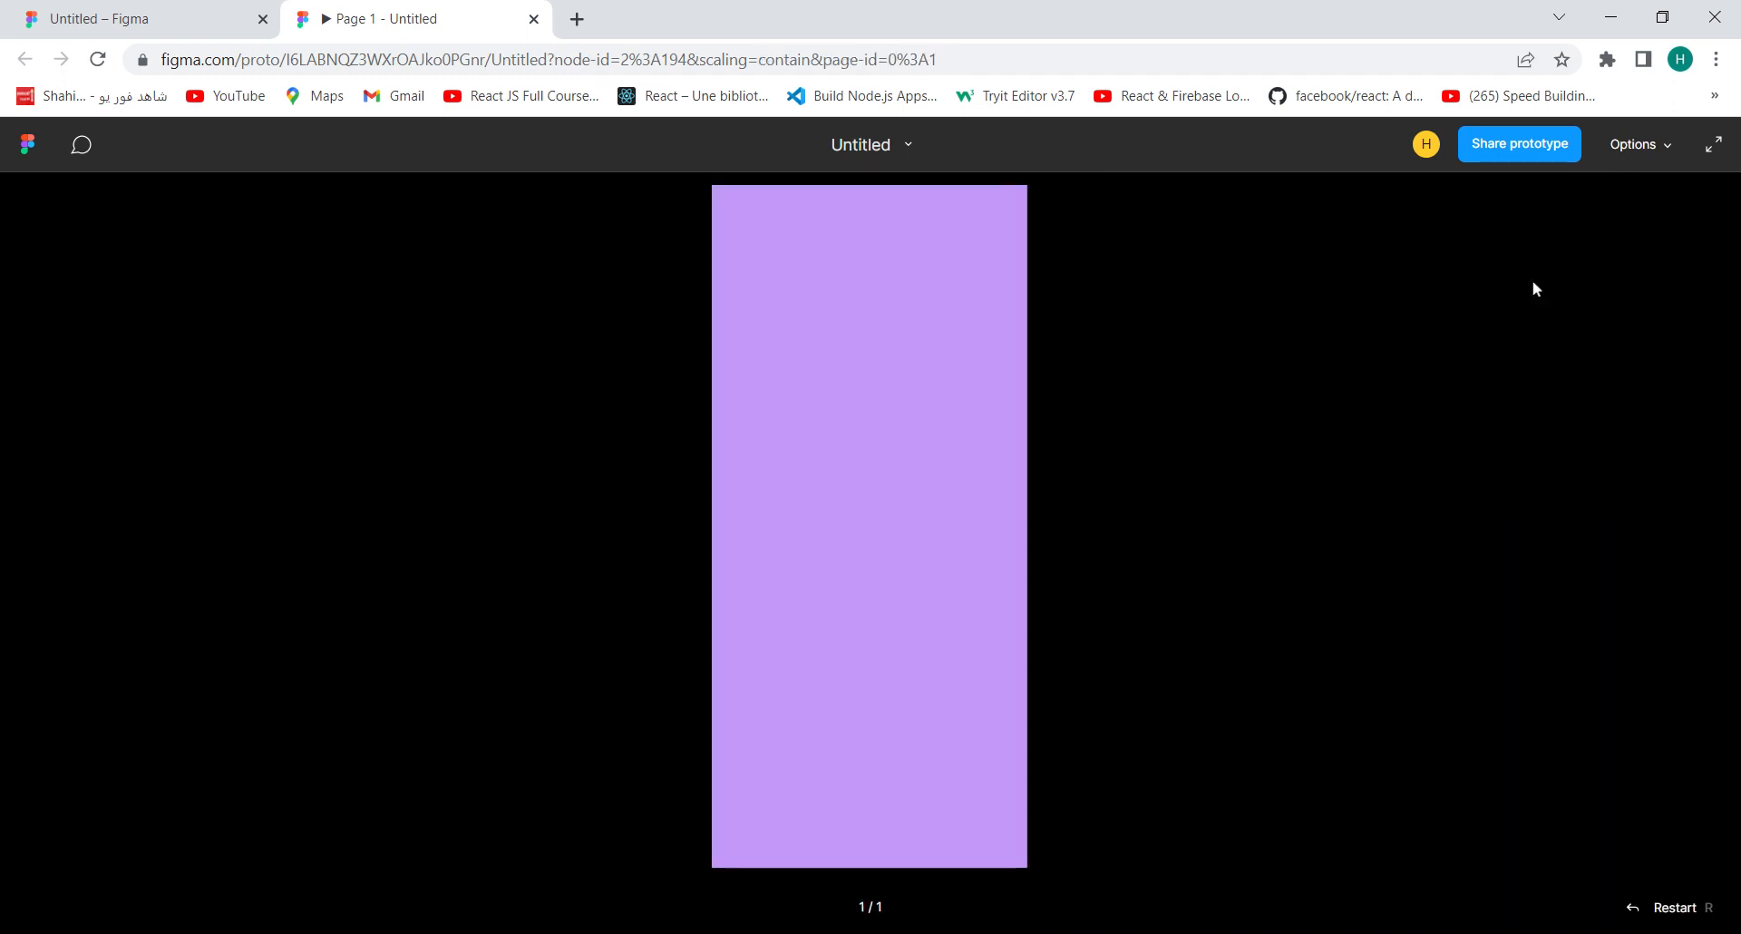
{"action": "left_click", "coordinate": [1666, 160]}
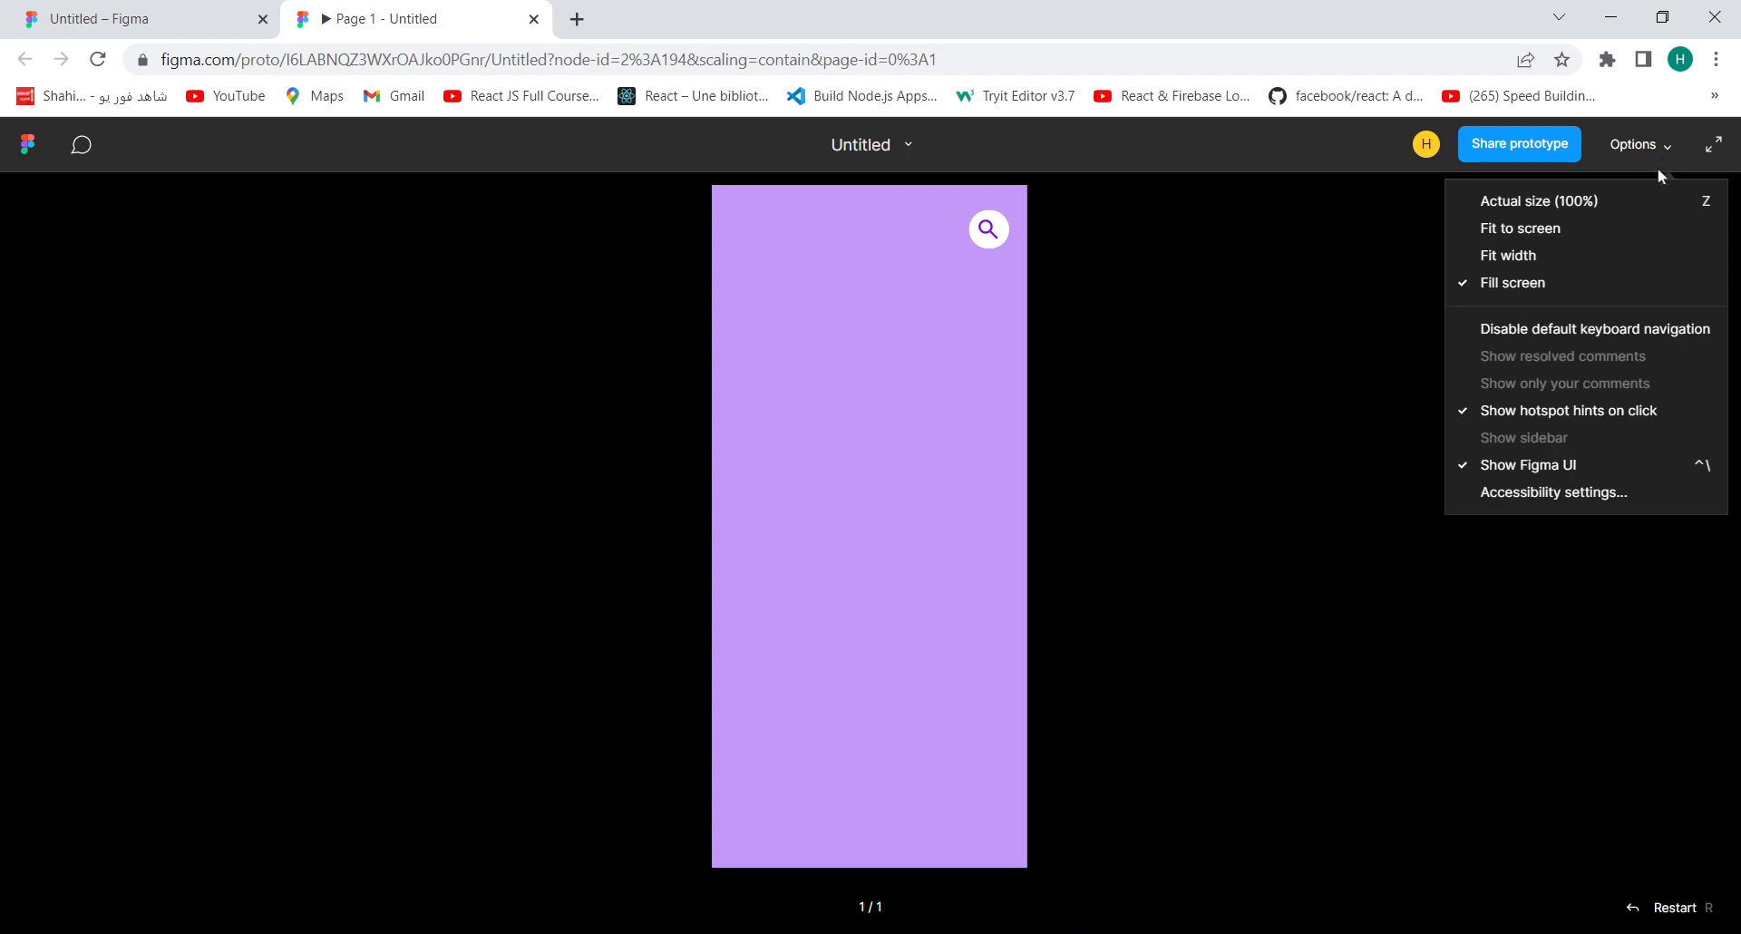
{"action": "left_click", "coordinate": [1579, 466]}
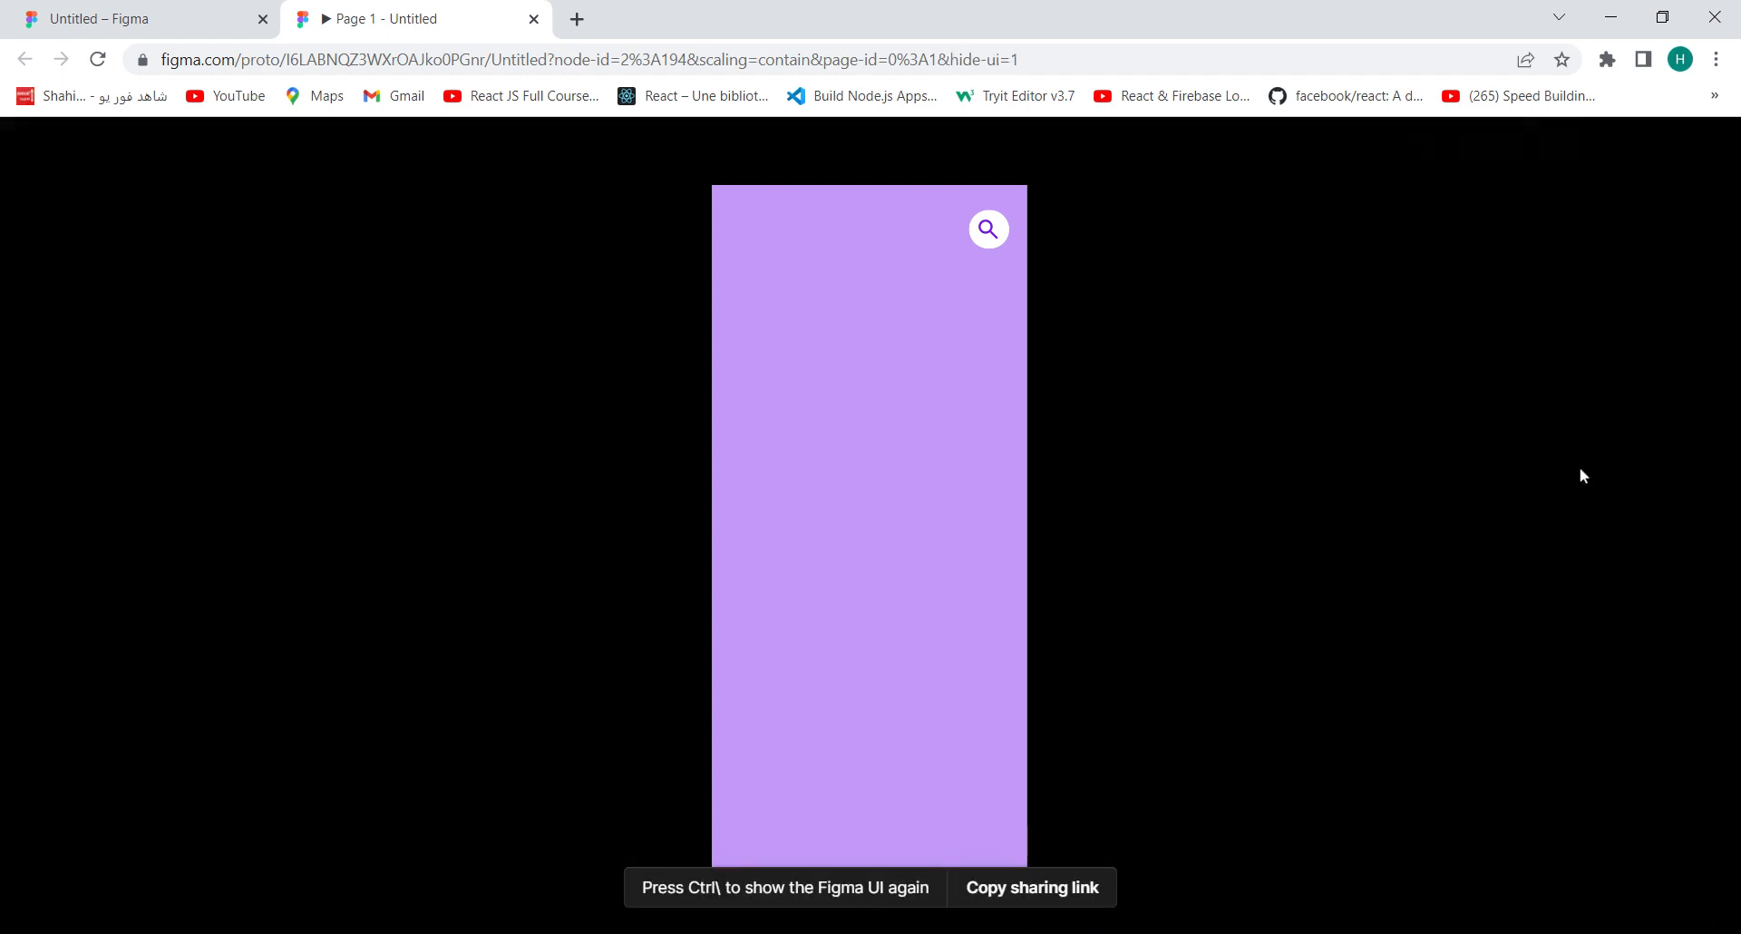
Test the prototype by expanding the search button and activating the search text to run the typing-cursor states
{"action": "left_click", "coordinate": [988, 232]}
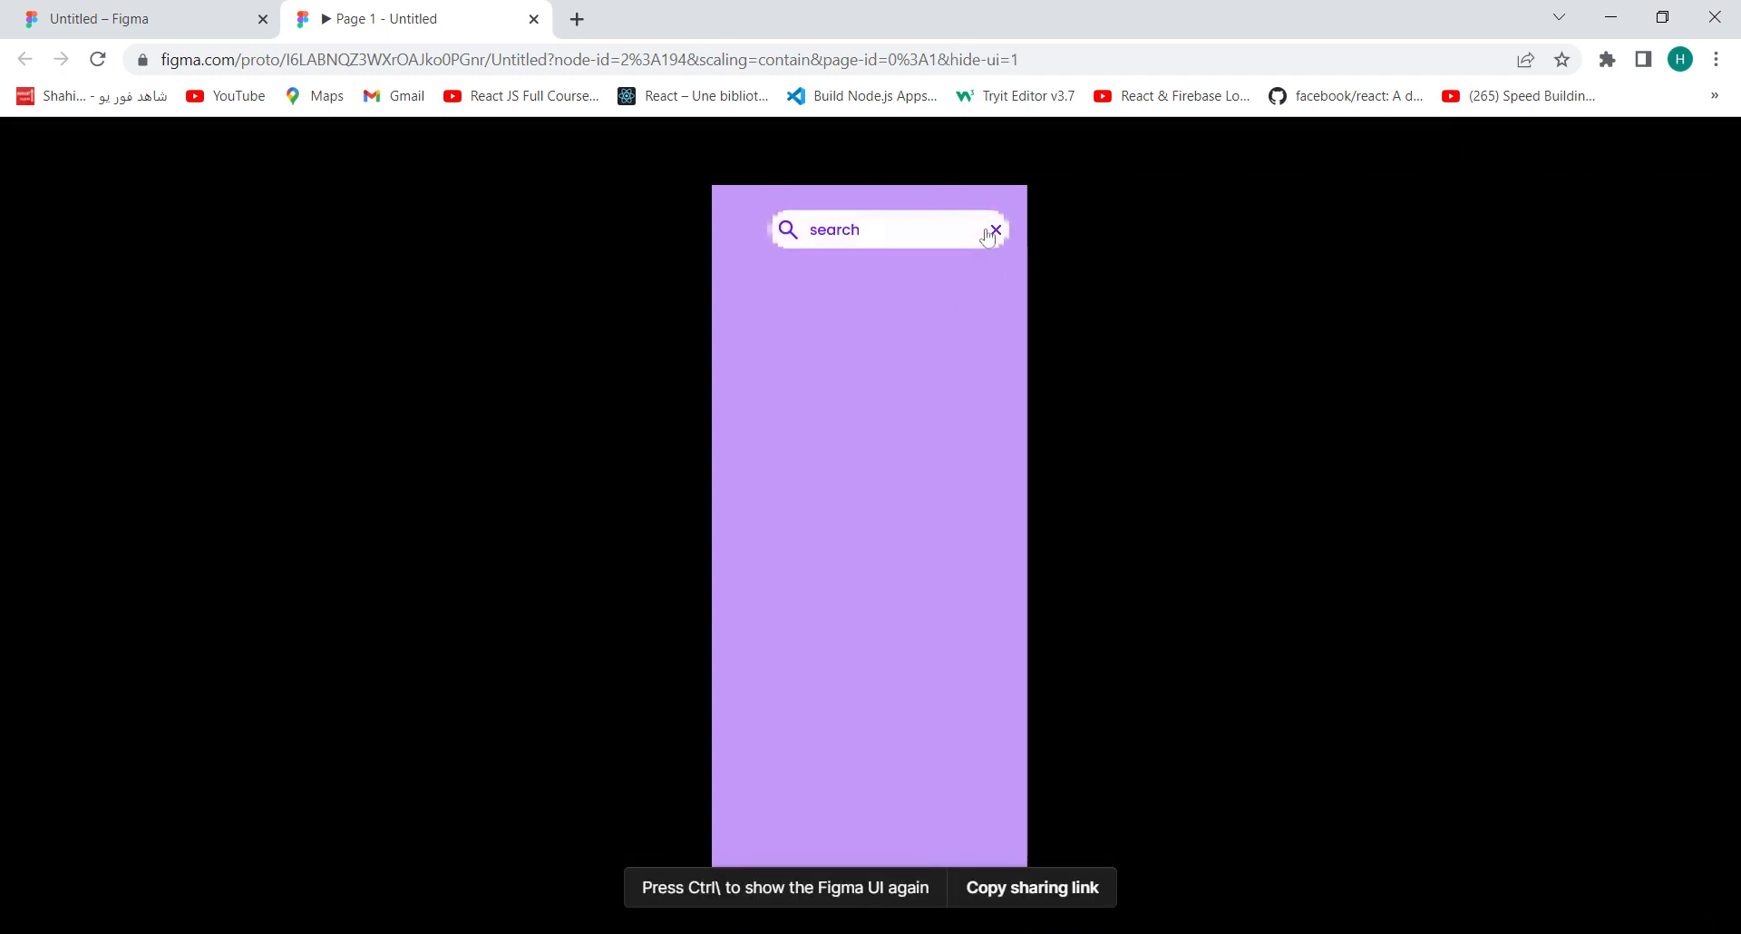
{"action": "left_click", "coordinate": [830, 240]}
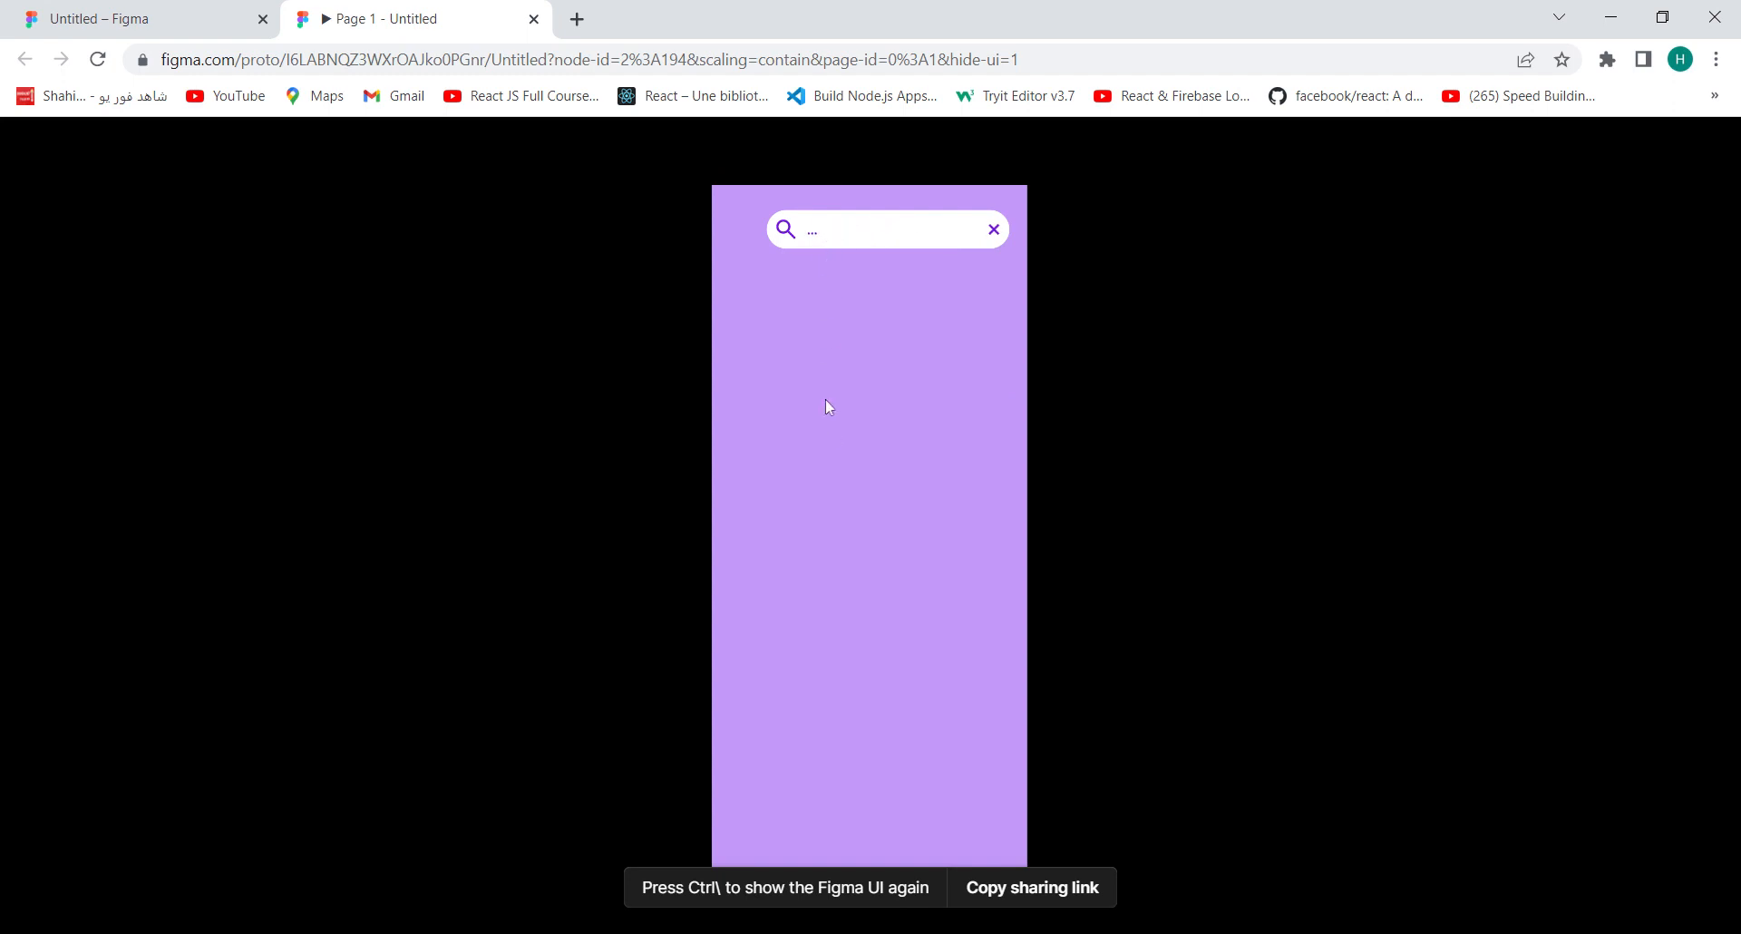